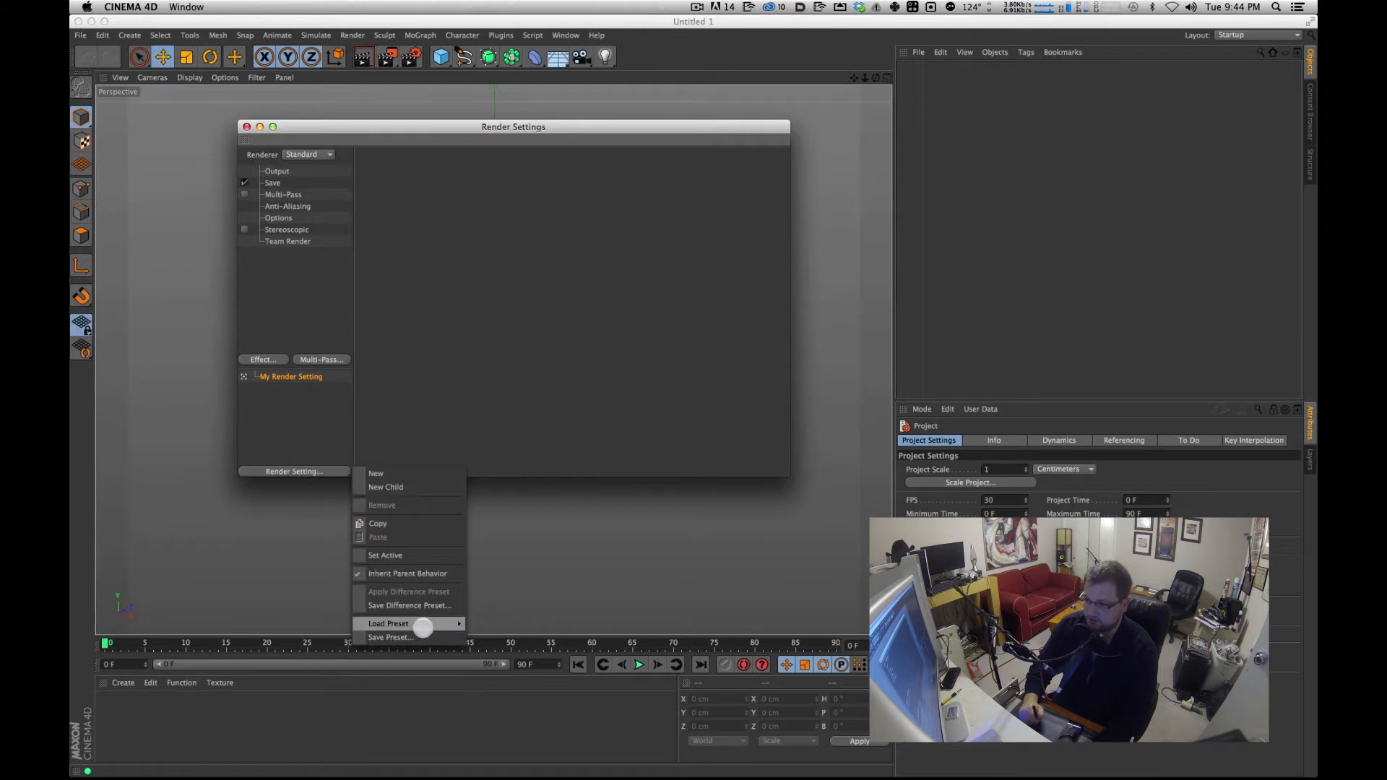
Load the saved custom render preset, make it the active render setting, and widen the viewport.
{"action": "left_click", "coordinate": [509, 623]}
{"action": "left_click", "coordinate": [245, 390]}
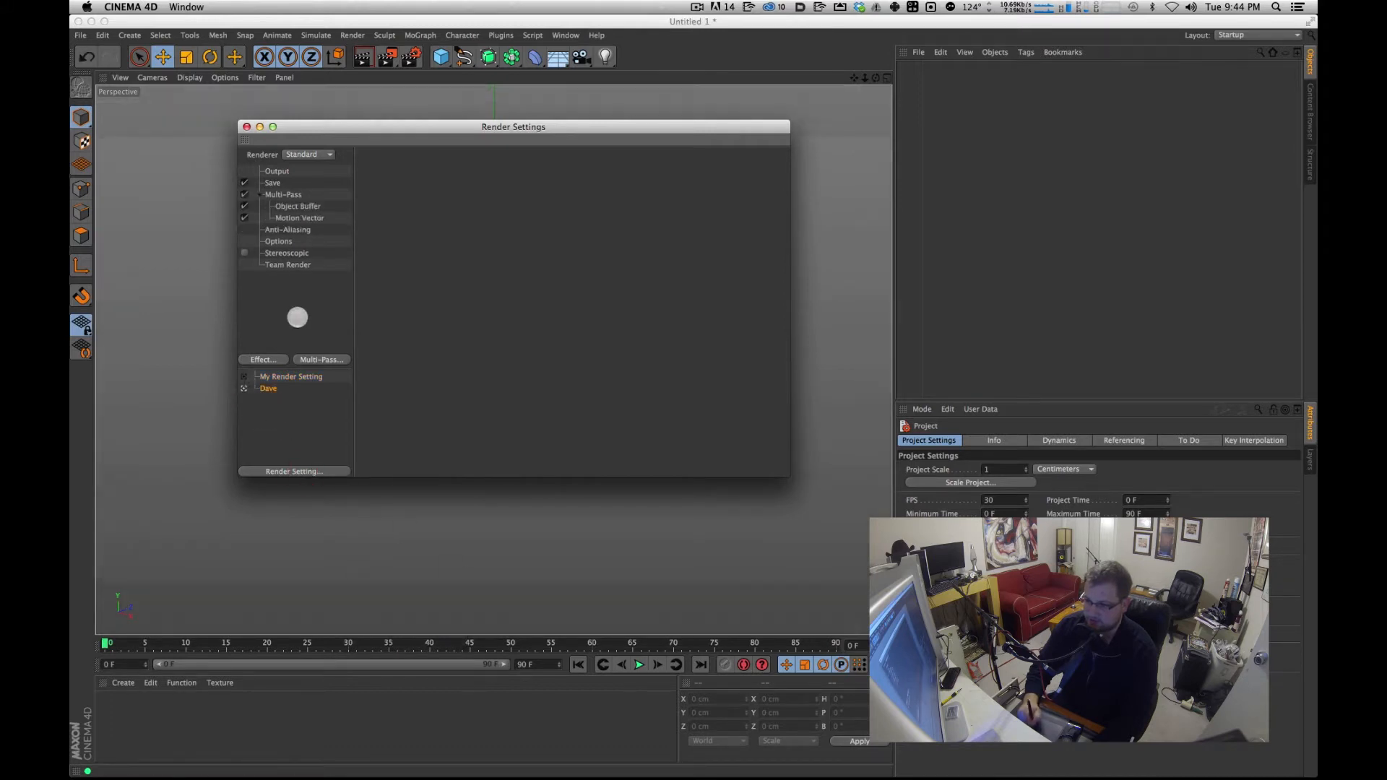
{"action": "left_click", "coordinate": [297, 315]}
{"action": "key", "text": "super+w"}
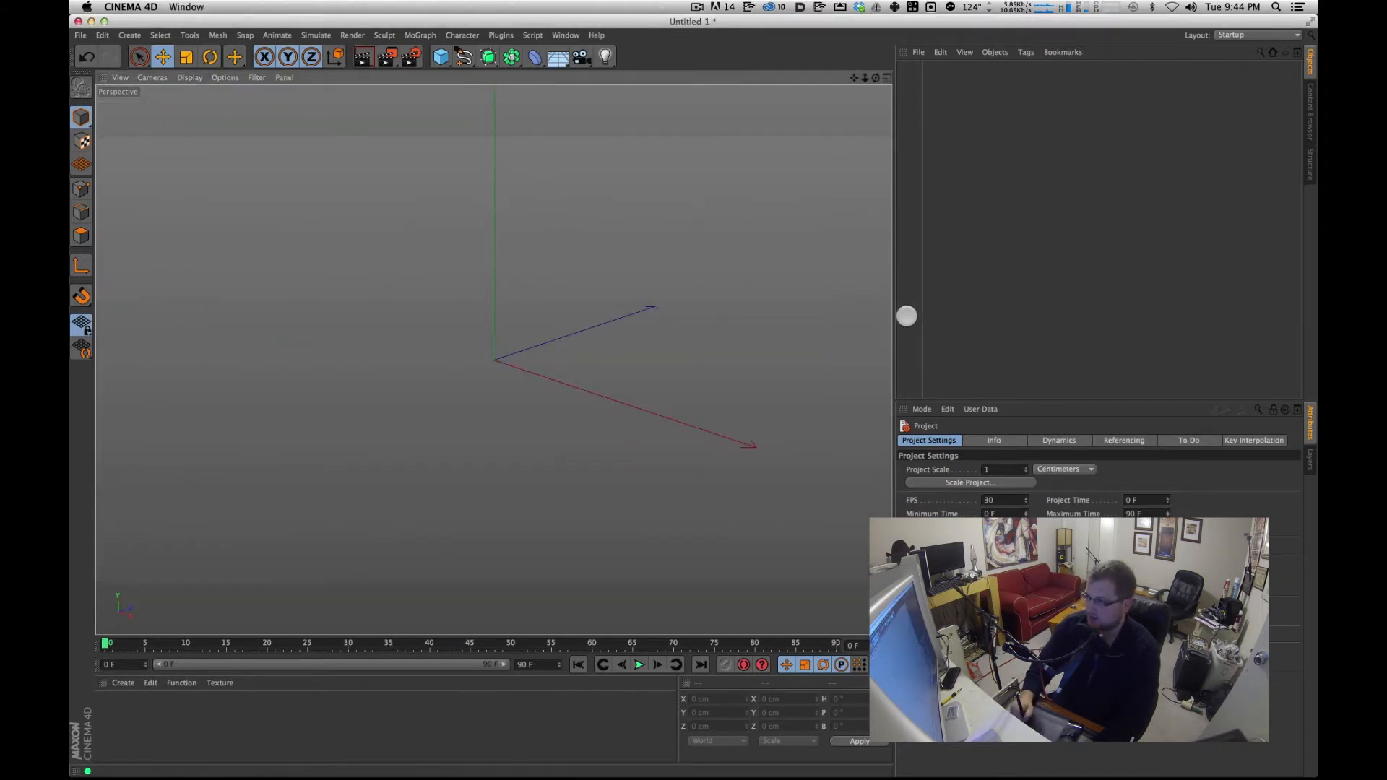
{"action": "left_click_drag", "start_coordinate": [893, 335], "coordinate": [978, 336]}
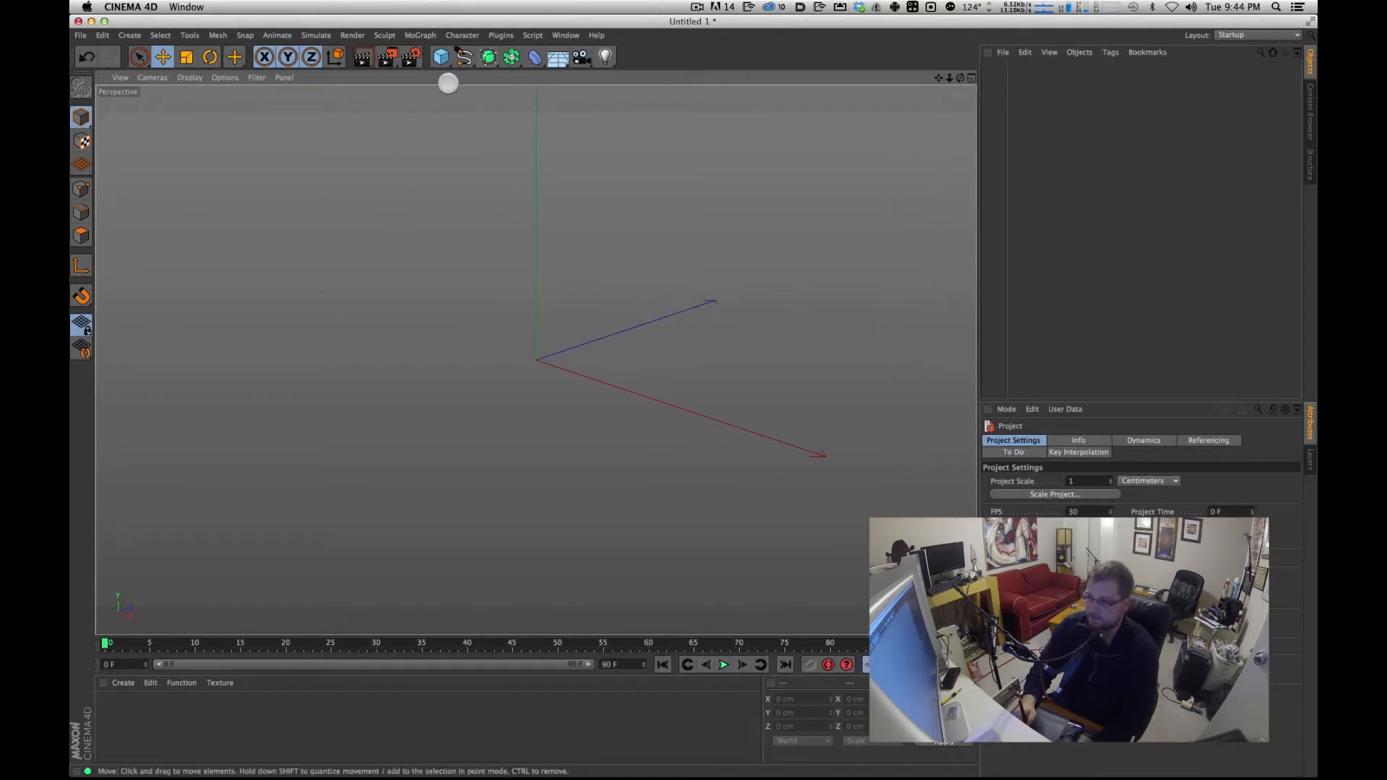
Add a cube and stretch its height to about 6149 cm to form a tall post.
{"action": "left_click", "coordinate": [440, 57]}
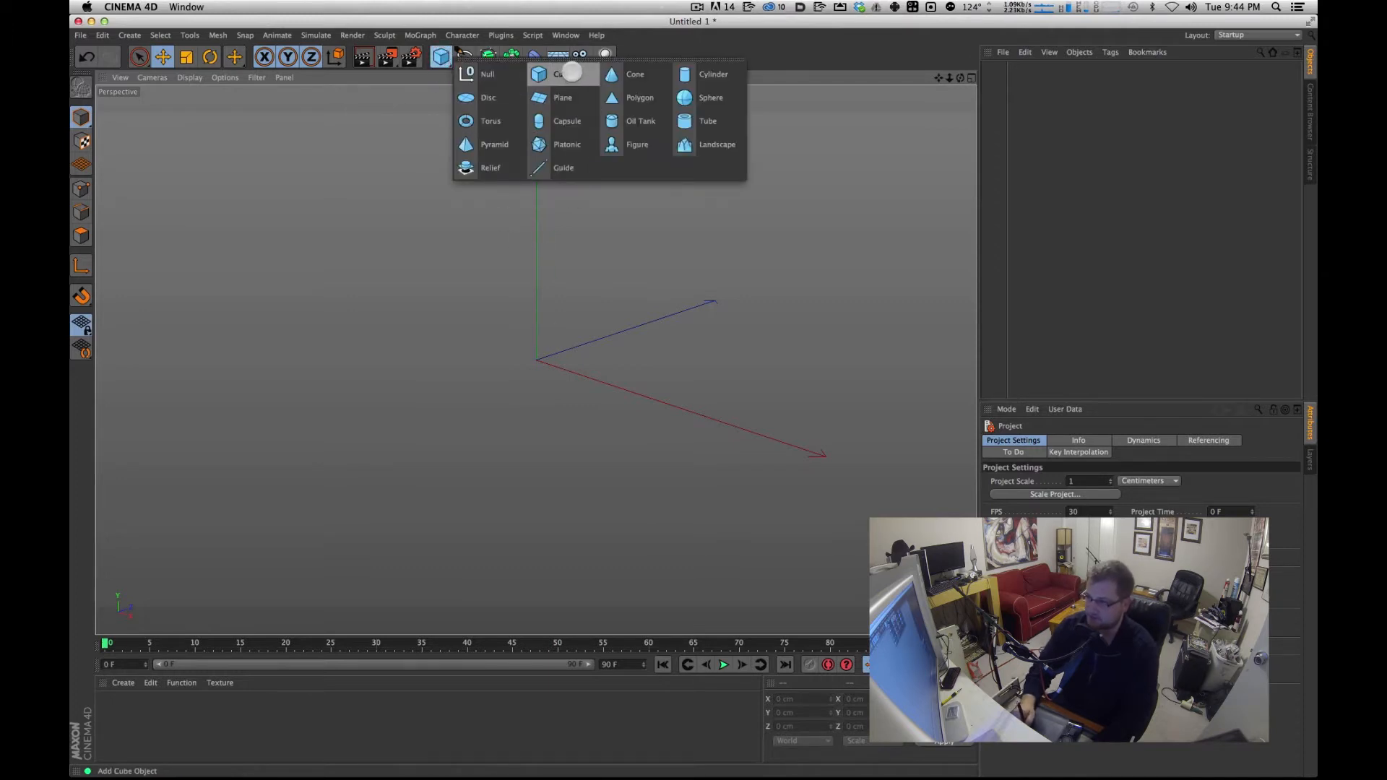
{"action": "left_click", "coordinate": [558, 74]}
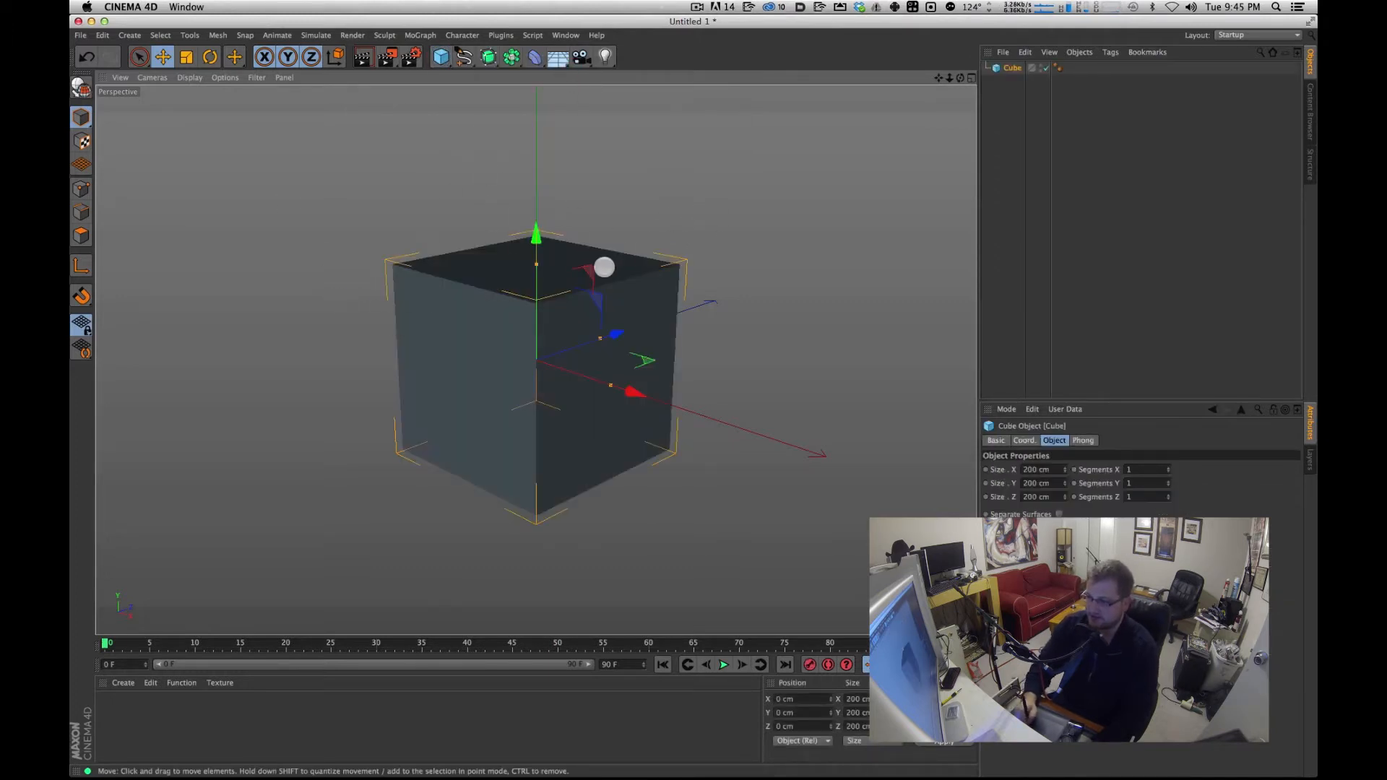
{"action": "scroll", "coordinate": [606, 267], "scroll_direction": "down", "scroll_amount": 3}
{"action": "left_click_drag", "start_coordinate": [532, 310], "coordinate": [577, 98]}
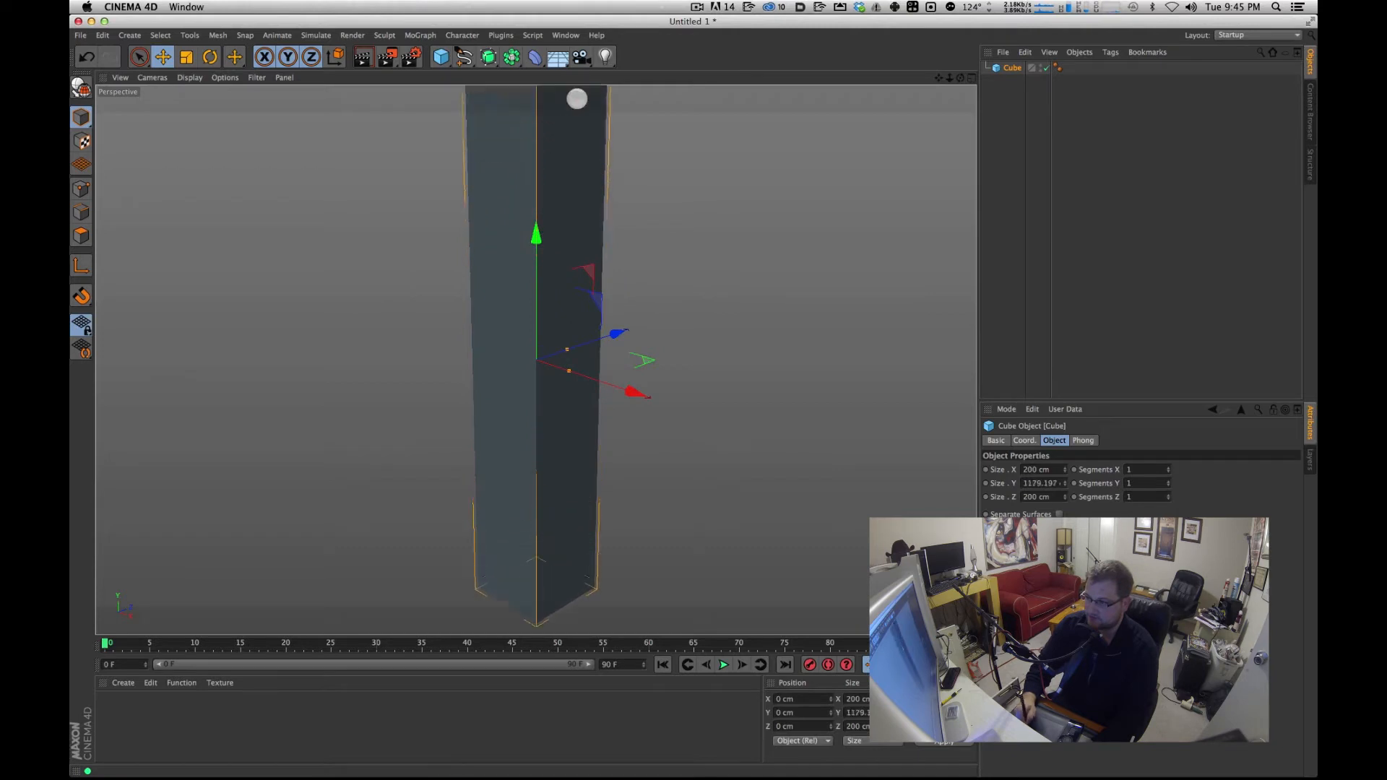
{"action": "scroll", "coordinate": [591, 285], "scroll_direction": "down", "scroll_amount": 5}
{"action": "left_click_drag", "start_coordinate": [537, 248], "coordinate": [699, 233]}
{"action": "key", "text": "super+z"}
{"action": "scroll", "coordinate": [536, 360], "scroll_direction": "down", "scroll_amount": 3}
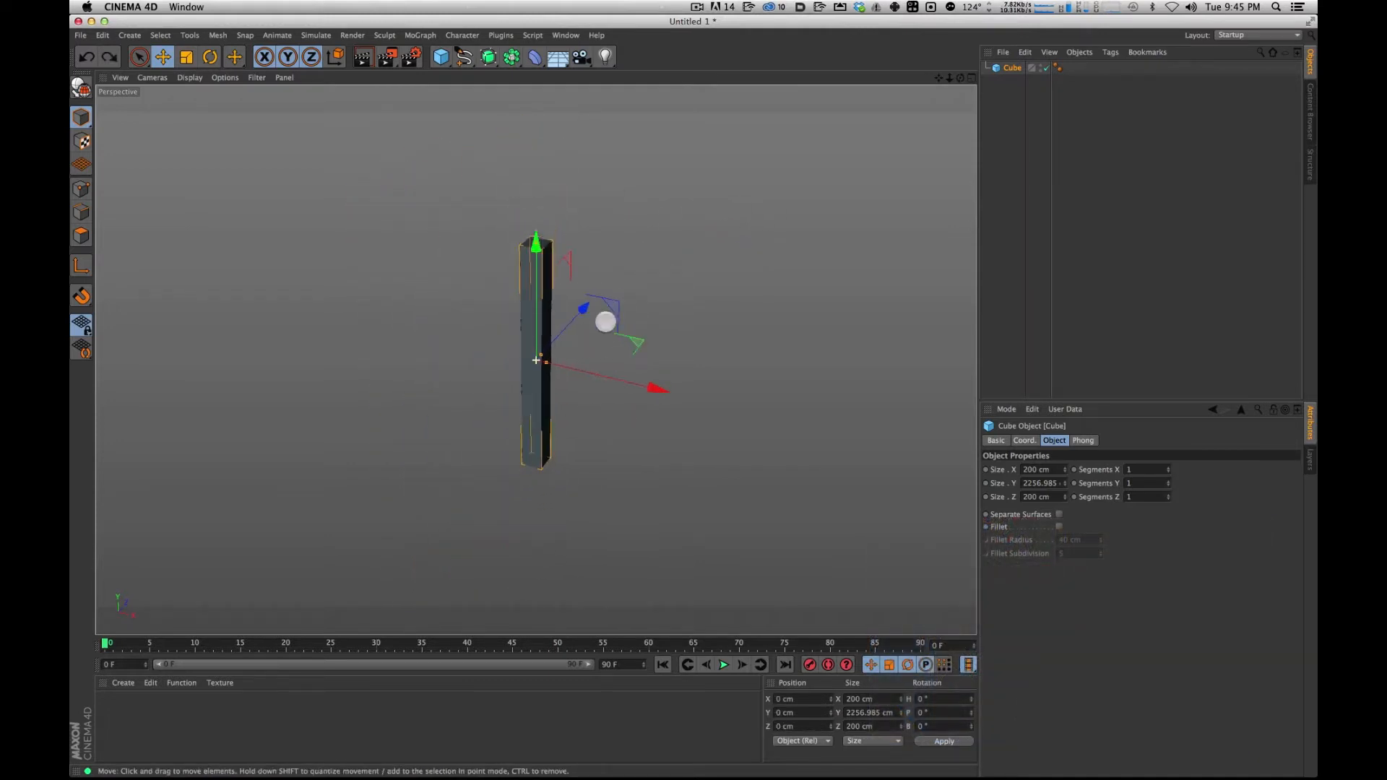
{"action": "left_click_drag", "start_coordinate": [536, 235], "coordinate": [538, 77]}
{"action": "scroll", "coordinate": [632, 279], "scroll_direction": "down", "scroll_amount": 4}
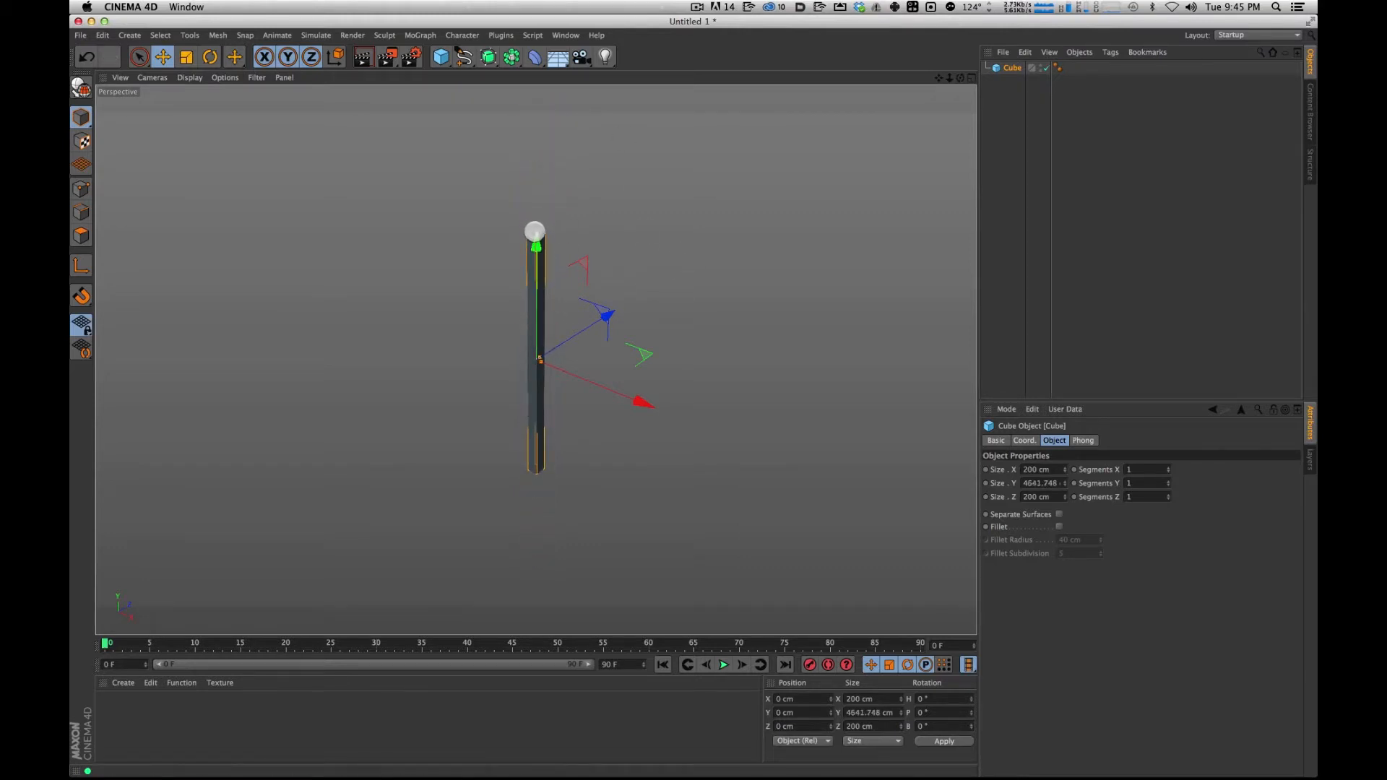
{"action": "left_click_drag", "start_coordinate": [541, 199], "coordinate": [541, 187]}
Enable Fillet on the post with a 3 cm radius and render the view to check its edges.
{"action": "middle_click_drag", "start_coordinate": [712, 225], "coordinate": [557, 235], "text": "alt"}
{"action": "left_click_drag", "start_coordinate": [706, 221], "coordinate": [639, 206], "text": "alt"}
{"action": "middle_click_drag", "start_coordinate": [434, 226], "coordinate": [477, 224], "text": "alt"}
{"action": "left_click_drag", "start_coordinate": [445, 236], "coordinate": [568, 279], "text": "alt"}
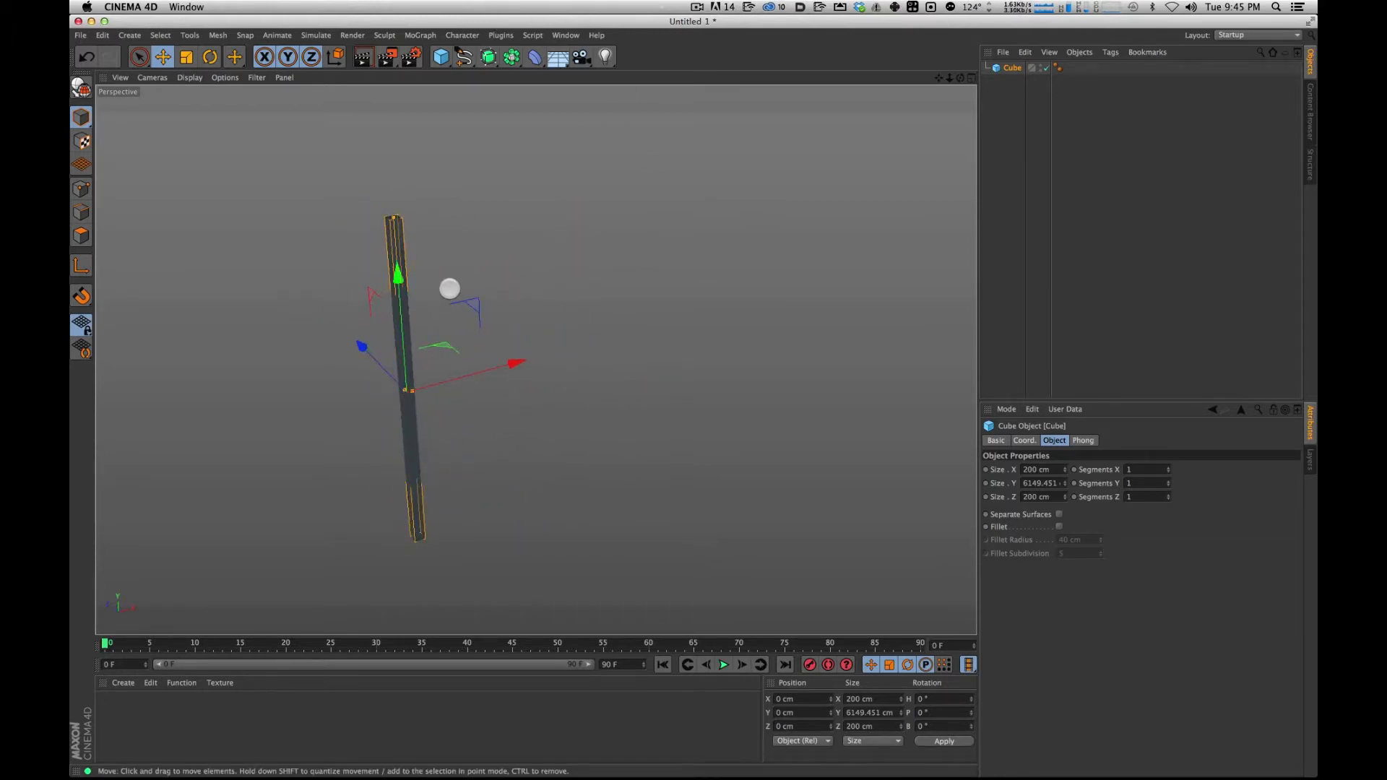
{"action": "middle_click_drag", "start_coordinate": [372, 259], "coordinate": [436, 257], "text": "alt"}
{"action": "right_click_drag", "start_coordinate": [426, 265], "coordinate": [595, 71], "text": "alt"}
{"action": "middle_click_drag", "start_coordinate": [369, 253], "coordinate": [573, 256], "text": "alt"}
{"action": "left_click_drag", "start_coordinate": [612, 237], "coordinate": [587, 230], "text": "alt"}
{"action": "mouse_move", "coordinate": [396, 250]}
{"action": "middle_mouse_down", "text": "alt"}
{"action": "mouse_move", "coordinate": [415, 237]}
{"action": "mouse_move", "coordinate": [392, 254]}
{"action": "middle_mouse_up", "text": "alt"}
{"action": "right_click_drag", "start_coordinate": [415, 241], "coordinate": [615, 113], "text": "alt"}
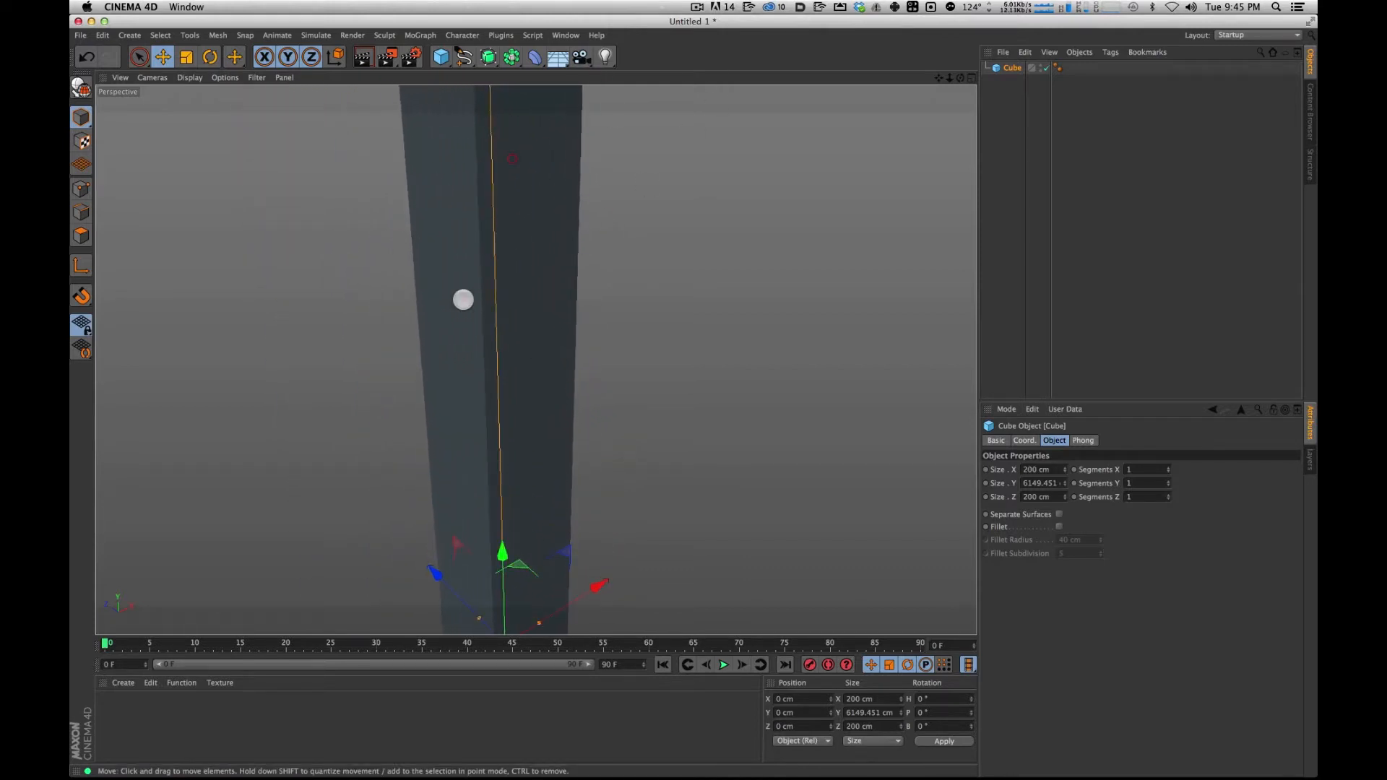
{"action": "left_click", "coordinate": [1059, 526]}
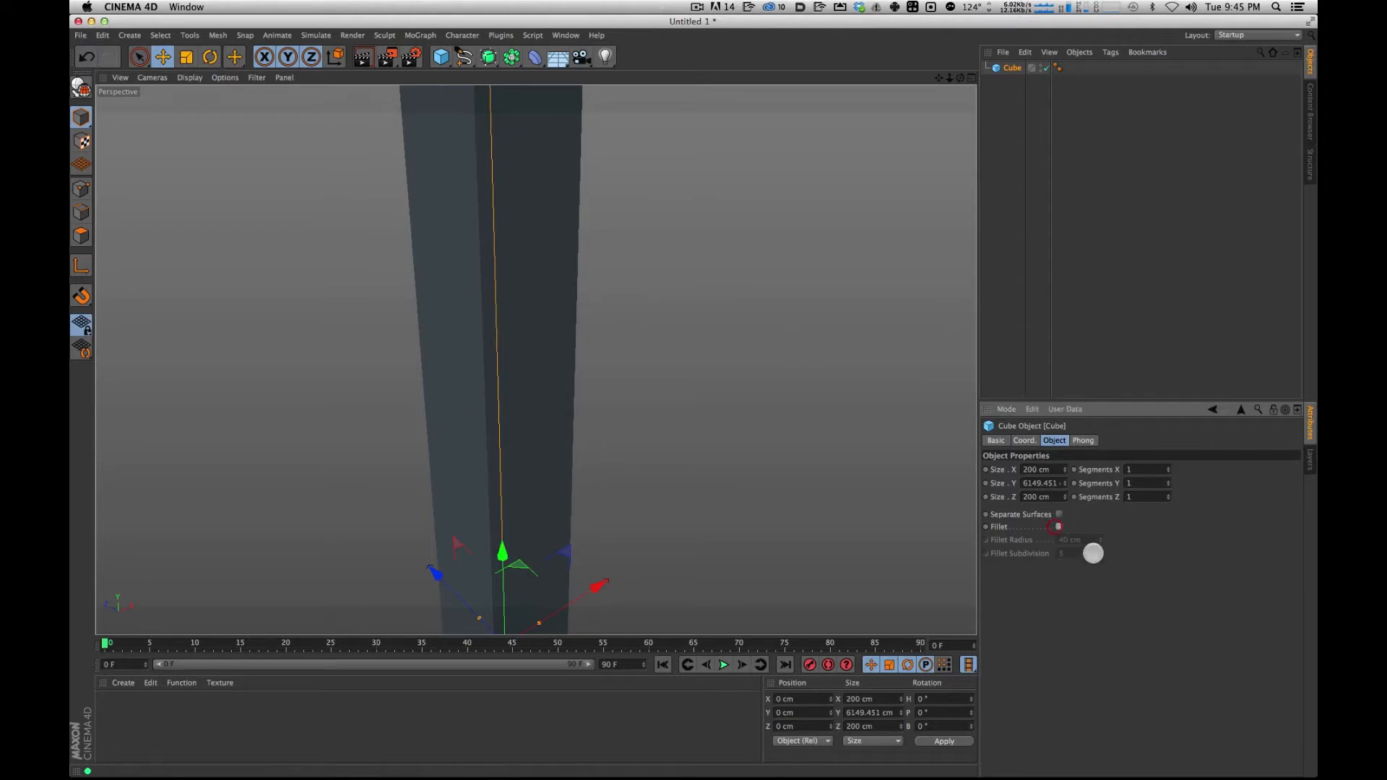
{"action": "left_click", "coordinate": [1059, 527]}
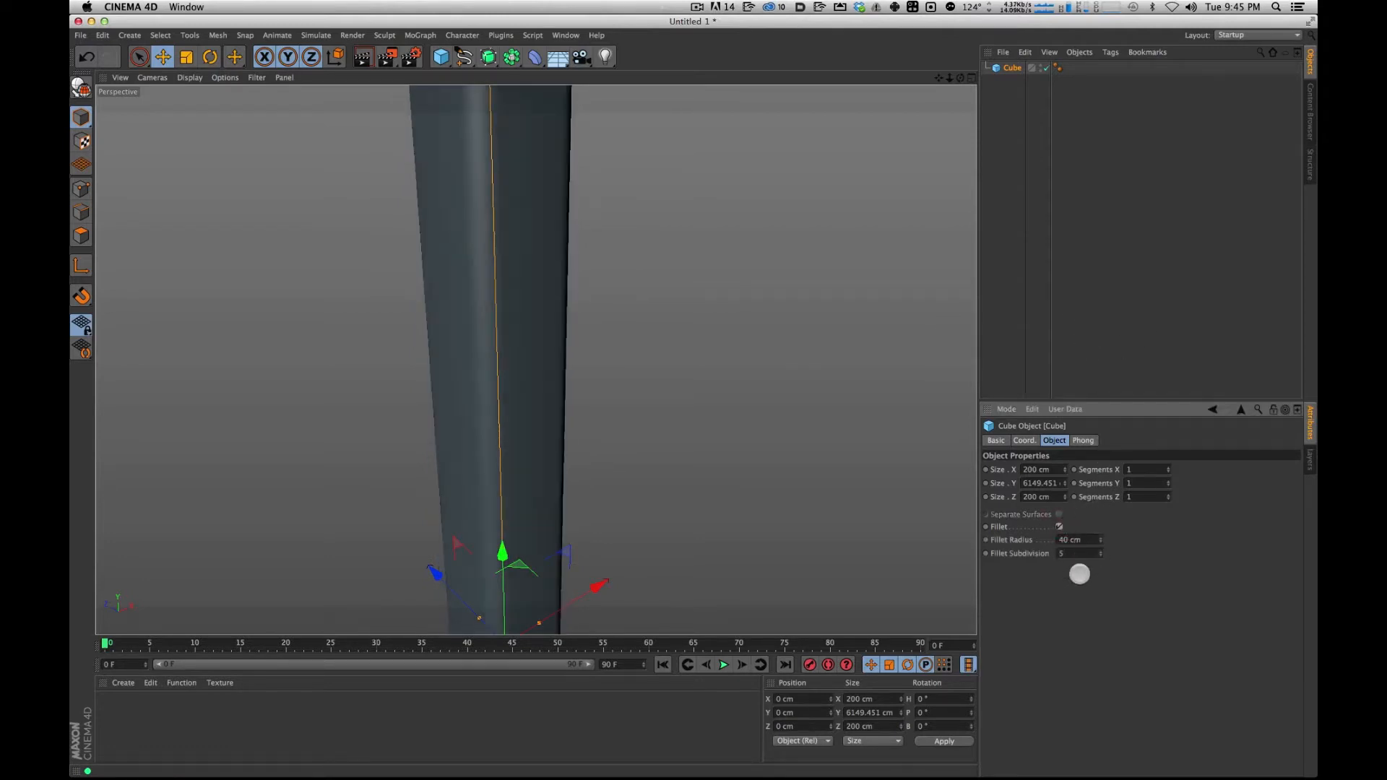
{"action": "left_click_drag", "start_coordinate": [1099, 539], "coordinate": [1101, 563]}
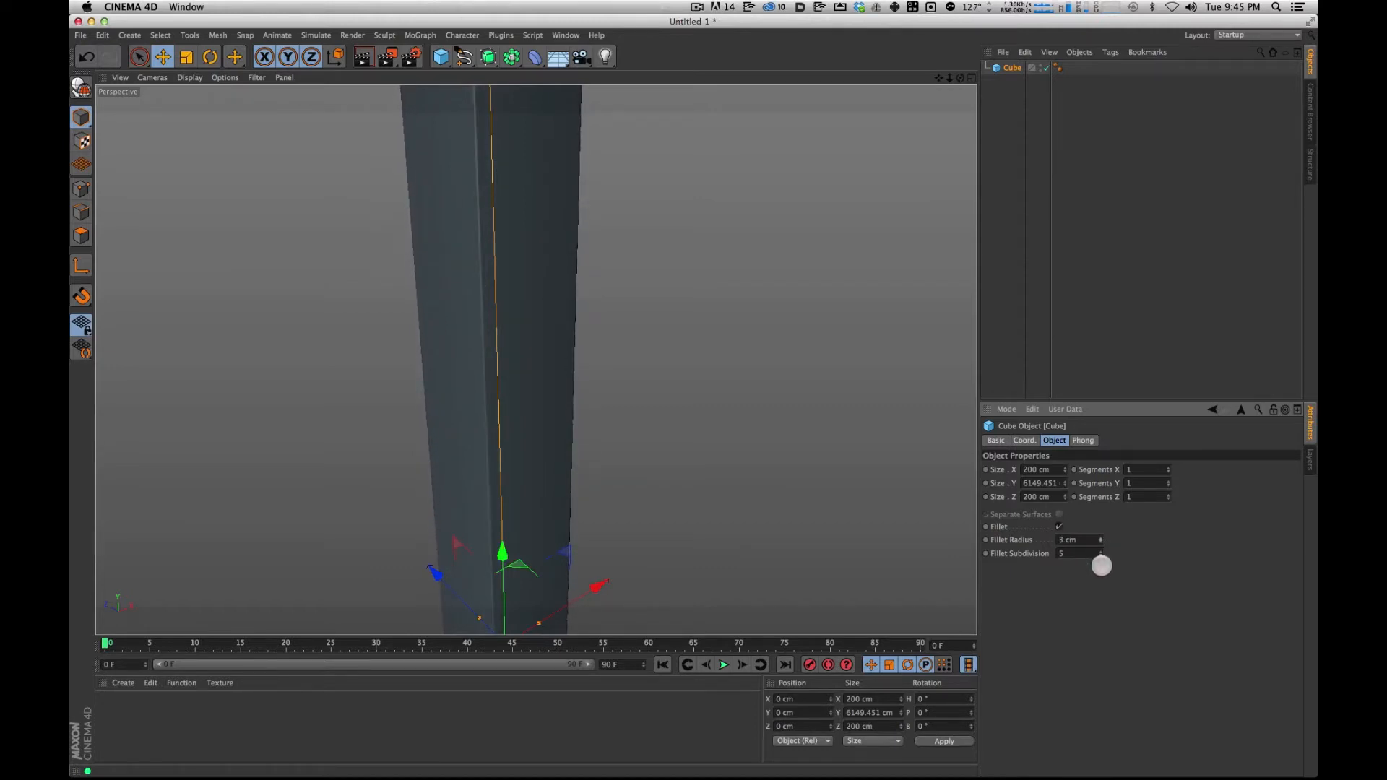
{"action": "key", "text": "super+r"}
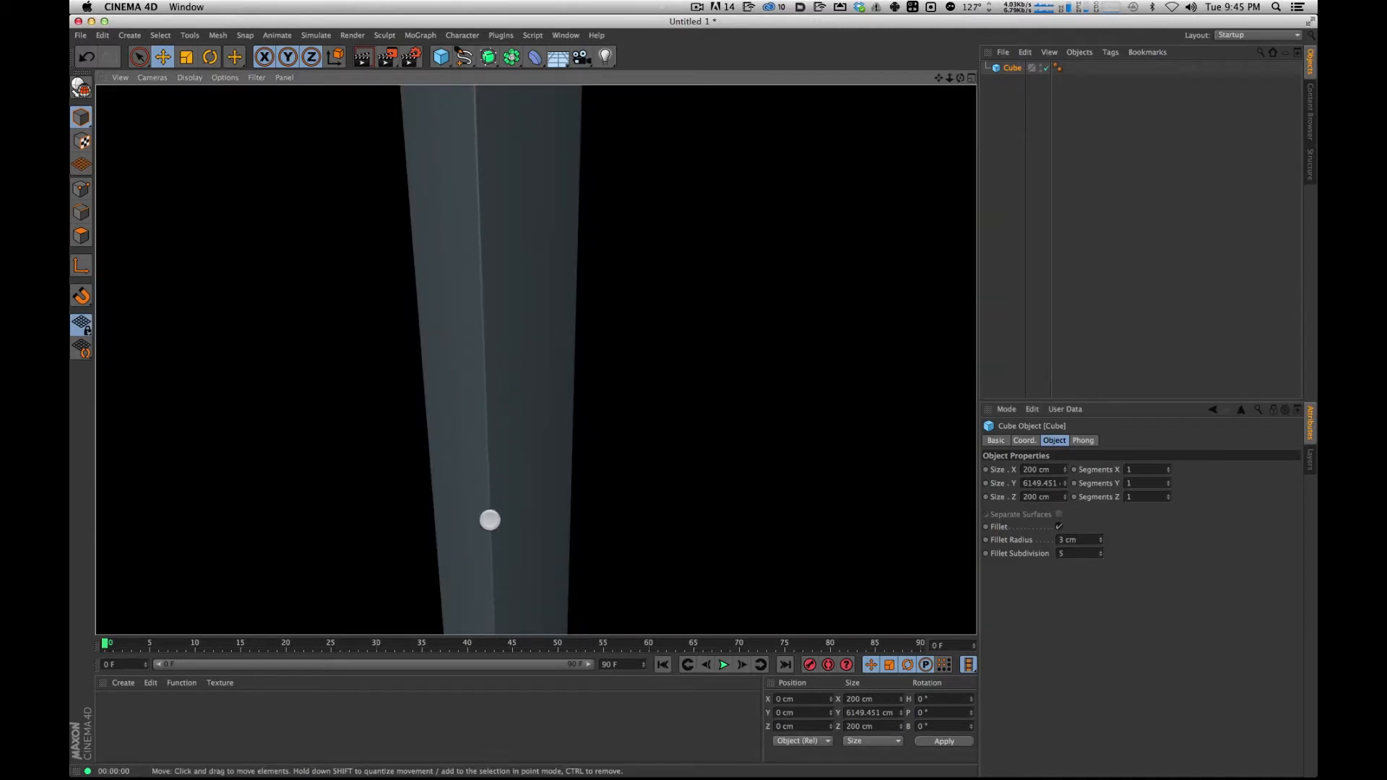
Duplicate the post along the X axis, placing the copy about 3898 cm from the original.
{"action": "right_click_drag", "start_coordinate": [633, 267], "coordinate": [342, 534], "text": "alt"}
{"action": "left_click_drag", "start_coordinate": [538, 283], "coordinate": [531, 370], "text": "alt"}
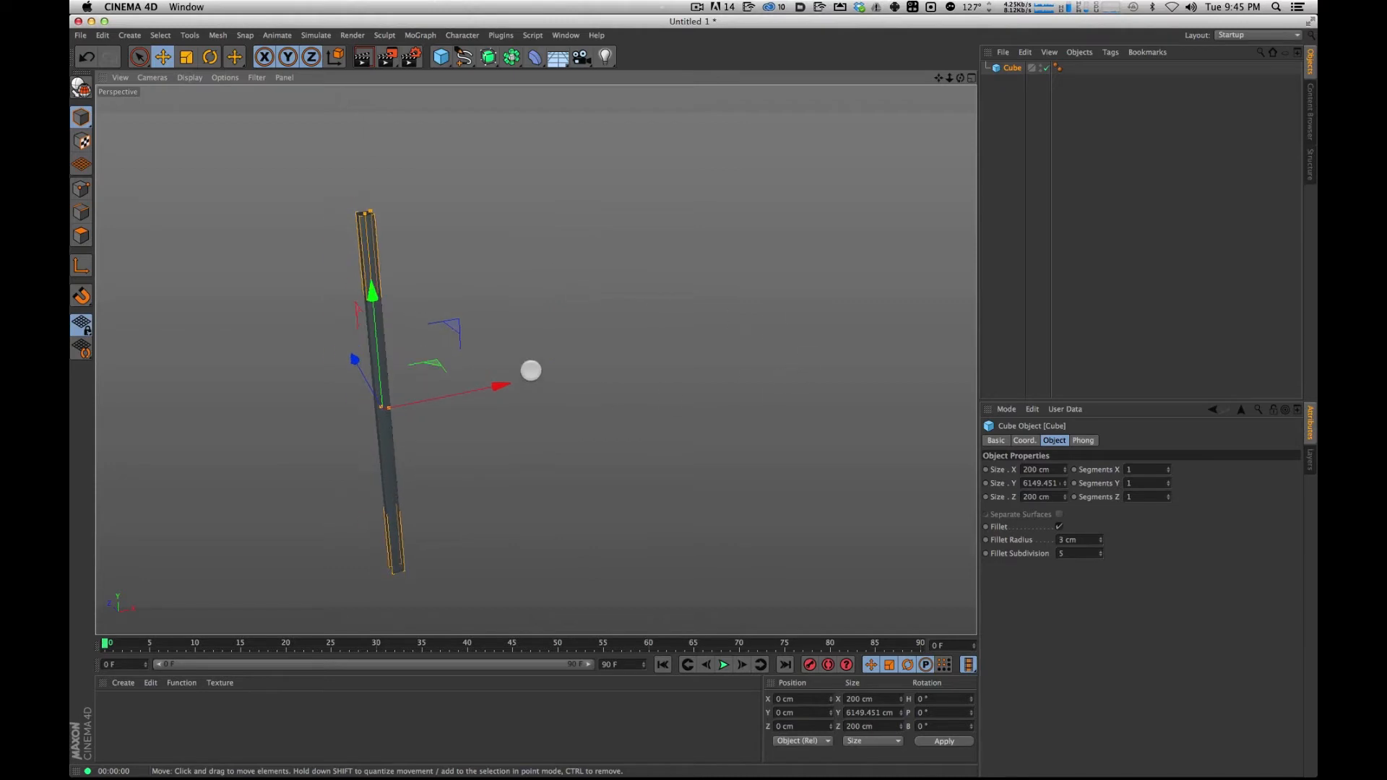
{"action": "left_click_drag", "start_coordinate": [465, 303], "coordinate": [515, 293], "text": "alt"}
{"action": "left_click_drag", "start_coordinate": [538, 240], "coordinate": [518, 272], "text": "alt"}
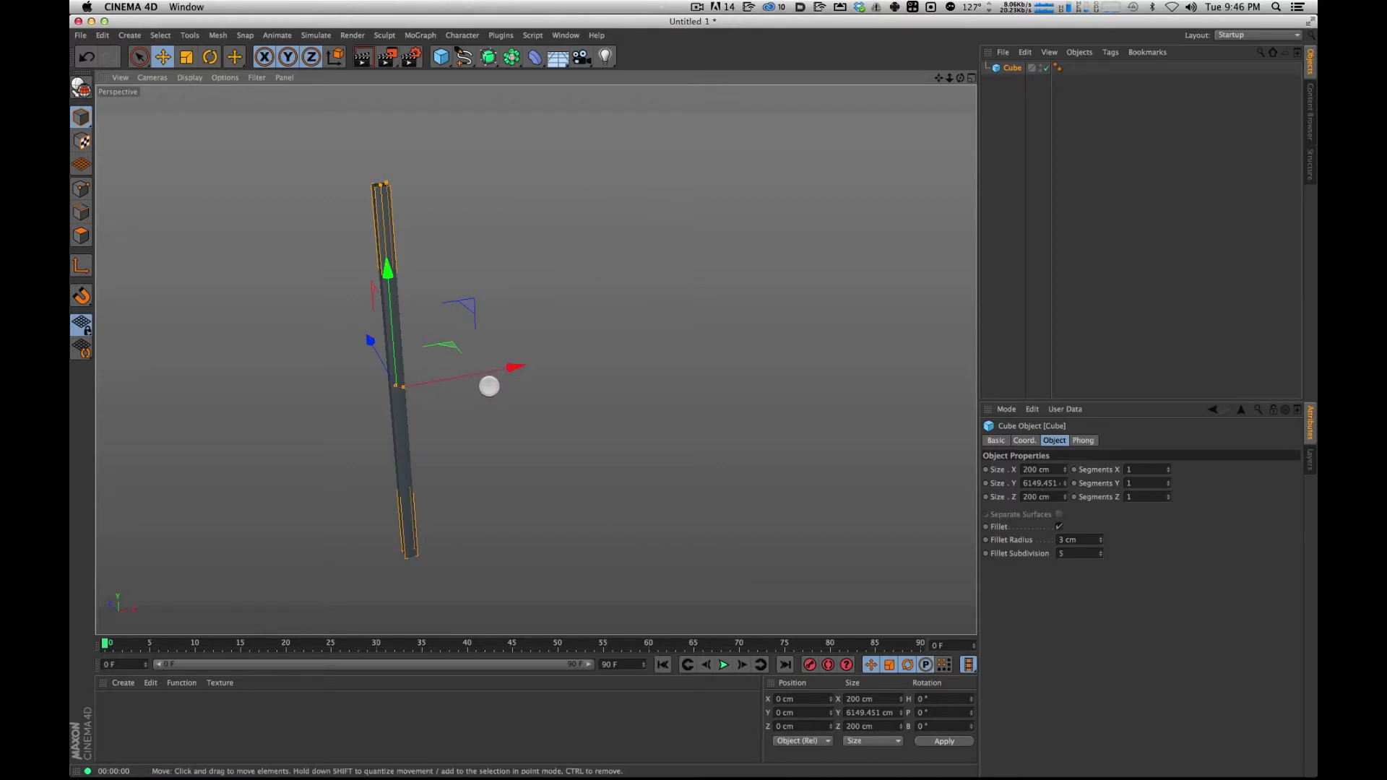
{"action": "left_click_drag", "start_coordinate": [515, 367], "coordinate": [695, 332], "text": "ctrl"}
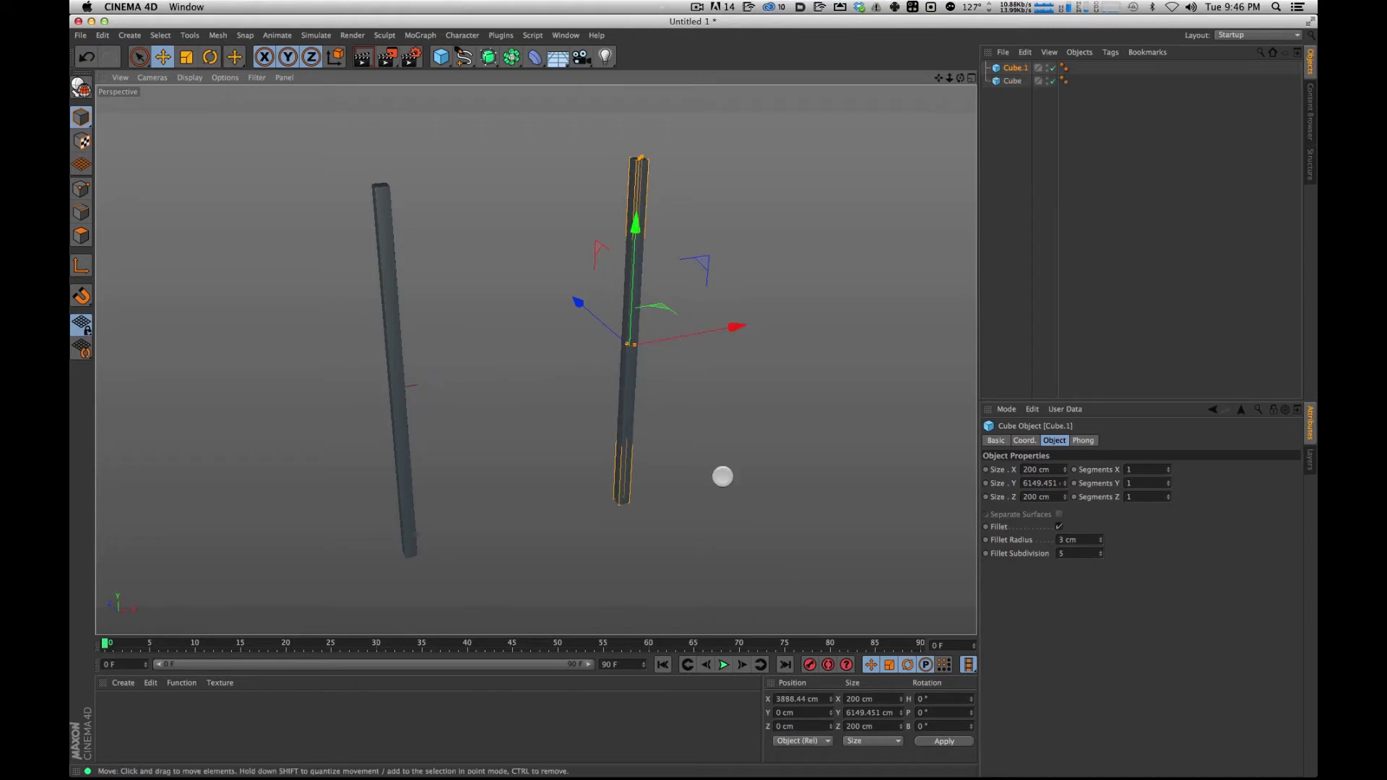
Select both posts and duplicate them along the Z axis to form four corner posts.
{"action": "left_click_drag", "start_coordinate": [580, 390], "coordinate": [551, 322], "text": "alt"}
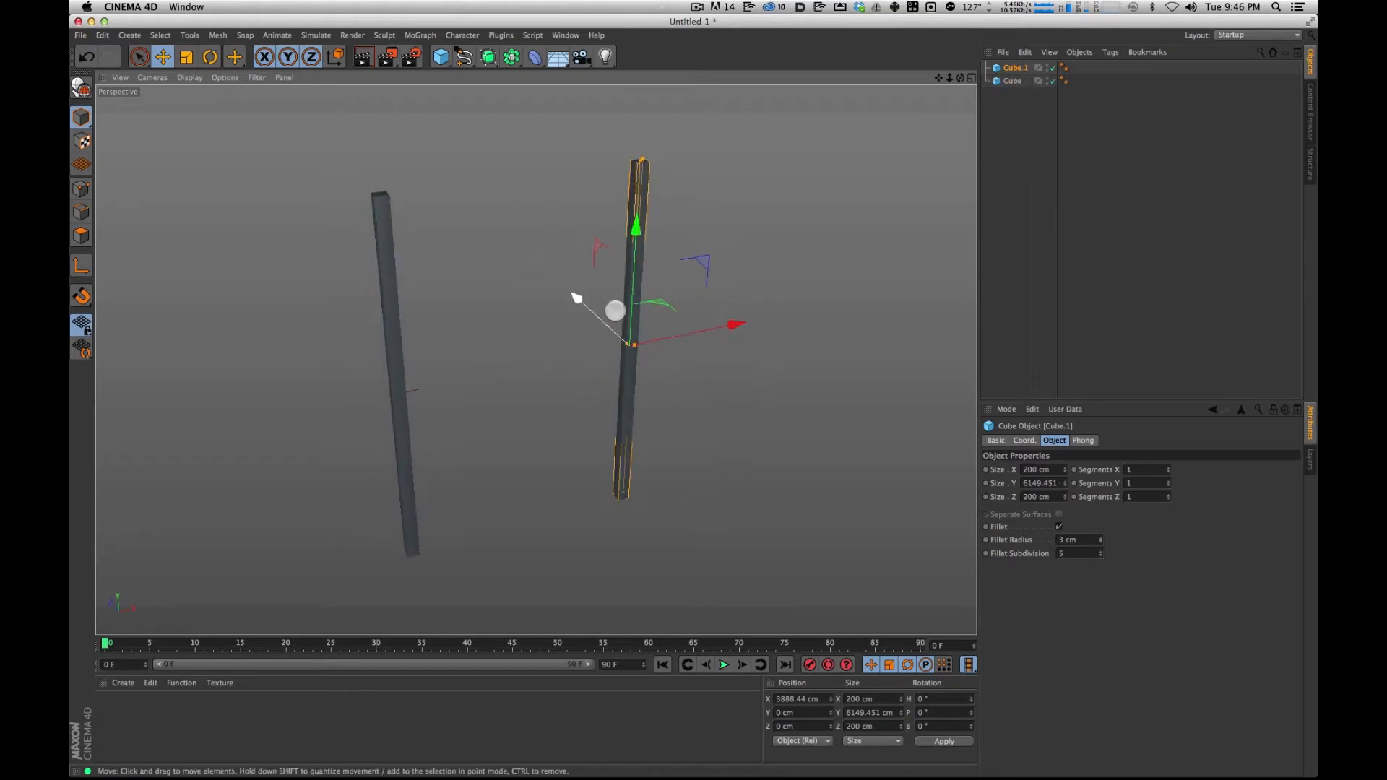
{"action": "left_click", "coordinate": [1004, 93]}
{"action": "left_click", "coordinate": [1011, 81]}
{"action": "left_click", "coordinate": [1012, 67], "text": "shift"}
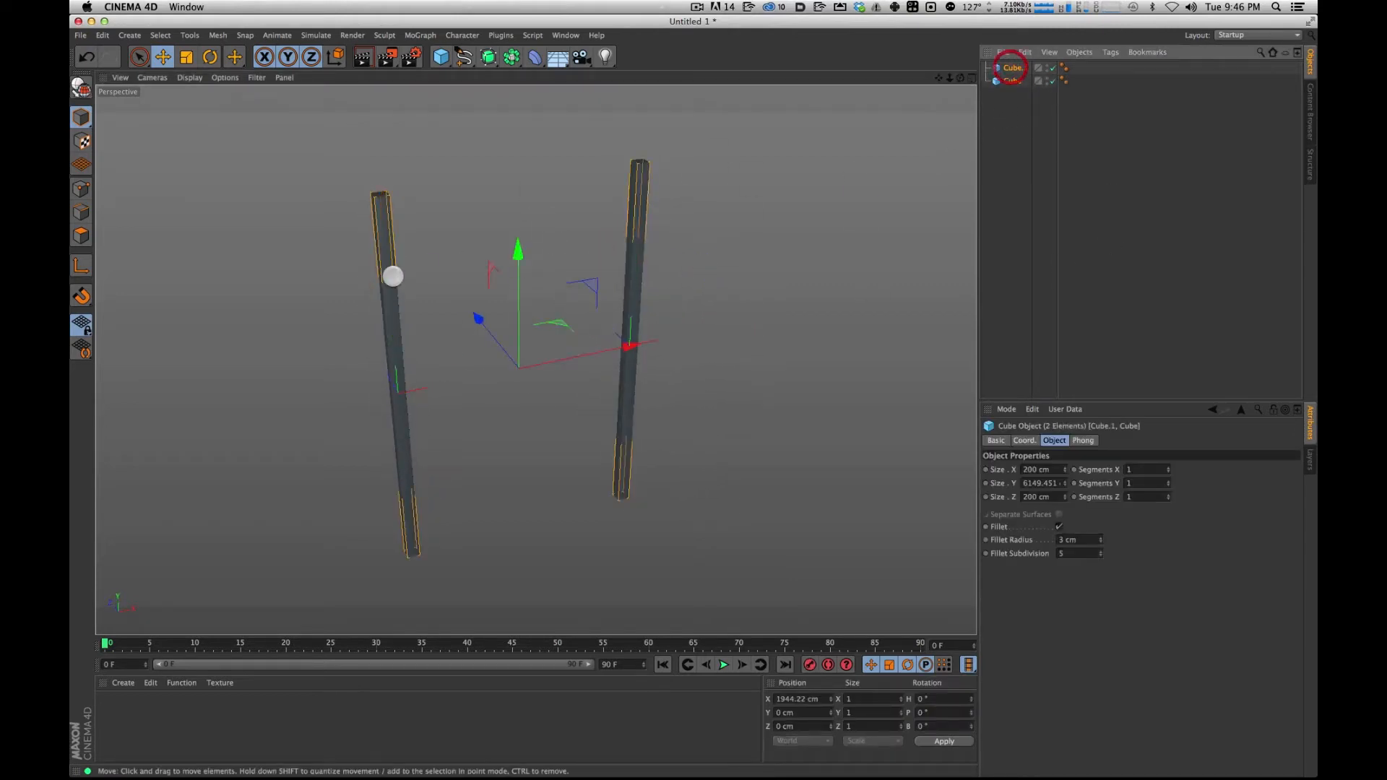
{"action": "left_click_drag", "start_coordinate": [474, 309], "coordinate": [423, 250], "text": "ctrl"}
{"action": "left_click_drag", "start_coordinate": [536, 262], "coordinate": [578, 414], "text": "alt"}
{"action": "left_click", "coordinate": [1116, 215]}
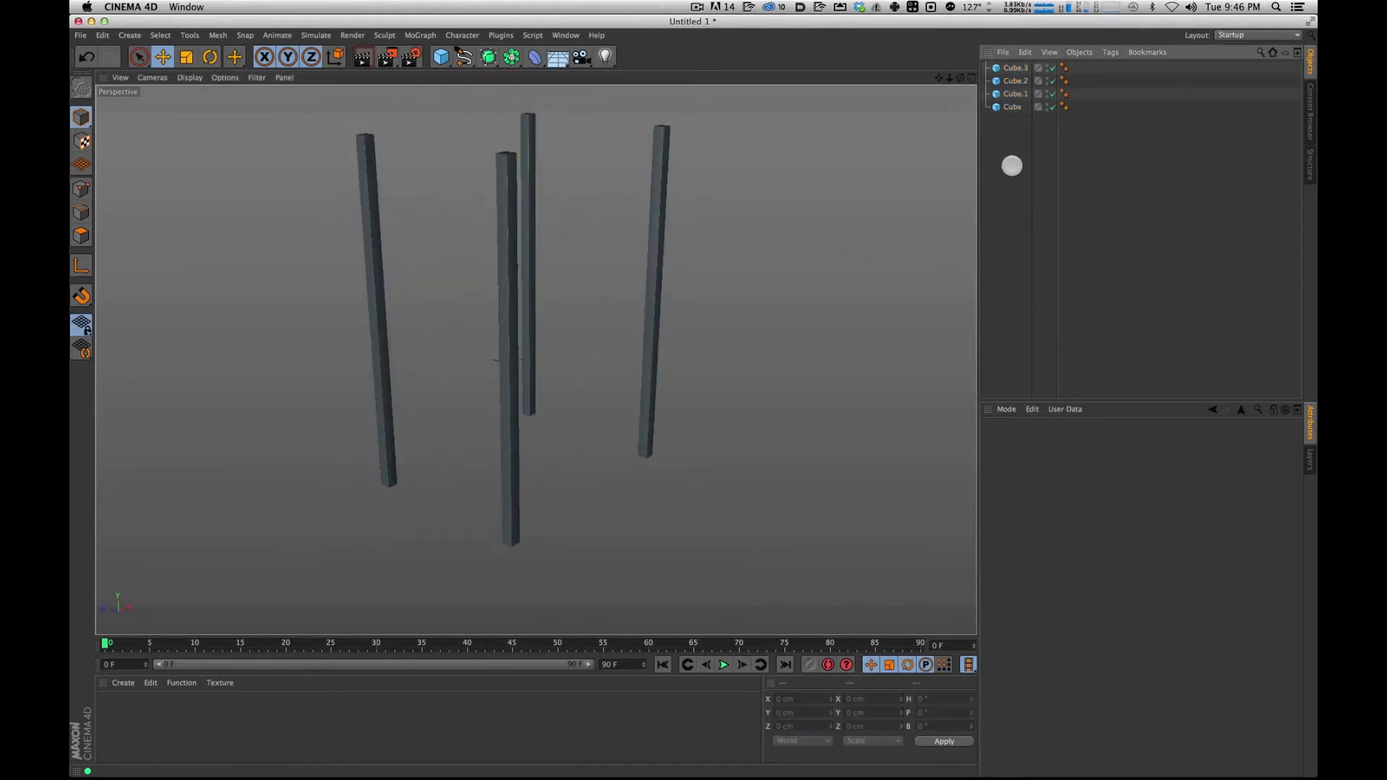
Make a copy of the original post rotated -90° in pitch, lying horizontally along the Z axis.
{"action": "left_click", "coordinate": [1012, 108]}
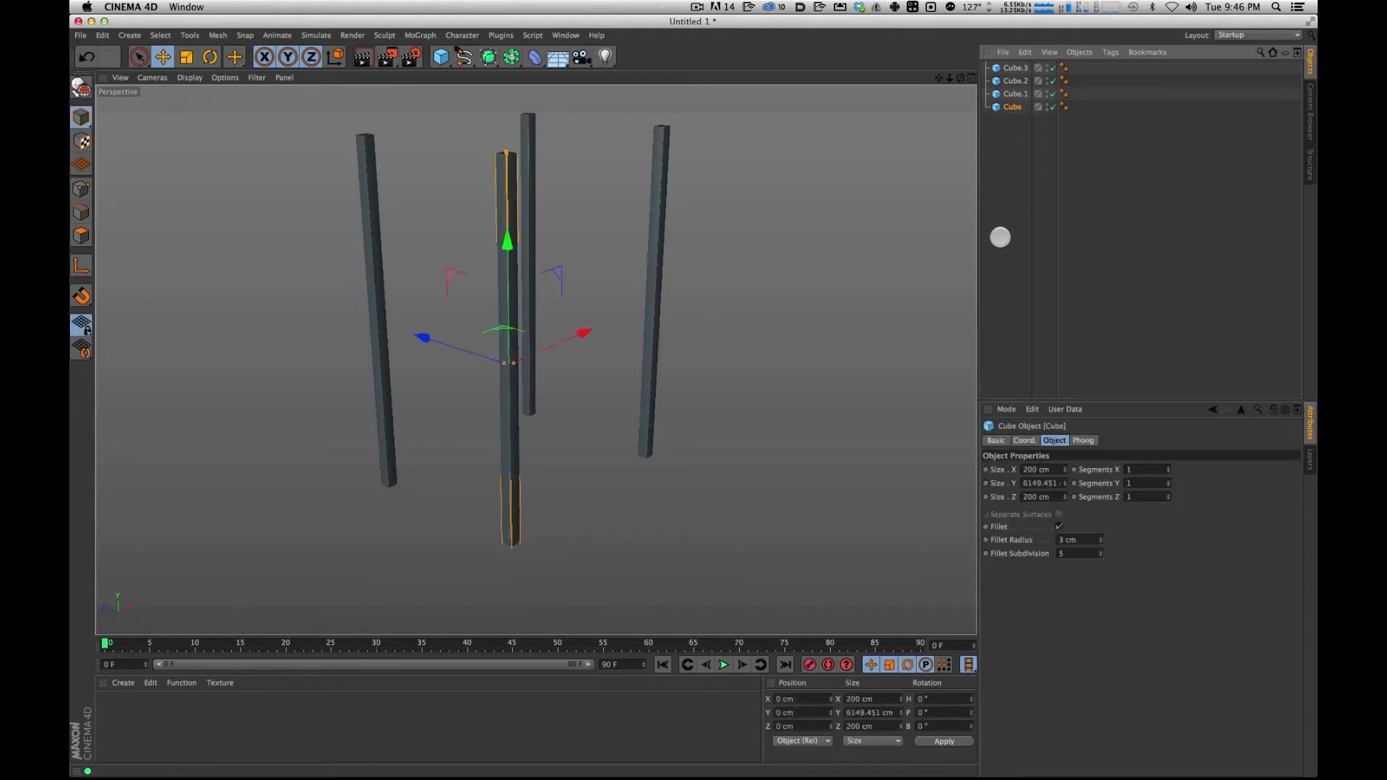
{"action": "key", "text": "r"}
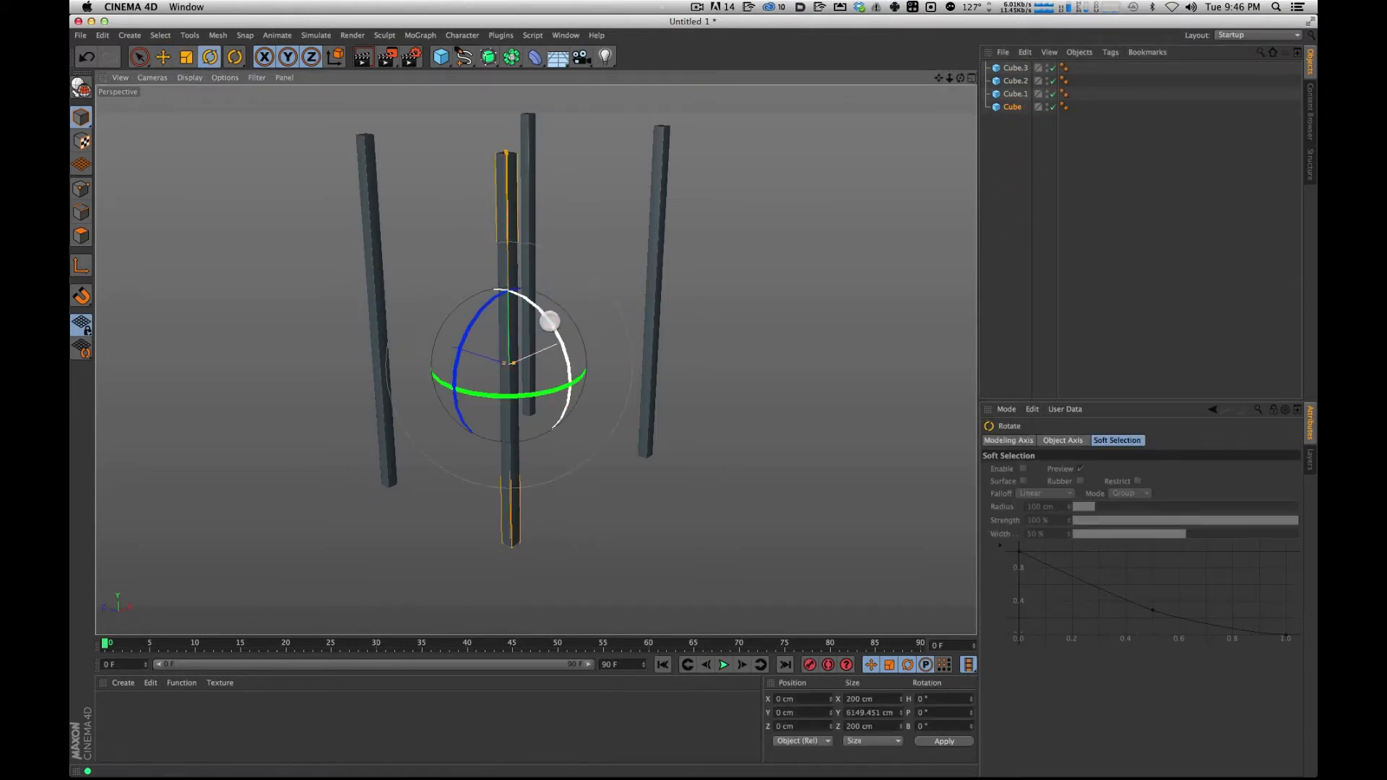
{"action": "left_click_drag", "start_coordinate": [552, 327], "coordinate": [470, 303]}
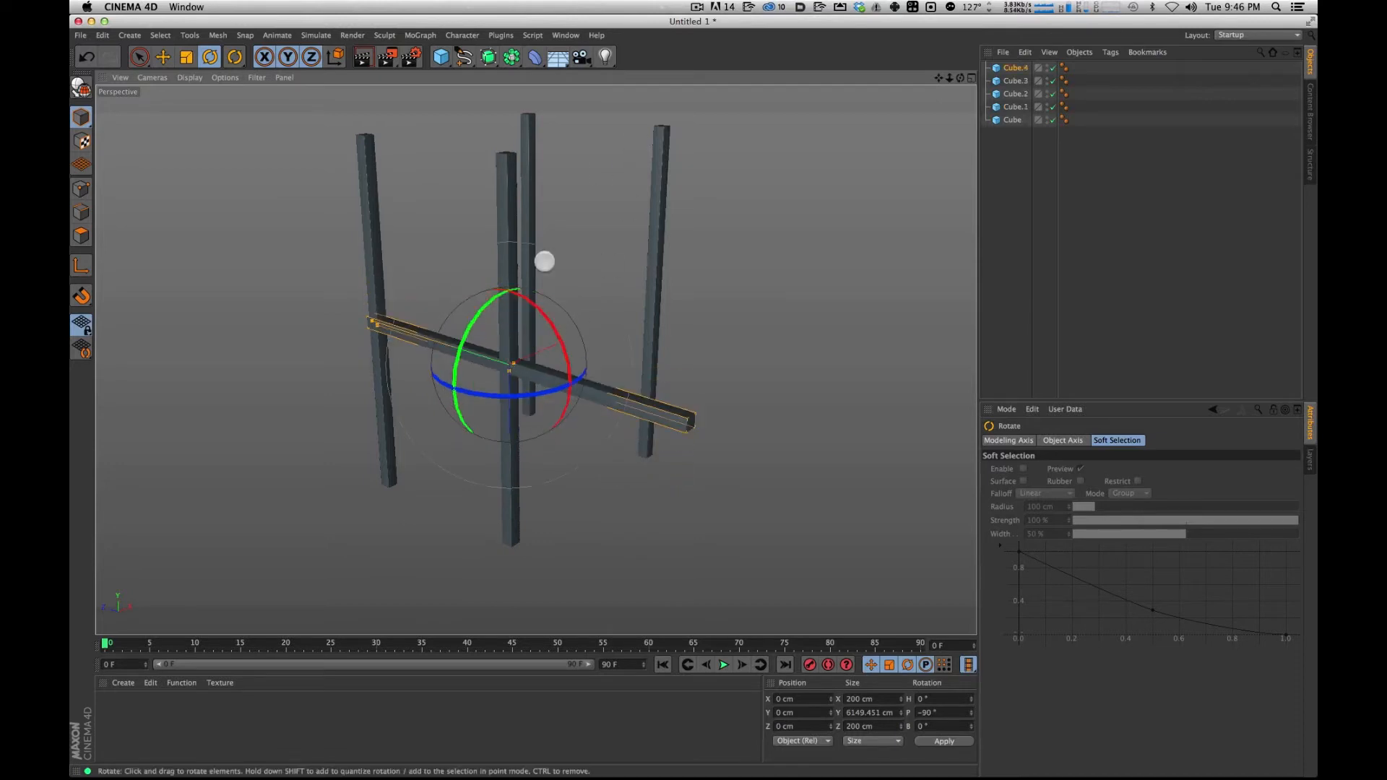
{"action": "left_click_drag", "start_coordinate": [793, 210], "coordinate": [526, 365], "text": "alt"}
Move the horizontal beam to about Z 1579 cm and Y -2893 cm, near the feet of two posts.
{"action": "key", "text": "e"}
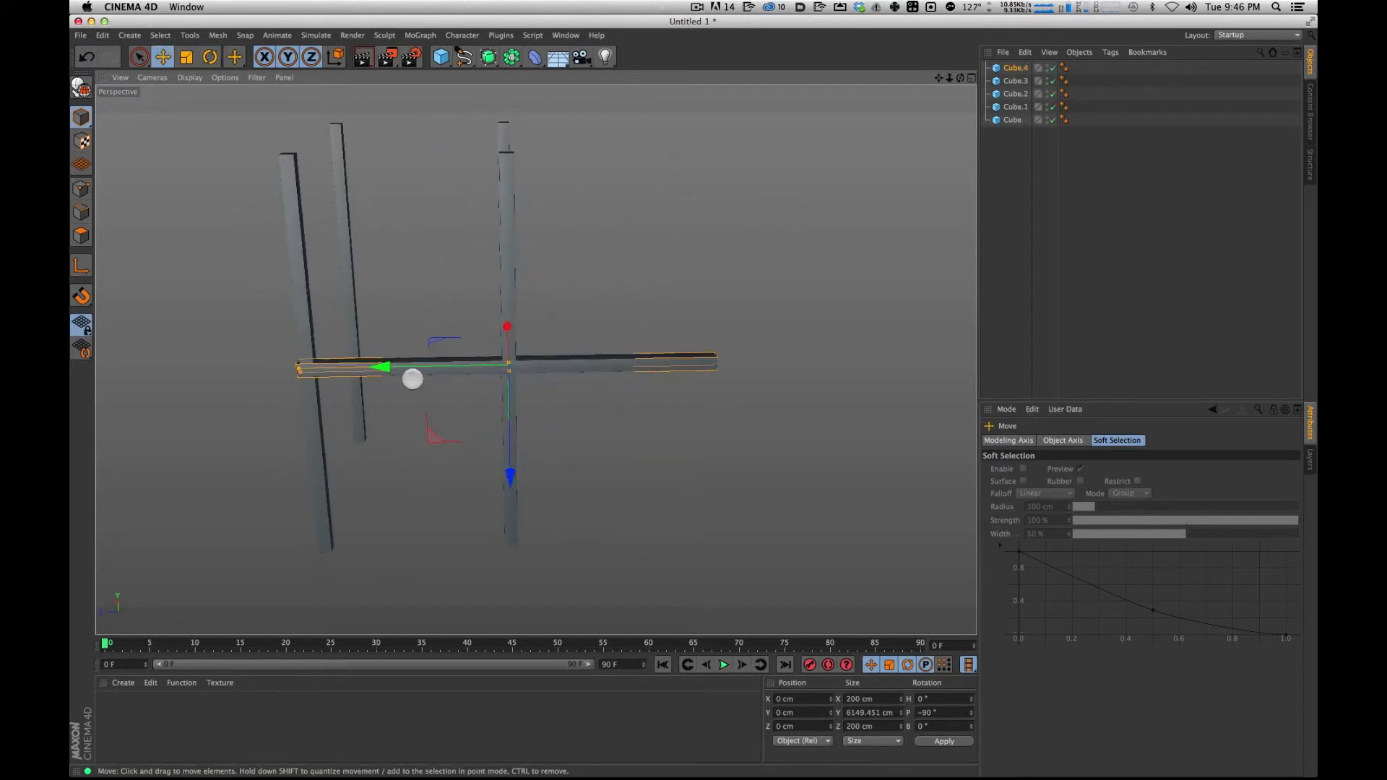
{"action": "left_click_drag", "start_coordinate": [378, 363], "coordinate": [272, 353]}
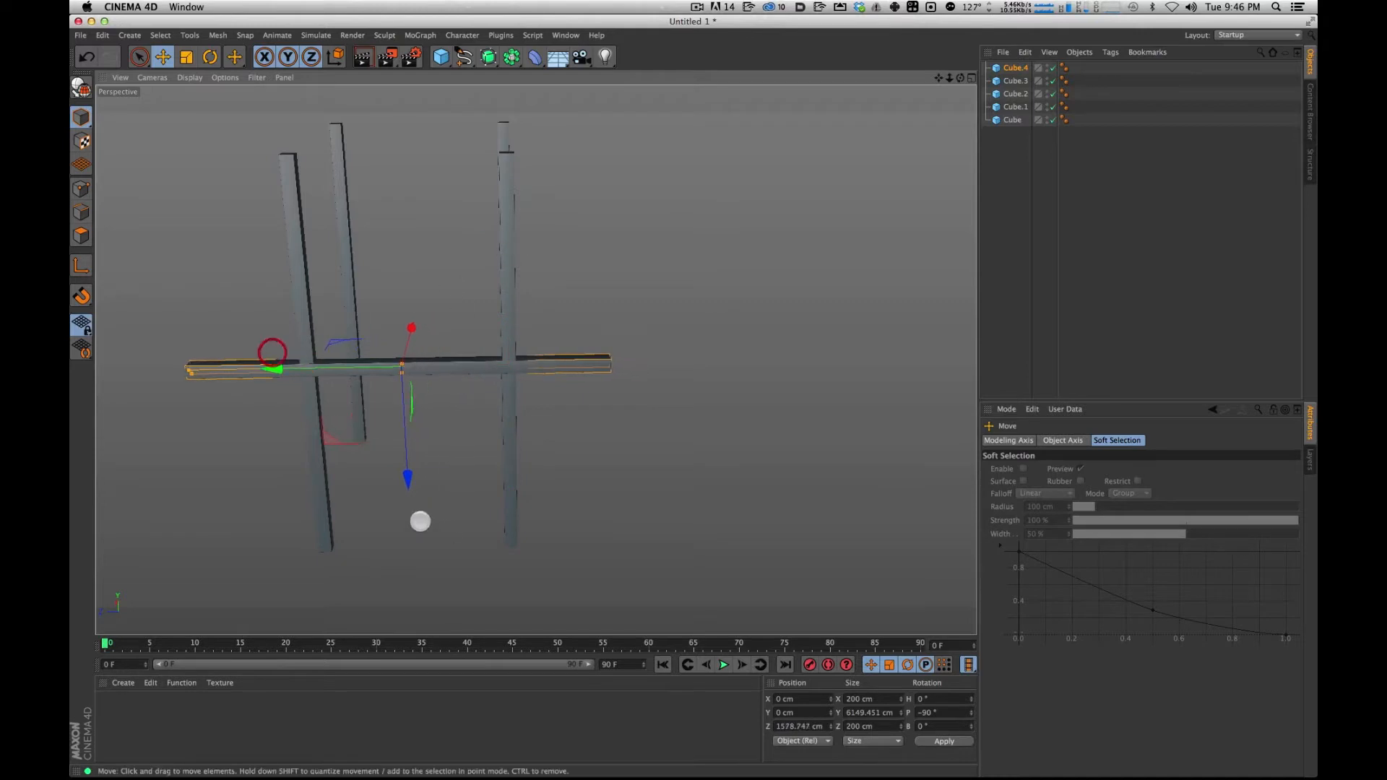
{"action": "left_click_drag", "start_coordinate": [406, 476], "coordinate": [421, 635]}
{"action": "mouse_move", "coordinate": [431, 419]}
{"action": "left_mouse_down", "text": "alt"}
{"action": "mouse_move", "coordinate": [480, 436]}
{"action": "mouse_move", "coordinate": [480, 467]}
{"action": "mouse_move", "coordinate": [535, 390]}
{"action": "mouse_move", "coordinate": [636, 337]}
{"action": "left_mouse_up", "text": "alt"}
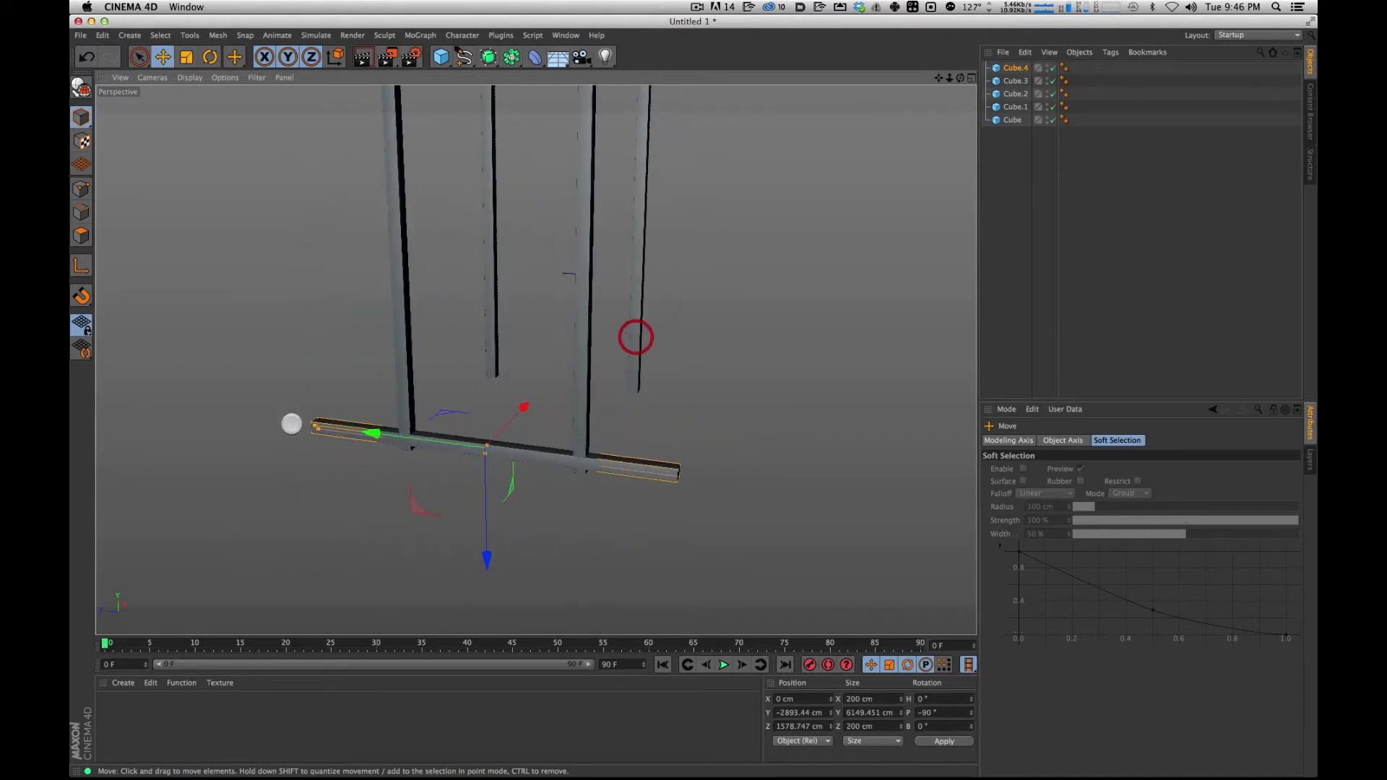
Shorten the horizontal beam to about 2845 cm and center it between the two posts at about Z 1467 cm.
{"action": "mouse_move", "coordinate": [313, 430]}
{"action": "left_mouse_down", "text": "alt"}
{"action": "mouse_move", "coordinate": [468, 300]}
{"action": "mouse_move", "coordinate": [331, 448]}
{"action": "left_mouse_up", "text": "alt"}
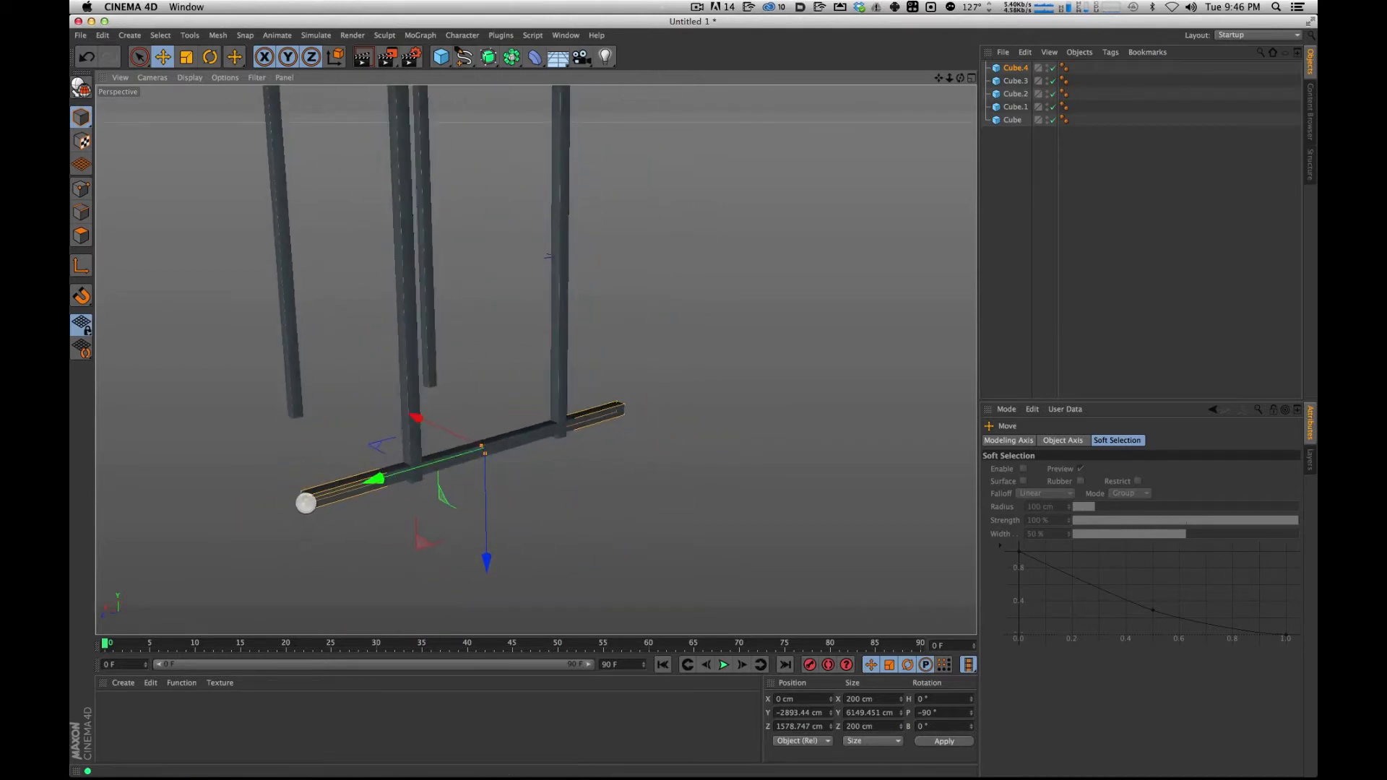
{"action": "left_click_drag", "start_coordinate": [318, 497], "coordinate": [410, 477]}
{"action": "left_click_drag", "start_coordinate": [558, 369], "coordinate": [611, 428], "text": "alt"}
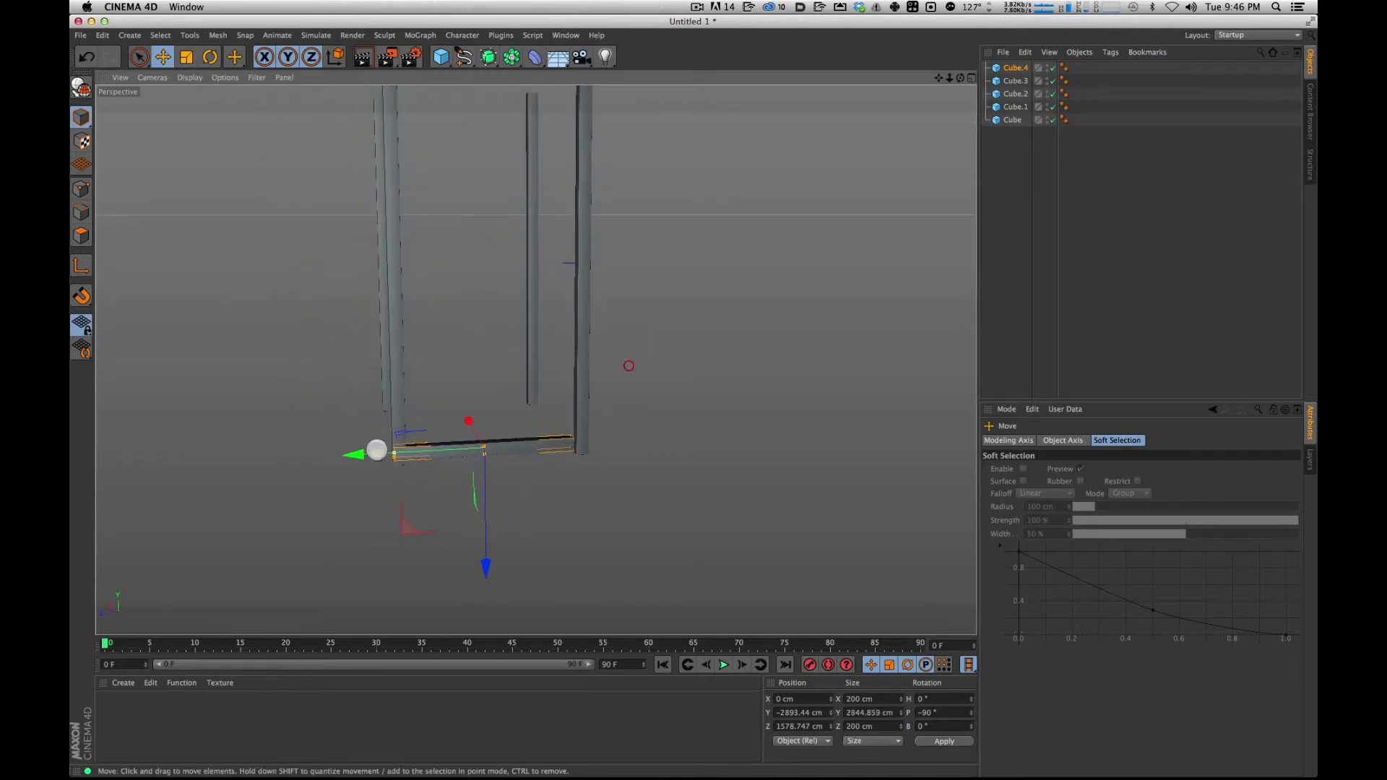
{"action": "left_click_drag", "start_coordinate": [474, 491], "coordinate": [479, 497]}
{"action": "left_click_drag", "start_coordinate": [361, 453], "coordinate": [361, 453]}
Reduce the bottom beam's X thickness to about 128 cm so it is thinner than the posts.
{"action": "left_click_drag", "start_coordinate": [468, 301], "coordinate": [684, 226], "text": "alt"}
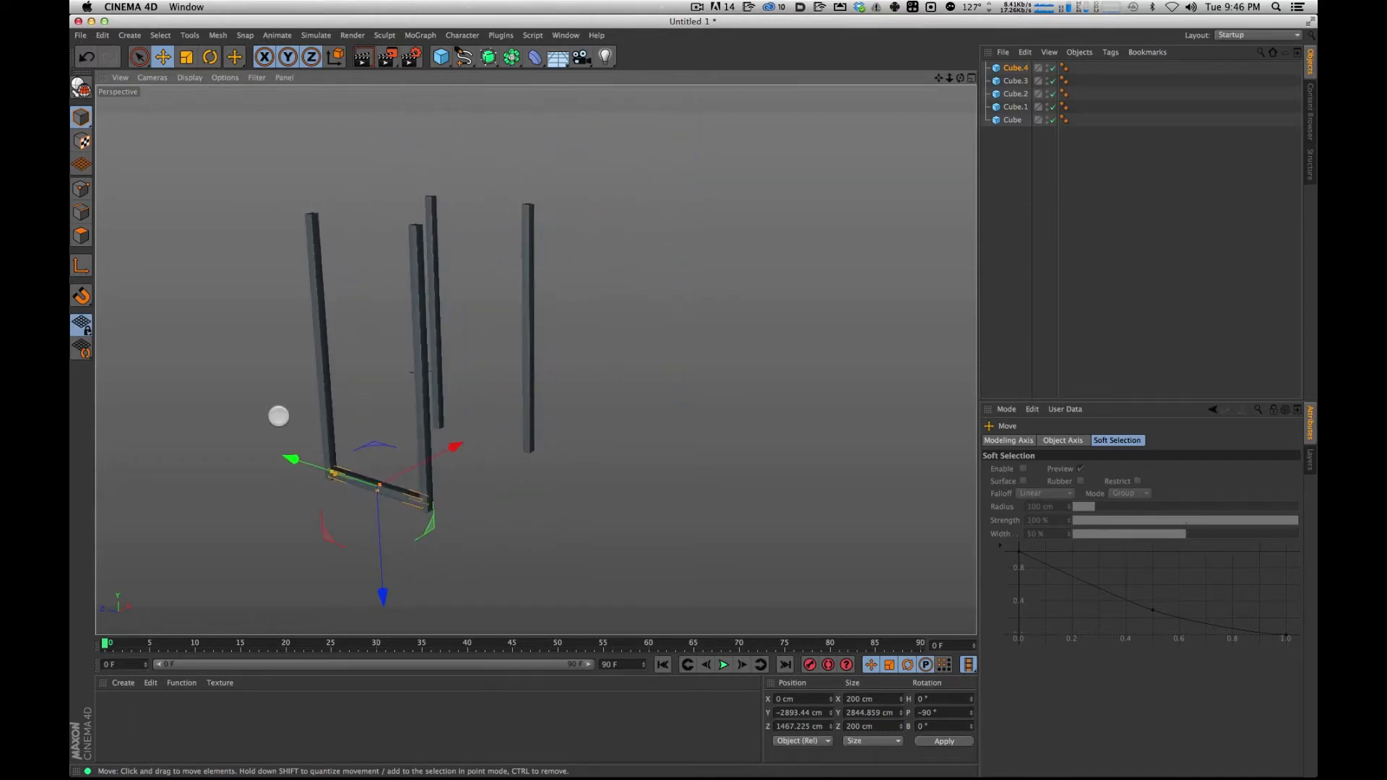
{"action": "left_click_drag", "start_coordinate": [356, 362], "coordinate": [405, 406], "text": "alt"}
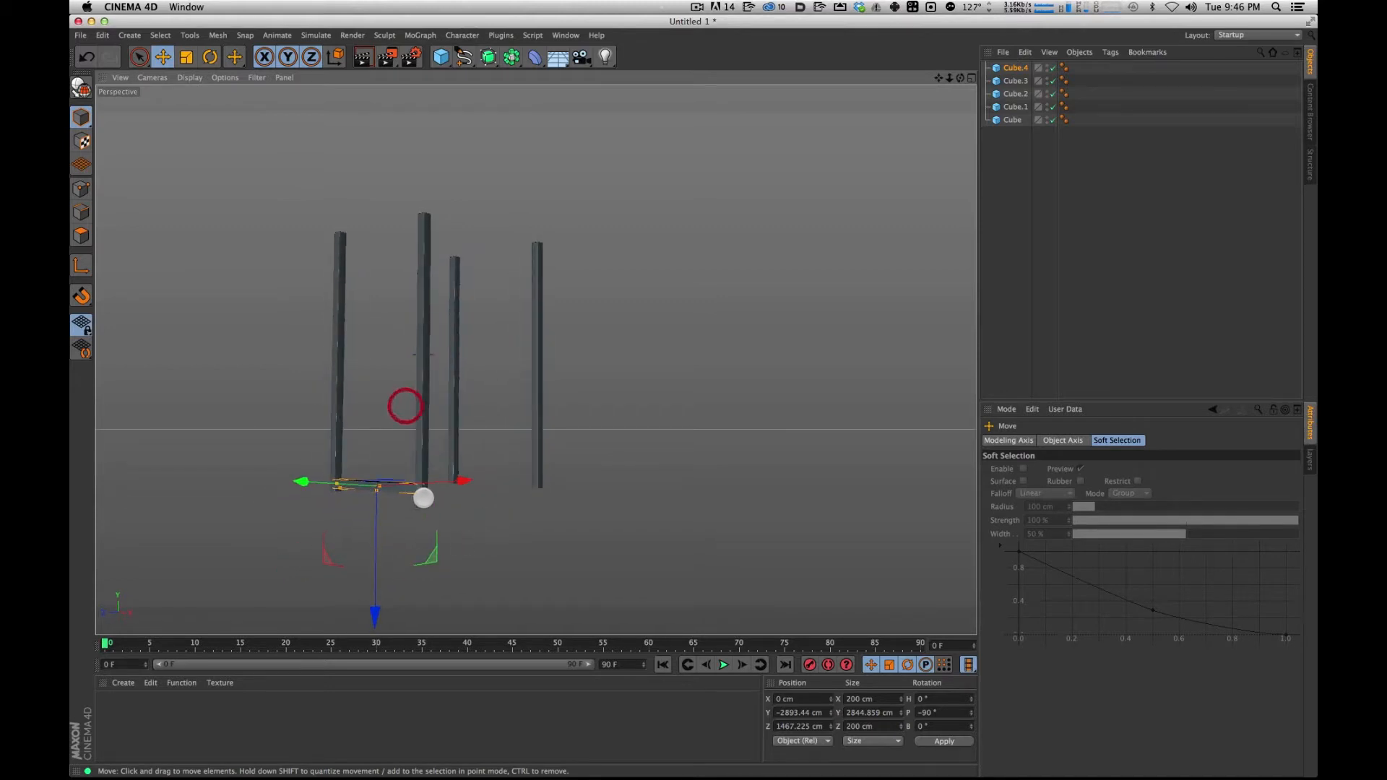
{"action": "scroll", "coordinate": [536, 360], "scroll_direction": "up", "scroll_amount": 10}
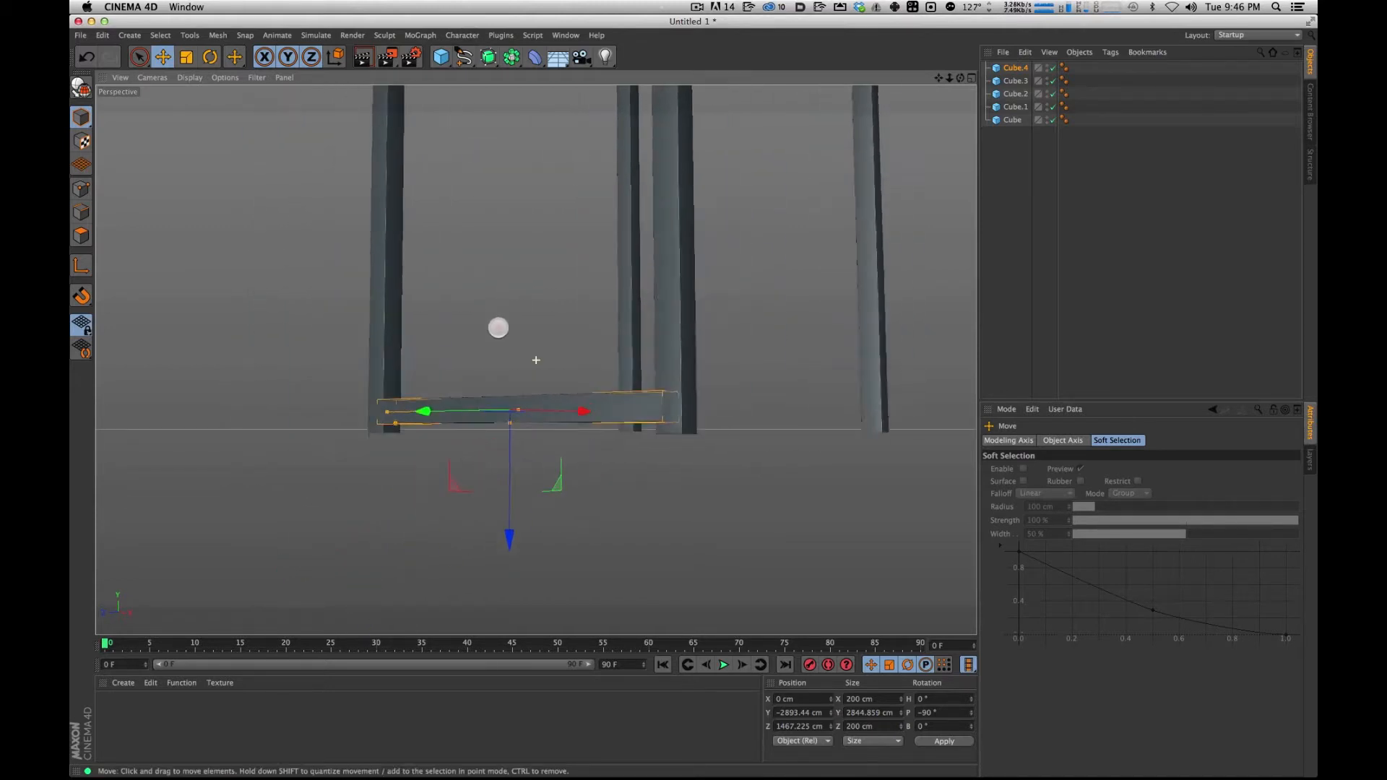
{"action": "right_click_drag", "start_coordinate": [499, 328], "coordinate": [504, 290], "text": "alt"}
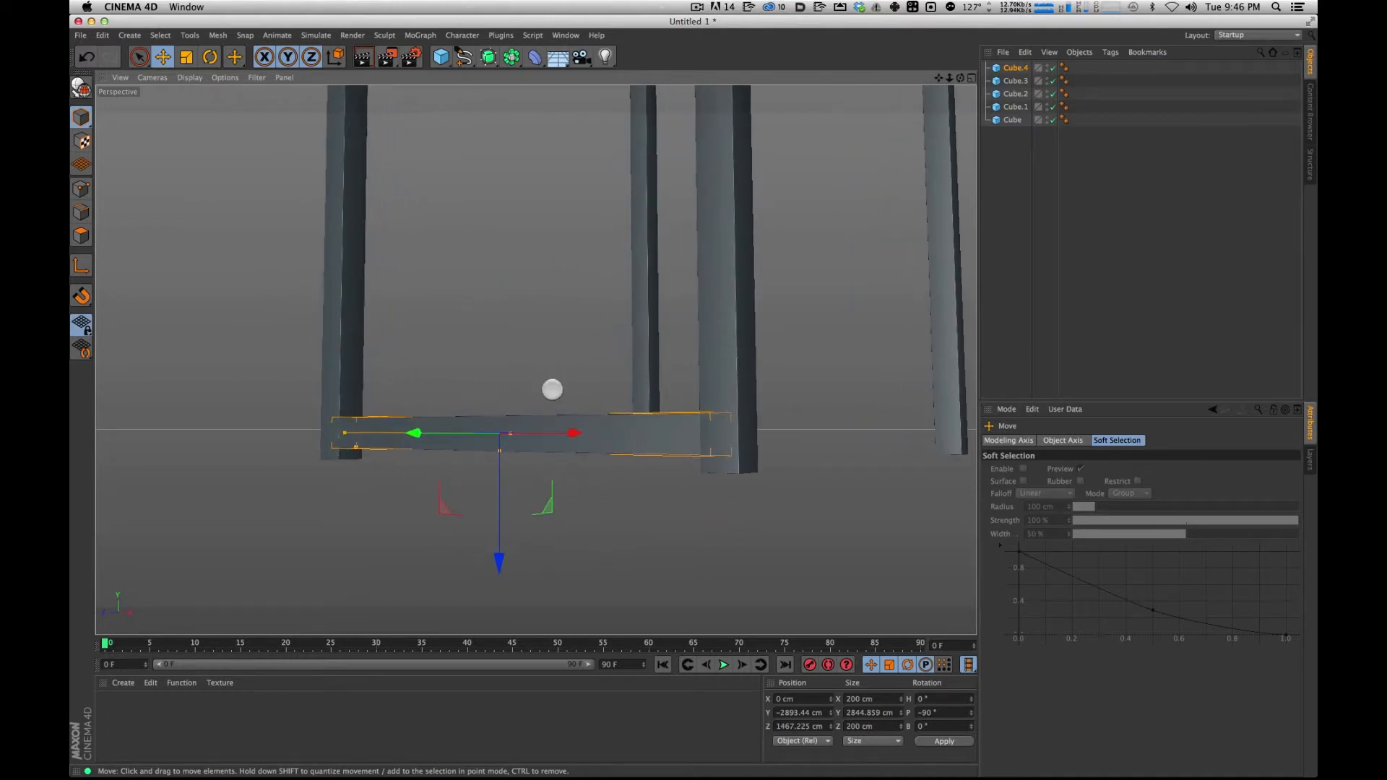
{"action": "left_click_drag", "start_coordinate": [575, 341], "coordinate": [588, 272], "text": "alt"}
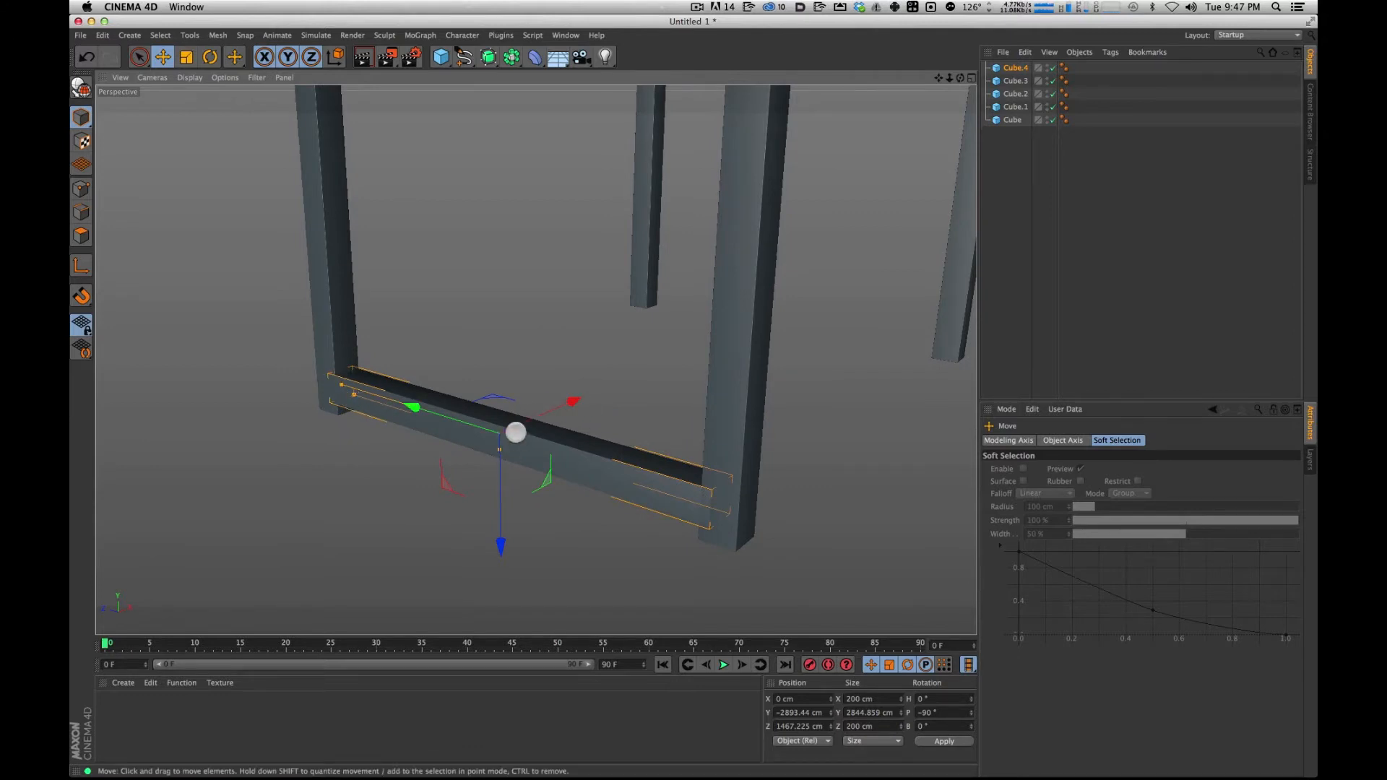
{"action": "left_click_drag", "start_coordinate": [511, 430], "coordinate": [388, 400]}
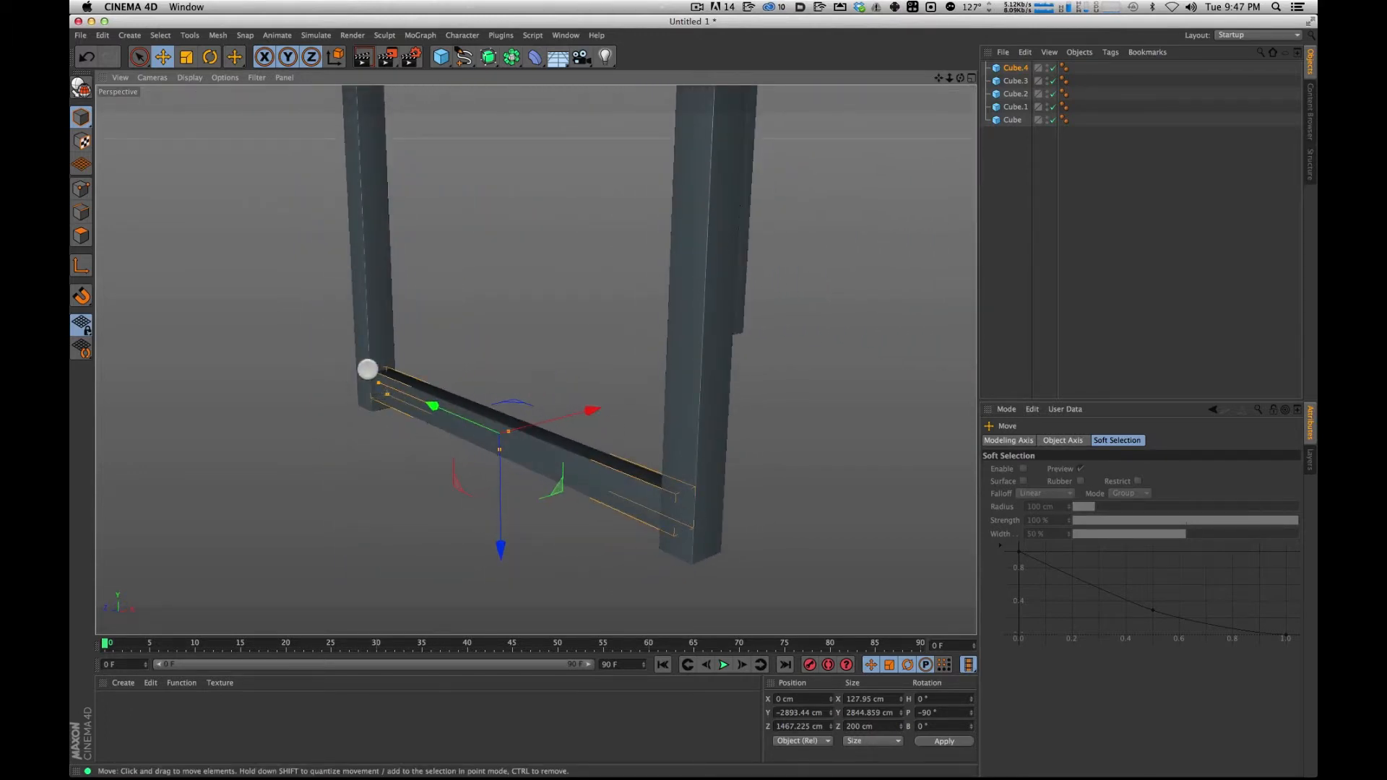
Duplicate the bottom beam across to the opposite pair of posts, at about X 3922 cm.
{"action": "left_click_drag", "start_coordinate": [643, 288], "coordinate": [464, 198], "text": "alt"}
{"action": "left_click_drag", "start_coordinate": [452, 433], "coordinate": [688, 350]}
{"action": "key", "text": "s"}
{"action": "left_click_drag", "start_coordinate": [445, 291], "coordinate": [728, 282], "text": "alt"}
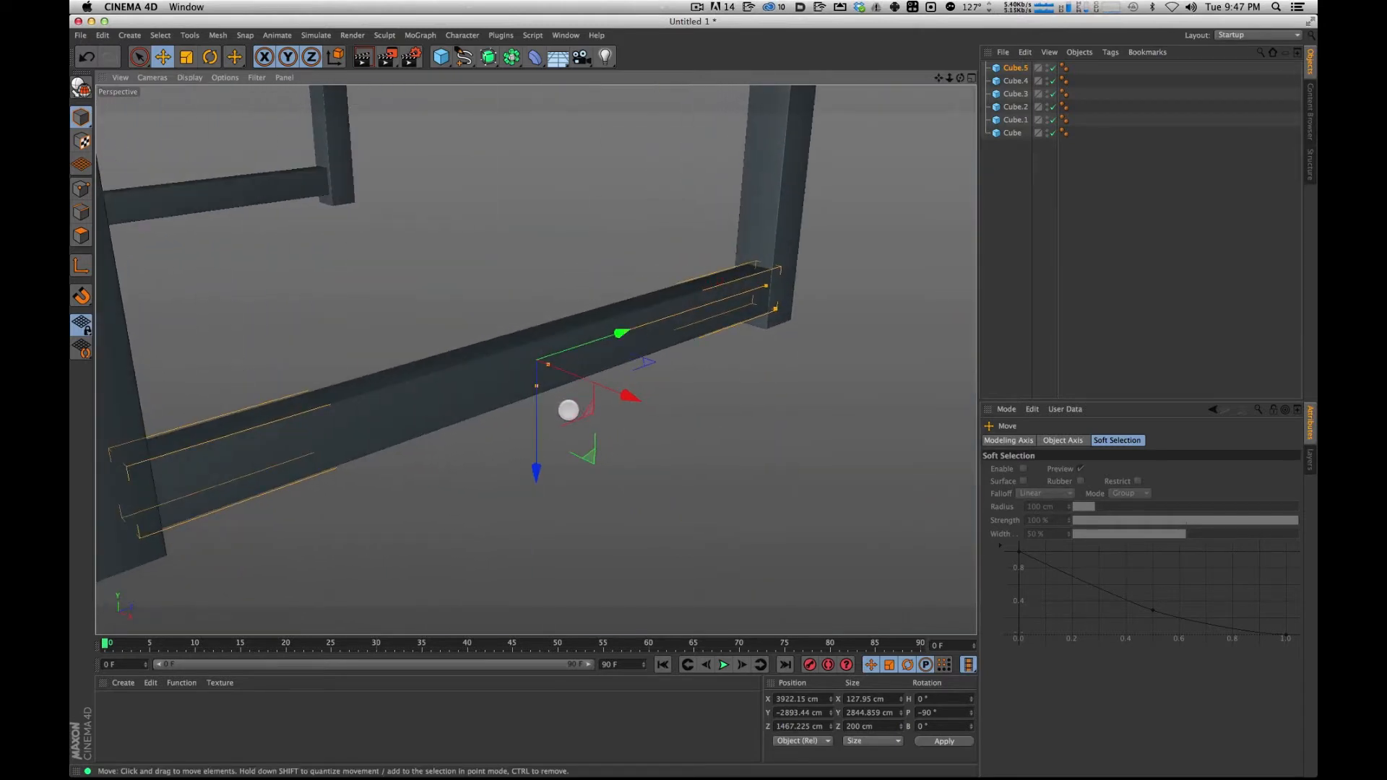
Shift the duplicated bottom beam to about X 3912 cm so it sits centered between its two posts.
{"action": "left_click_drag", "start_coordinate": [628, 397], "coordinate": [621, 393]}
{"action": "right_click_drag", "start_coordinate": [598, 198], "coordinate": [370, 384], "text": "alt"}
{"action": "left_click_drag", "start_coordinate": [622, 167], "coordinate": [400, 193], "text": "alt"}
{"action": "left_click_drag", "start_coordinate": [445, 396], "coordinate": [489, 280], "text": "alt"}
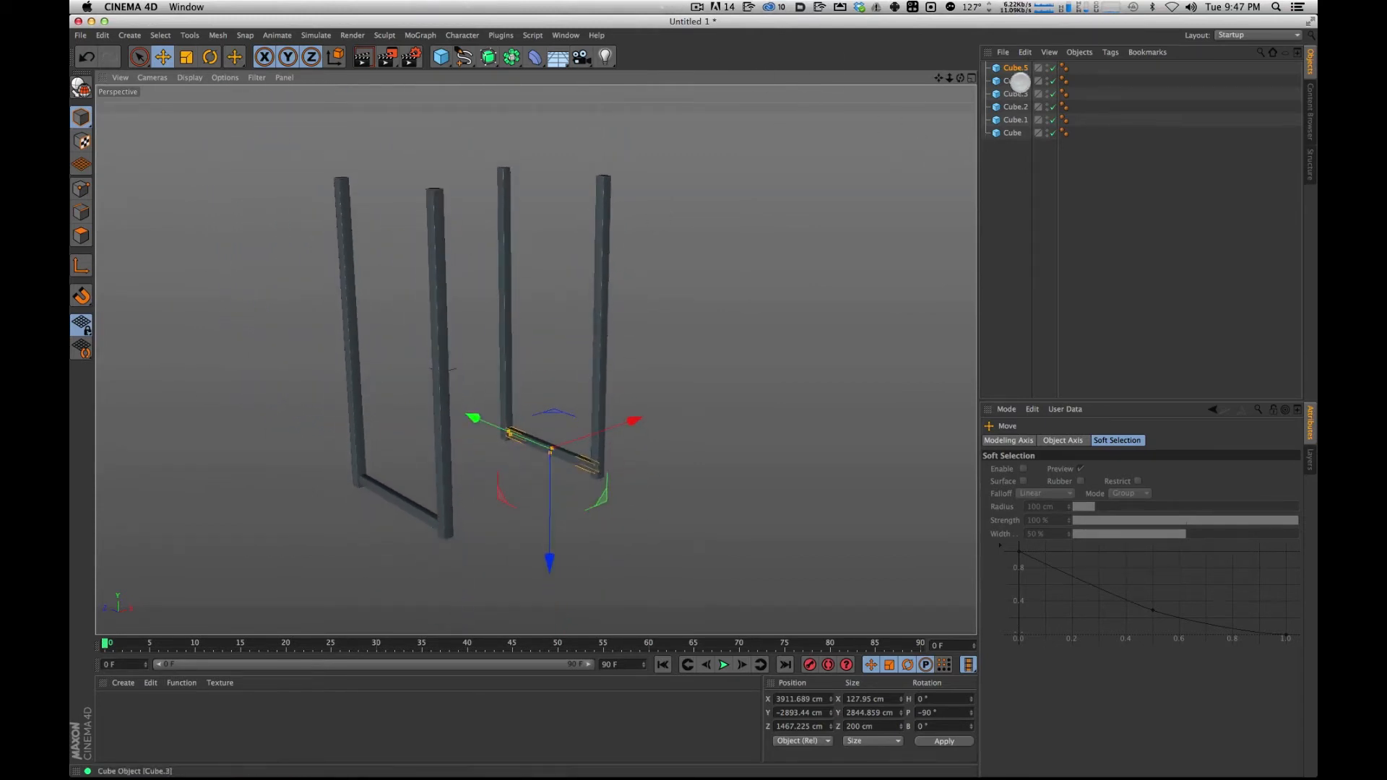
Duplicate both bottom beams up to the tops of the posts, at about Y 2901 cm.
{"action": "left_click", "coordinate": [1016, 79], "text": "shift"}
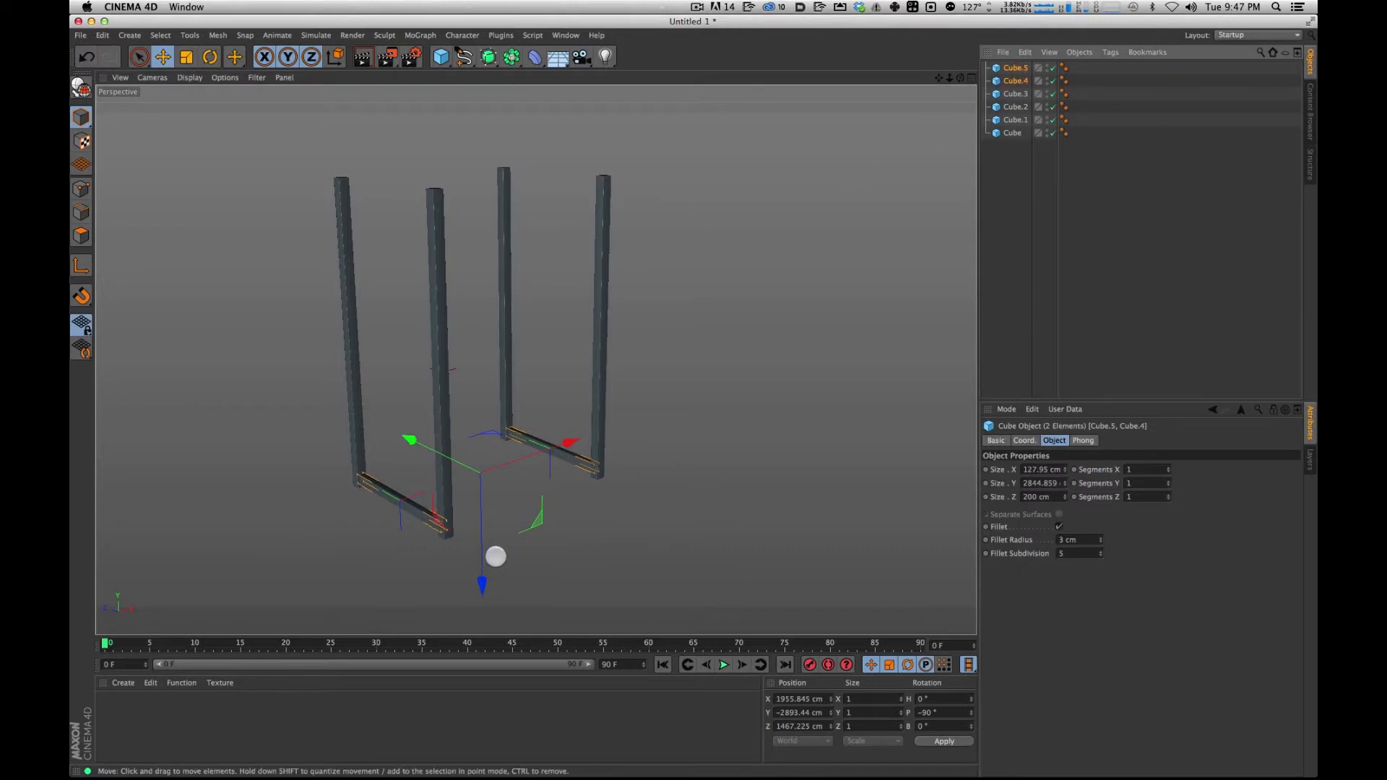
{"action": "left_click_drag", "start_coordinate": [482, 561], "coordinate": [477, 308], "text": "ctrl"}
{"action": "left_click_drag", "start_coordinate": [485, 237], "coordinate": [492, 185], "text": "alt"}
{"action": "left_click_drag", "start_coordinate": [446, 259], "coordinate": [630, 322], "text": "alt"}
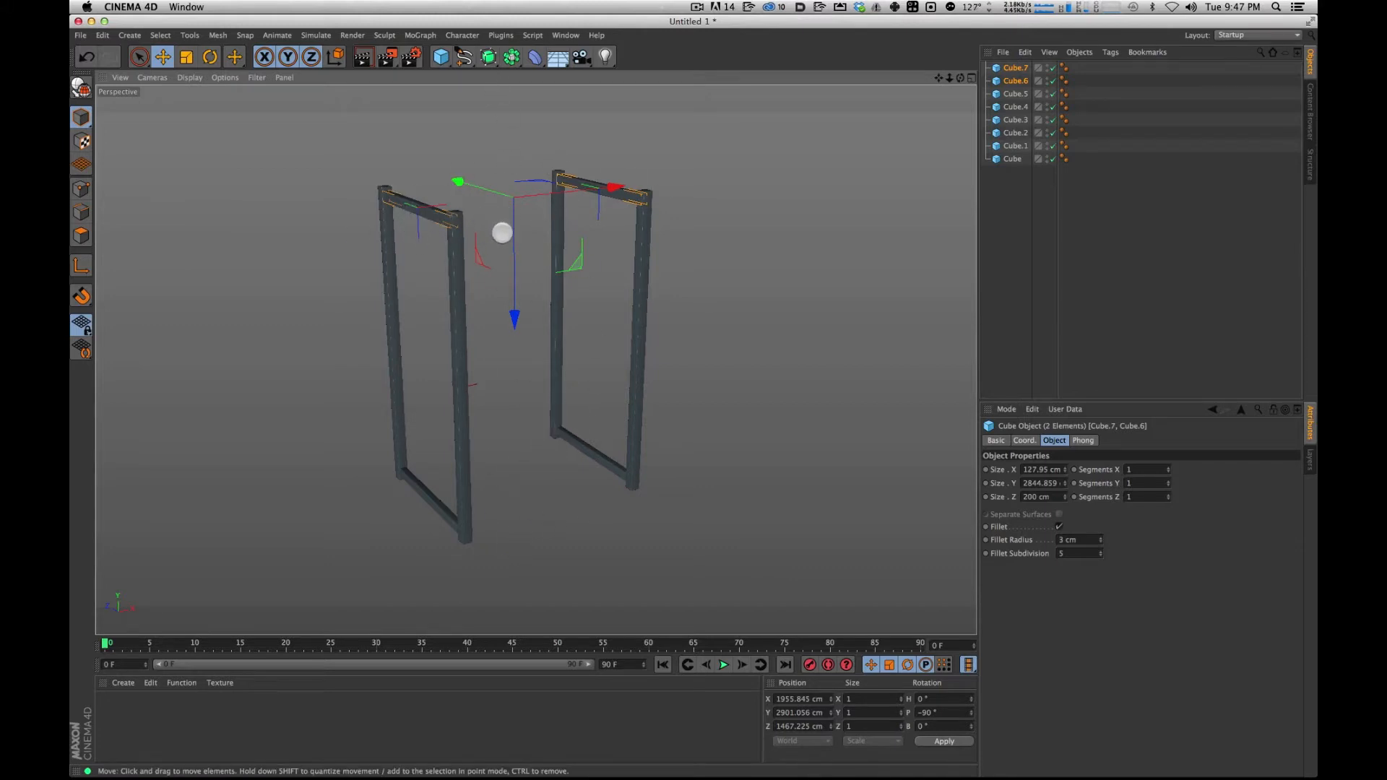
Duplicate one top beam in place, rotating the copy to a bank of -90° so it points toward the opposite end frame.
{"action": "left_click", "coordinate": [1012, 144]}
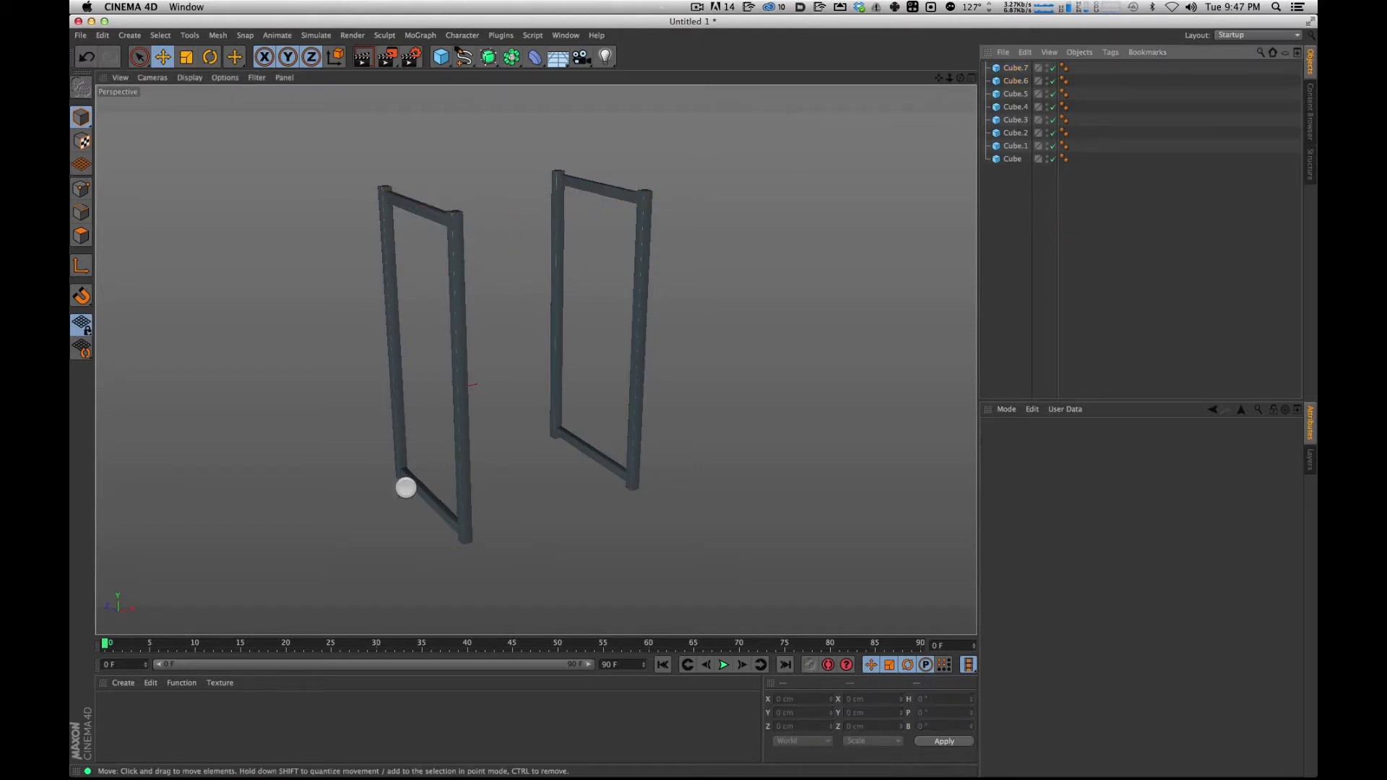
{"action": "left_click", "coordinate": [437, 211]}
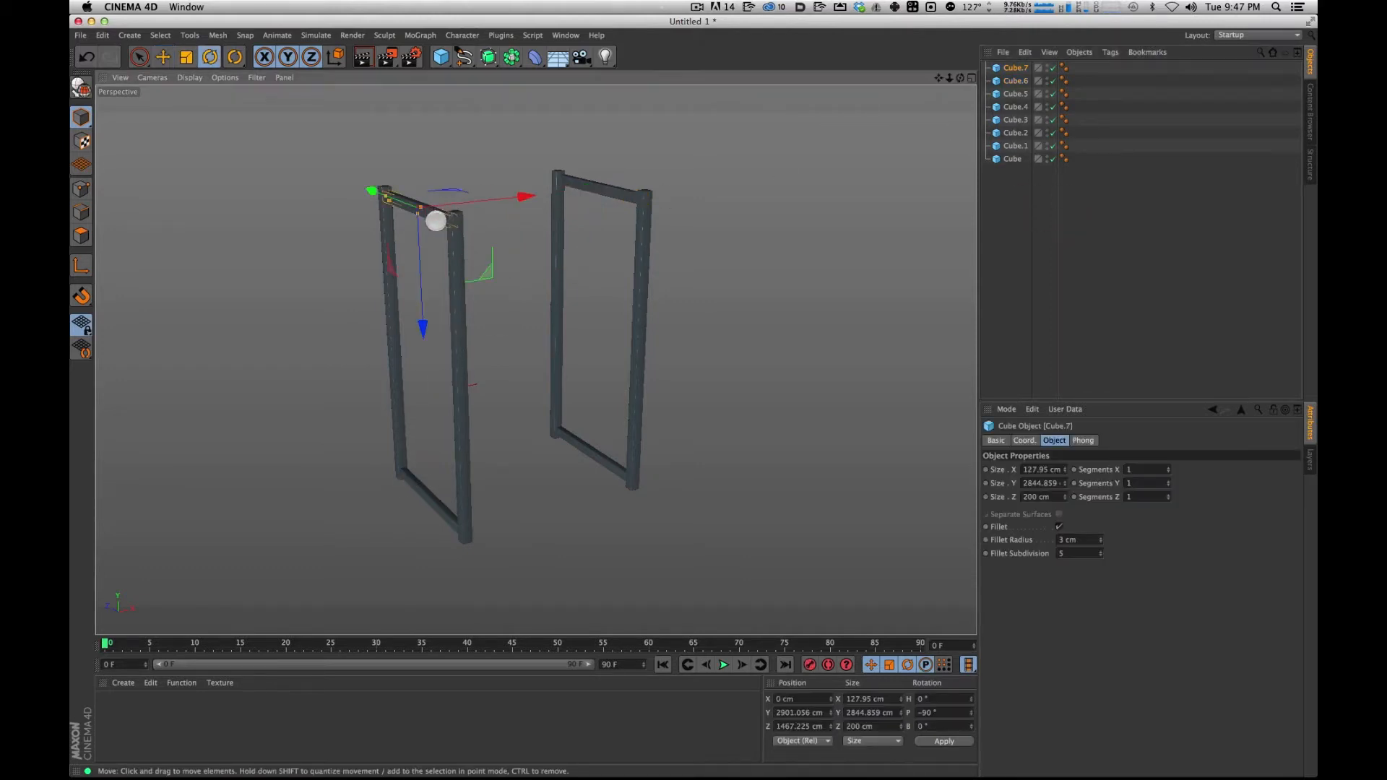
{"action": "key", "text": "r"}
{"action": "left_click_drag", "start_coordinate": [405, 224], "coordinate": [540, 149]}
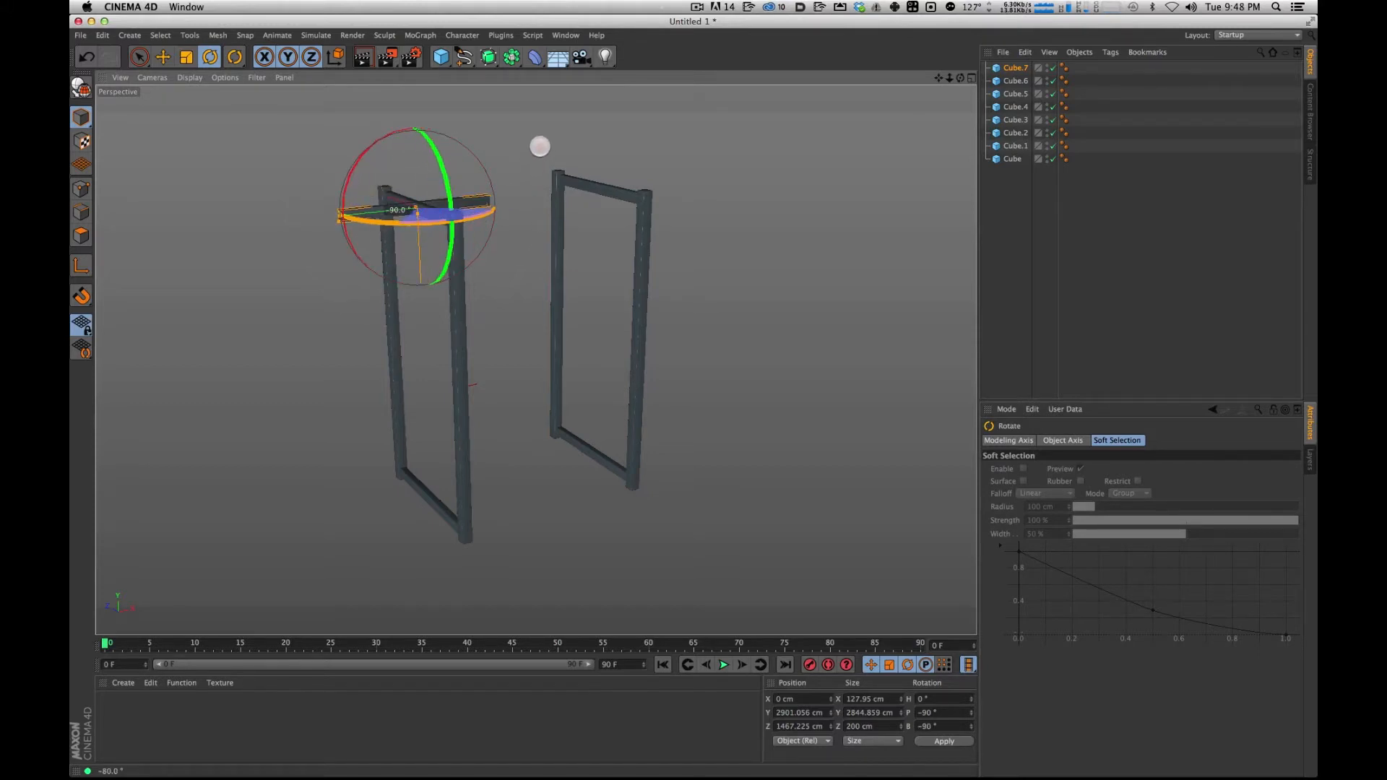
{"action": "left_click_drag", "start_coordinate": [539, 149], "coordinate": [538, 147]}
{"action": "left_click_drag", "start_coordinate": [545, 136], "coordinate": [546, 137], "text": "ctrl+shift"}
{"action": "left_click_drag", "start_coordinate": [560, 223], "coordinate": [560, 332], "text": "alt"}
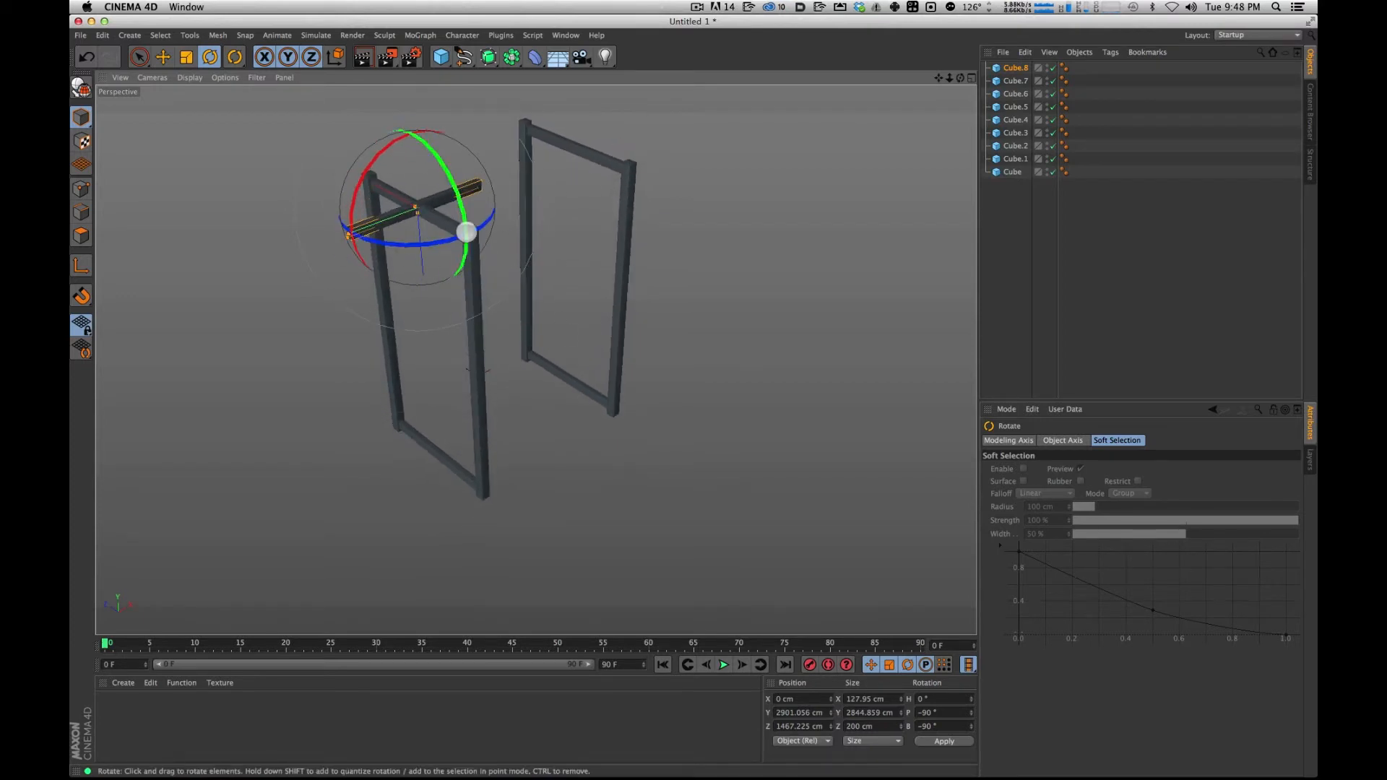
Move the rotated beam to about X 1970 cm, midway between the end frames, and lengthen it to about 4237 cm.
{"action": "key", "text": "e"}
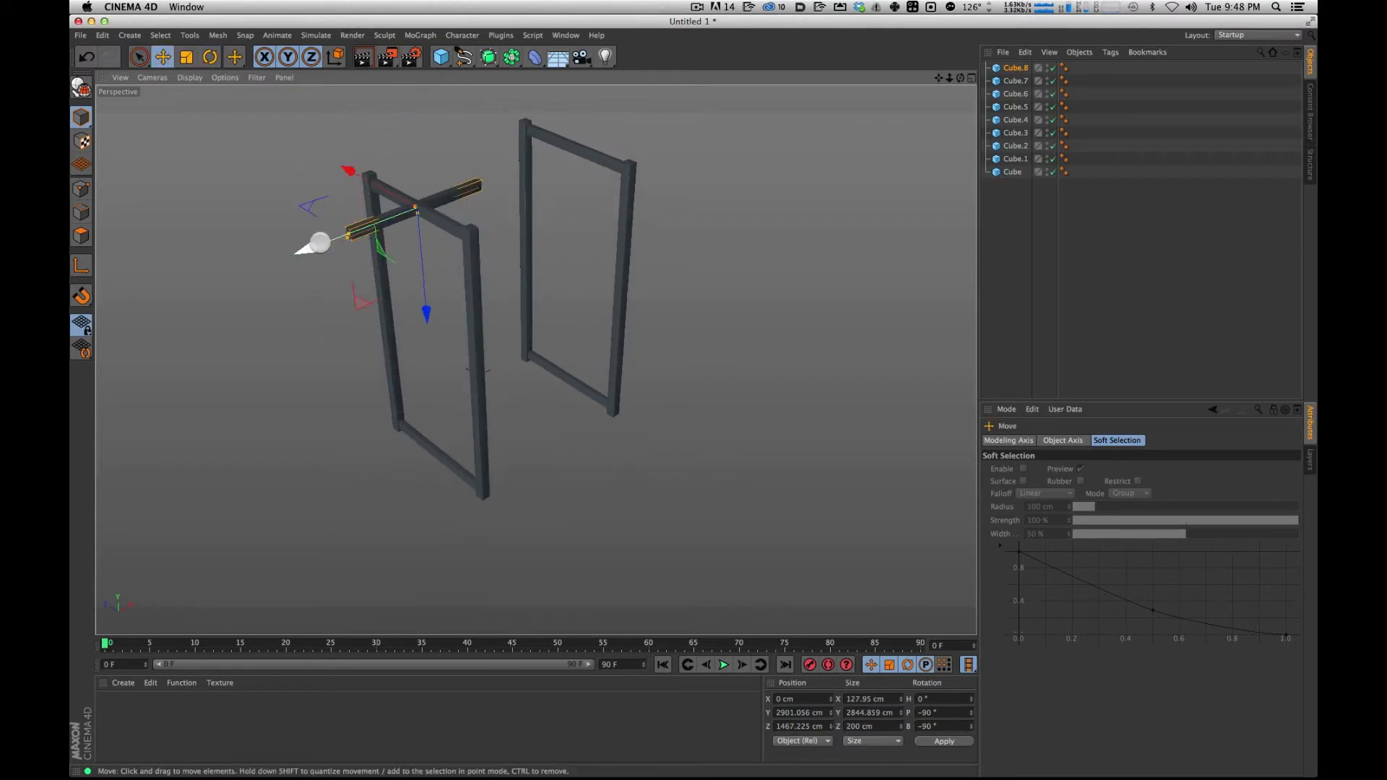
{"action": "left_click_drag", "start_coordinate": [304, 249], "coordinate": [407, 207]}
{"action": "left_click_drag", "start_coordinate": [569, 149], "coordinate": [642, 202], "text": "alt"}
{"action": "mouse_move", "coordinate": [386, 171]}
{"action": "left_mouse_down"}
{"action": "mouse_move", "coordinate": [369, 172]}
{"action": "mouse_move", "coordinate": [404, 171]}
{"action": "mouse_move", "coordinate": [385, 171]}
{"action": "left_mouse_up"}
{"action": "left_click_drag", "start_coordinate": [674, 151], "coordinate": [692, 50], "text": "alt"}
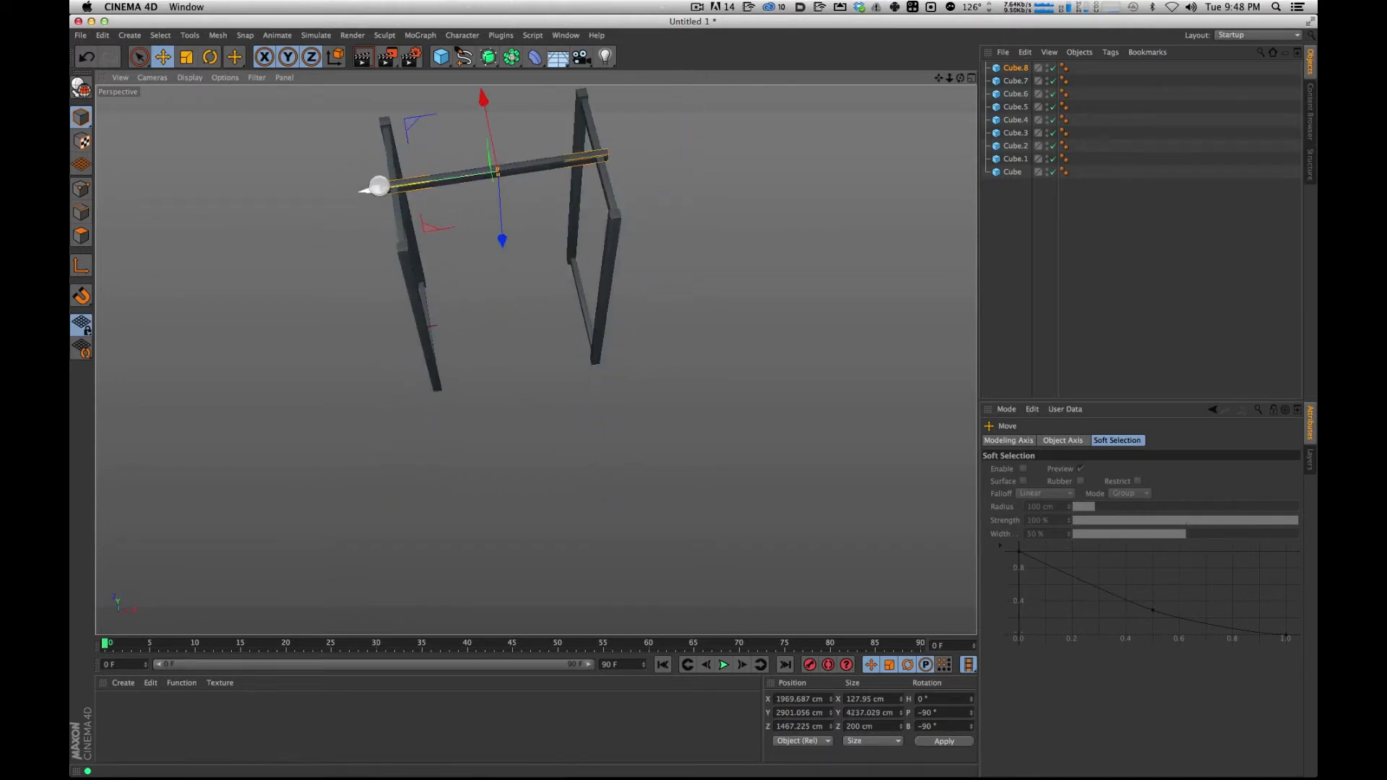
Shorten the connecting top beam to about 3915 cm so its ends meet the two end frames.
{"action": "left_click_drag", "start_coordinate": [401, 182], "coordinate": [540, 168]}
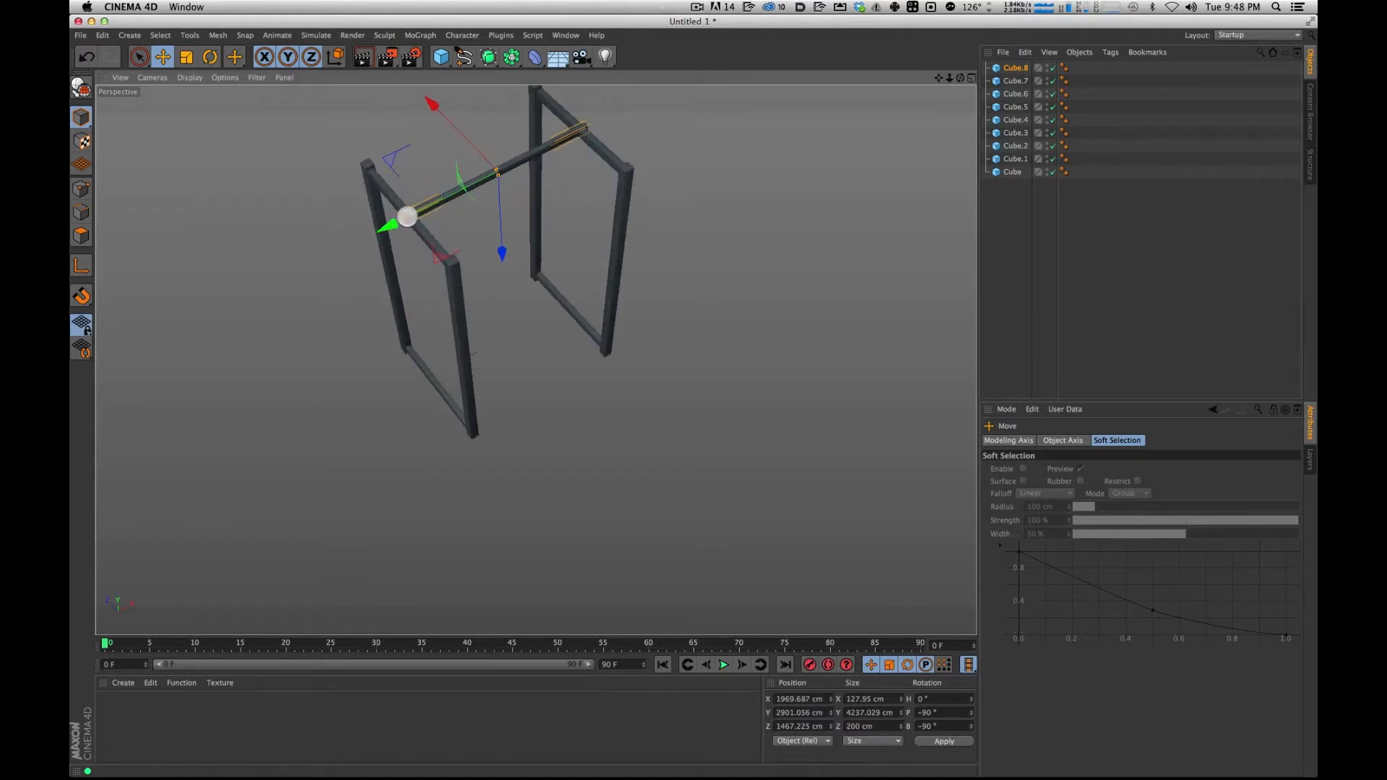
{"action": "key", "text": "super+z"}
{"action": "right_click_drag", "start_coordinate": [435, 136], "coordinate": [450, 226], "text": "alt"}
{"action": "middle_click_drag", "start_coordinate": [450, 225], "coordinate": [480, 238], "text": "alt"}
{"action": "right_click_drag", "start_coordinate": [479, 238], "coordinate": [501, 225], "text": "alt"}
{"action": "left_click_drag", "start_coordinate": [600, 185], "coordinate": [474, 254], "text": "alt"}
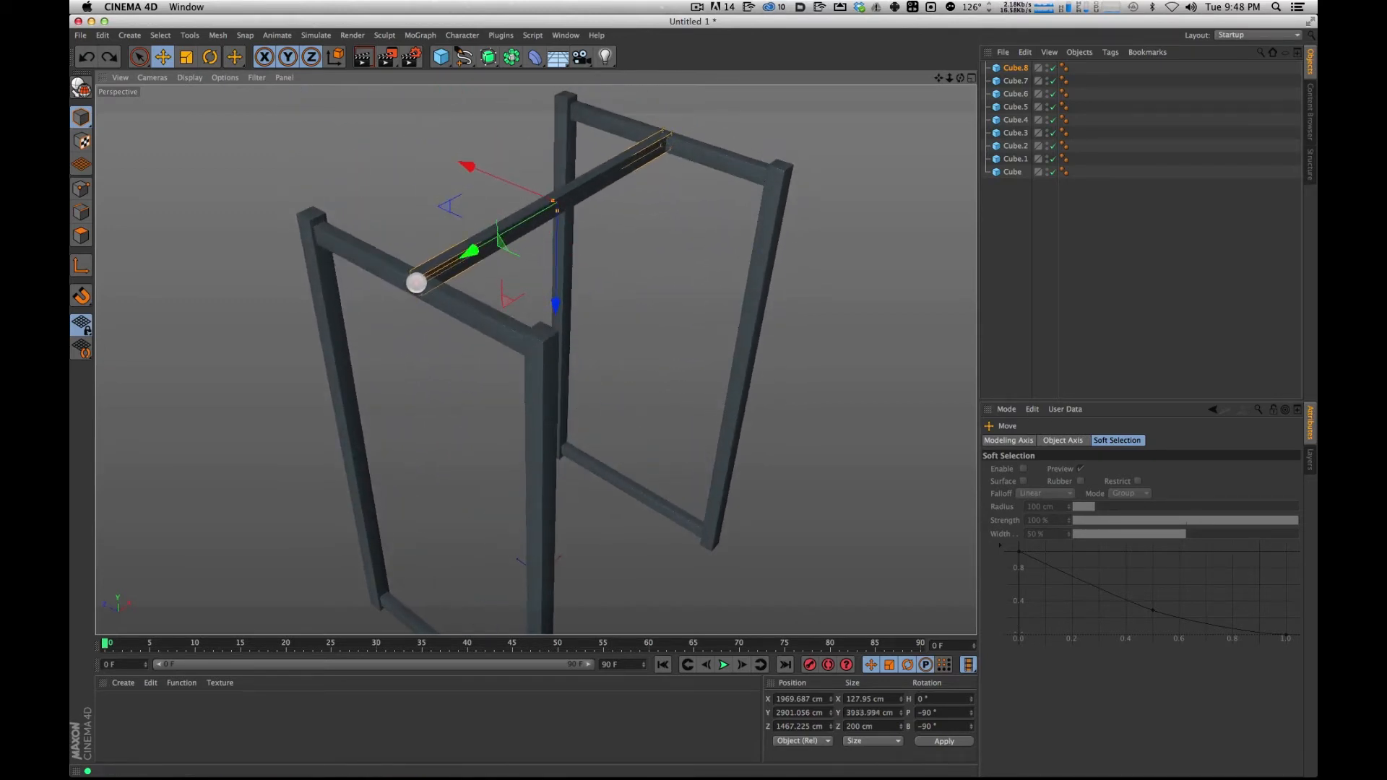
{"action": "left_click", "coordinate": [417, 282]}
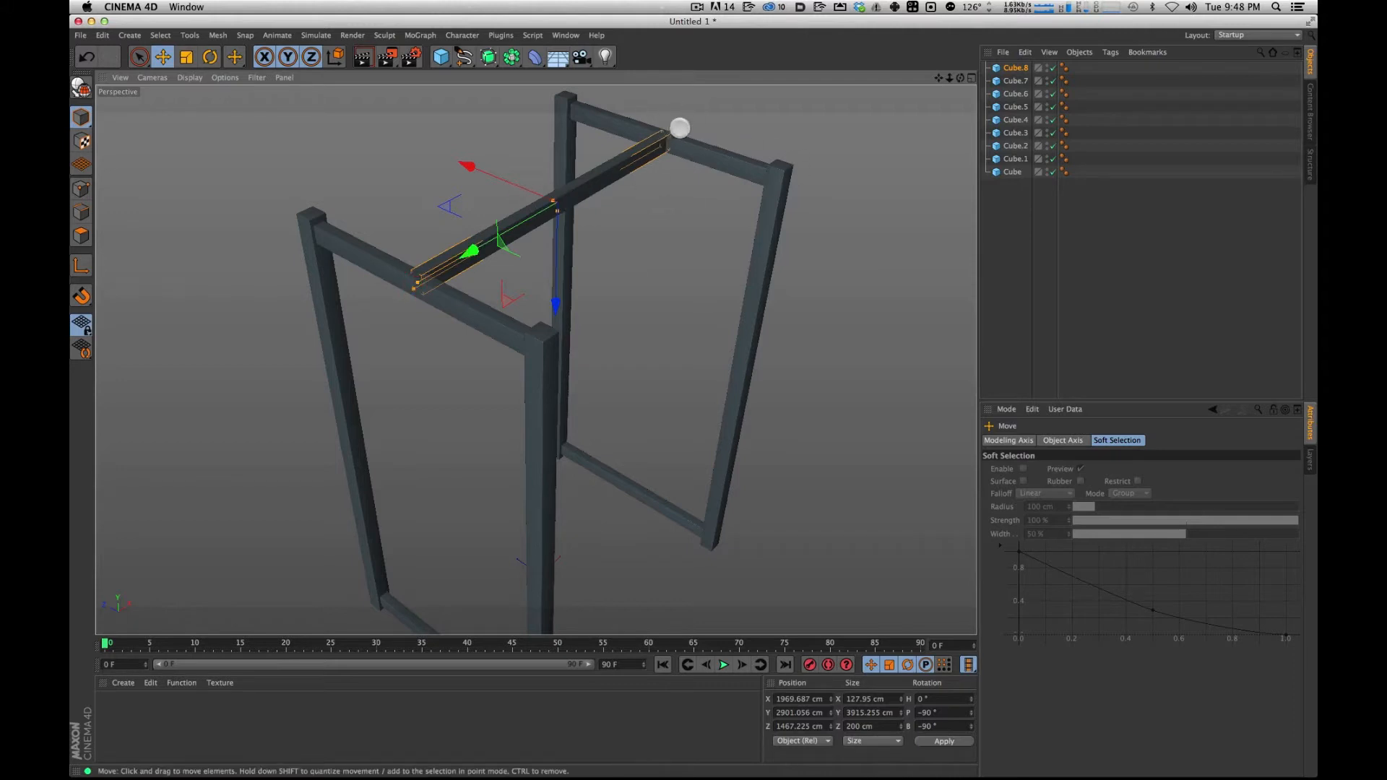
Reduce the connecting top beam's Z thickness to about 164 cm.
{"action": "key", "text": "super+z"}
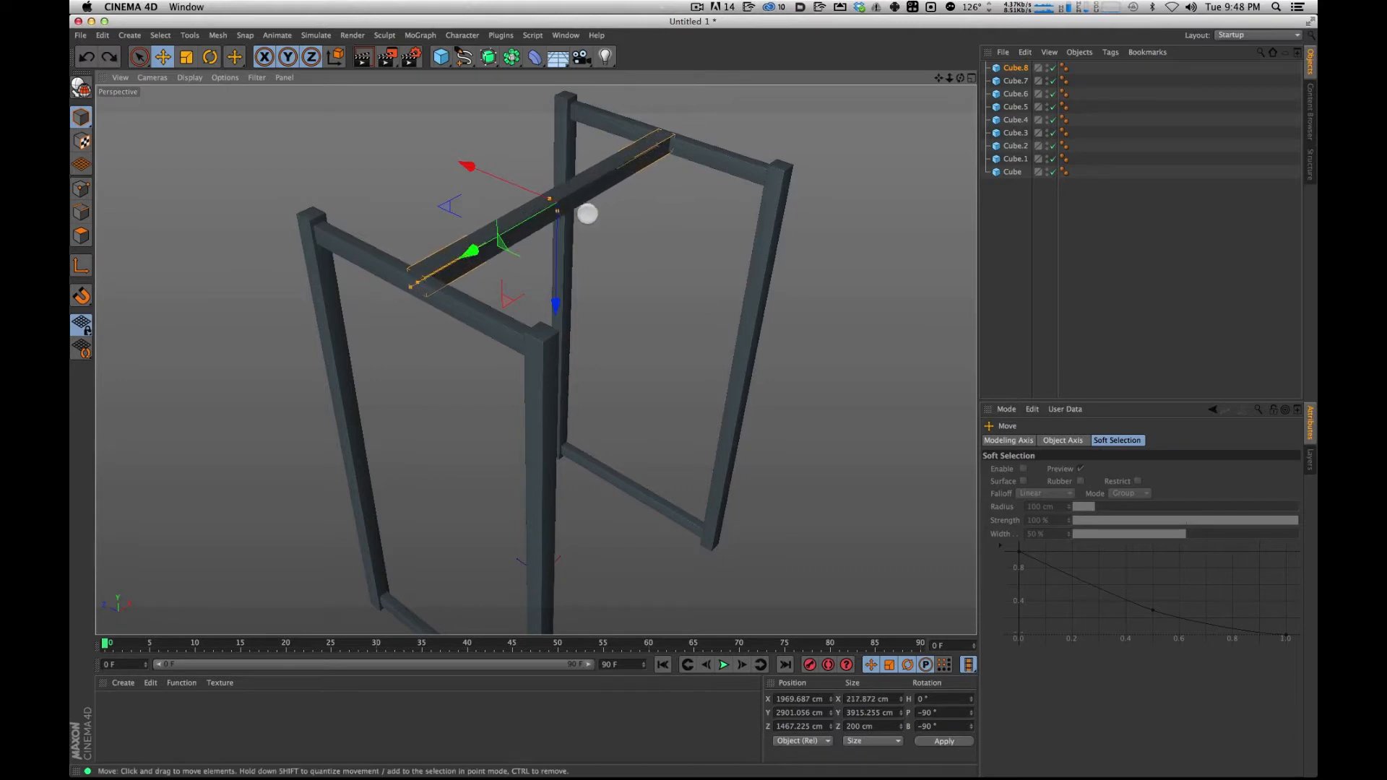
{"action": "key", "text": "super+y"}
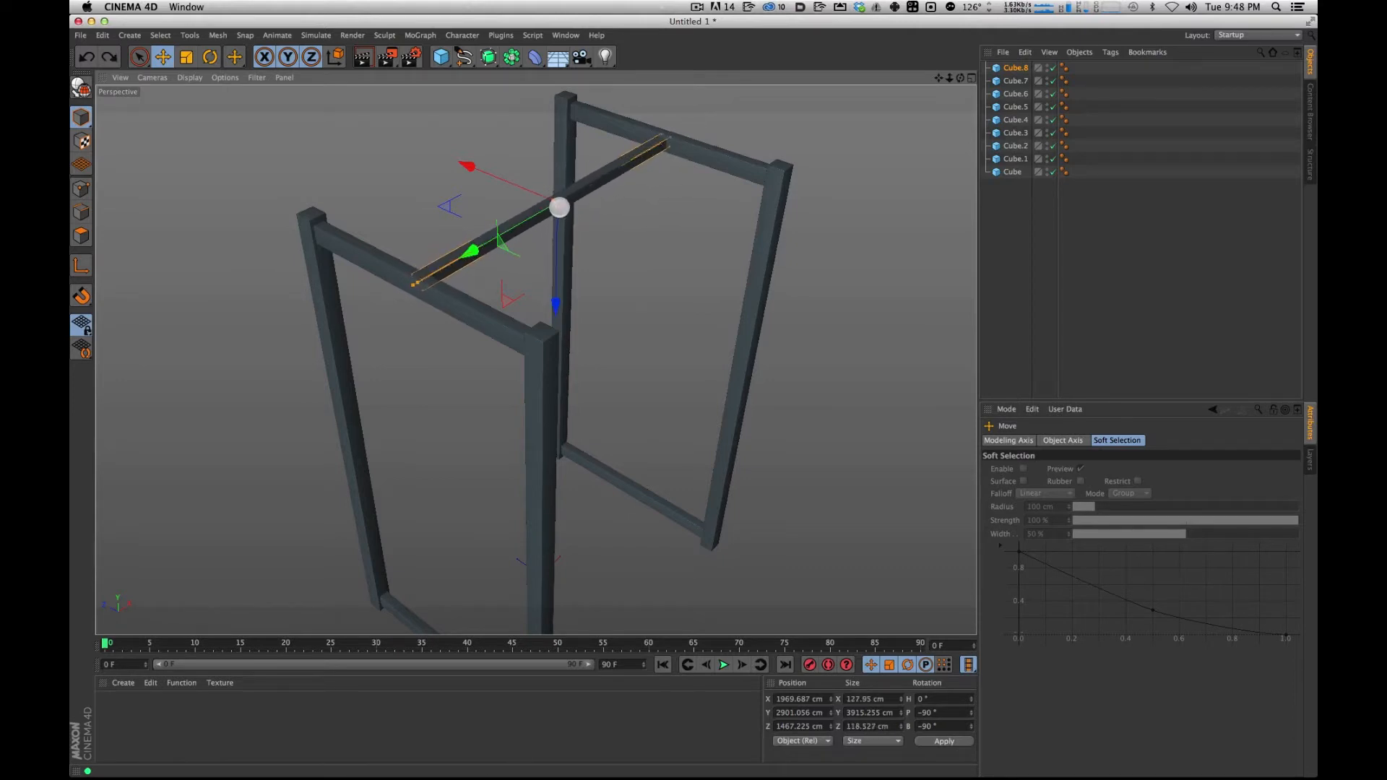
{"action": "left_click_drag", "start_coordinate": [650, 181], "coordinate": [670, 153], "text": "alt"}
{"action": "left_click_drag", "start_coordinate": [594, 187], "coordinate": [885, 223], "text": "alt"}
Move the connecting top beam between the posts on one long side and duplicate it to the opposite long side.
{"action": "left_click_drag", "start_coordinate": [693, 210], "coordinate": [558, 207]}
{"action": "left_click_drag", "start_coordinate": [758, 148], "coordinate": [599, 157], "text": "alt"}
{"action": "middle_click_drag", "start_coordinate": [444, 294], "coordinate": [664, 364], "text": "alt"}
Duplicate both long top beams down to the feet of the posts, at about Y -2819 cm, and clear the selection.
{"action": "left_click", "coordinate": [651, 202], "text": "shift"}
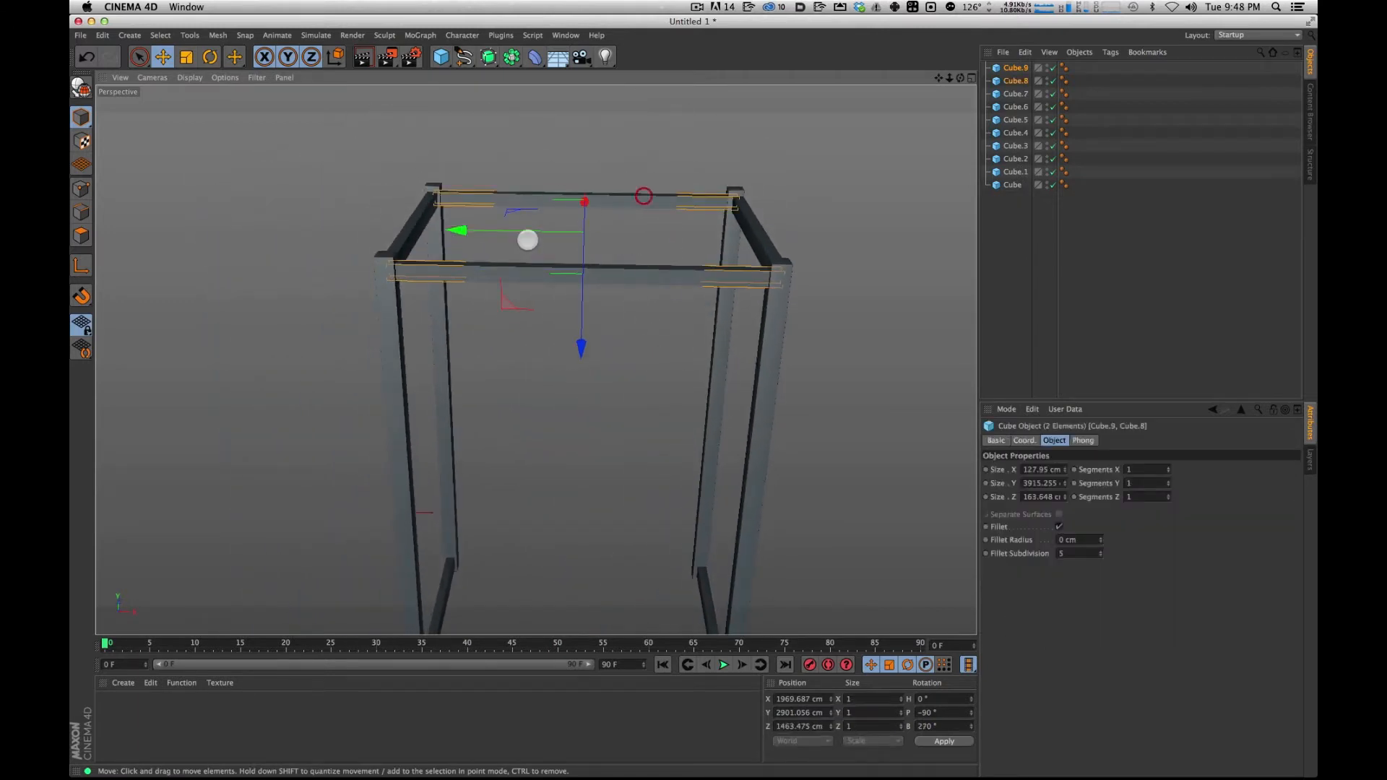
{"action": "left_click_drag", "start_coordinate": [817, 189], "coordinate": [696, 227], "text": "alt"}
{"action": "left_click_drag", "start_coordinate": [651, 356], "coordinate": [543, 640], "text": "alt"}
{"action": "left_click_drag", "start_coordinate": [595, 316], "coordinate": [728, 270], "text": "alt"}
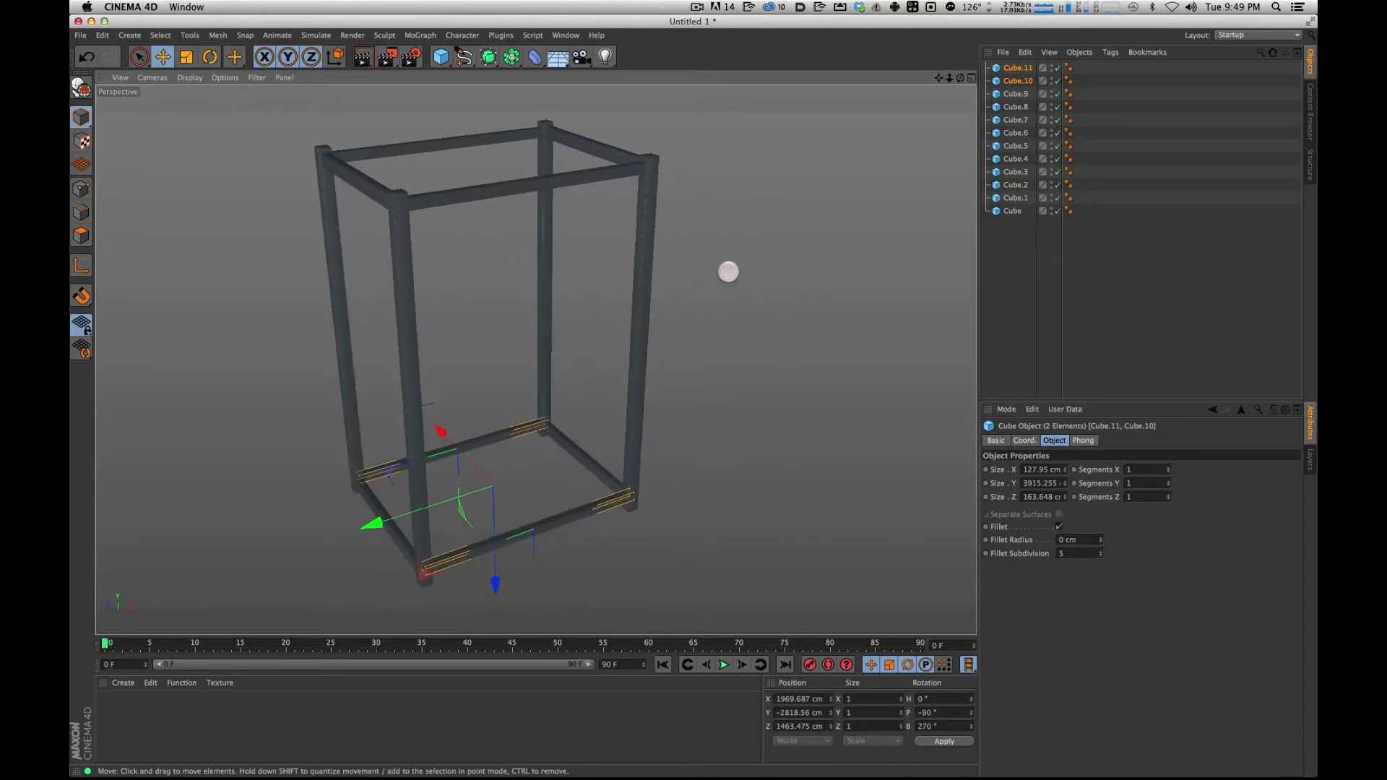
{"action": "left_click_drag", "start_coordinate": [510, 261], "coordinate": [739, 329], "text": "alt"}
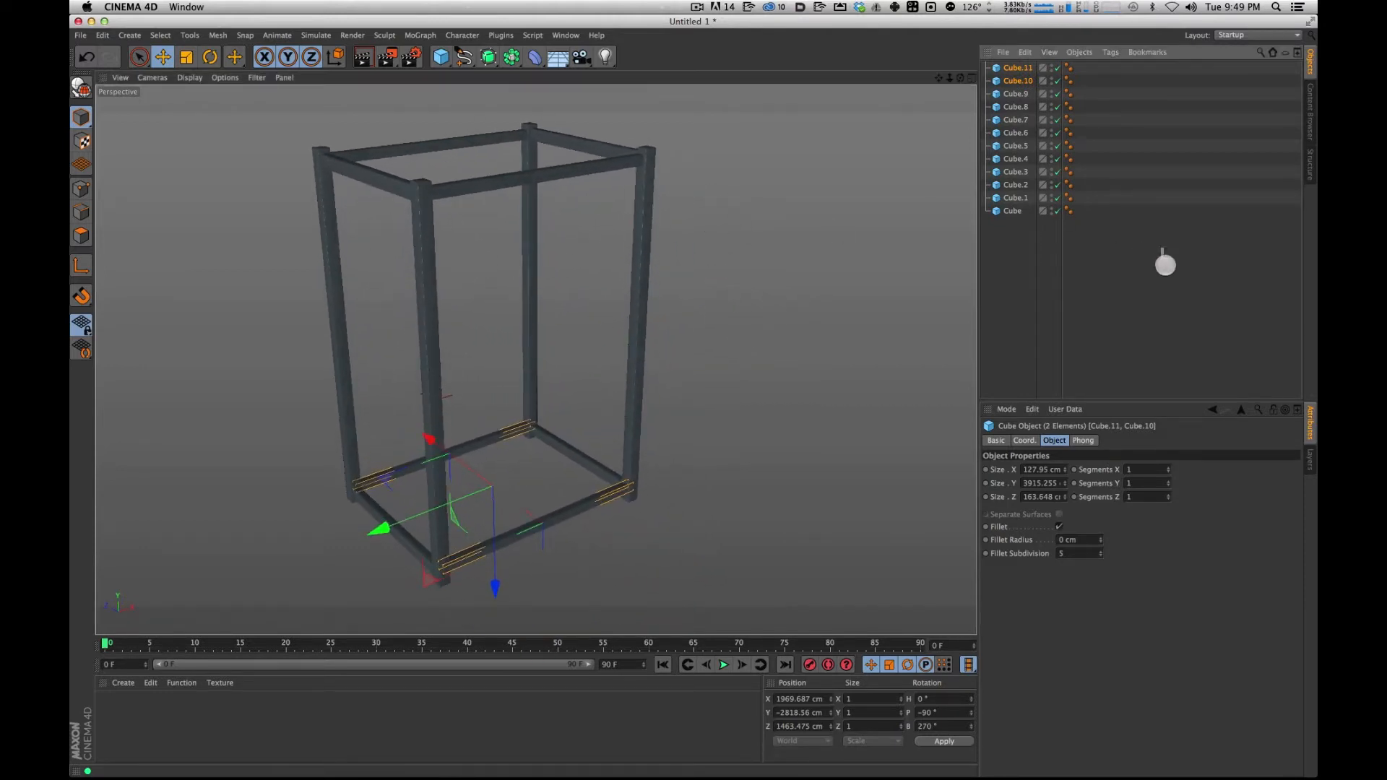
{"action": "left_click", "coordinate": [1165, 266]}
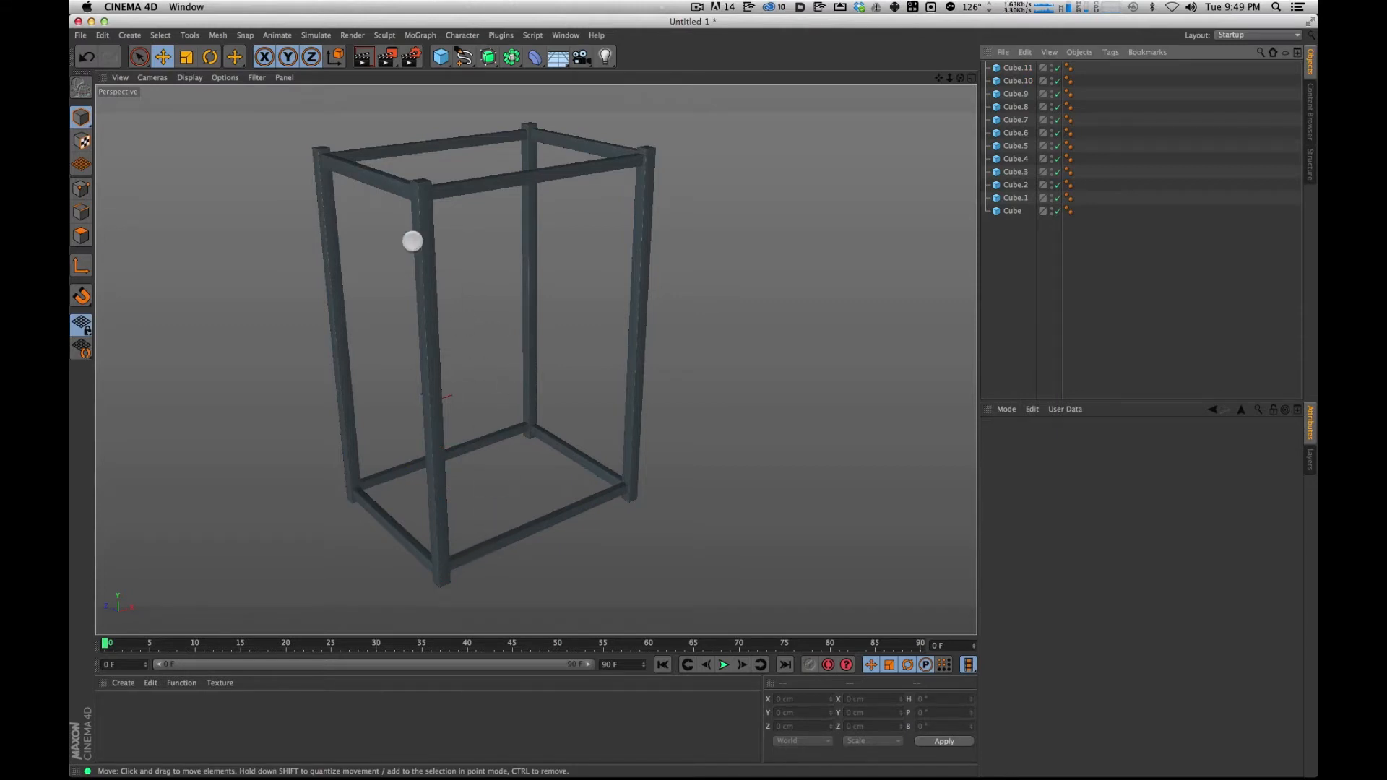
Duplicate the rear long bottom beam up to about Y -282 cm and tilt the copy to a pitch of -45°.
{"action": "middle_click_drag", "start_coordinate": [490, 257], "coordinate": [585, 253], "text": "alt"}
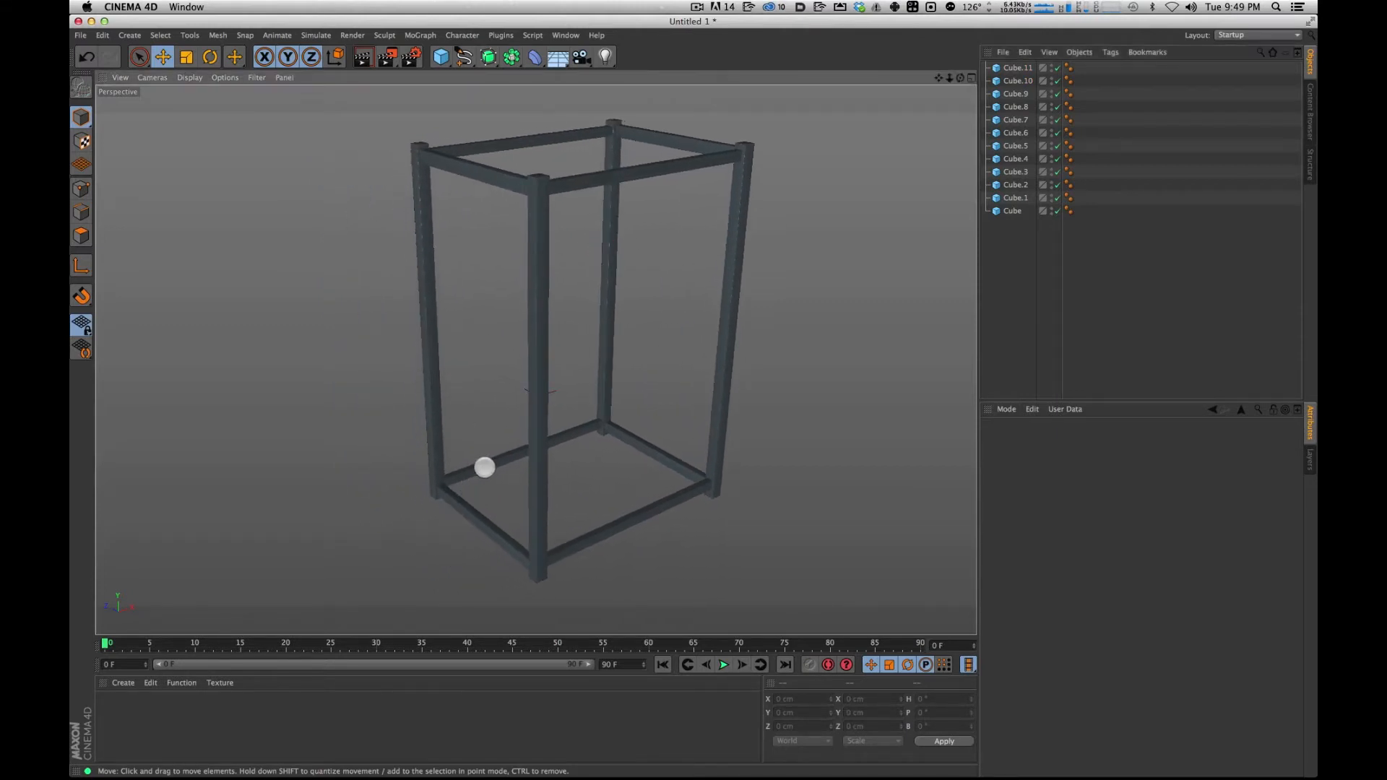
{"action": "left_click", "coordinate": [484, 467]}
{"action": "left_click_drag", "start_coordinate": [527, 509], "coordinate": [527, 325]}
{"action": "key", "text": "r"}
{"action": "left_click_drag", "start_coordinate": [479, 279], "coordinate": [467, 343]}
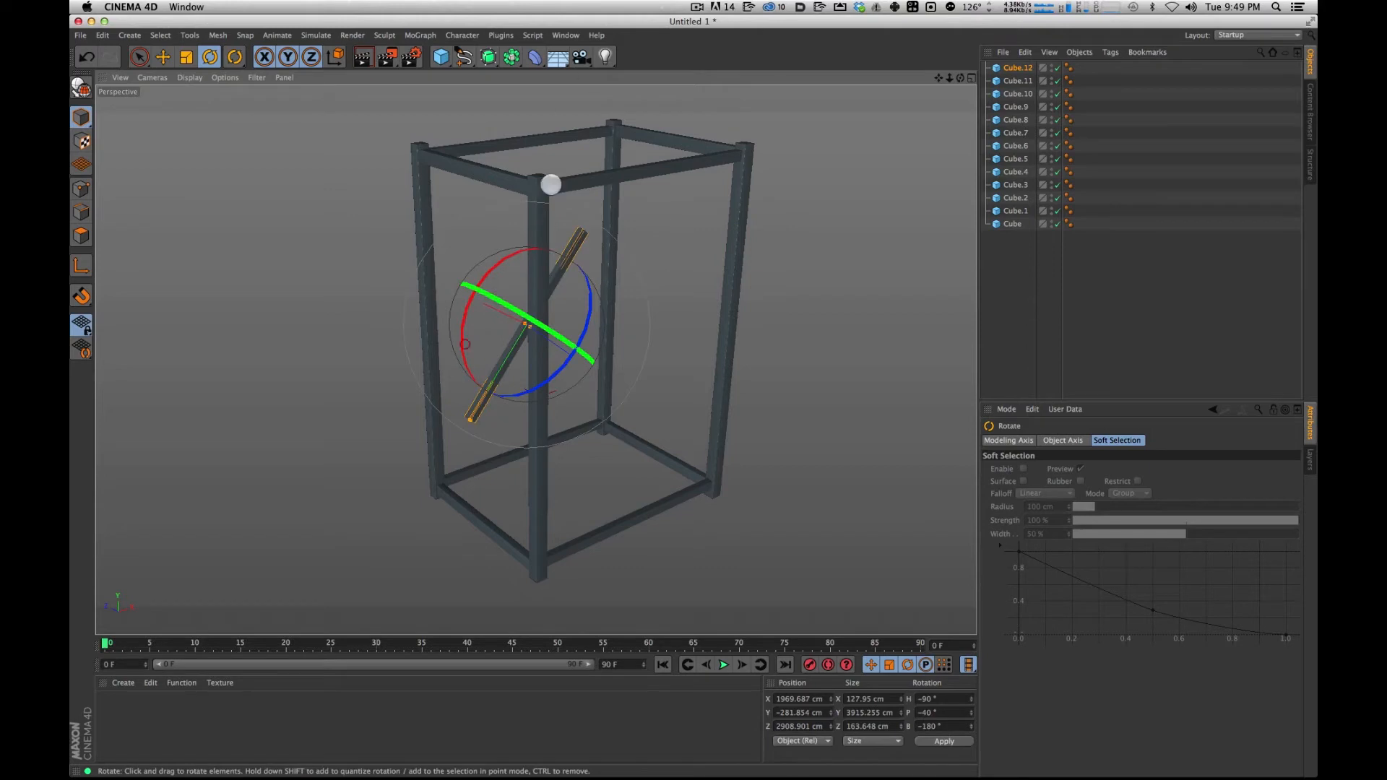
{"action": "left_click_drag", "start_coordinate": [949, 712], "coordinate": [893, 699]}
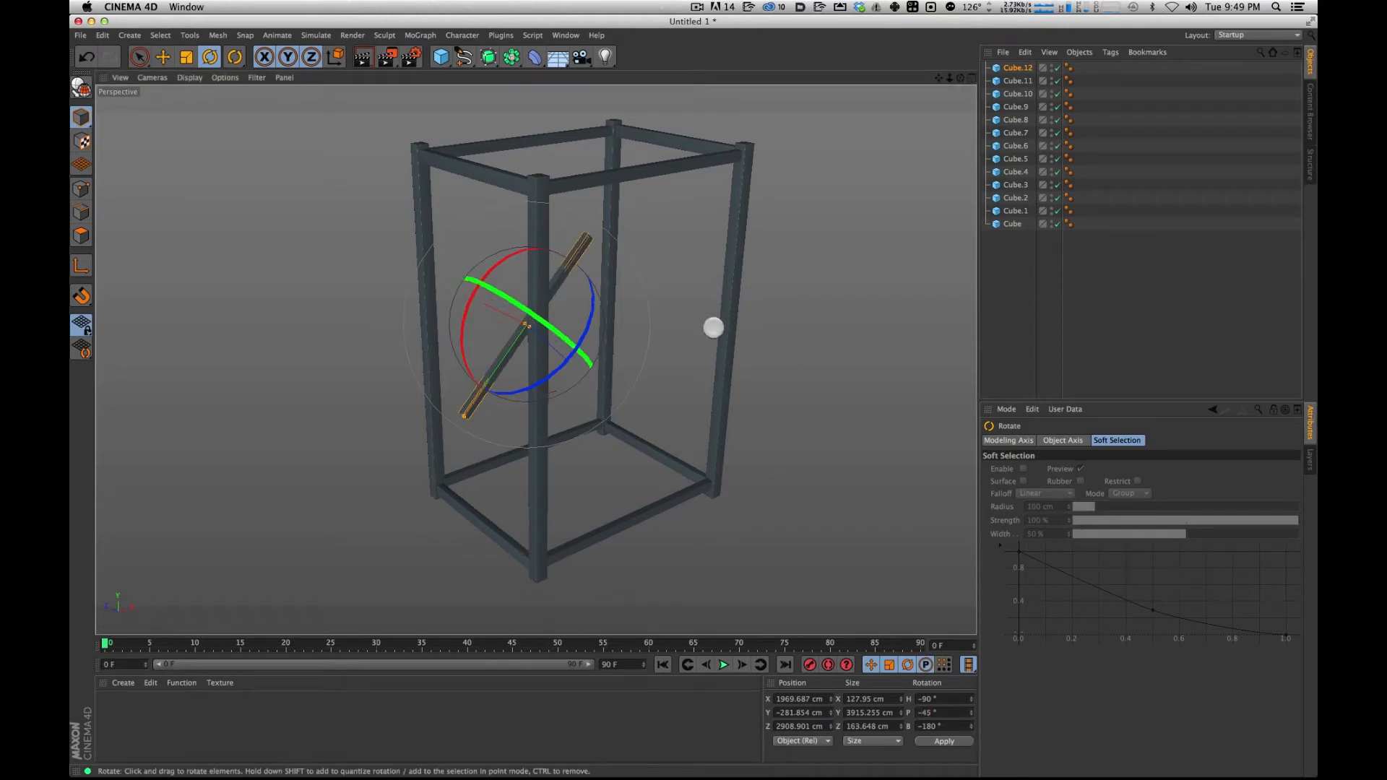
Lengthen the diagonal brace to about 5490 cm so it reaches from one rear post to the other.
{"action": "left_click_drag", "start_coordinate": [599, 327], "coordinate": [615, 309], "text": "alt"}
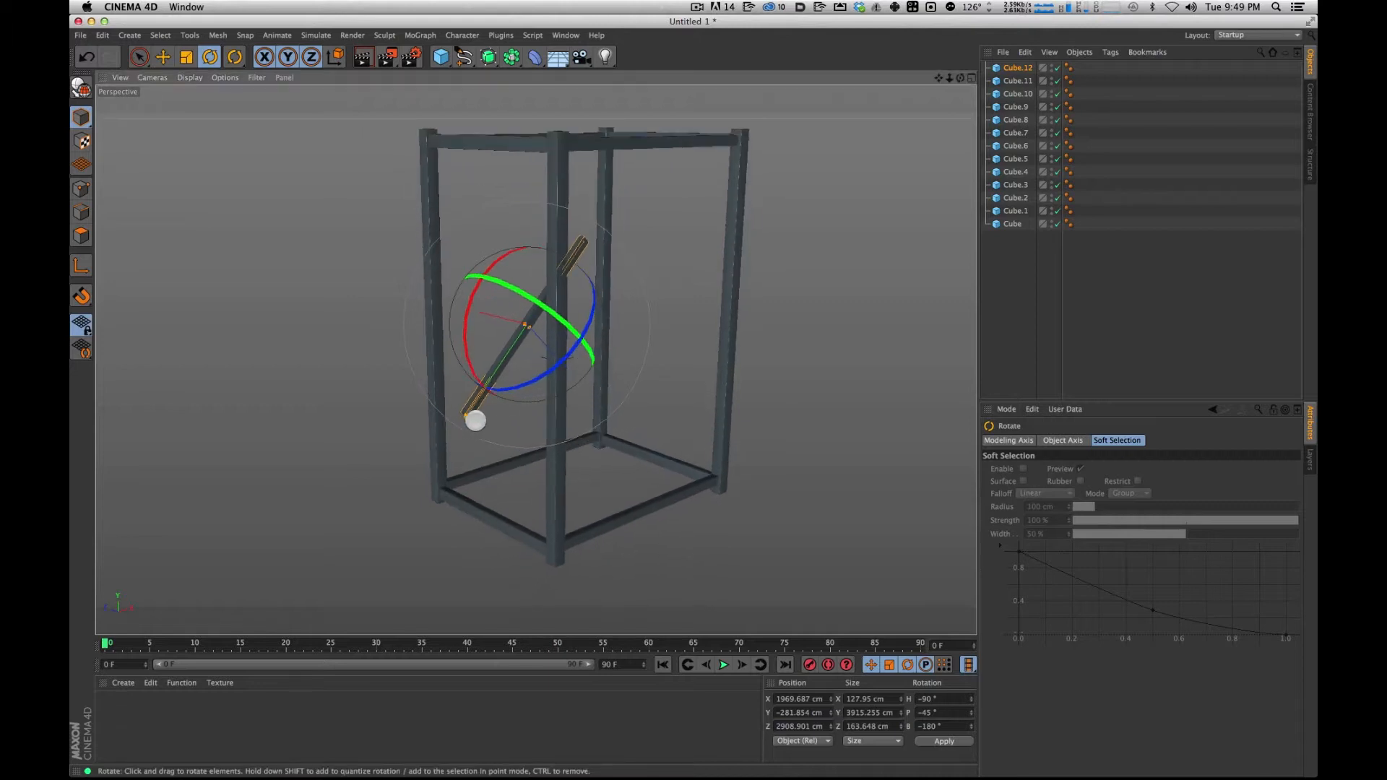
{"action": "left_click_drag", "start_coordinate": [656, 348], "coordinate": [370, 354], "text": "alt"}
{"action": "left_click_drag", "start_coordinate": [536, 360], "coordinate": [477, 262], "text": "alt"}
{"action": "middle_click_drag", "start_coordinate": [477, 262], "coordinate": [444, 320], "text": "alt"}
{"action": "right_click_drag", "start_coordinate": [444, 320], "coordinate": [709, 167], "text": "alt"}
{"action": "left_click_drag", "start_coordinate": [486, 313], "coordinate": [505, 268], "text": "alt"}
{"action": "left_click_drag", "start_coordinate": [545, 474], "coordinate": [574, 531]}
{"action": "left_click_drag", "start_coordinate": [653, 424], "coordinate": [505, 365], "text": "alt"}
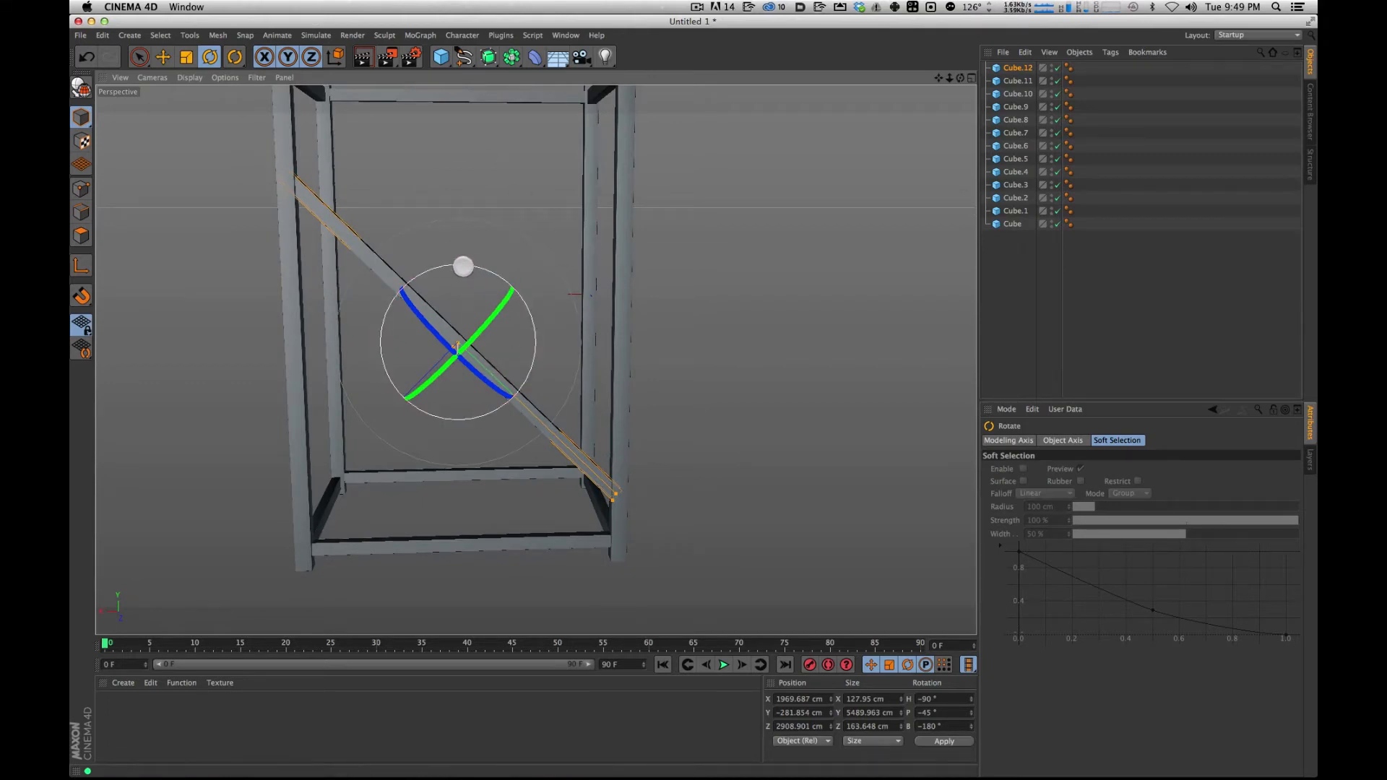
Duplicate the diagonal brace with a -90° rotation, to a pitch of 45°, forming an X across the rear side.
{"action": "left_click_drag", "start_coordinate": [457, 265], "coordinate": [559, 339]}
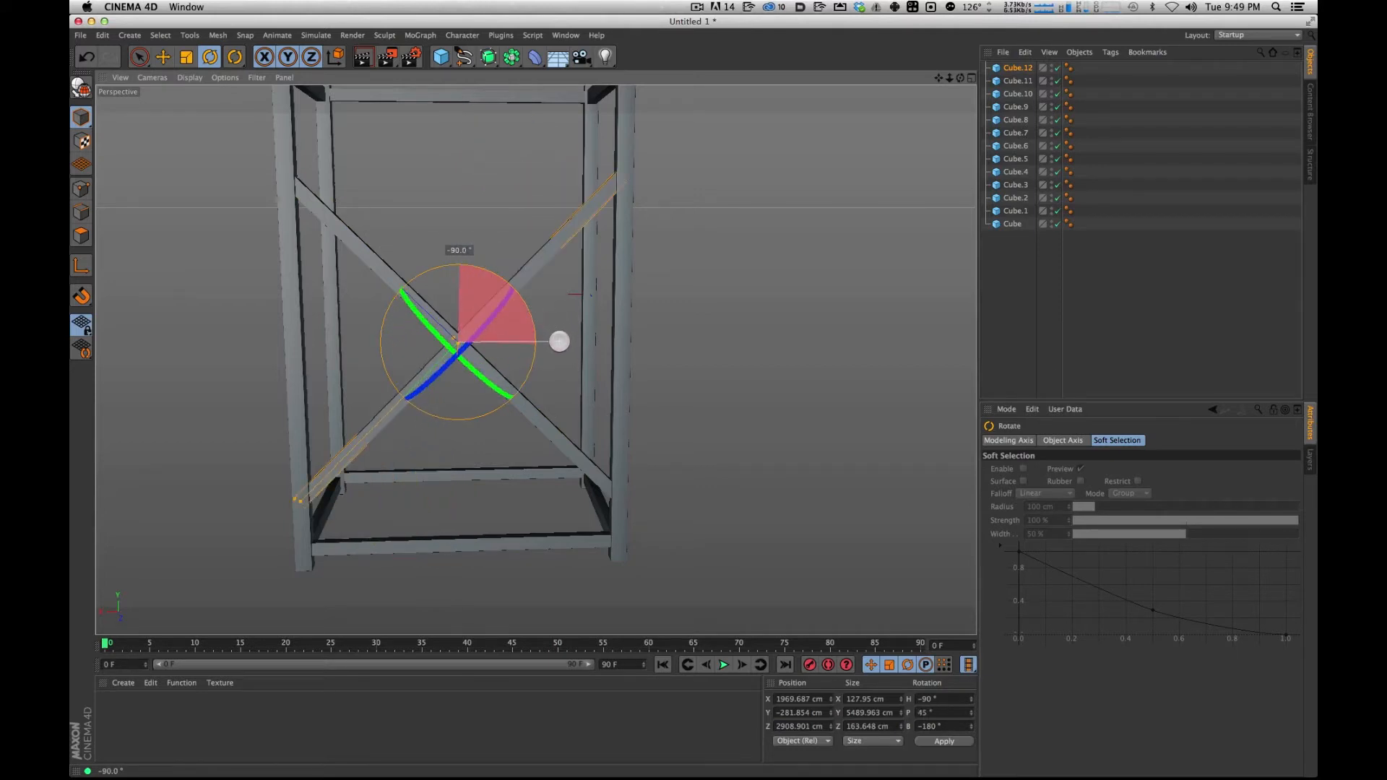
{"action": "key", "text": "super+c"}
{"action": "key", "text": "super+v"}
{"action": "left_click_drag", "start_coordinate": [521, 305], "coordinate": [499, 235], "text": "alt"}
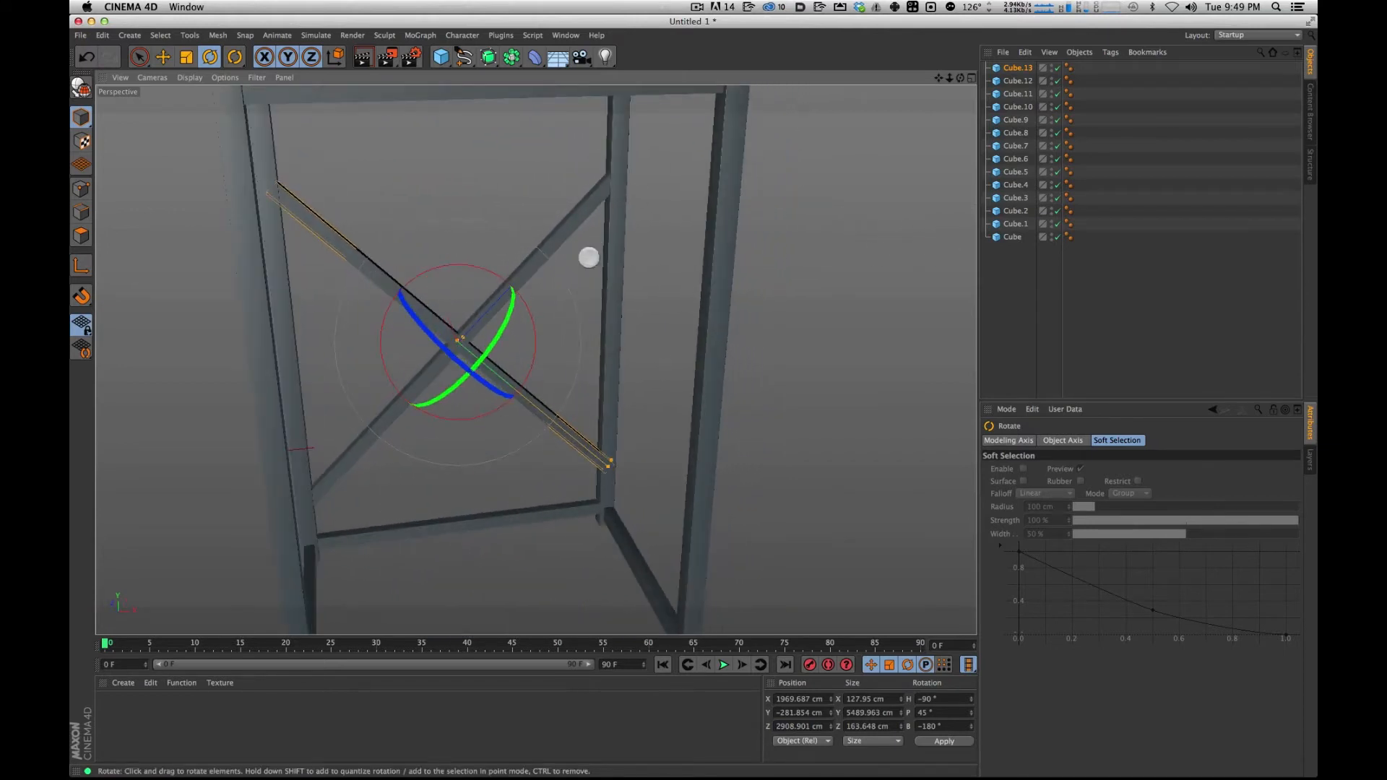
Reduce the second diagonal brace's X thickness to about 104 cm so its faces do not coincide with the first brace.
{"action": "key", "text": "s"}
{"action": "left_click_drag", "start_coordinate": [505, 325], "coordinate": [610, 289], "text": "alt"}
{"action": "right_click_drag", "start_coordinate": [660, 244], "coordinate": [745, 132], "text": "alt"}
{"action": "left_click_drag", "start_coordinate": [521, 354], "coordinate": [524, 355]}
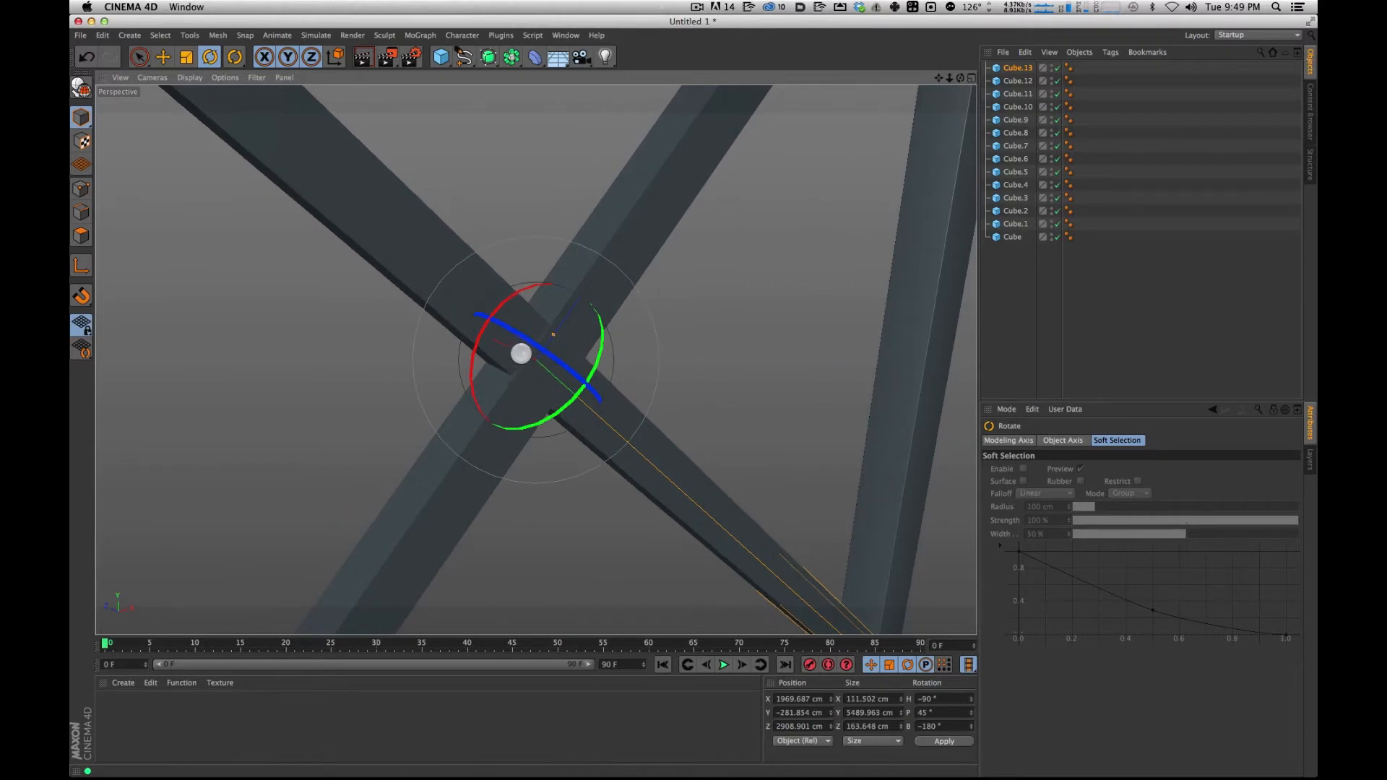
{"action": "left_click_drag", "start_coordinate": [523, 356], "coordinate": [523, 353]}
{"action": "right_click_drag", "start_coordinate": [762, 221], "coordinate": [353, 321], "text": "alt"}
{"action": "right_click_drag", "start_coordinate": [668, 289], "coordinate": [557, 324], "text": "alt"}
{"action": "middle_click_drag", "start_coordinate": [681, 331], "coordinate": [606, 300], "text": "alt"}
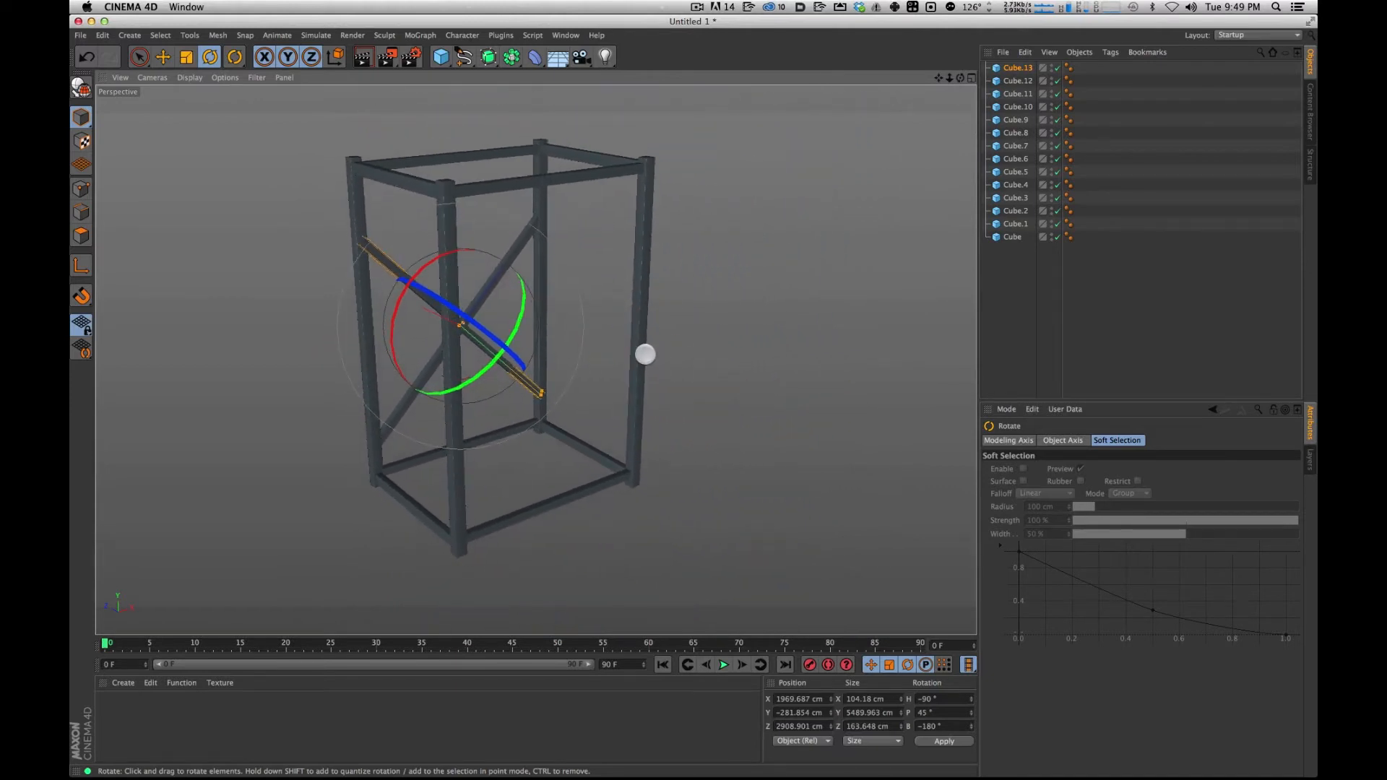
Save the scene as "weld" on the Desktop.
{"action": "key", "text": "super+s"}
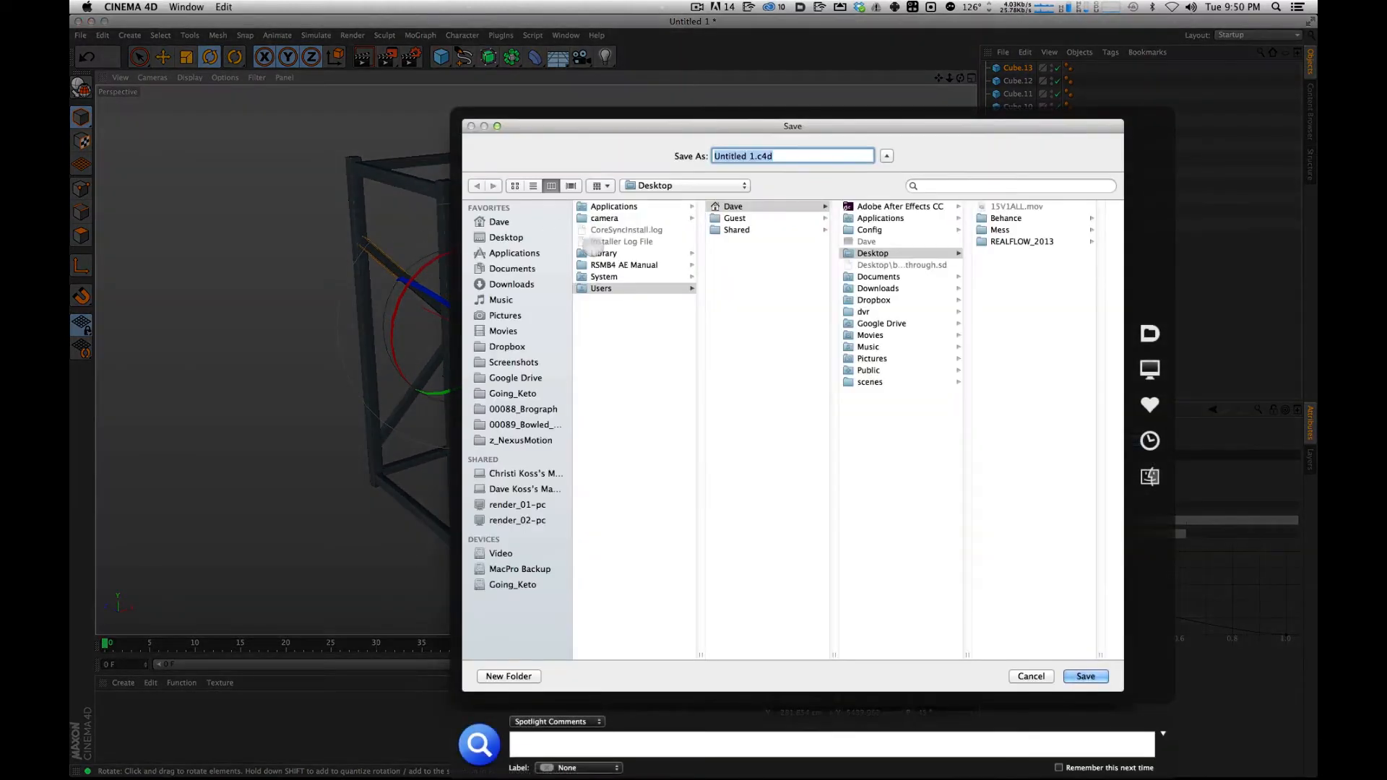
{"action": "type", "text": "weld"}
{"action": "key", "text": "Return"}
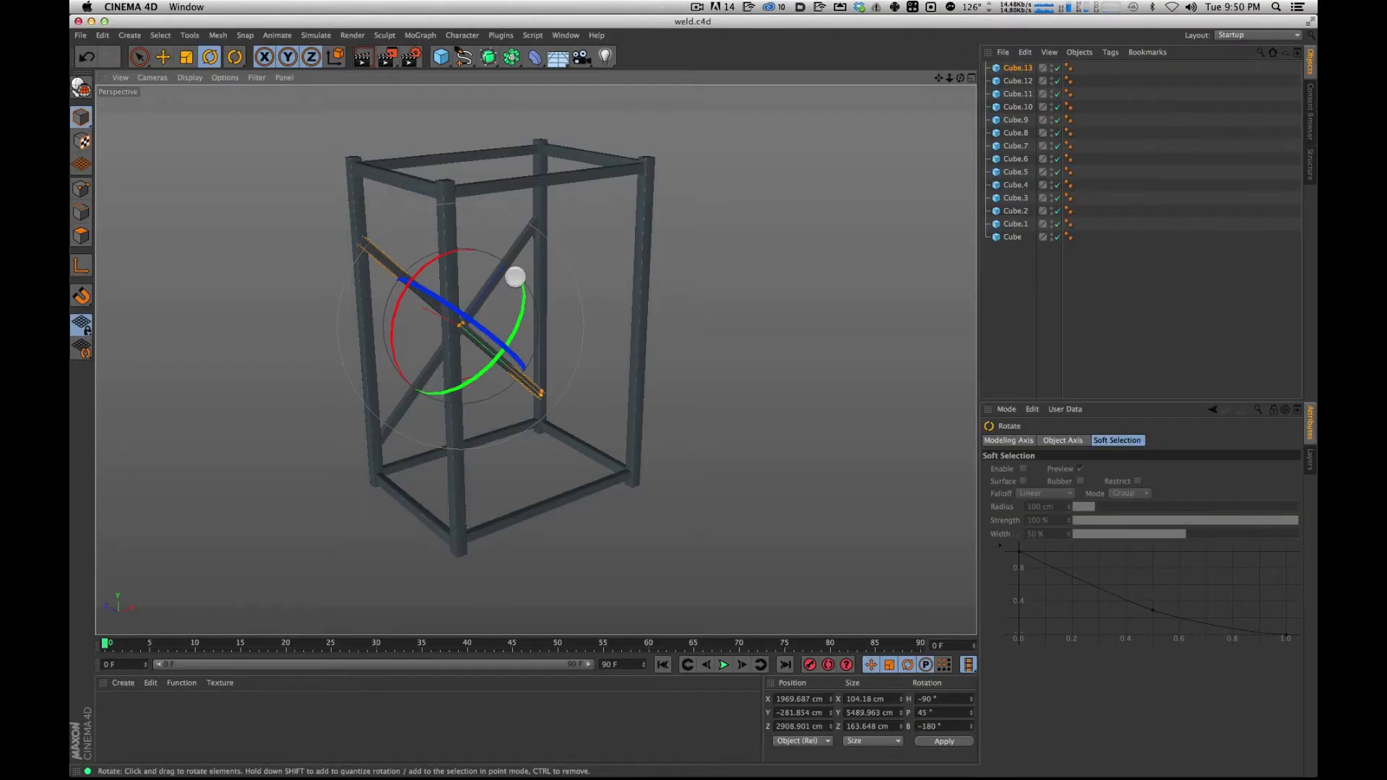
Render a preview of the whole frame in the perspective view.
{"action": "left_click_drag", "start_coordinate": [492, 177], "coordinate": [563, 231], "text": "alt"}
{"action": "left_click_drag", "start_coordinate": [424, 245], "coordinate": [533, 228], "text": "alt"}
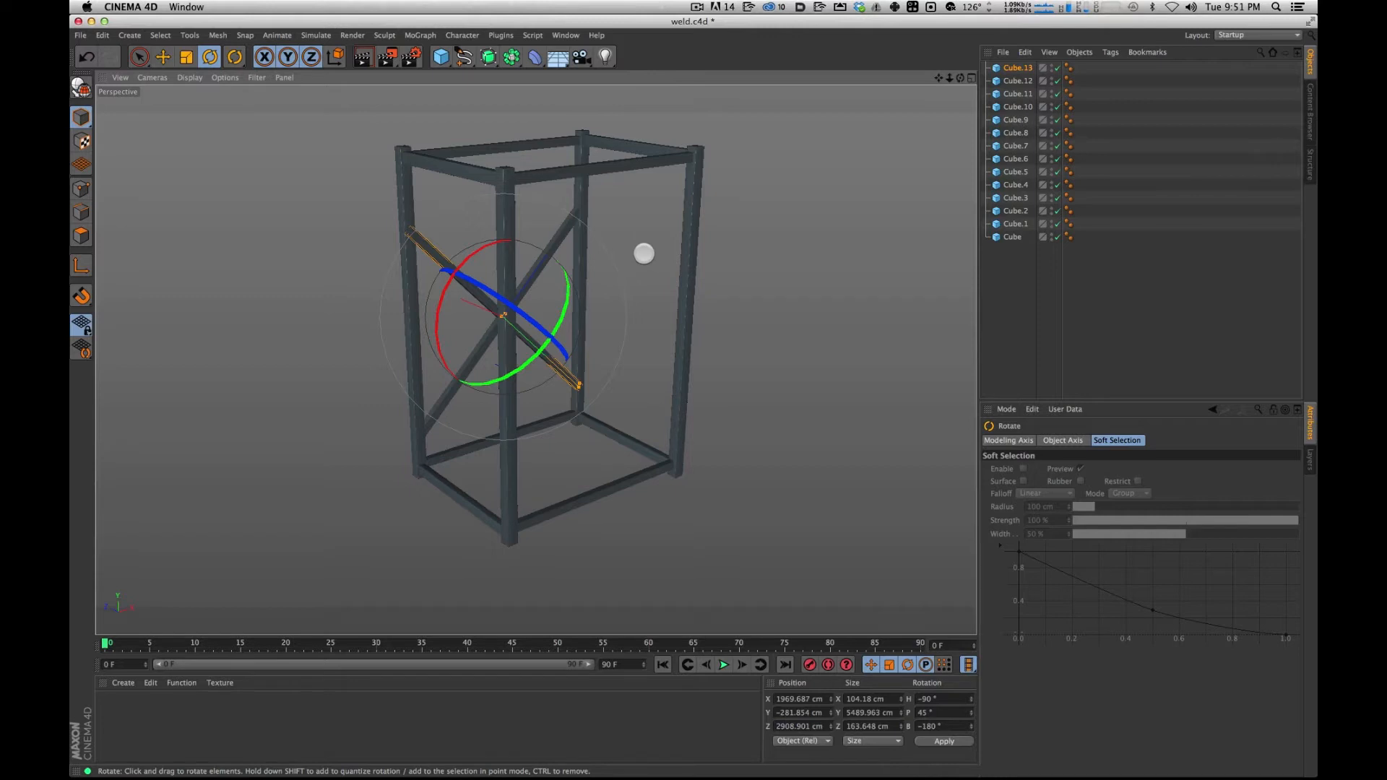
{"action": "key", "text": "super+r"}
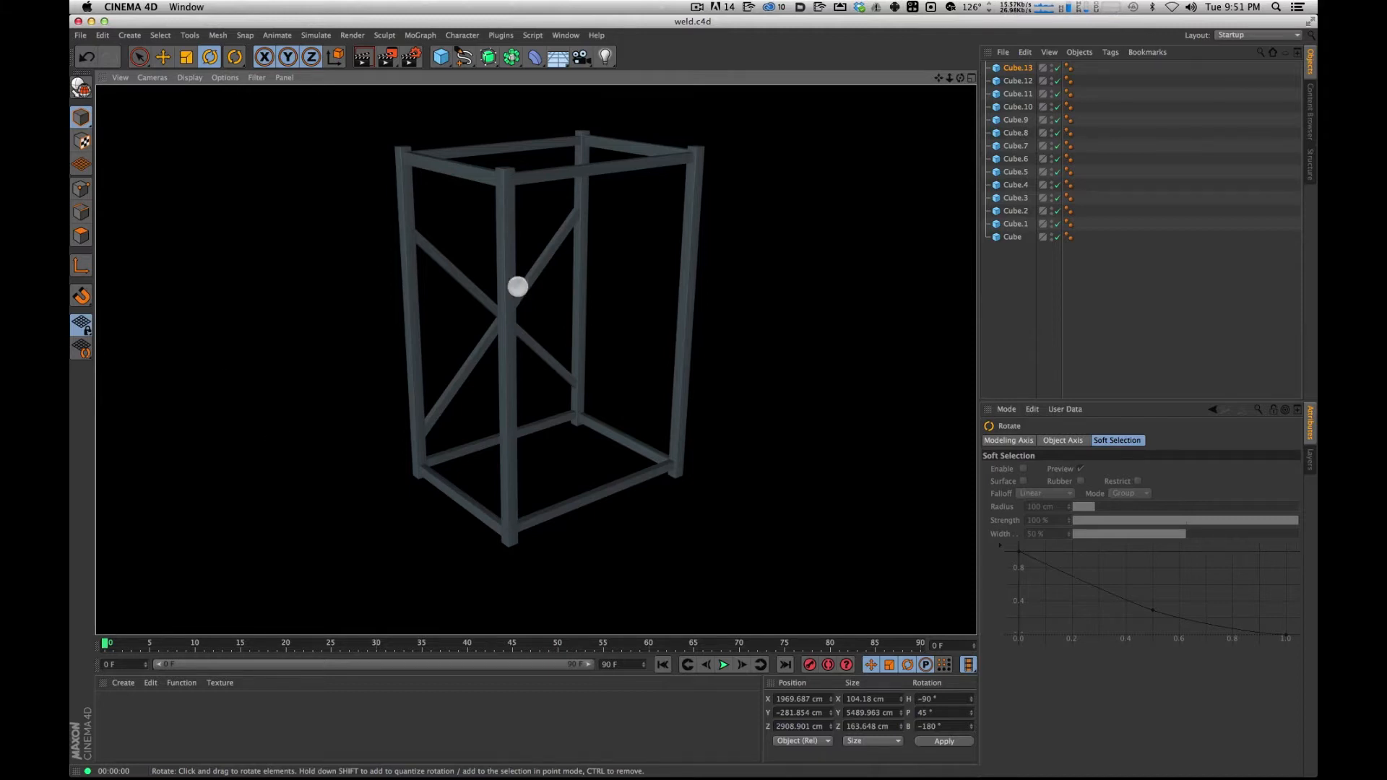
Add a capsule primitive, move it to about X -3829 cm away from the frame, and bring up its object properties.
{"action": "left_click_drag", "start_coordinate": [547, 274], "coordinate": [597, 419], "text": "alt"}
{"action": "left_click", "coordinate": [440, 59]}
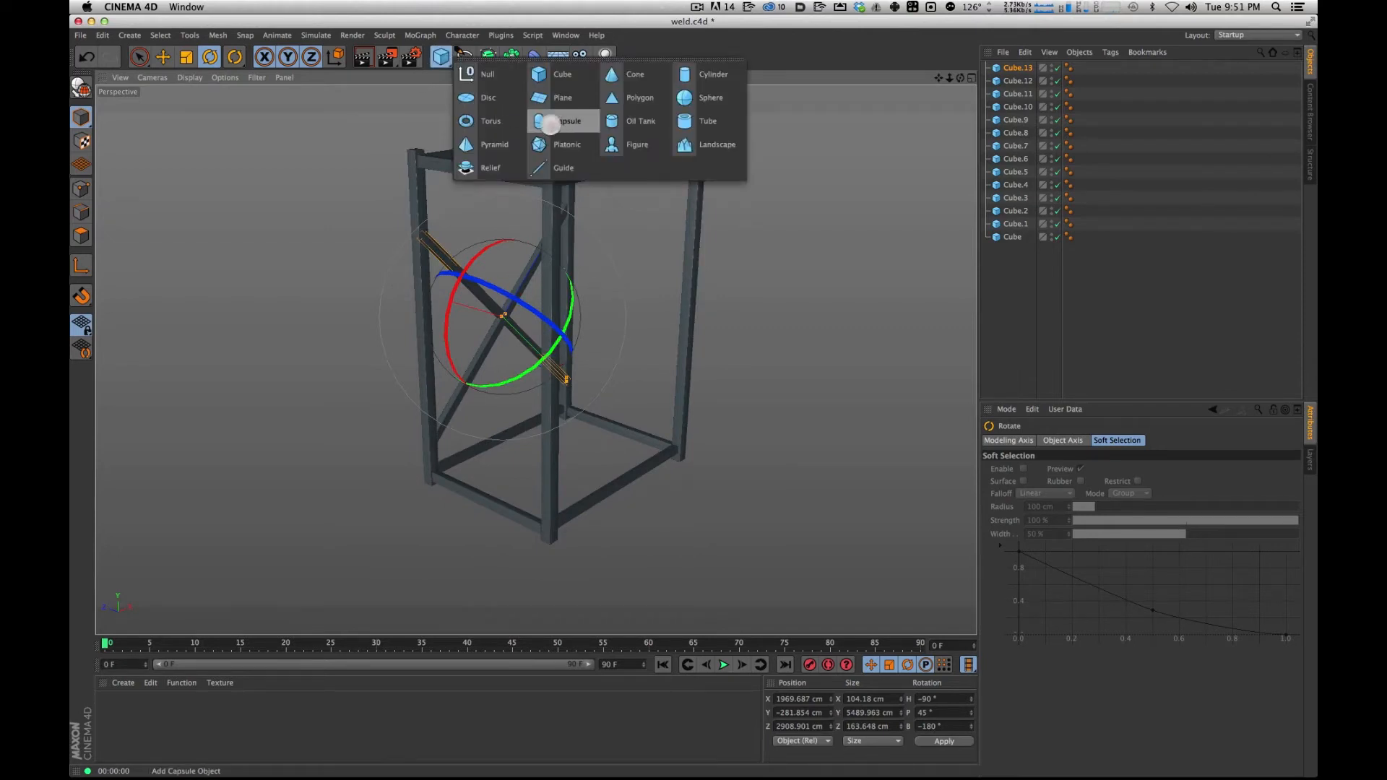
{"action": "left_click", "coordinate": [554, 122]}
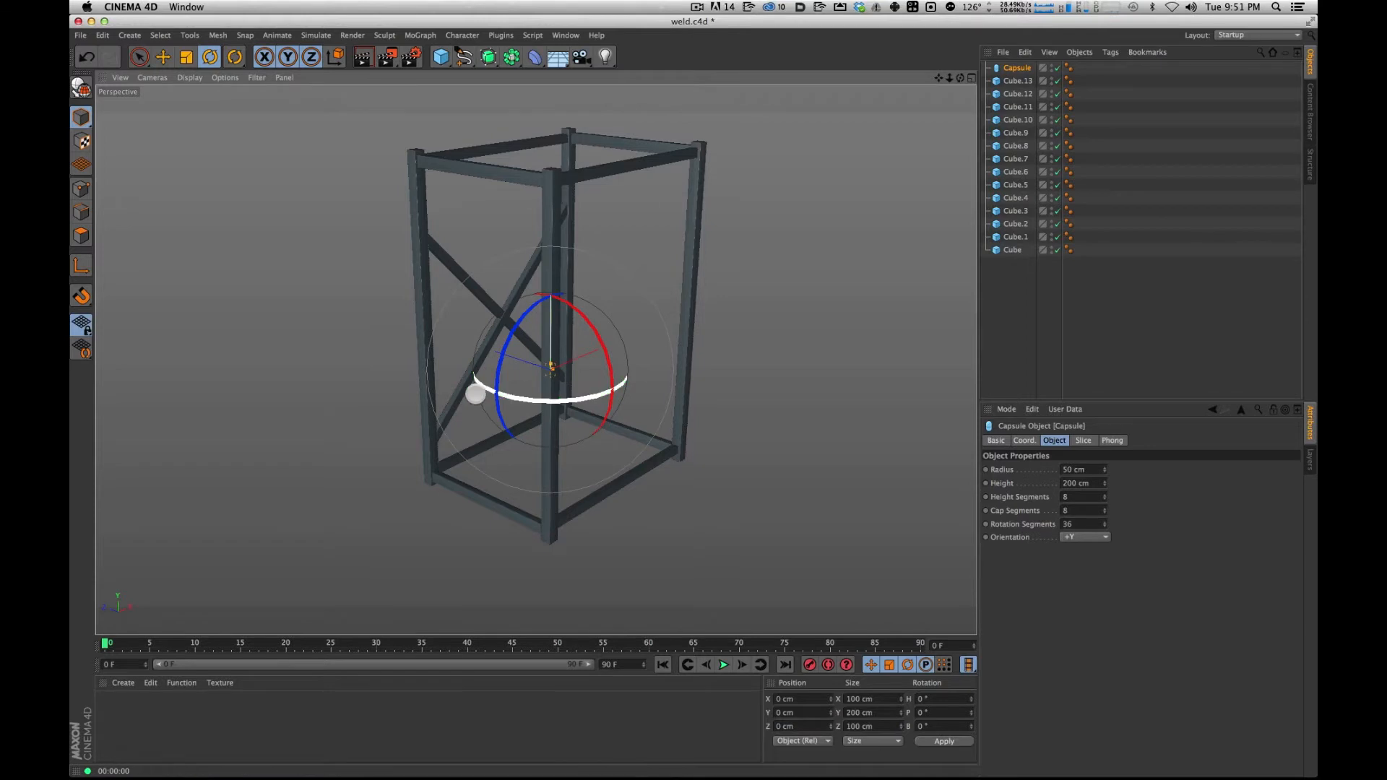
{"action": "key", "text": "e"}
{"action": "left_click_drag", "start_coordinate": [622, 341], "coordinate": [471, 405]}
{"action": "key", "text": "o"}
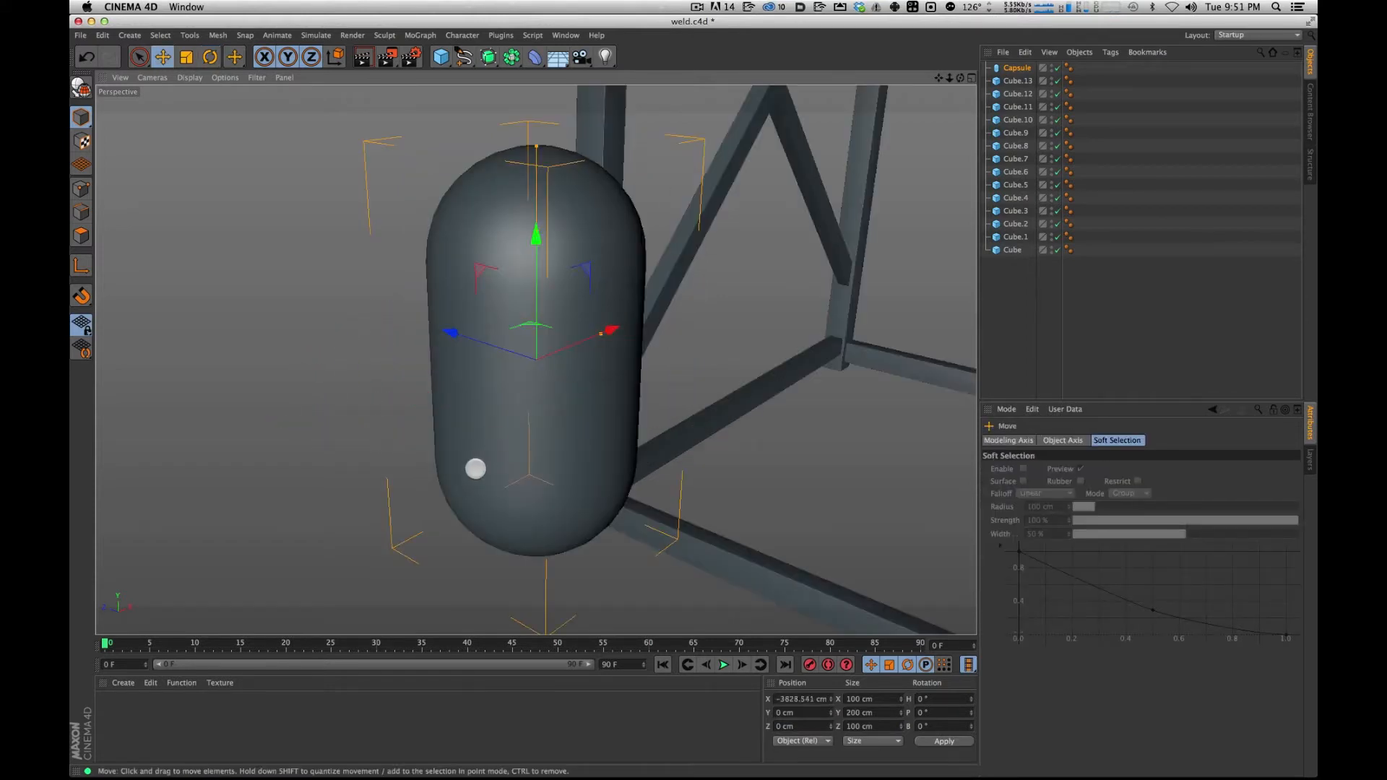
{"action": "left_click_drag", "start_coordinate": [610, 281], "coordinate": [630, 251], "text": "alt"}
{"action": "left_click", "coordinate": [1011, 67]}
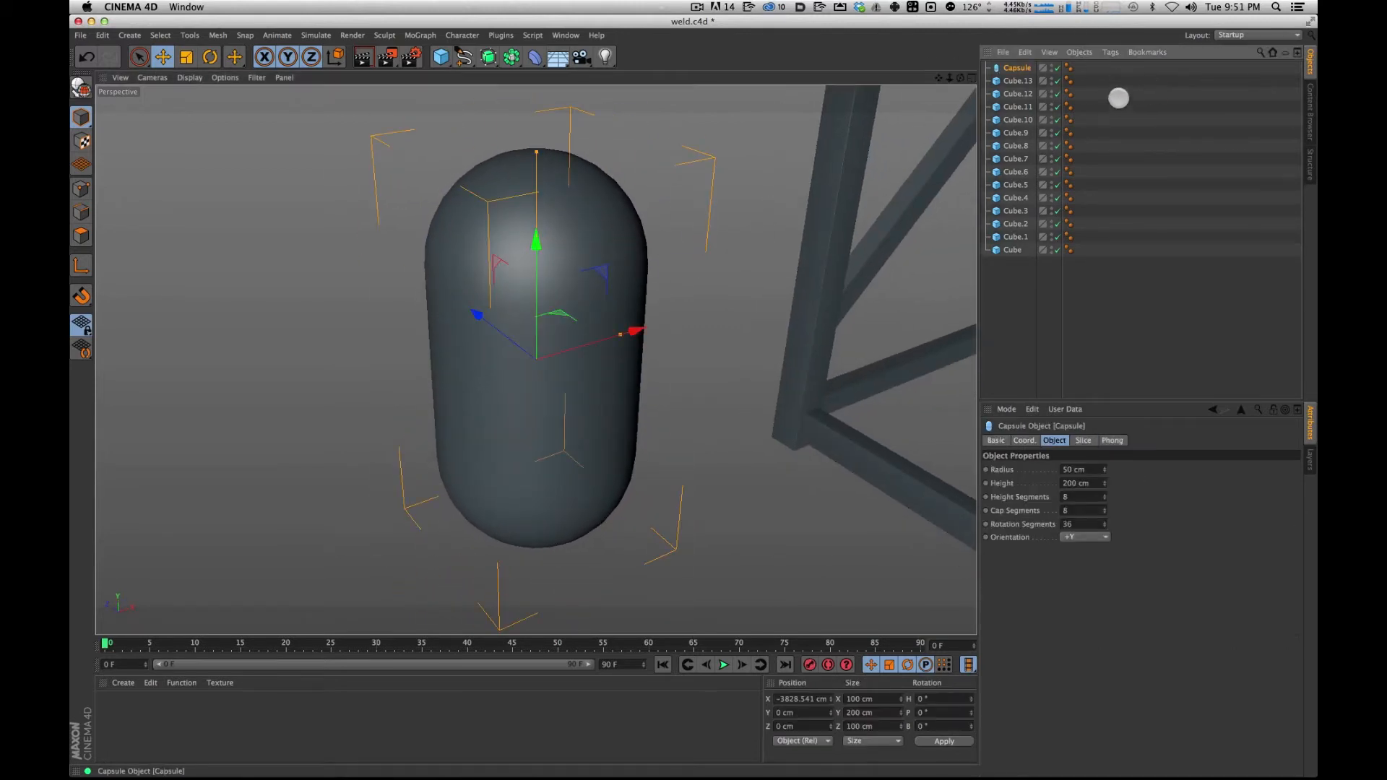
Switch the perspective viewport's shading to display the mesh lines on the capsule and frame.
{"action": "left_click", "coordinate": [146, 79]}
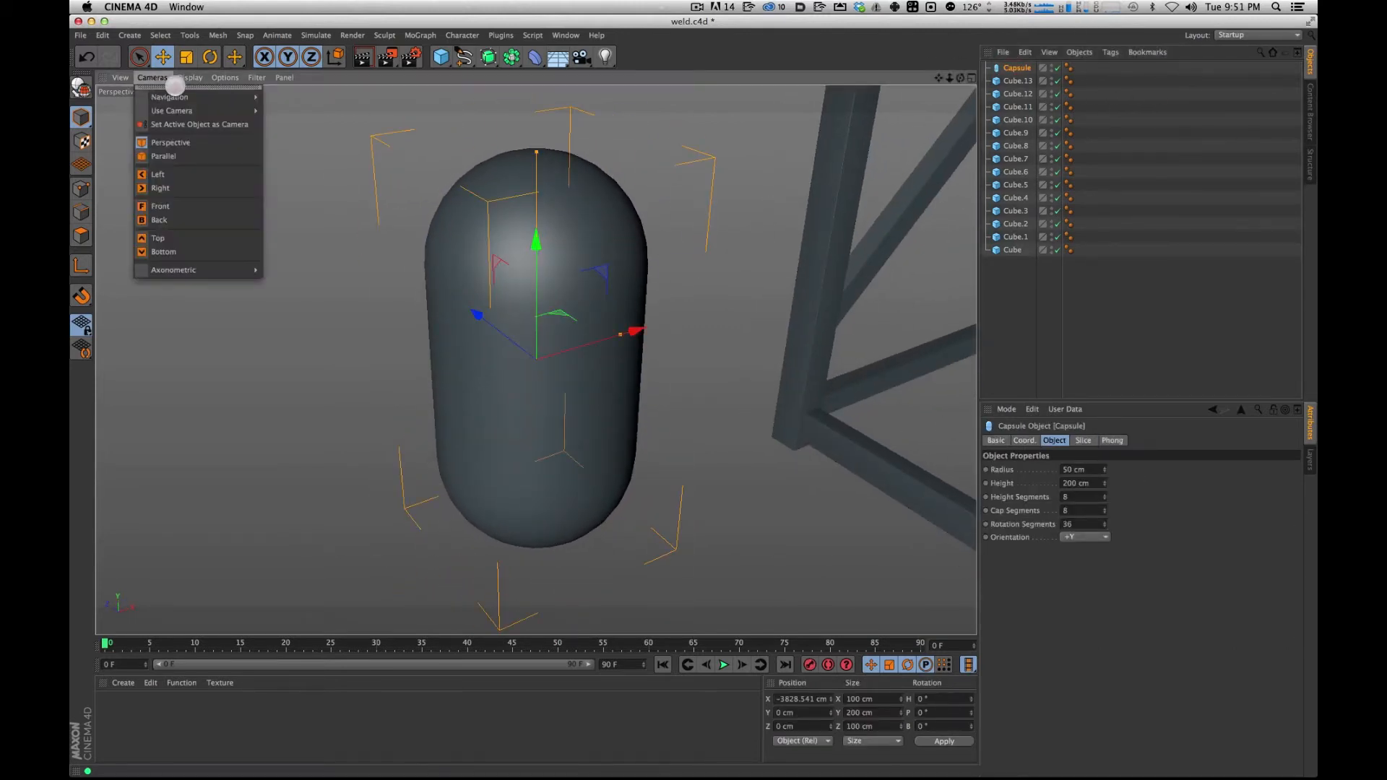
{"action": "mouse_move", "coordinate": [190, 78]}
{"action": "left_click", "coordinate": [214, 112]}
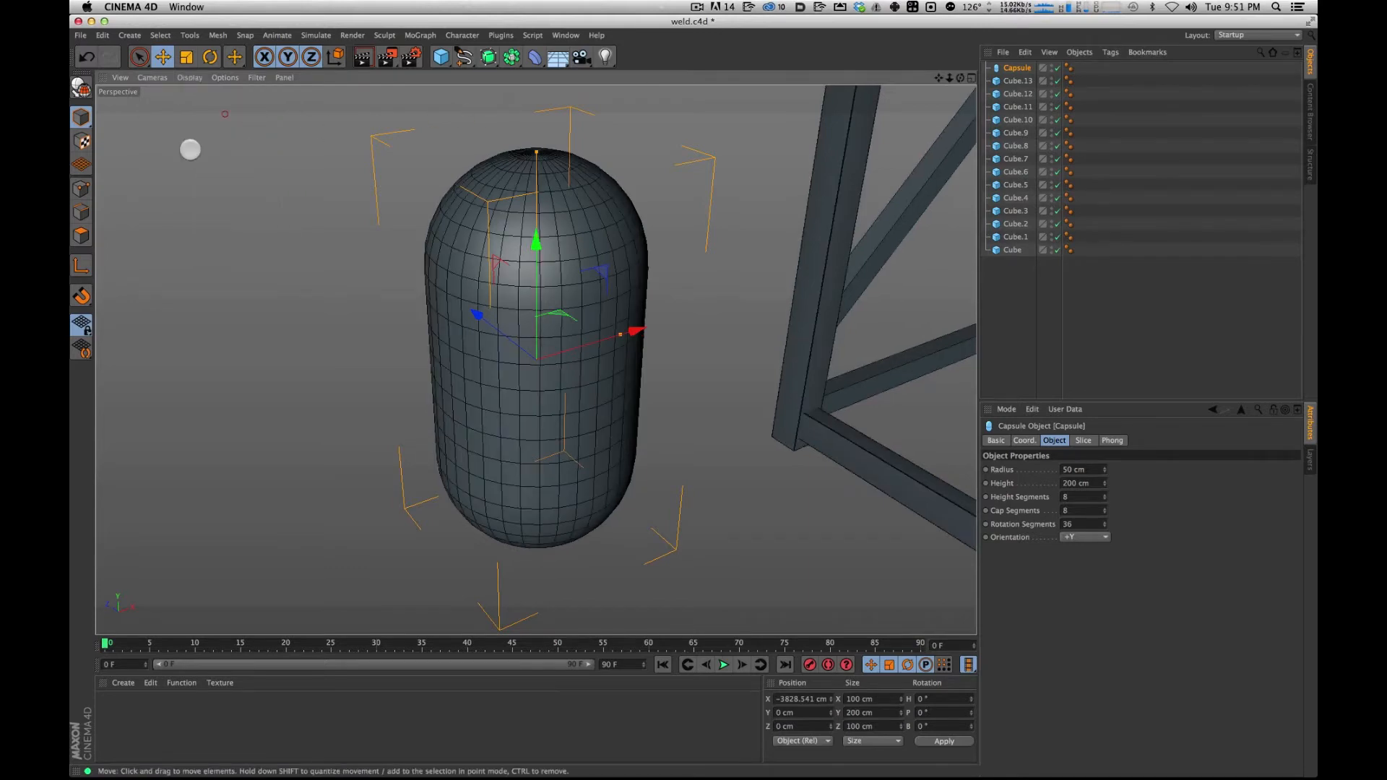
{"action": "mouse_move", "coordinate": [752, 266]}
{"action": "left_mouse_down", "text": "alt"}
{"action": "mouse_move", "coordinate": [765, 387]}
{"action": "mouse_move", "coordinate": [752, 204]}
{"action": "mouse_move", "coordinate": [721, 167]}
{"action": "mouse_move", "coordinate": [739, 218]}
{"action": "left_mouse_up", "text": "alt"}
{"action": "left_click_drag", "start_coordinate": [748, 241], "coordinate": [582, 309], "text": "alt"}
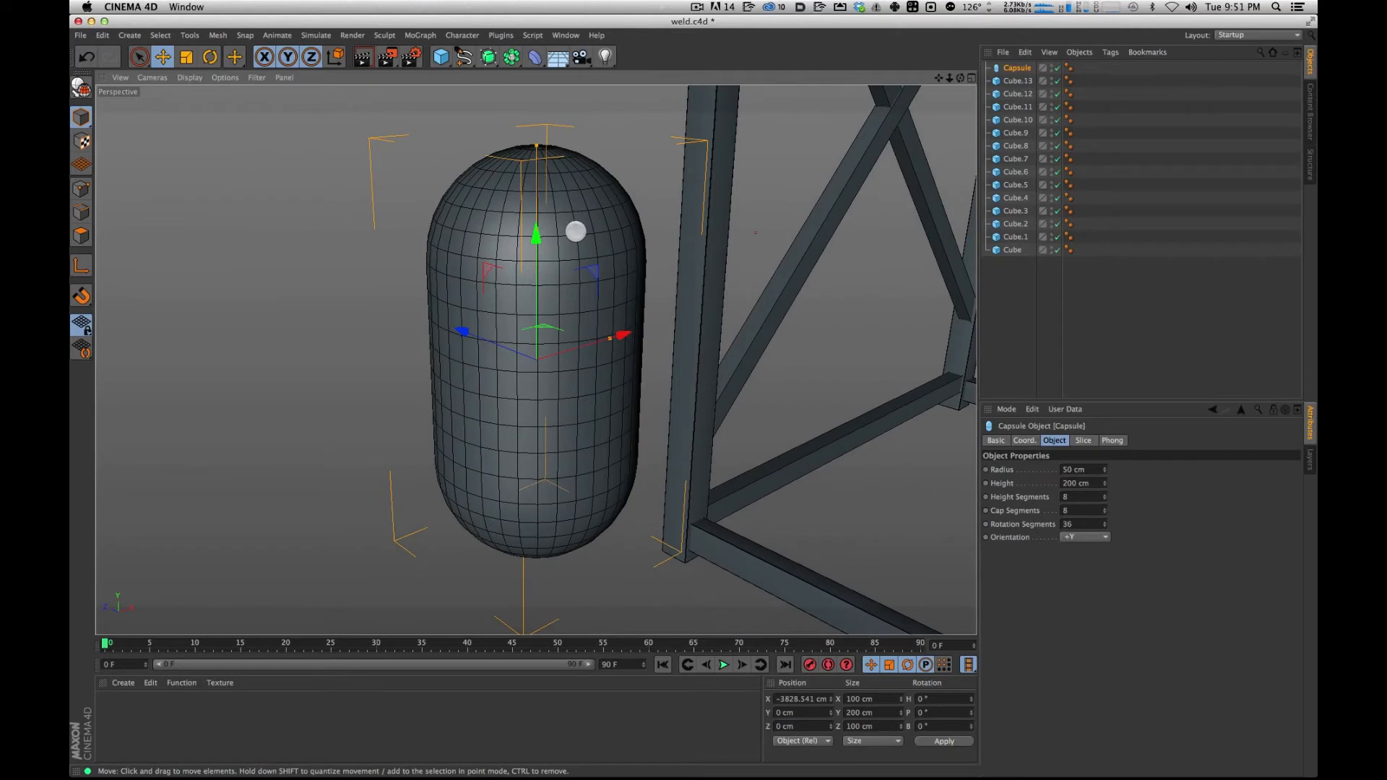
Make the capsule editable and select all of its points.
{"action": "key", "text": "c"}
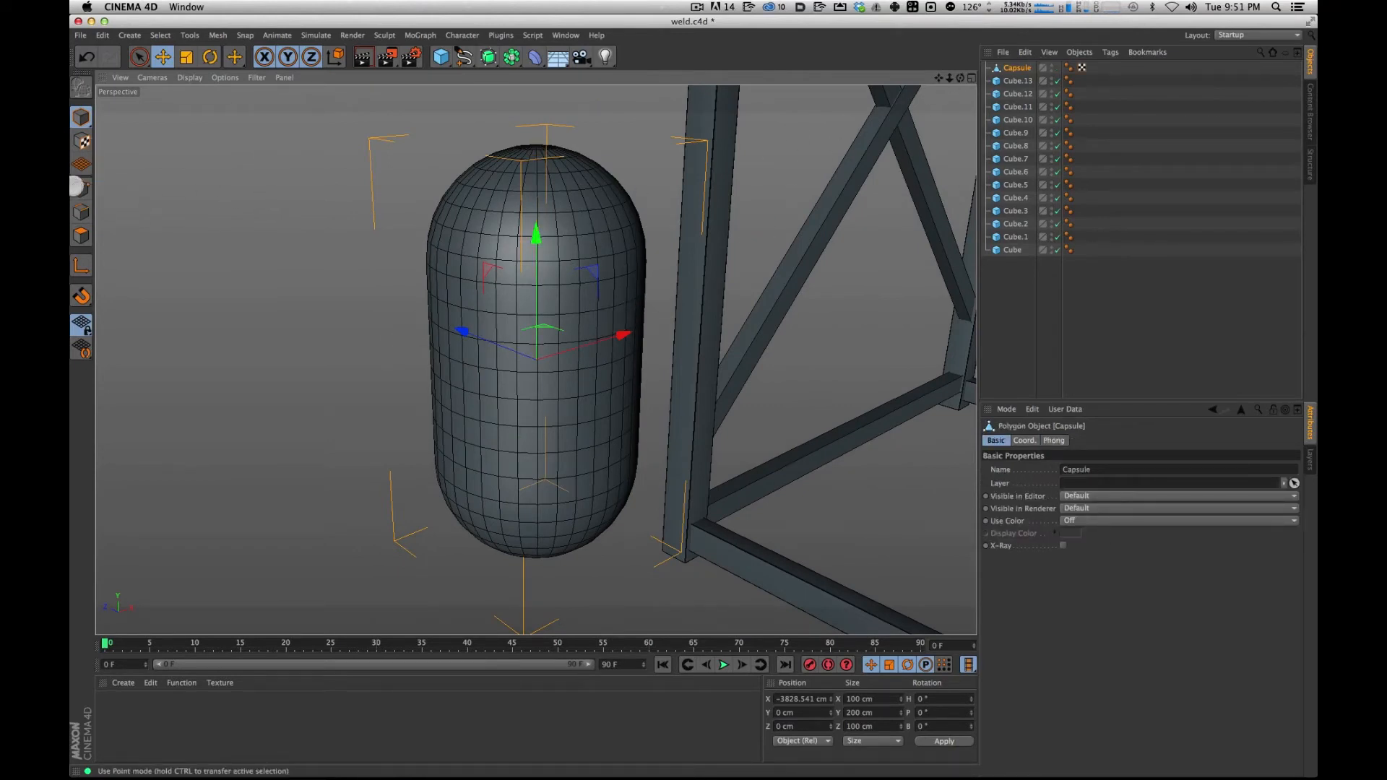
{"action": "left_click", "coordinate": [82, 188]}
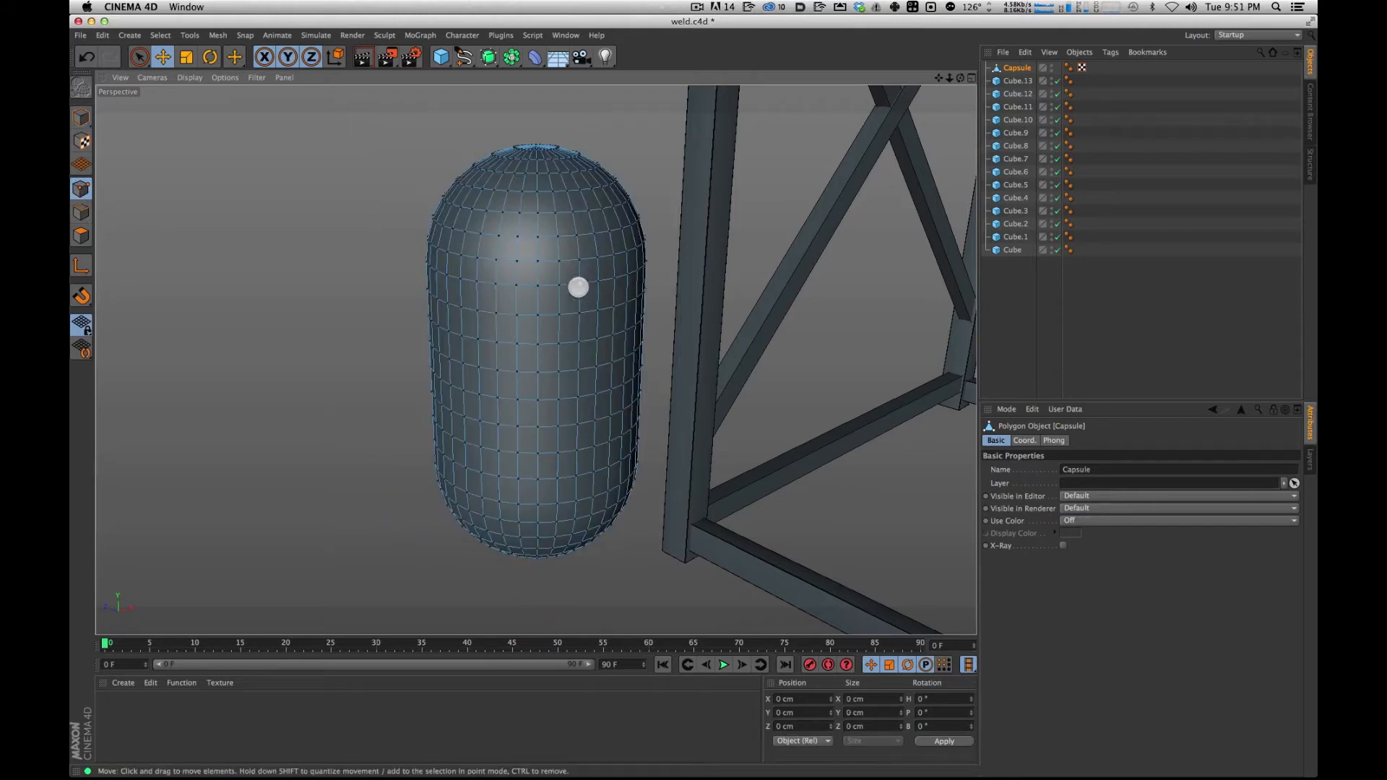
{"action": "key", "text": "ctrl+a"}
{"action": "left_click_drag", "start_coordinate": [693, 253], "coordinate": [765, 223], "text": "alt"}
Apply Set Point Value to the selected capsule points with all axes on Crumple [Radial] and a value of 1 cm.
{"action": "left_click", "coordinate": [217, 34]}
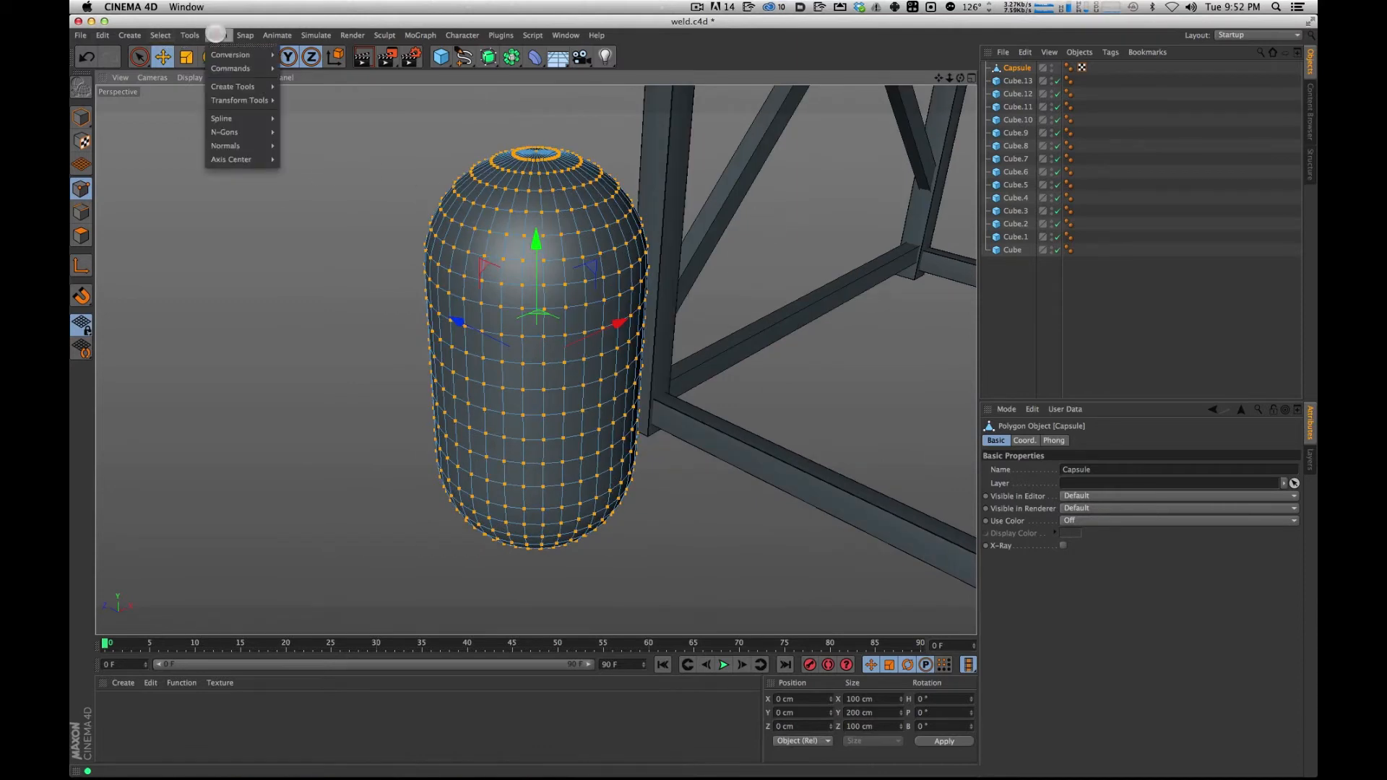
{"action": "mouse_move", "coordinate": [242, 104]}
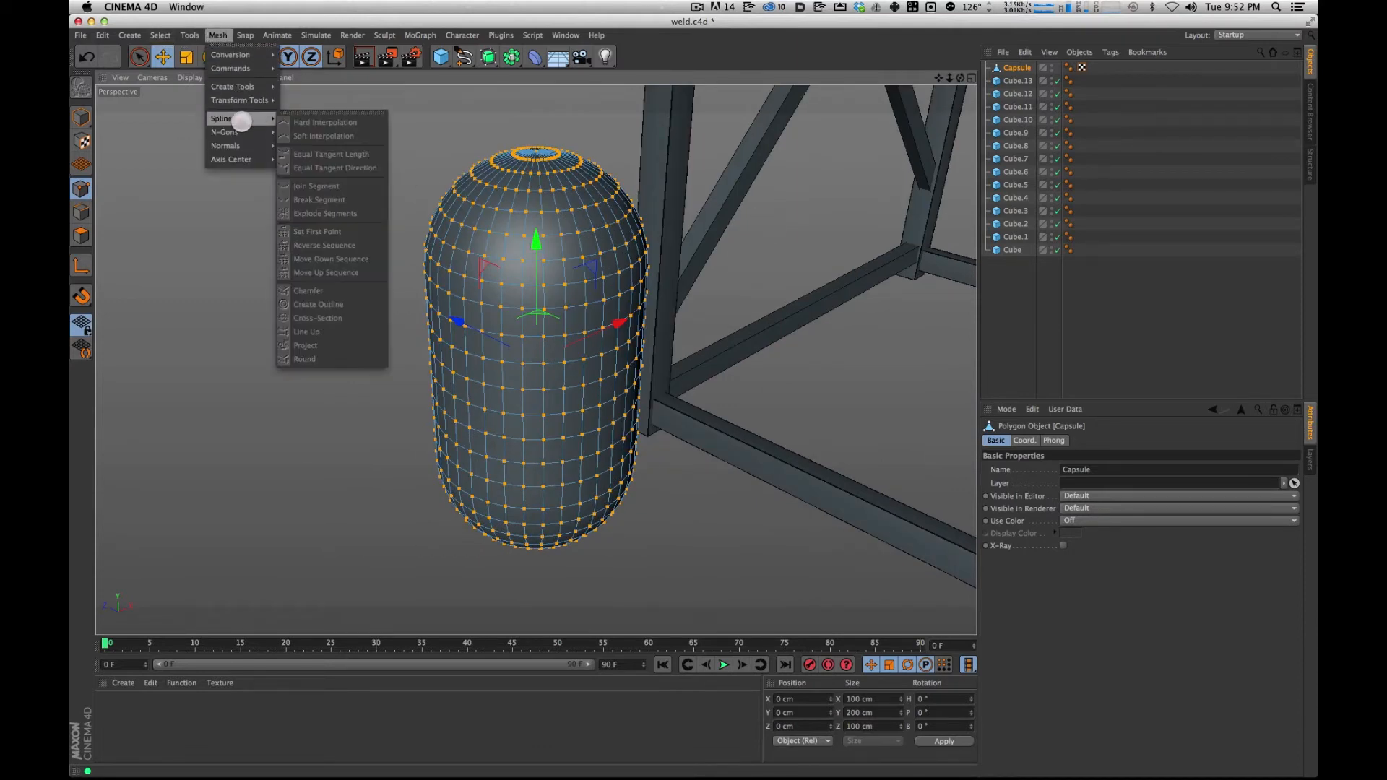
{"action": "mouse_move", "coordinate": [245, 154]}
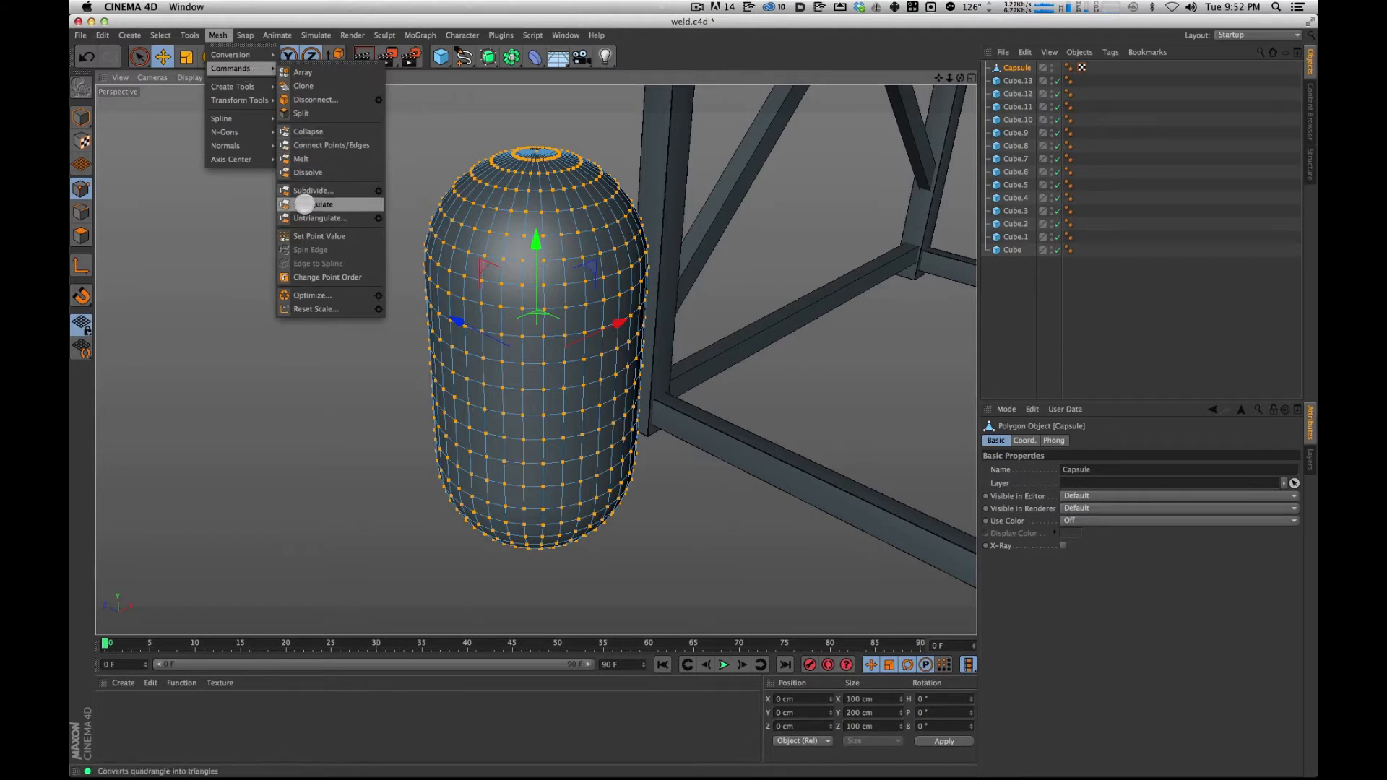
{"action": "left_click", "coordinate": [307, 236]}
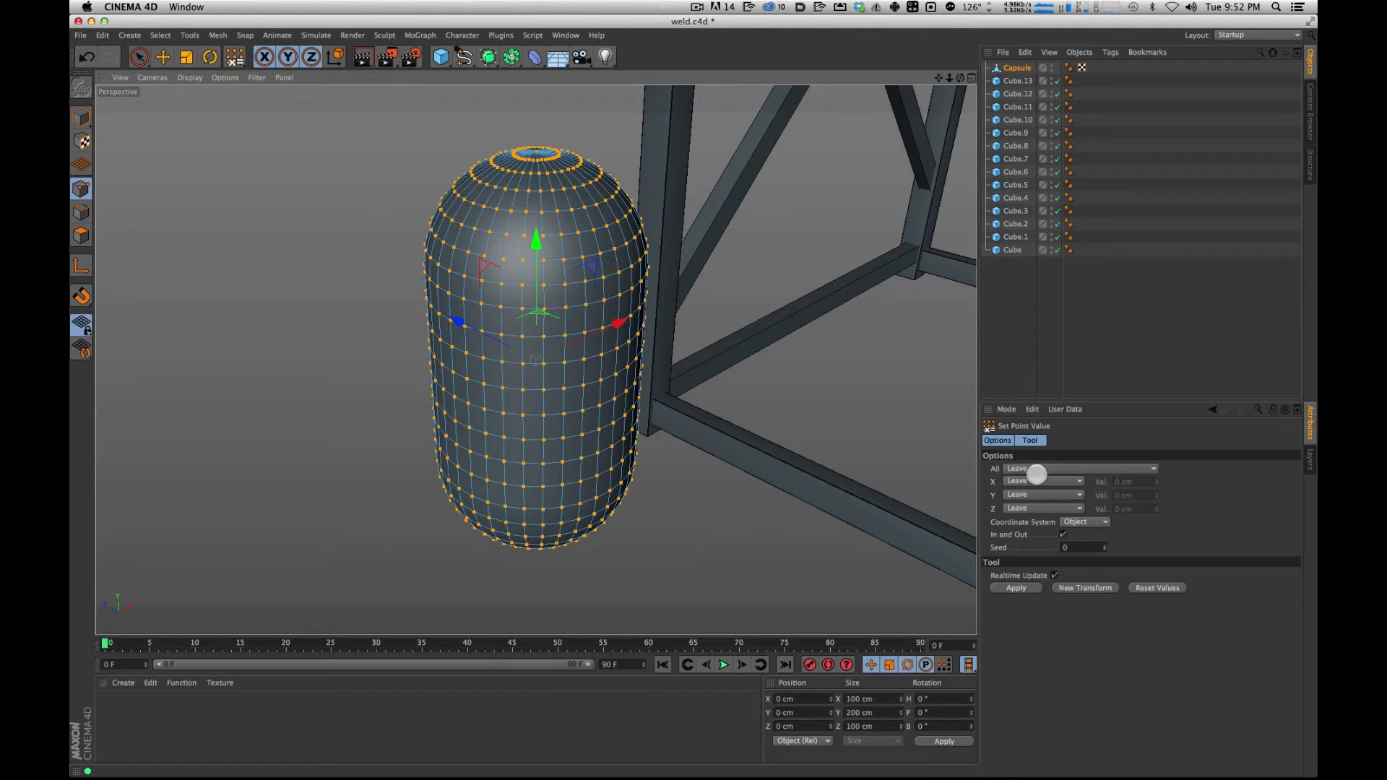
{"action": "left_click", "coordinate": [1029, 468]}
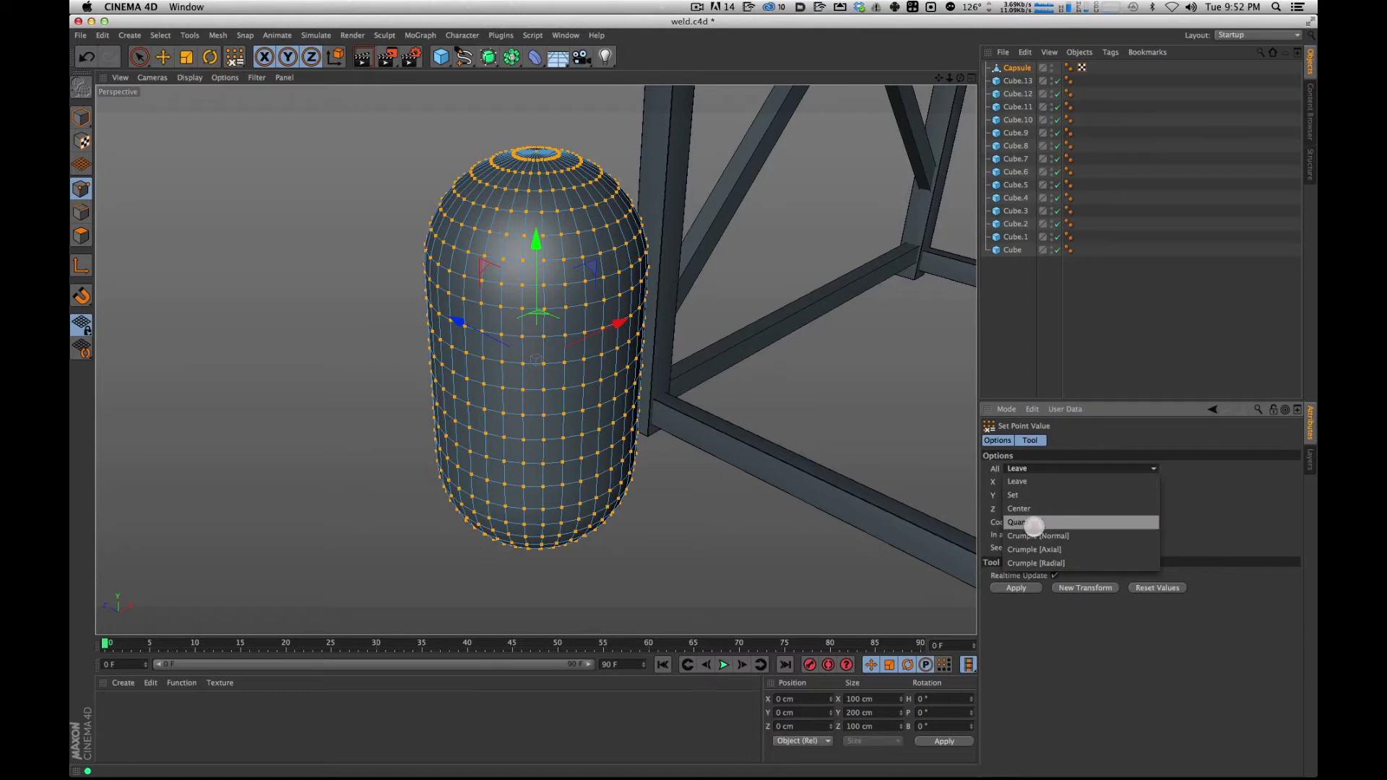
{"action": "left_click", "coordinate": [1022, 562]}
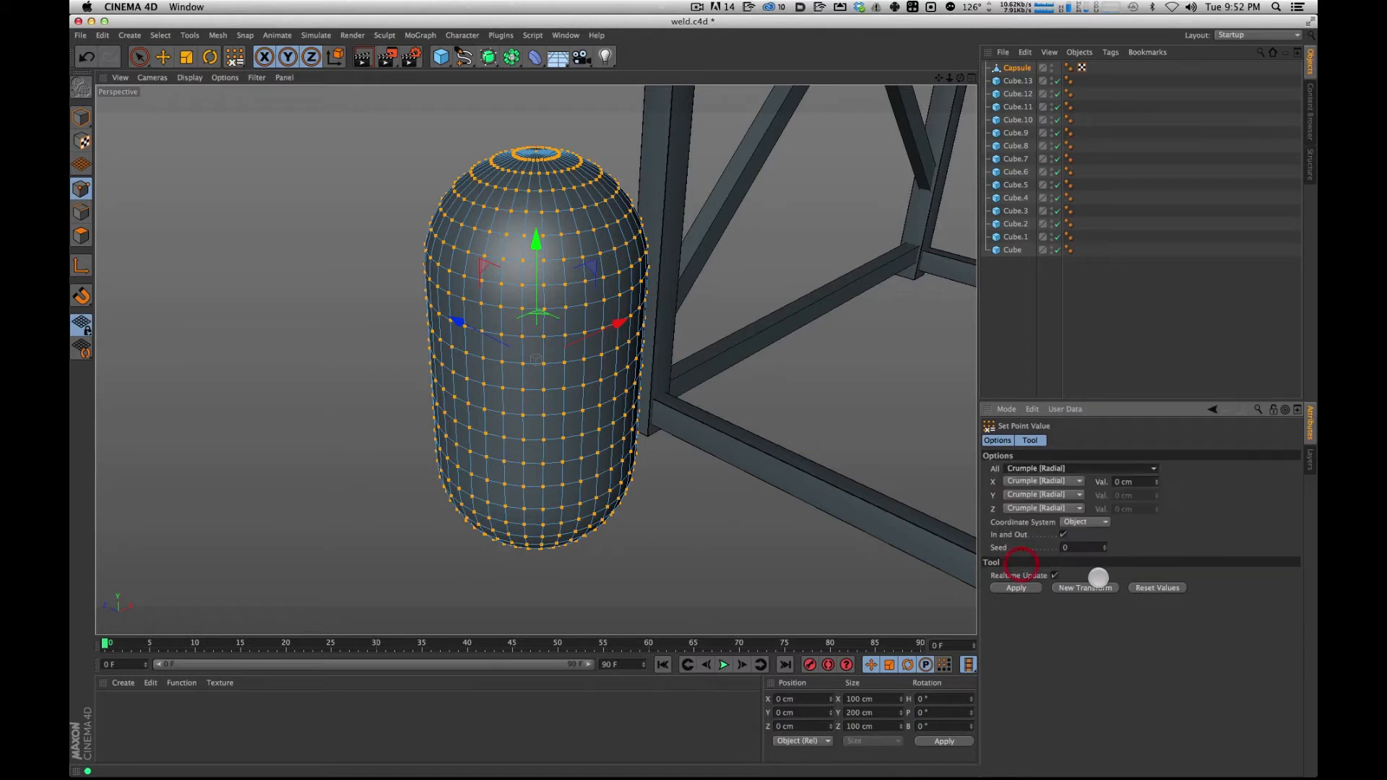
{"action": "left_click", "coordinate": [1156, 482]}
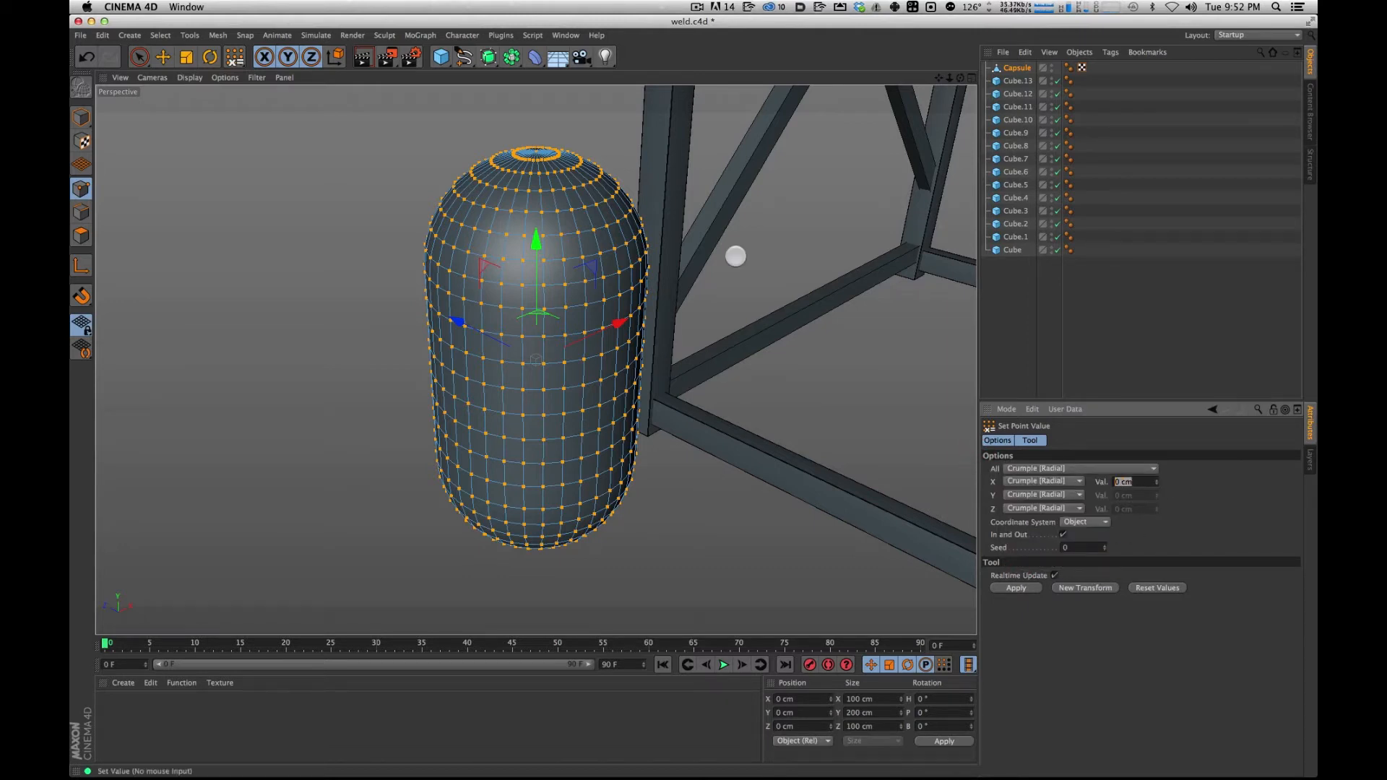
{"action": "key", "text": "Return"}
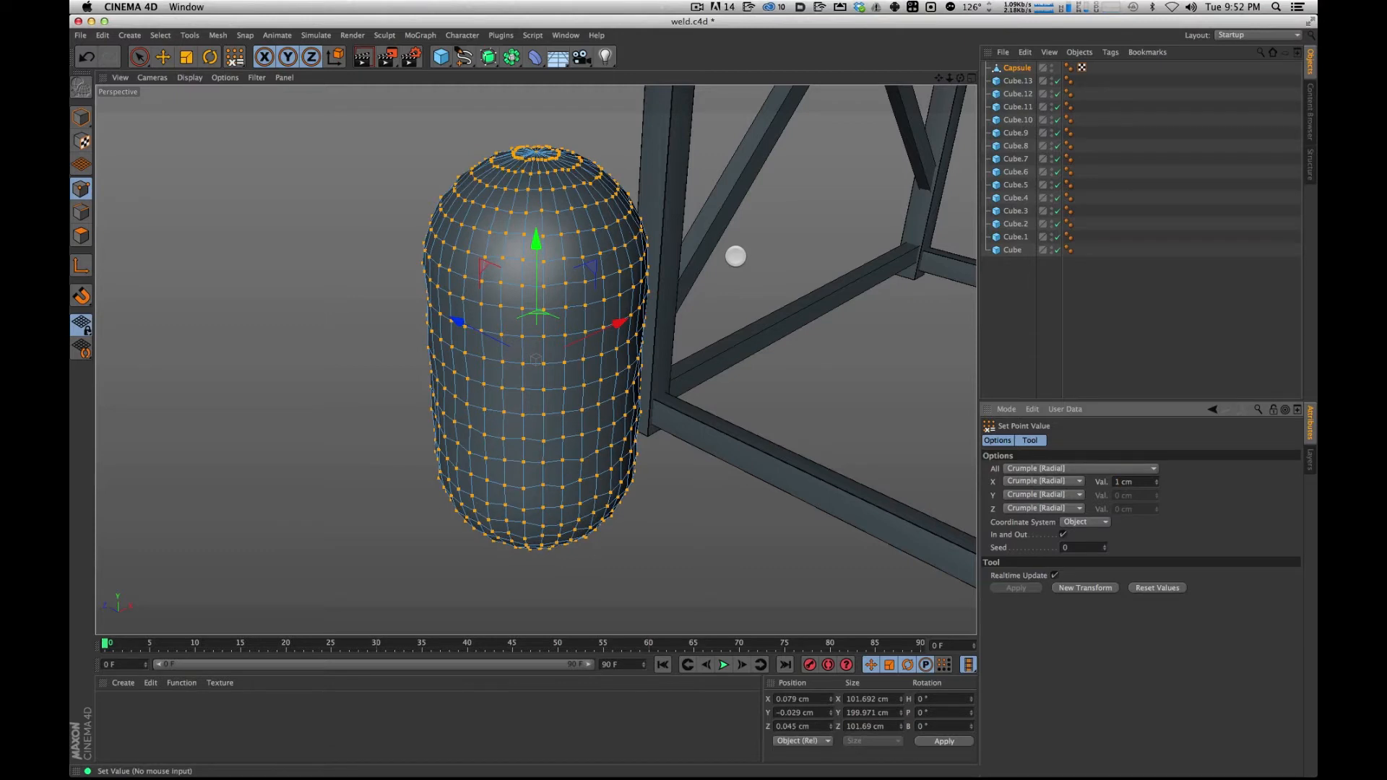
Undo the last crumple and try a radial crumple of 10 cm on the capsule points.
{"action": "key", "text": "super+z"}
{"action": "left_click_drag", "start_coordinate": [1140, 483], "coordinate": [850, 372]}
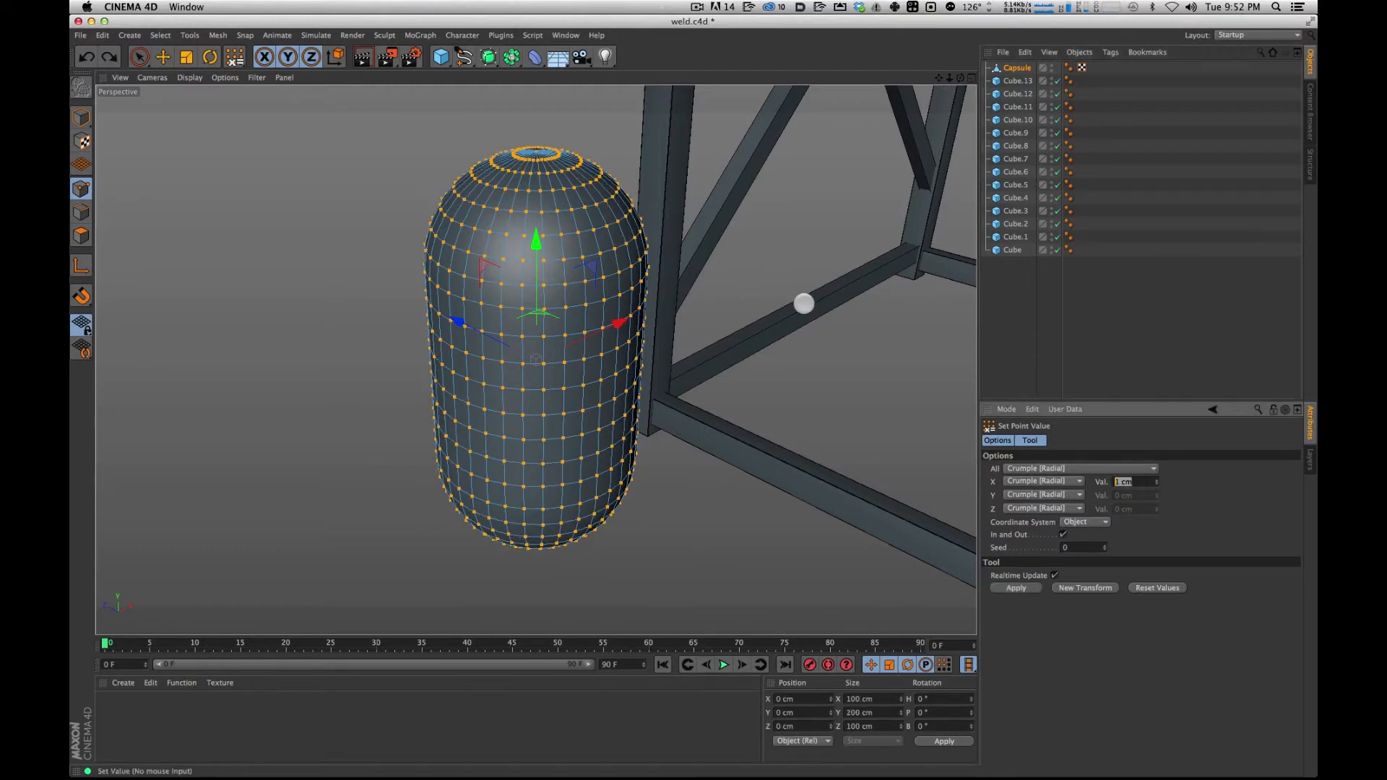
{"action": "type", "text": "10"}
{"action": "key", "text": "Return"}
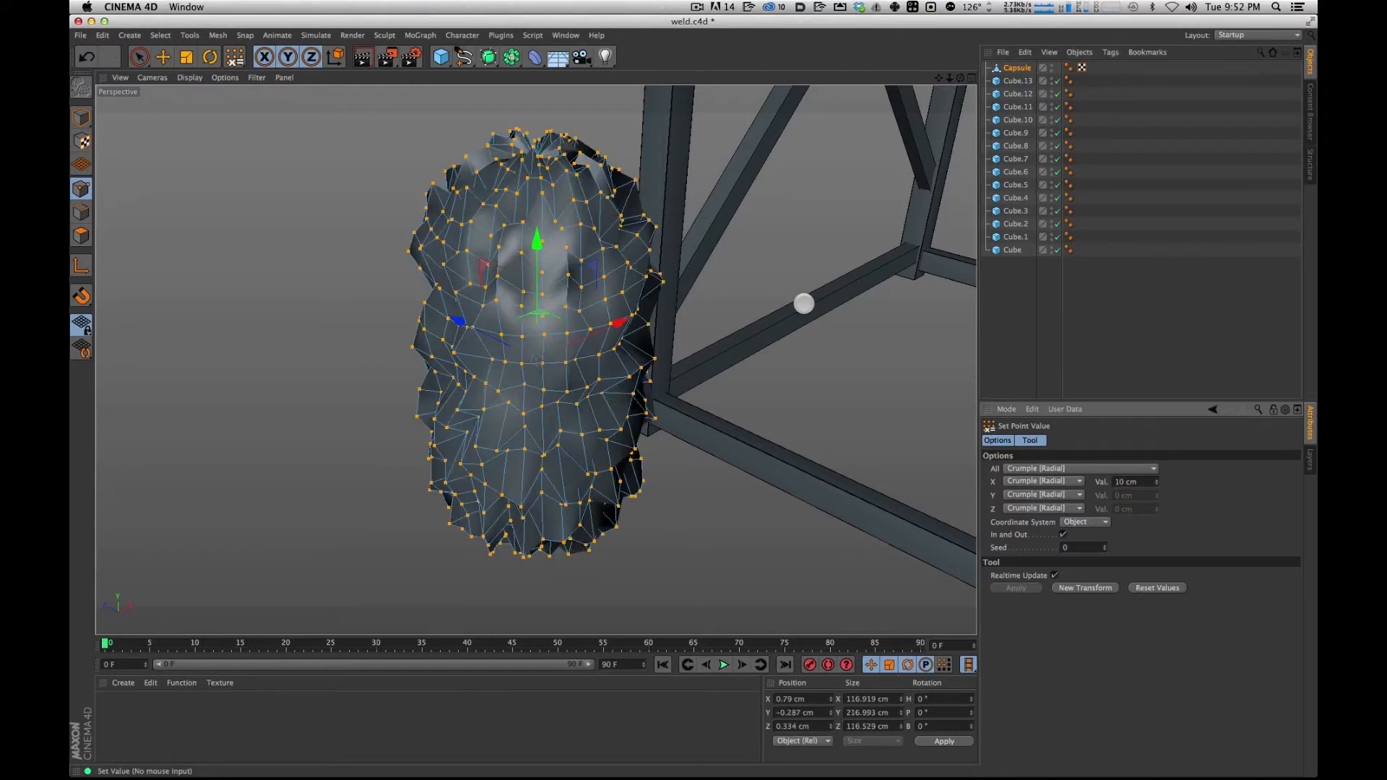
{"action": "mouse_move", "coordinate": [704, 243]}
{"action": "left_mouse_down", "text": "alt"}
{"action": "mouse_move", "coordinate": [830, 443]}
{"action": "mouse_move", "coordinate": [812, 474]}
{"action": "mouse_move", "coordinate": [696, 242]}
{"action": "mouse_move", "coordinate": [699, 260]}
{"action": "left_mouse_up", "text": "alt"}
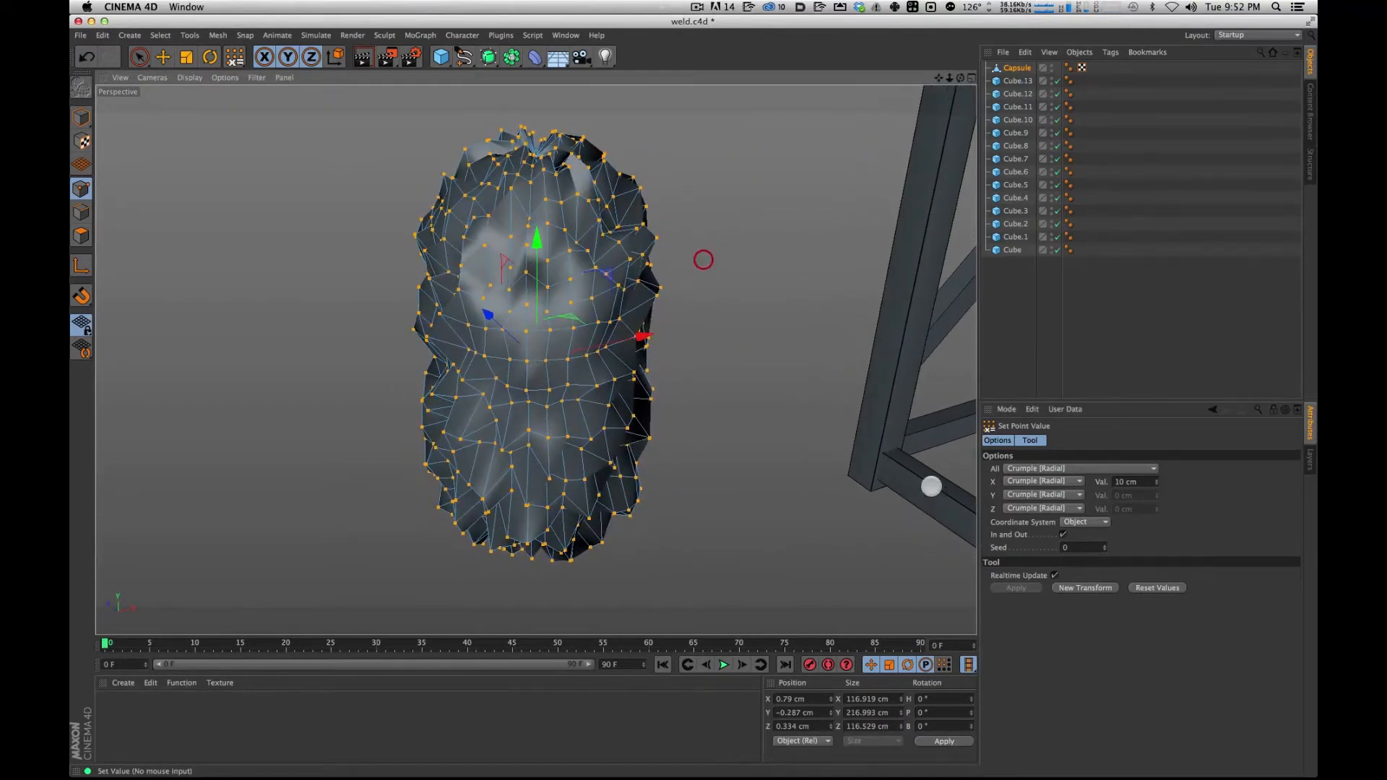
Undo the last crumple and apply a radial crumple of 3 cm to the capsule points.
{"action": "key", "text": "super+z"}
{"action": "left_click_drag", "start_coordinate": [1135, 481], "coordinate": [795, 320]}
{"action": "type", "text": "3"}
{"action": "key", "text": "Return"}
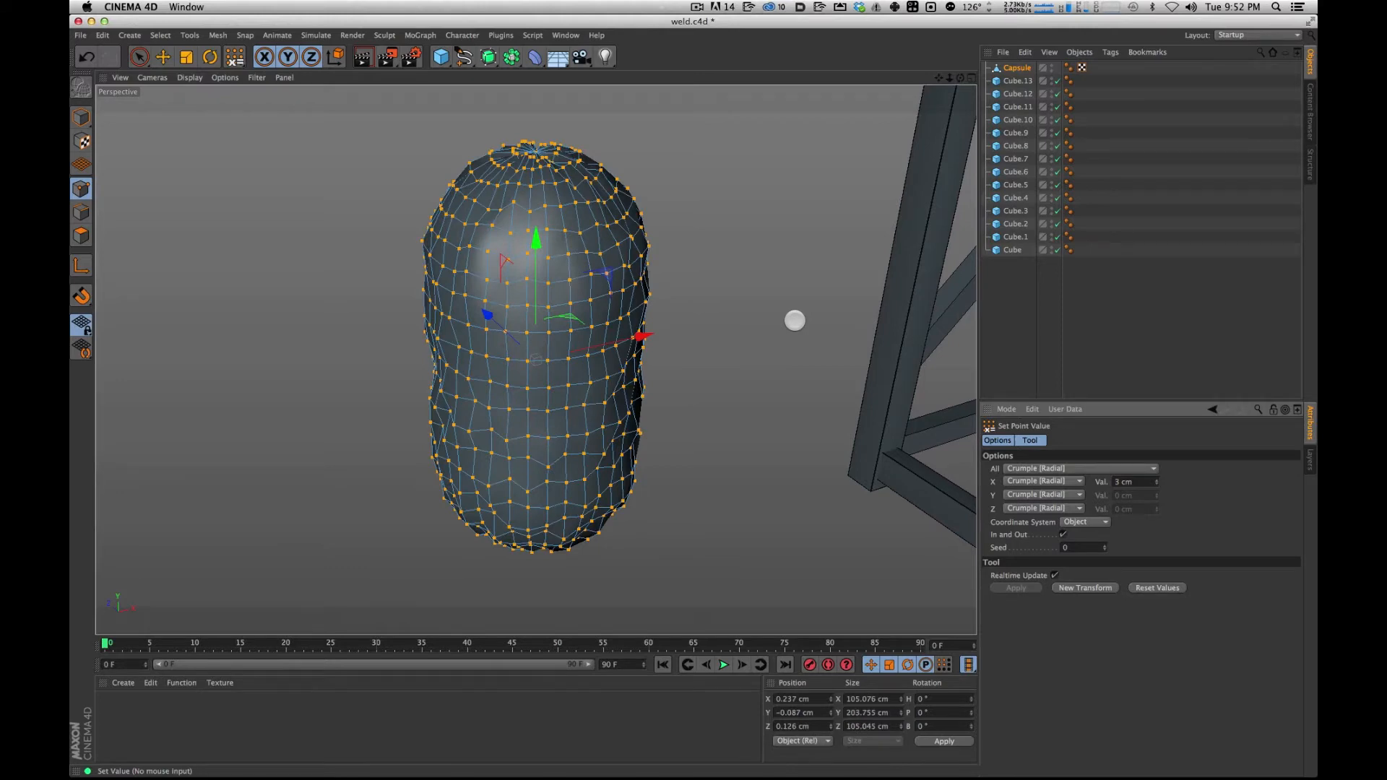
Render a preview of the crumpled capsule in the perspective view to examine its surface.
{"action": "left_click_drag", "start_coordinate": [704, 273], "coordinate": [700, 332], "text": "alt"}
{"action": "key", "text": "super+r"}
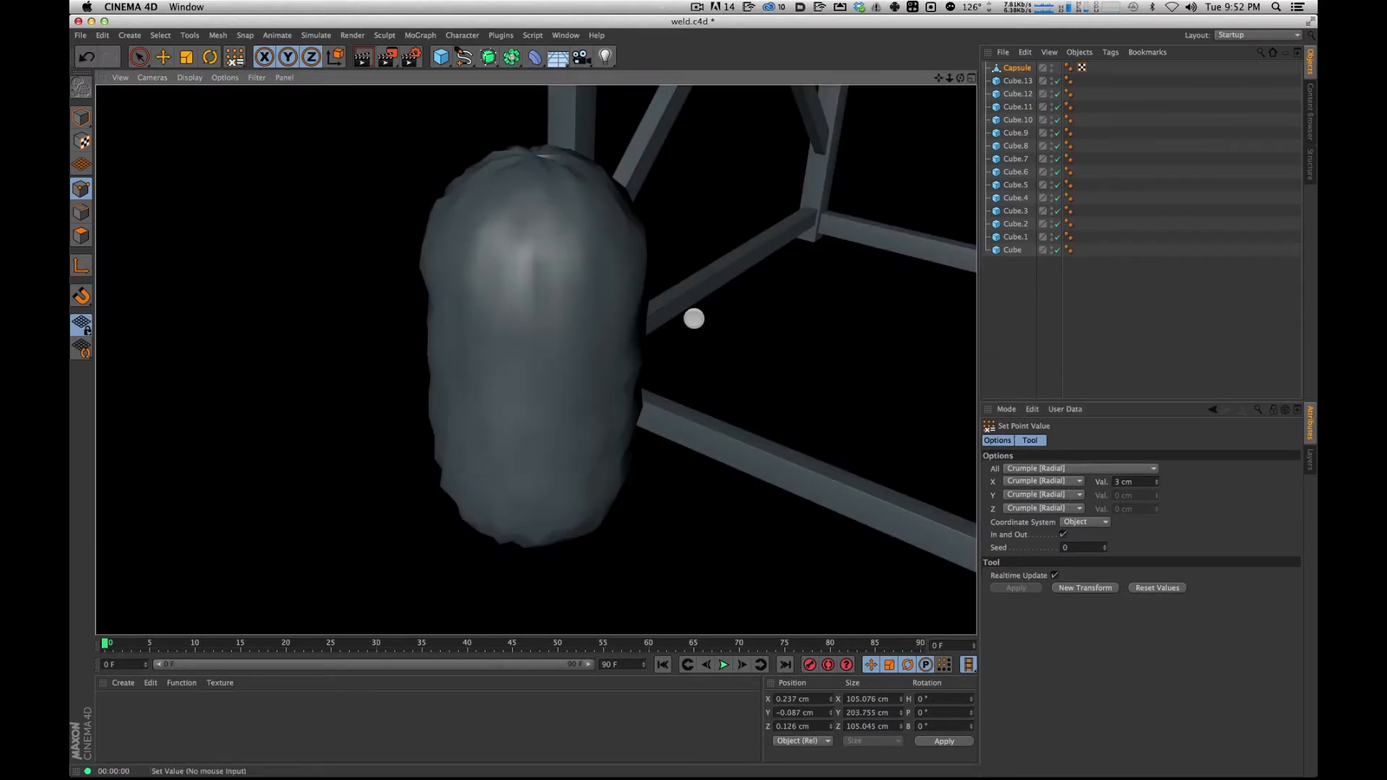
{"action": "left_click_drag", "start_coordinate": [594, 199], "coordinate": [614, 266], "text": "alt"}
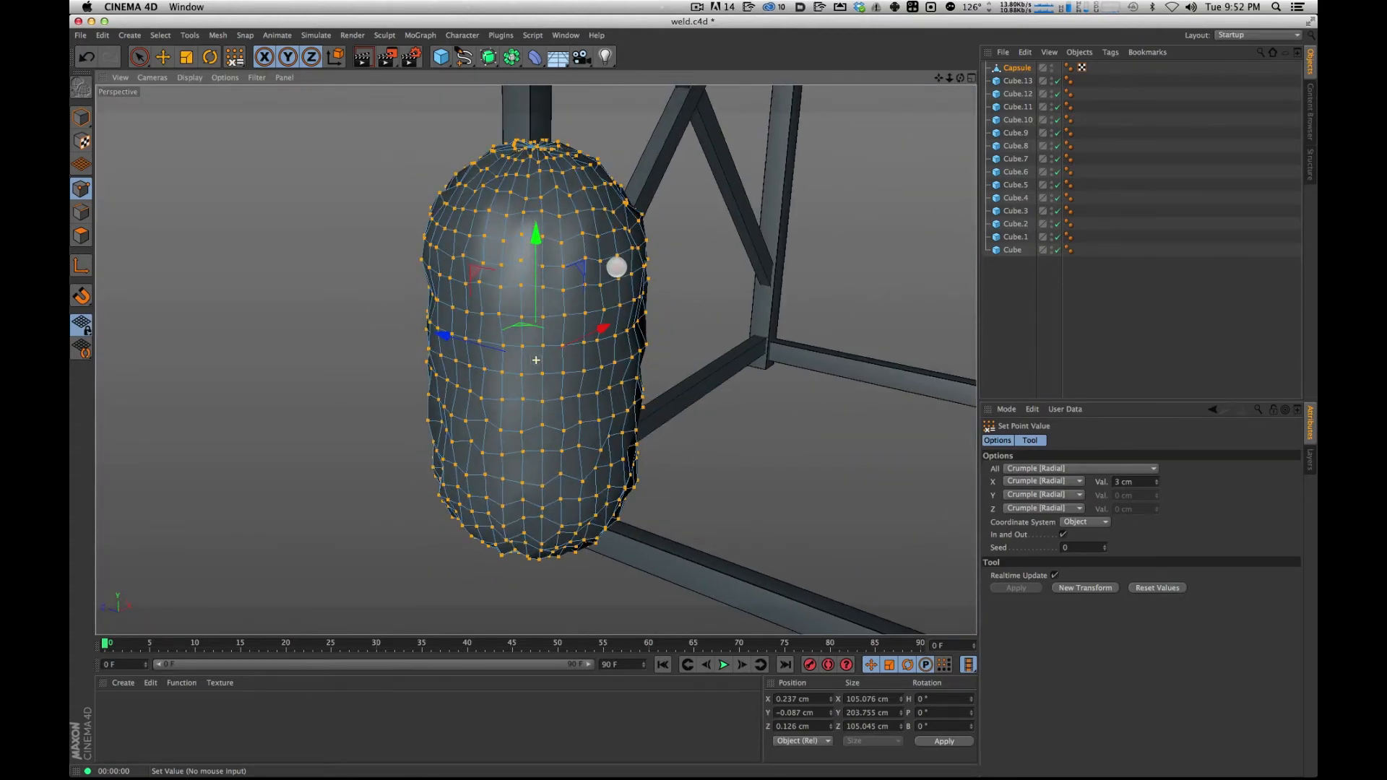
In the top view, move the capsule's points to the frame's corner post, to about X 3772 cm and Z 96 cm.
{"action": "left_click_drag", "start_coordinate": [667, 376], "coordinate": [473, 111], "text": "alt"}
{"action": "right_click_drag", "start_coordinate": [629, 279], "coordinate": [479, 465], "text": "alt"}
{"action": "left_click", "coordinate": [972, 77]}
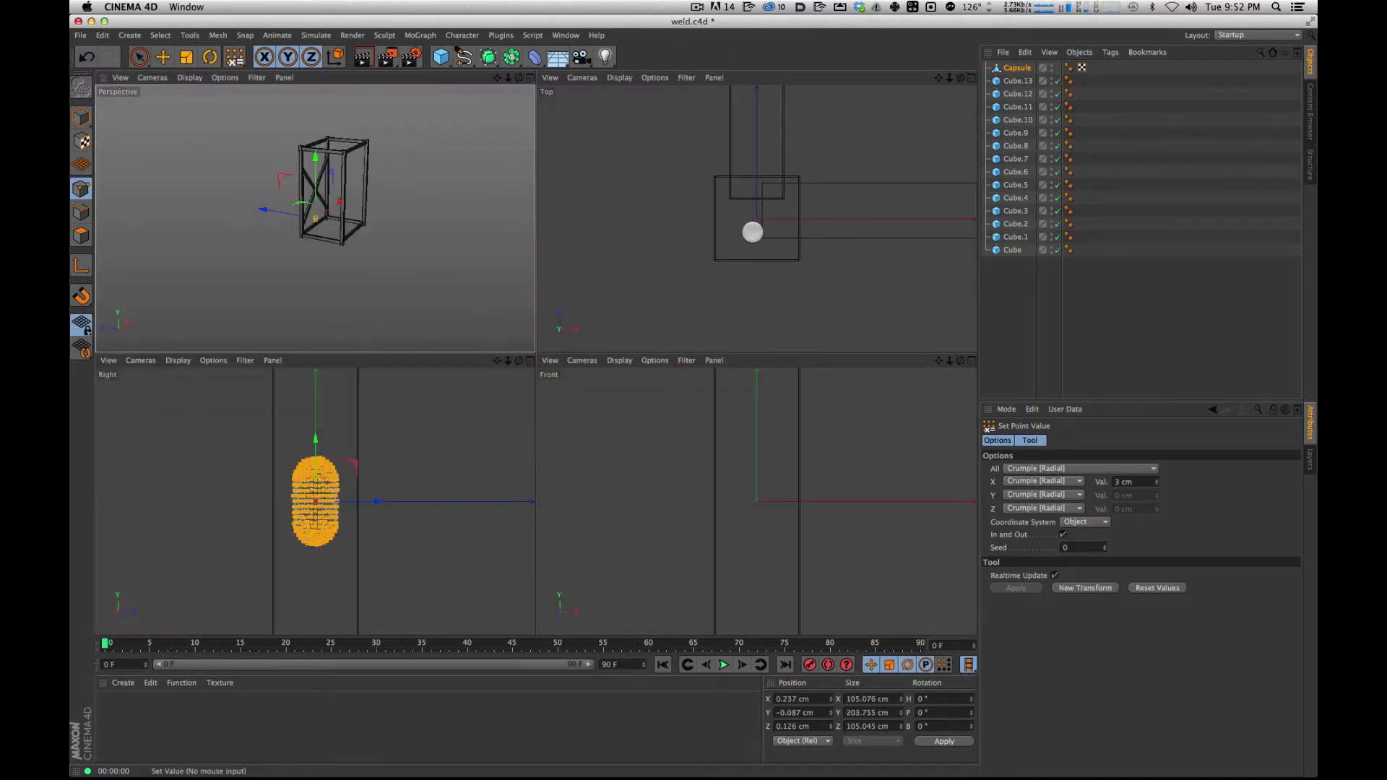
{"action": "key", "text": "s"}
{"action": "right_click_drag", "start_coordinate": [898, 161], "coordinate": [814, 217], "text": "alt"}
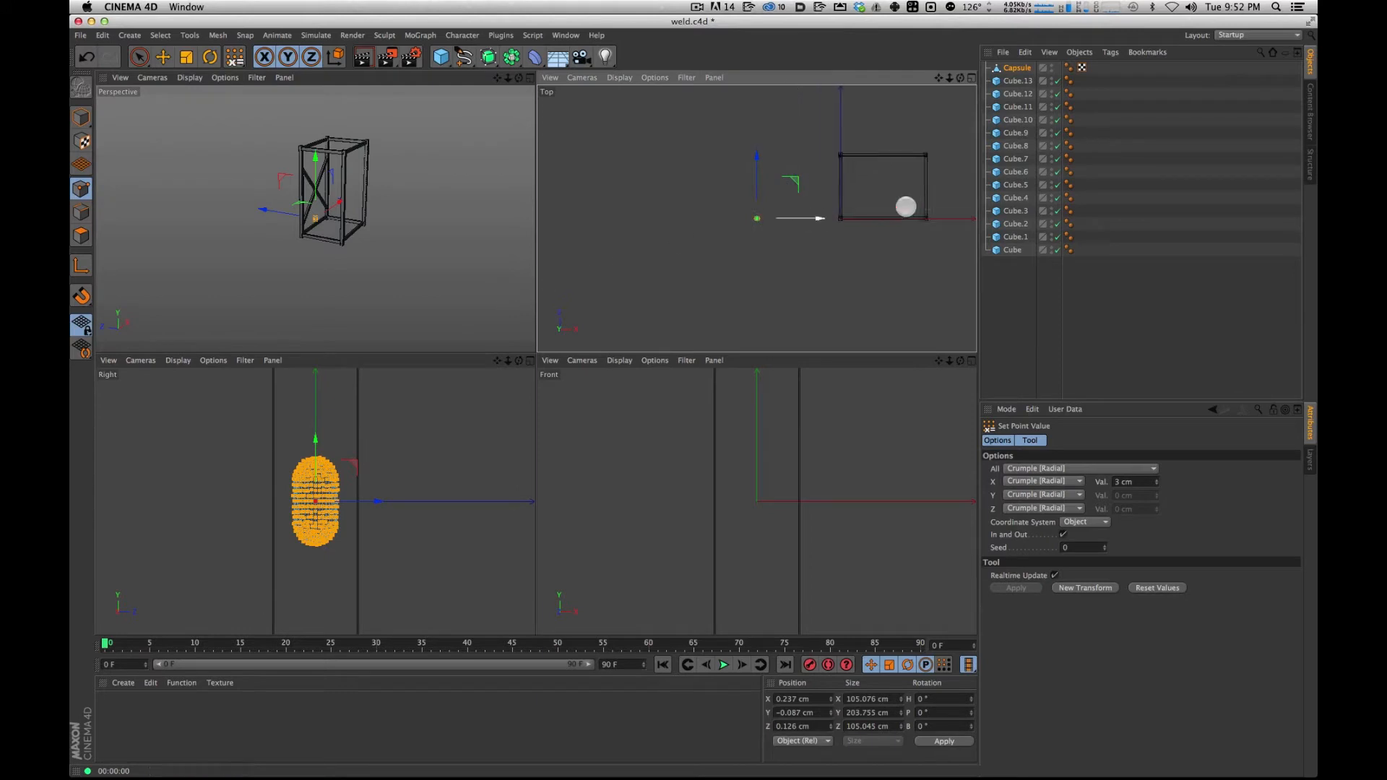
{"action": "left_click_drag", "start_coordinate": [814, 216], "coordinate": [879, 217]}
{"action": "key", "text": "s"}
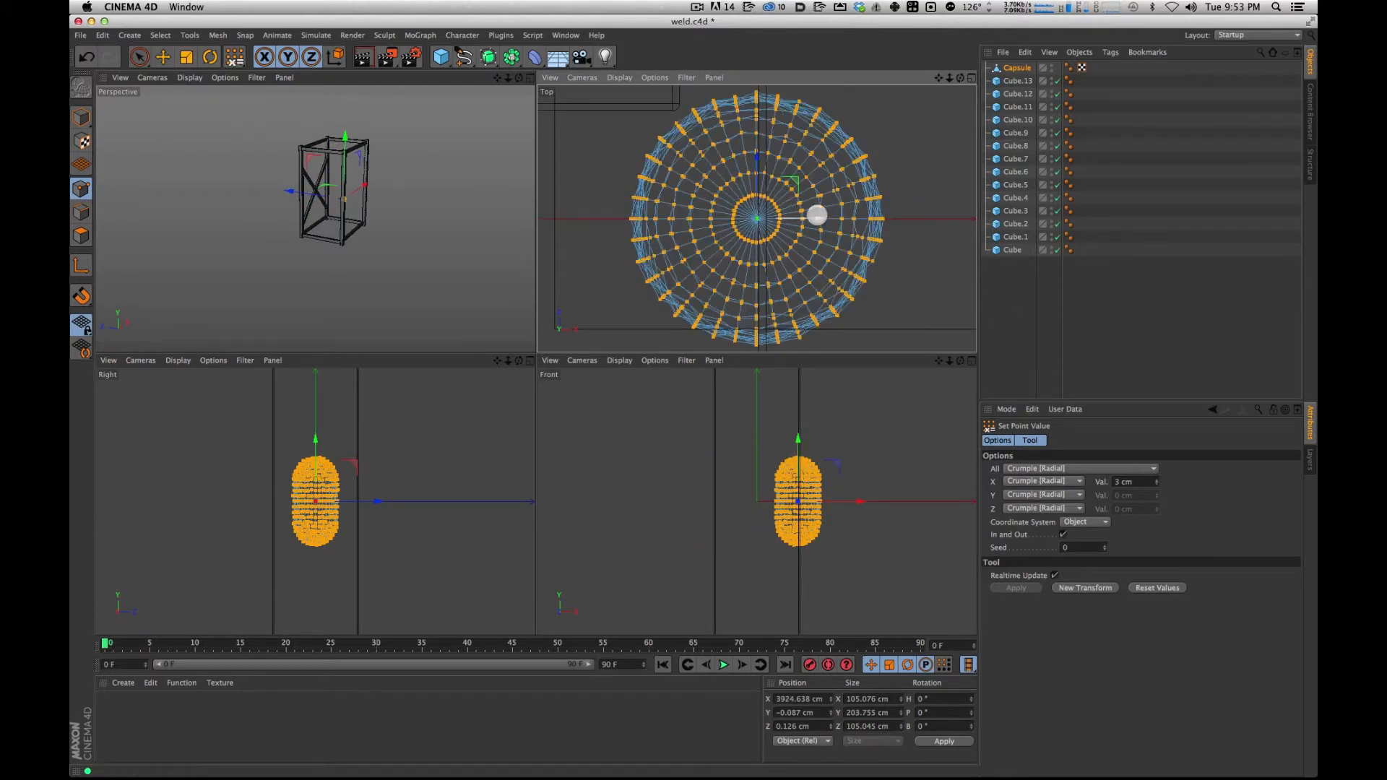
{"action": "right_click_drag", "start_coordinate": [871, 189], "coordinate": [800, 217], "text": "alt"}
{"action": "left_click_drag", "start_coordinate": [811, 217], "coordinate": [611, 79]}
Lower the capsule along the corner post to the joint with the bottom crossbeam, at about Y -2886 cm.
{"action": "key", "text": "s"}
{"action": "mouse_move", "coordinate": [450, 190]}
{"action": "left_mouse_down", "text": "alt"}
{"action": "mouse_move", "coordinate": [402, 180]}
{"action": "mouse_move", "coordinate": [444, 210]}
{"action": "left_mouse_up", "text": "alt"}
{"action": "right_click_drag", "start_coordinate": [436, 224], "coordinate": [424, 375], "text": "alt"}
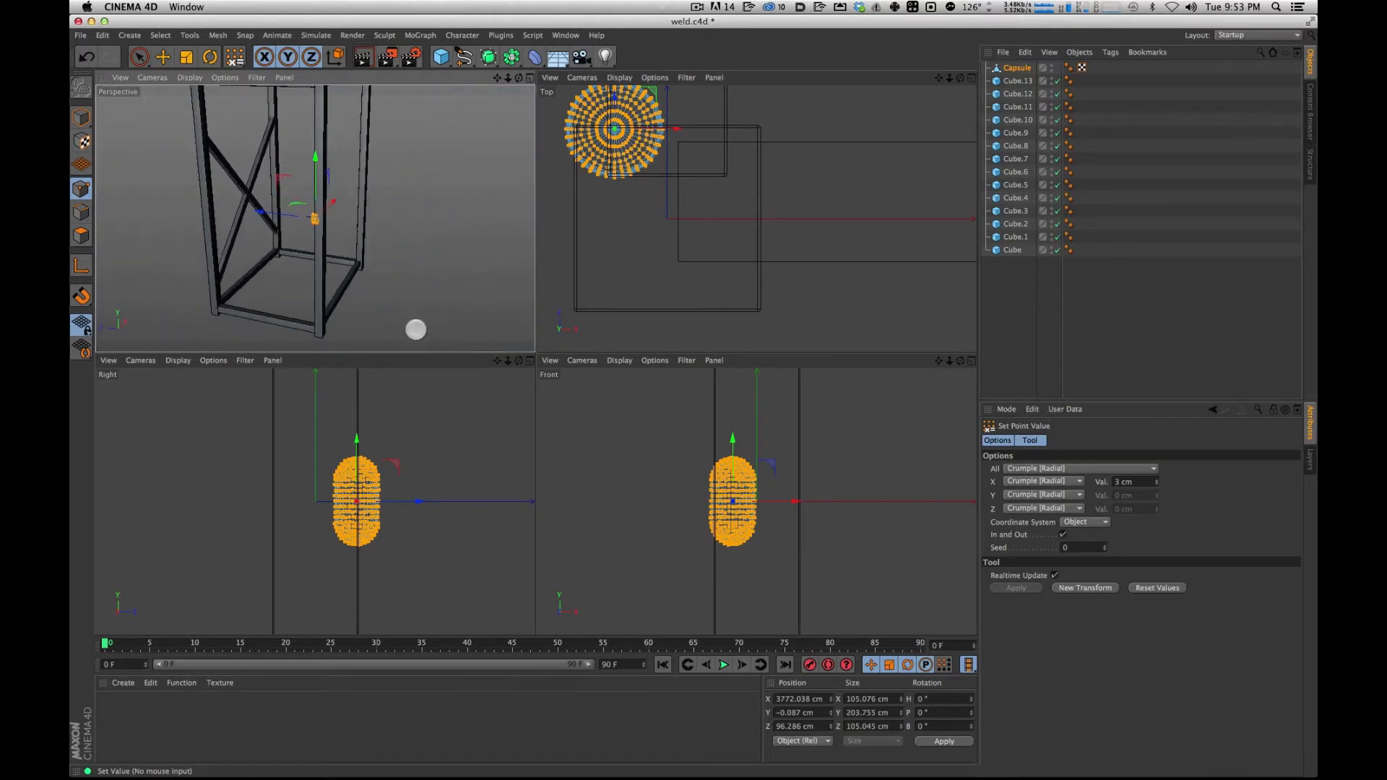
{"action": "left_click_drag", "start_coordinate": [313, 154], "coordinate": [314, 270]}
{"action": "key", "text": "s"}
{"action": "left_click_drag", "start_coordinate": [412, 189], "coordinate": [258, 91], "text": "alt"}
{"action": "right_click_drag", "start_coordinate": [436, 188], "coordinate": [396, 223], "text": "alt"}
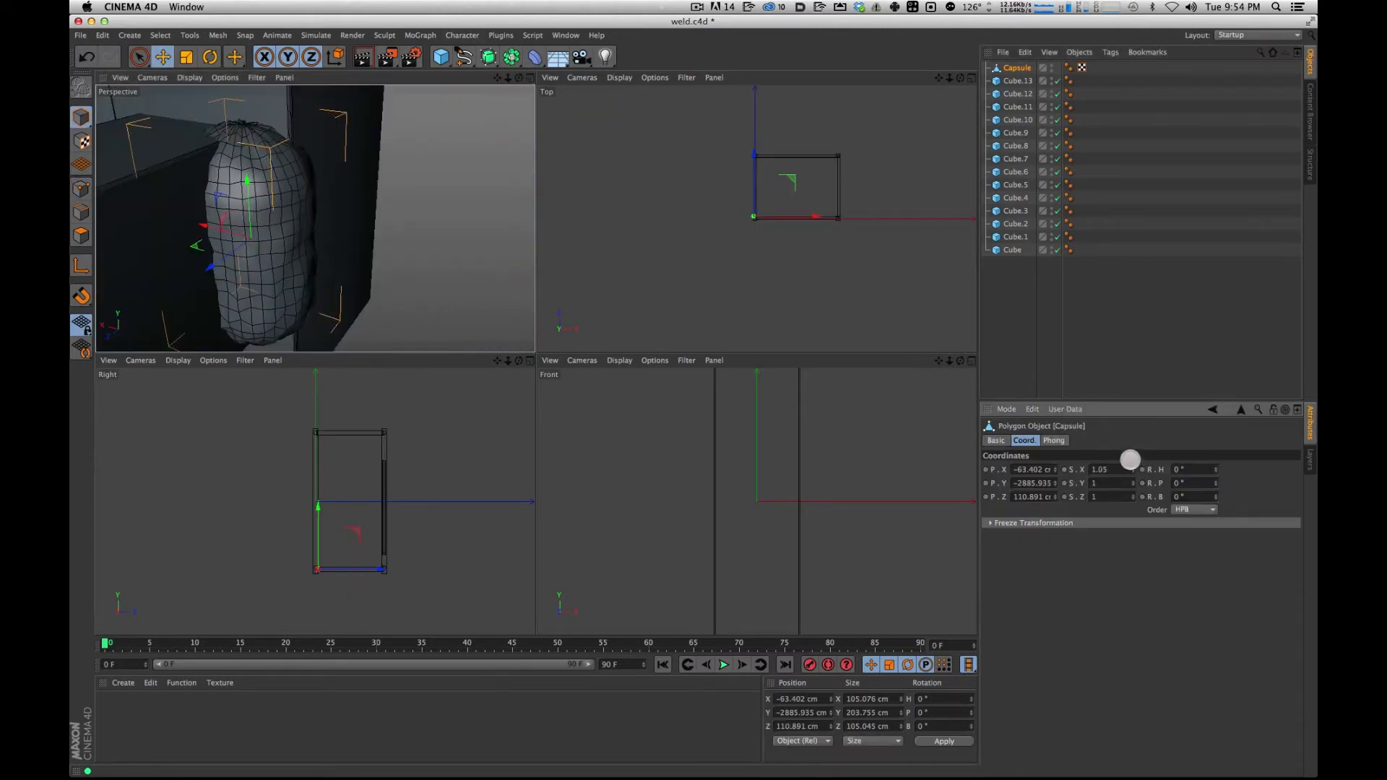
Scale the capsule to about 0.57 in X, 0.91 in Y and 0.68 in Z to fit the joint.
{"action": "mouse_move", "coordinate": [1129, 492]}
{"action": "left_mouse_down"}
{"action": "mouse_move", "coordinate": [1129, 505]}
{"action": "mouse_move", "coordinate": [1132, 479]}
{"action": "left_mouse_up"}
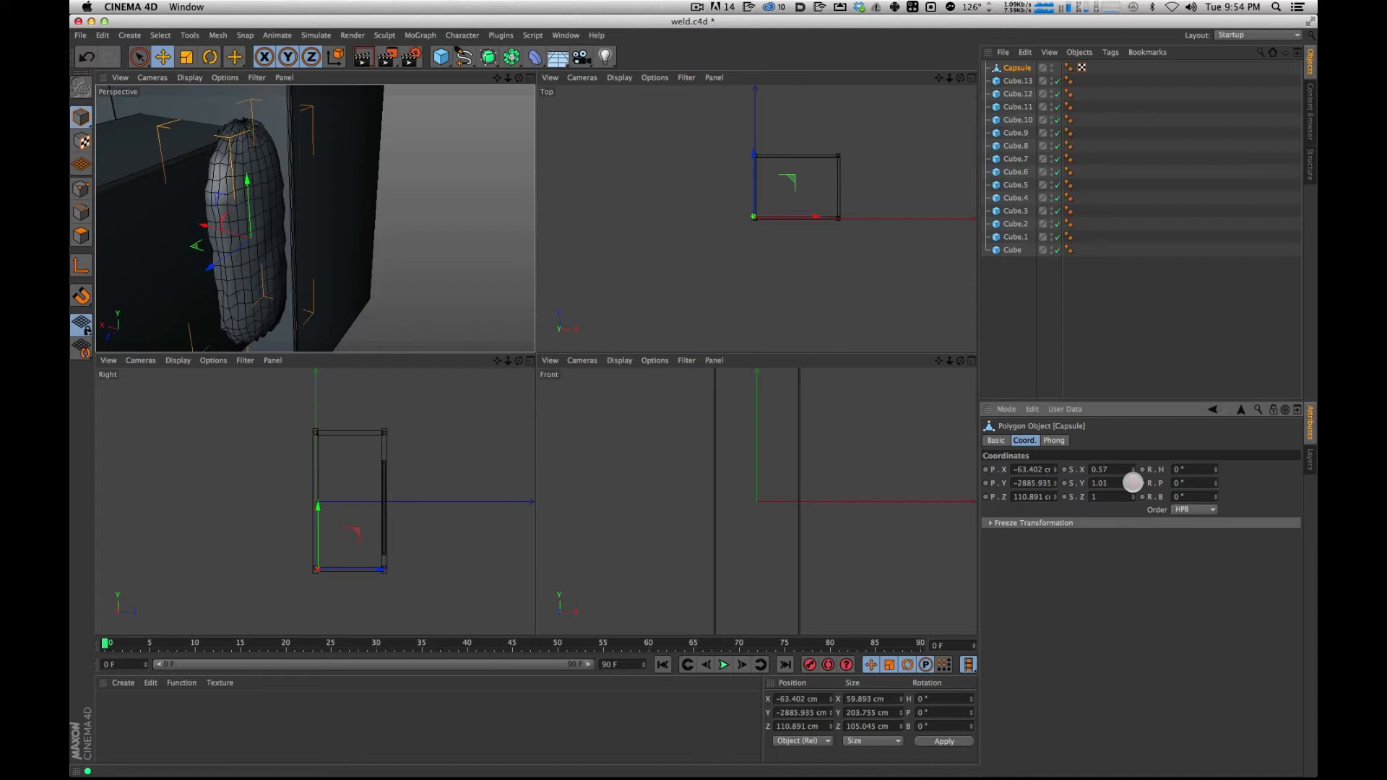
{"action": "left_click_drag", "start_coordinate": [1133, 489], "coordinate": [1134, 491]}
{"action": "left_click_drag", "start_coordinate": [314, 271], "coordinate": [366, 269], "text": "alt"}
{"action": "left_click_drag", "start_coordinate": [1132, 500], "coordinate": [1131, 503]}
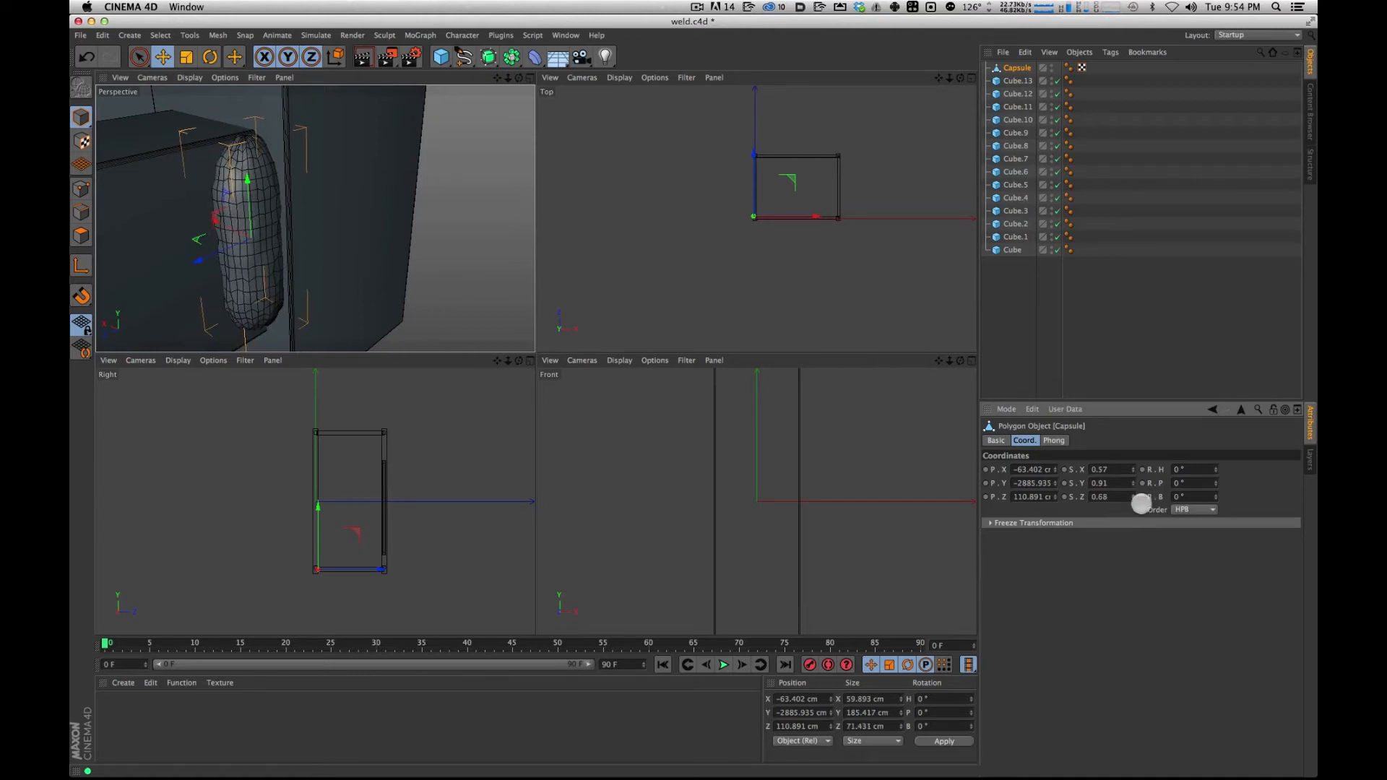
Nudge the capsule into the seam between crossbeam and post, at about X -59 cm, Y -2894 cm and Z 96 cm.
{"action": "left_click_drag", "start_coordinate": [229, 174], "coordinate": [291, 130], "text": "alt"}
{"action": "left_click_drag", "start_coordinate": [198, 271], "coordinate": [205, 260]}
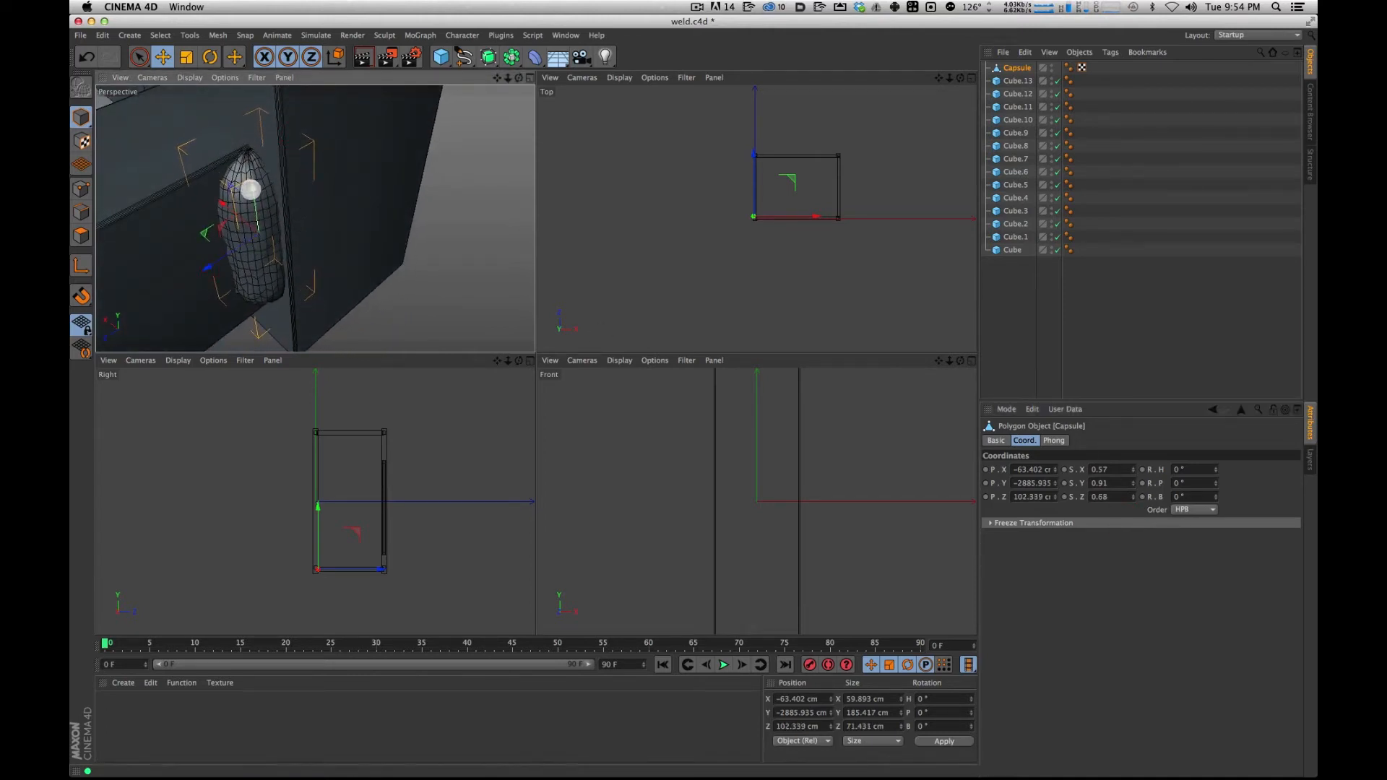
{"action": "mouse_move", "coordinate": [253, 196]}
{"action": "left_mouse_down"}
{"action": "mouse_move", "coordinate": [231, 121]}
{"action": "mouse_move", "coordinate": [192, 124]}
{"action": "mouse_move", "coordinate": [228, 183]}
{"action": "left_mouse_up"}
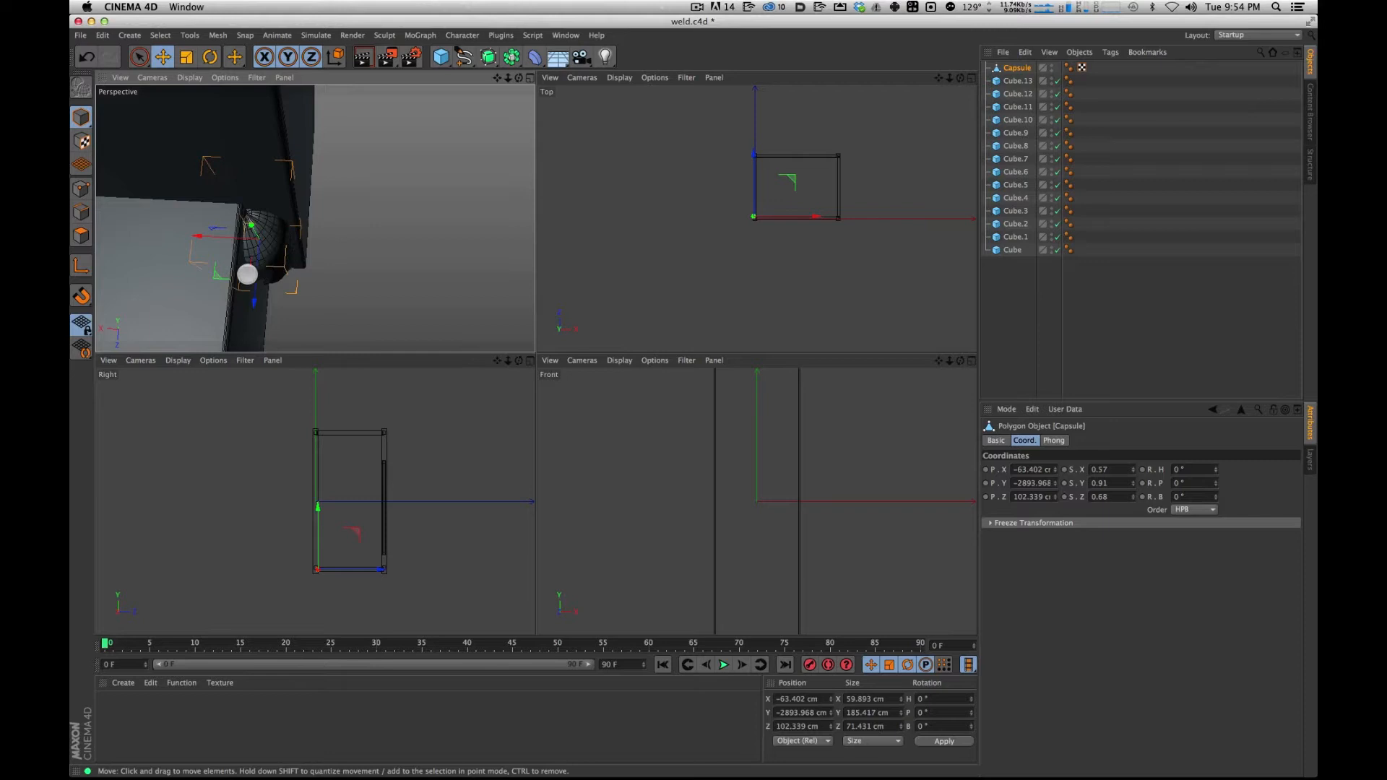
{"action": "left_click_drag", "start_coordinate": [267, 246], "coordinate": [282, 214], "text": "alt"}
{"action": "left_click_drag", "start_coordinate": [205, 232], "coordinate": [197, 228]}
{"action": "left_click_drag", "start_coordinate": [236, 284], "coordinate": [238, 276]}
Render a preview of the bottom corner joint with the weld capsule, keeping the capsule selected.
{"action": "mouse_move", "coordinate": [267, 135]}
{"action": "left_mouse_down", "text": "alt"}
{"action": "mouse_move", "coordinate": [383, 115]}
{"action": "mouse_move", "coordinate": [406, 192]}
{"action": "mouse_move", "coordinate": [455, 173]}
{"action": "mouse_move", "coordinate": [171, 253]}
{"action": "mouse_move", "coordinate": [230, 213]}
{"action": "mouse_move", "coordinate": [479, 161]}
{"action": "mouse_move", "coordinate": [371, 149]}
{"action": "left_mouse_up", "text": "alt"}
{"action": "key", "text": "ctrl+r"}
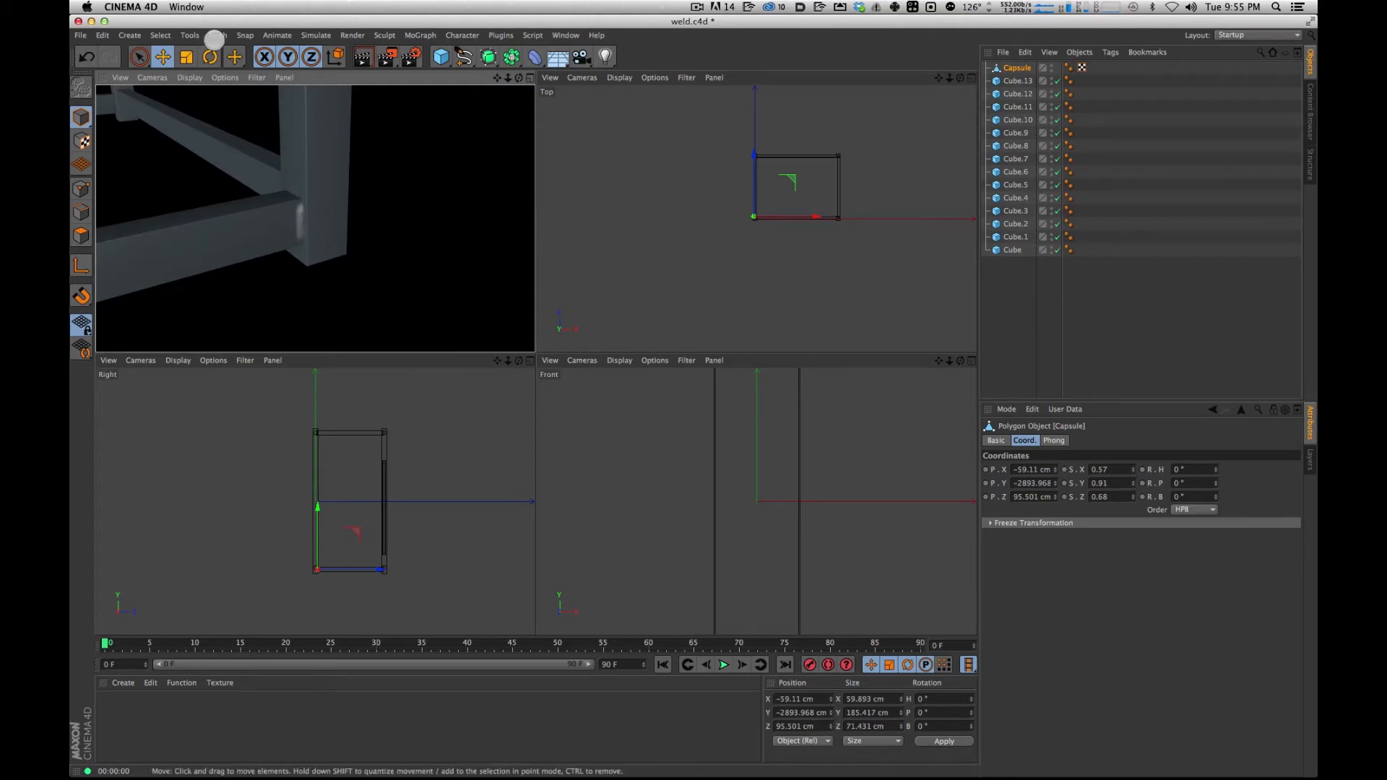
{"action": "left_click", "coordinate": [1068, 207]}
{"action": "left_click", "coordinate": [1012, 67]}
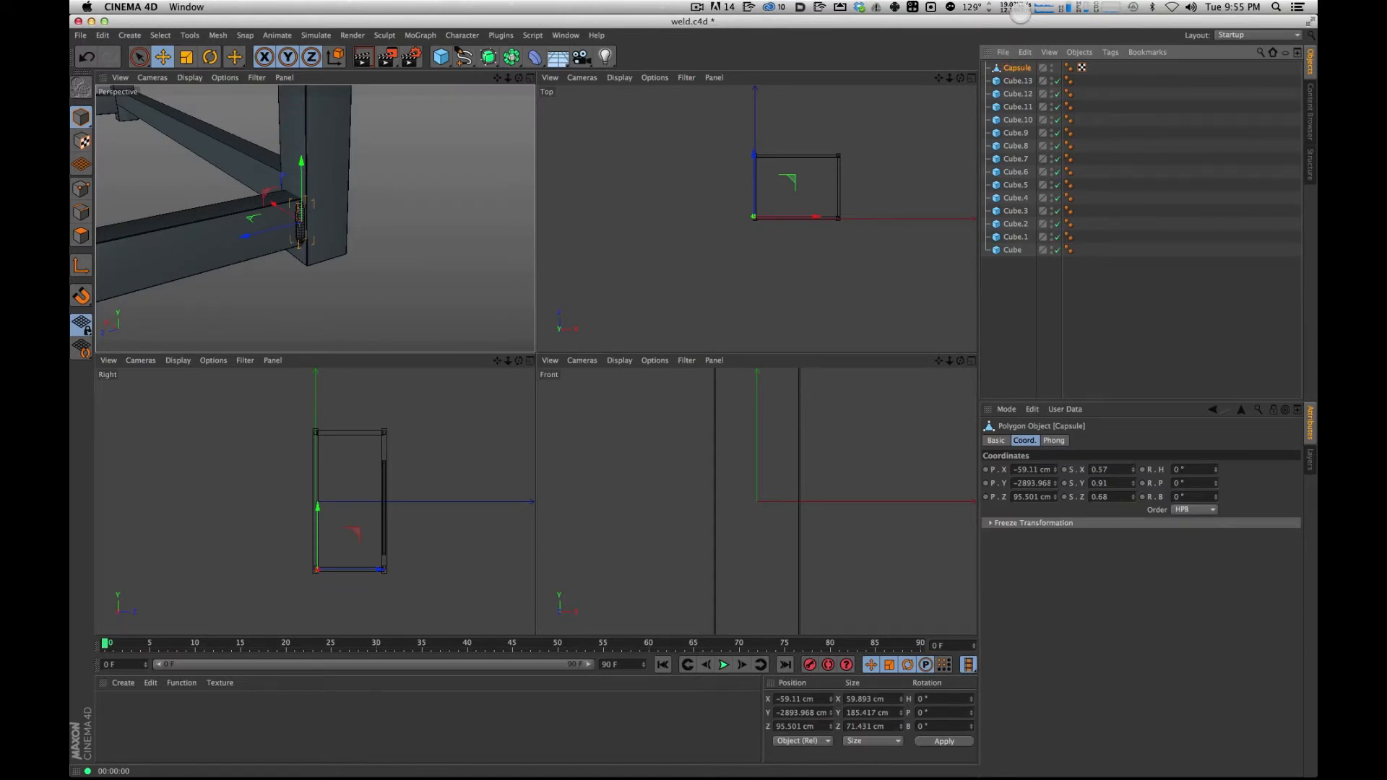
Duplicate the weld capsule above the bottom crossbeam at about Y -2775 cm and rotate the copy to 90° bank.
{"action": "key", "text": "o"}
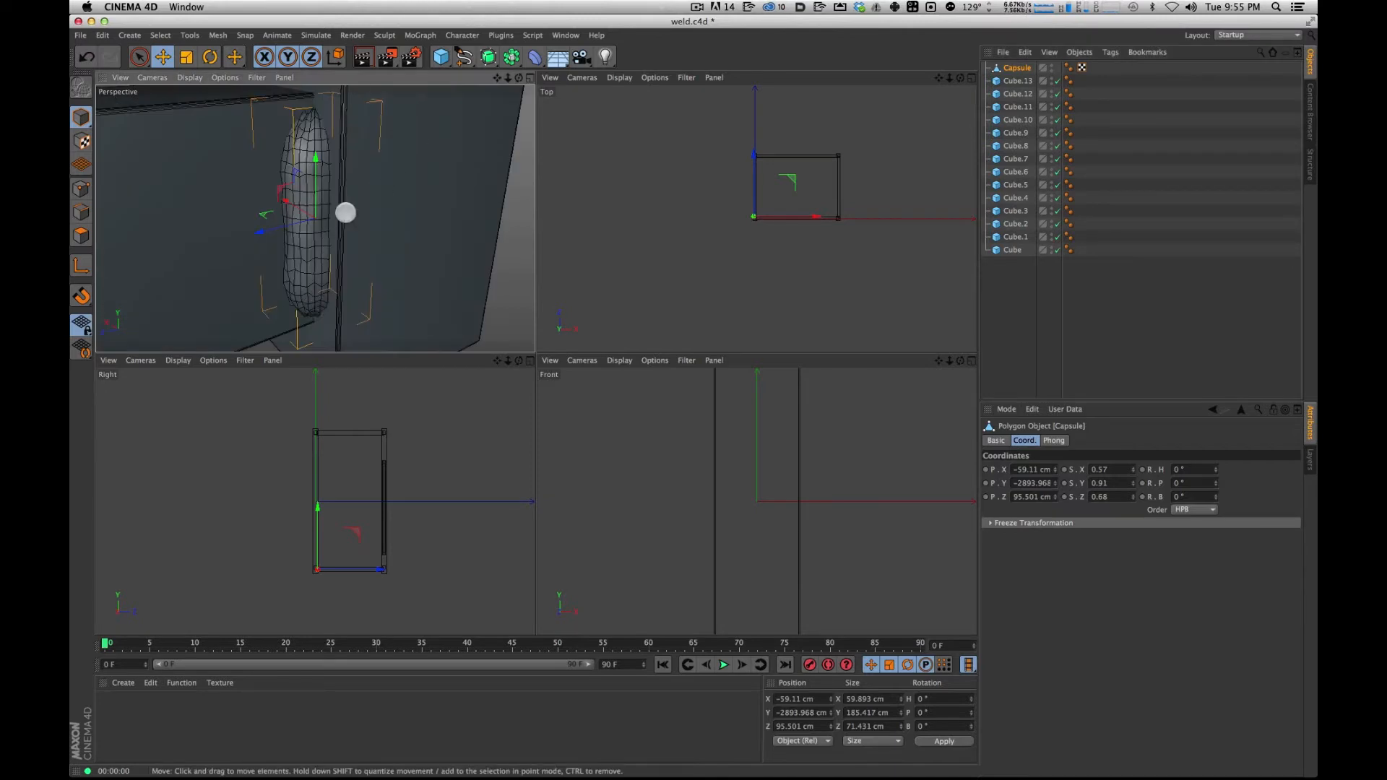
{"action": "right_click_drag", "start_coordinate": [425, 167], "coordinate": [305, 193], "text": "alt"}
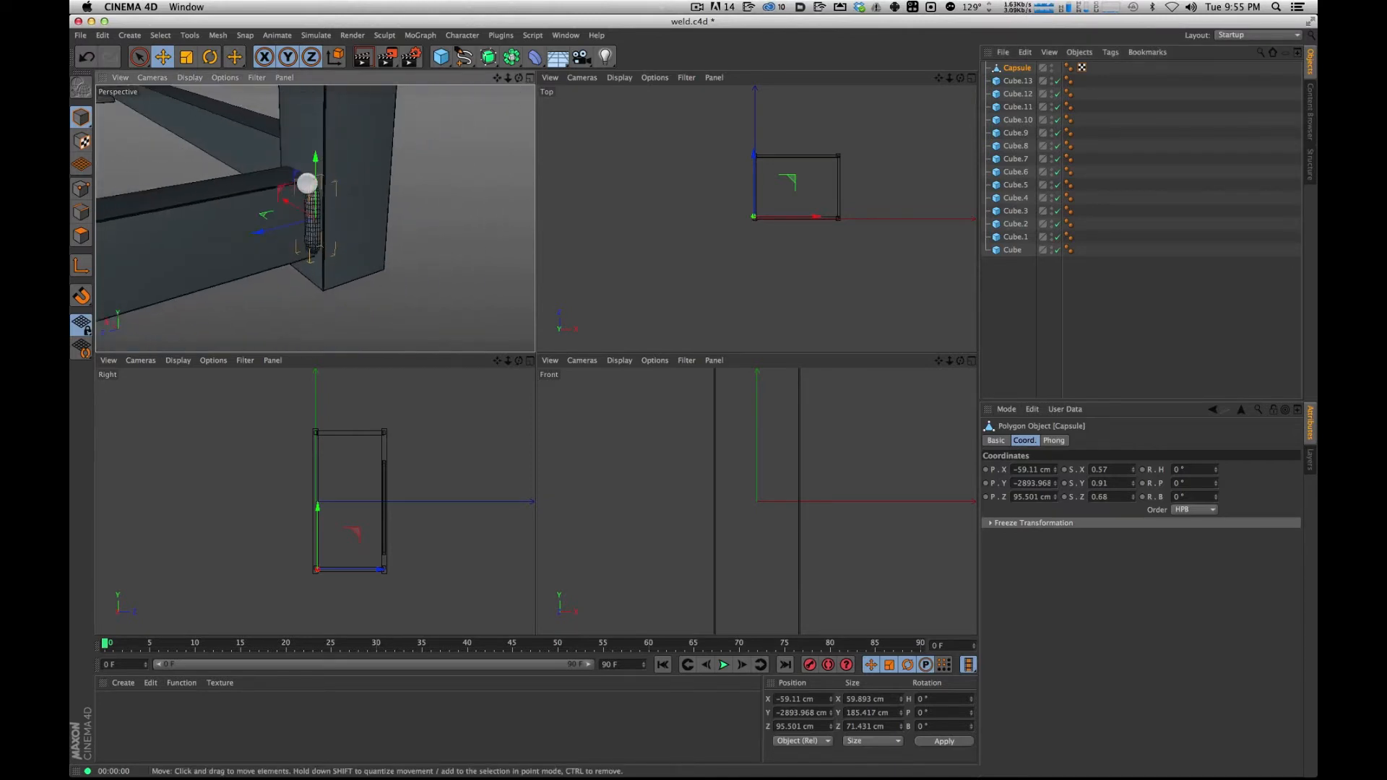
{"action": "left_click_drag", "start_coordinate": [369, 177], "coordinate": [323, 234], "text": "alt"}
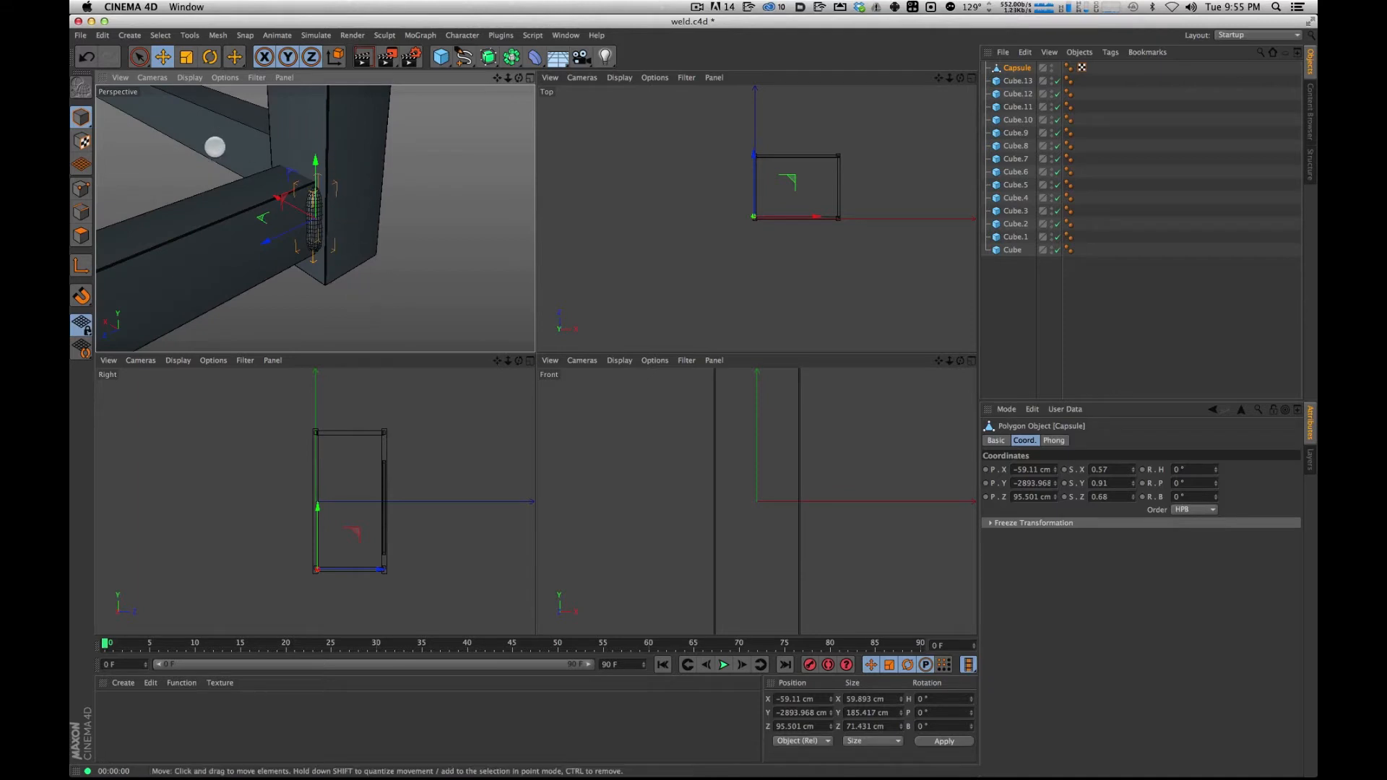
{"action": "left_click_drag", "start_coordinate": [218, 166], "coordinate": [260, 216], "text": "alt"}
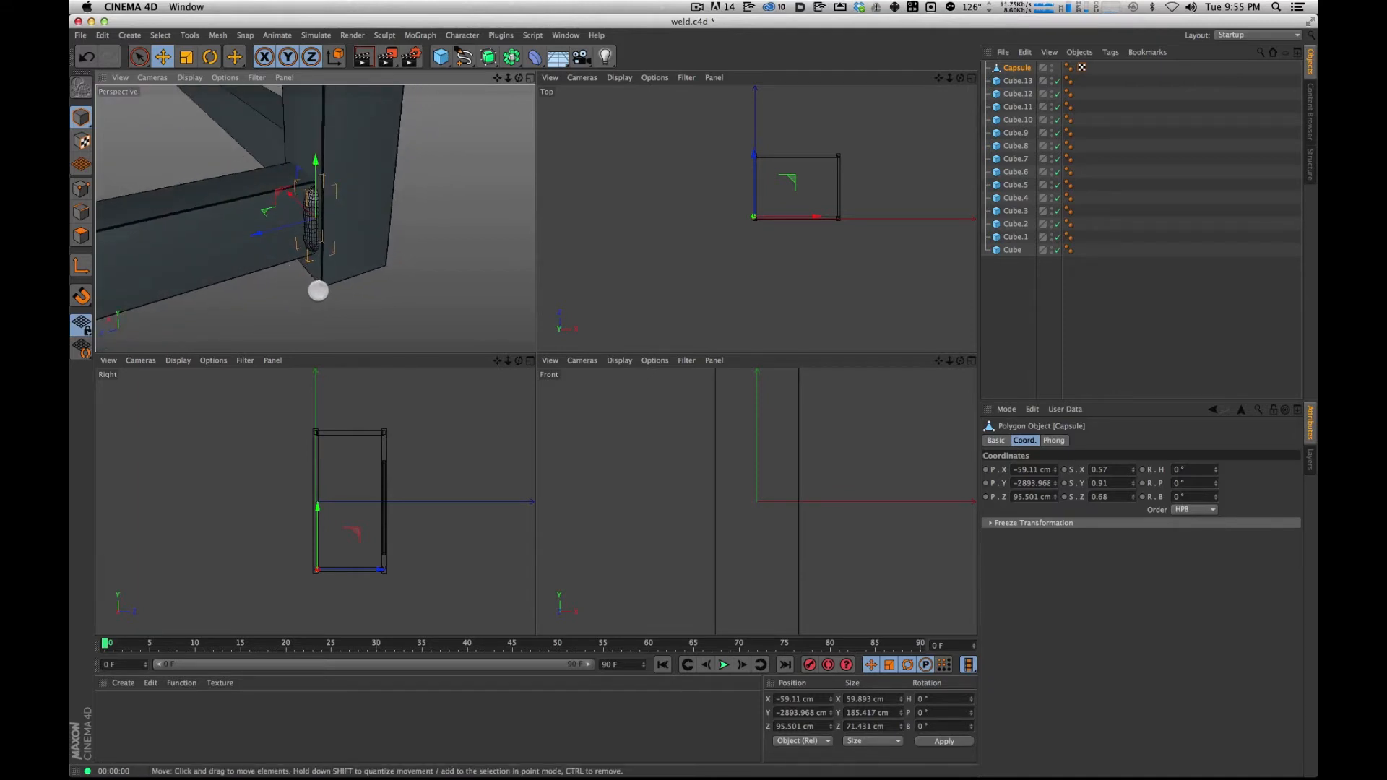
{"action": "left_click_drag", "start_coordinate": [349, 185], "coordinate": [312, 107], "text": "alt"}
{"action": "key", "text": "r"}
{"action": "left_click_drag", "start_coordinate": [338, 154], "coordinate": [286, 92]}
{"action": "key", "text": "e"}
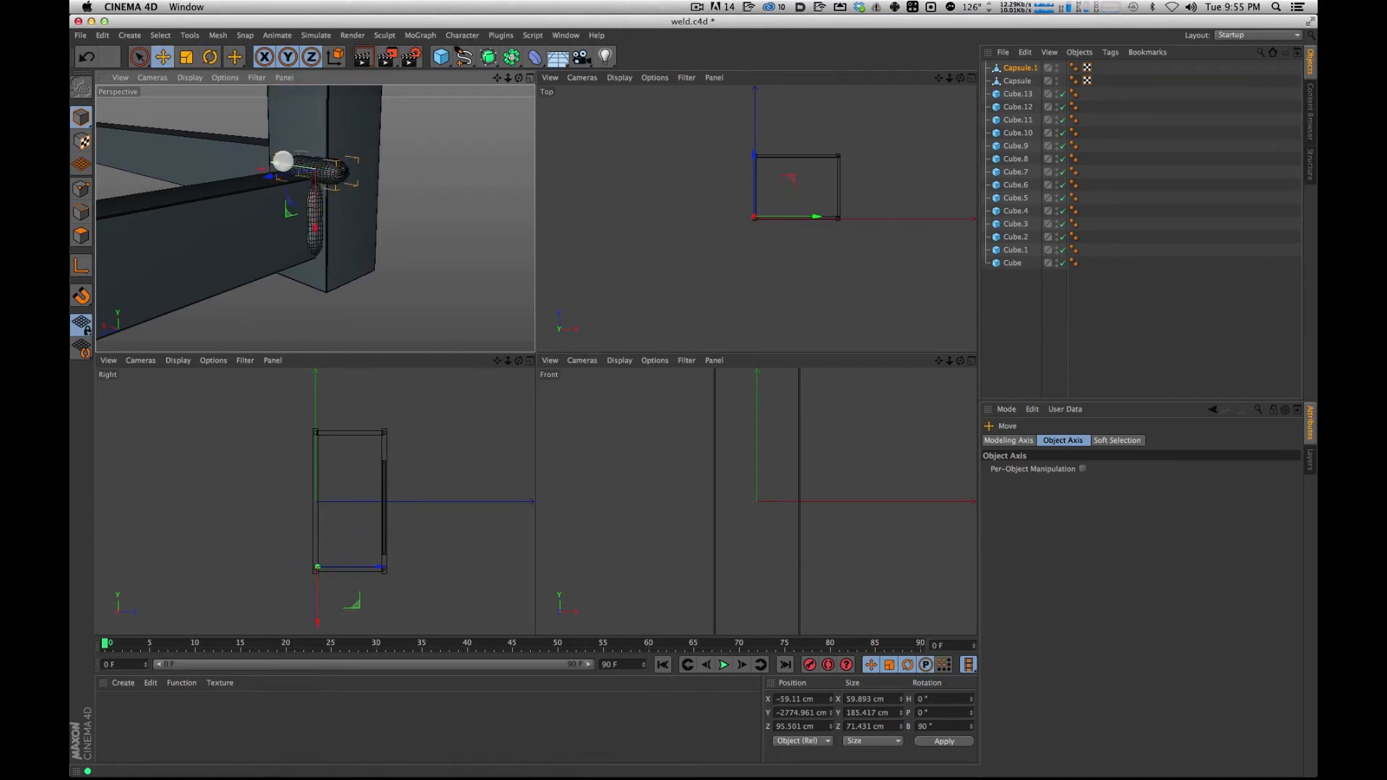
Shorten the rotated capsule to about 109 cm and fit it into the crossbeam's upper seam at about X 1, Y -2796, Z 82 cm.
{"action": "left_click_drag", "start_coordinate": [258, 153], "coordinate": [261, 153]}
{"action": "left_click_drag", "start_coordinate": [412, 161], "coordinate": [238, 218], "text": "alt"}
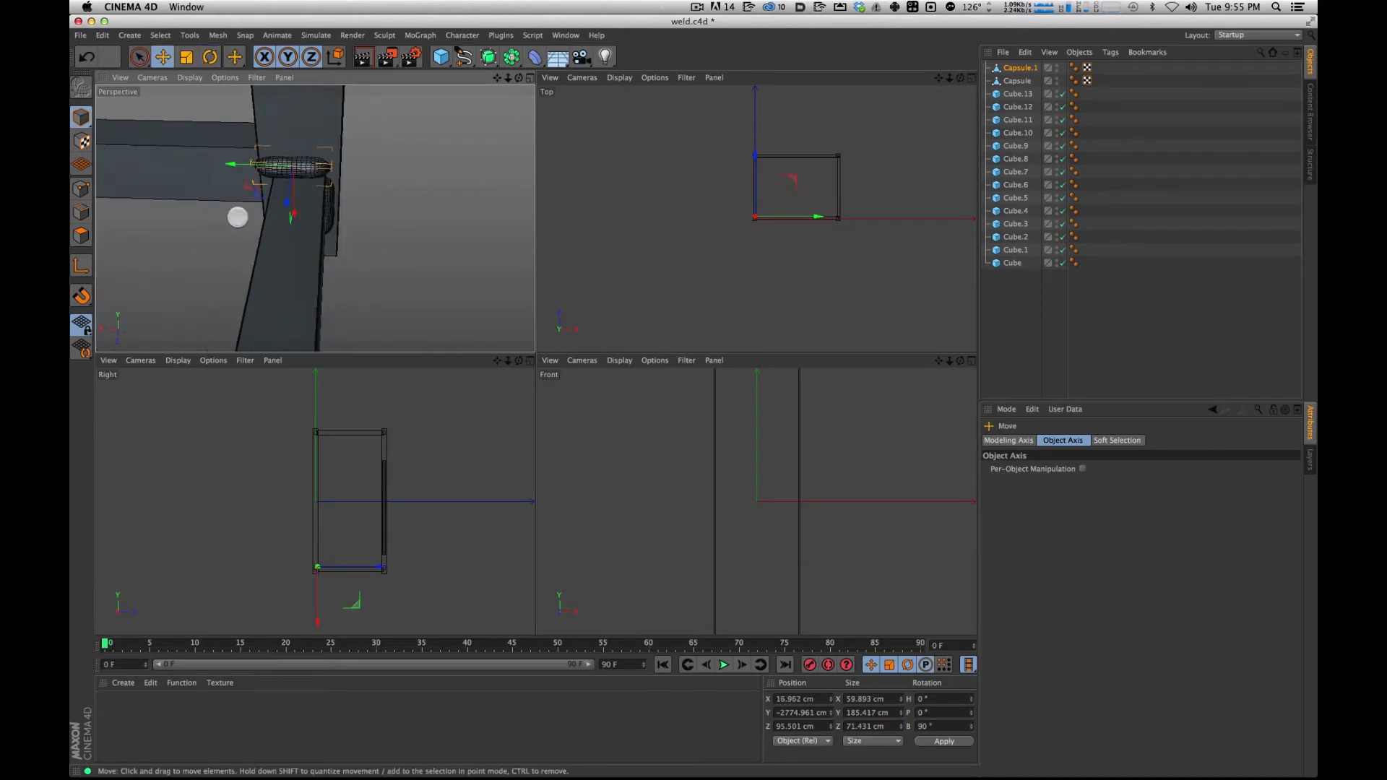
{"action": "key", "text": "t"}
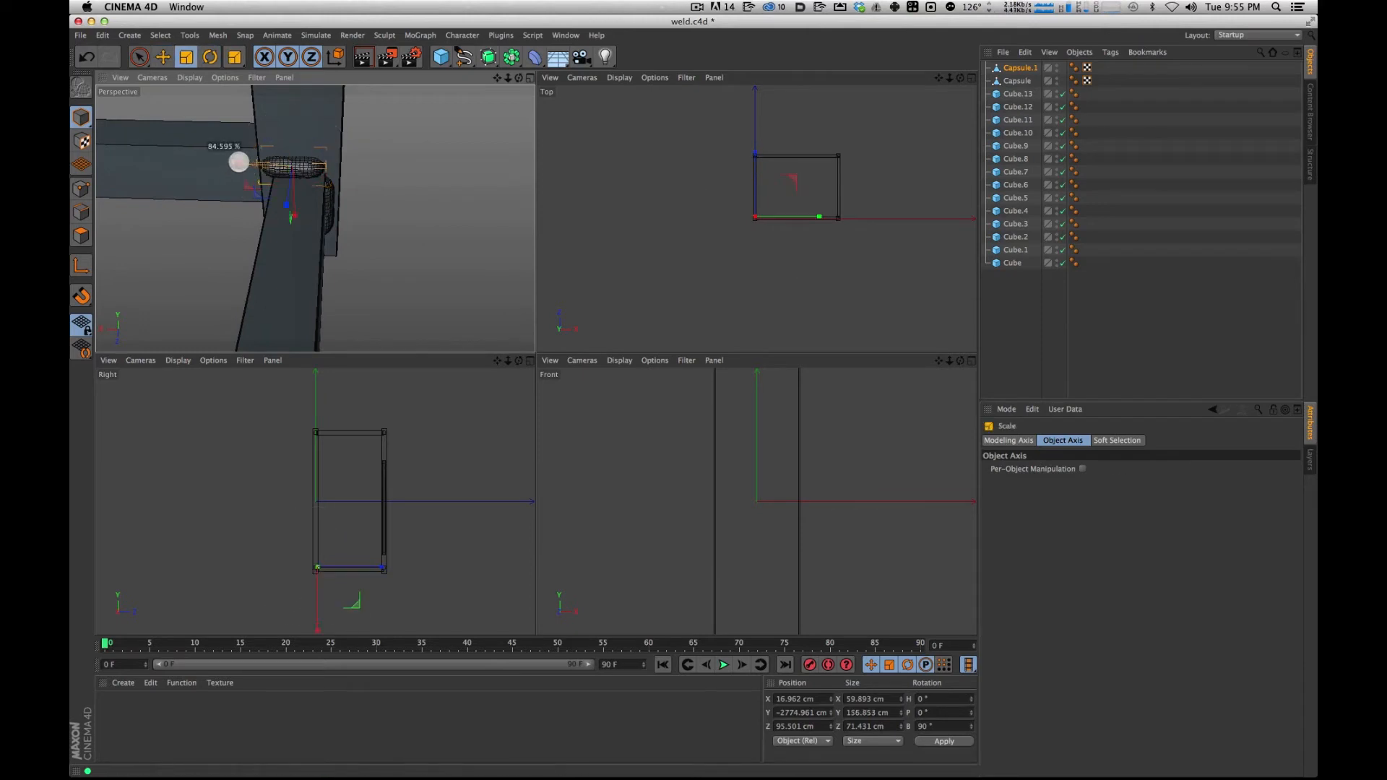
{"action": "left_click_drag", "start_coordinate": [253, 163], "coordinate": [303, 216]}
{"action": "key", "text": "e"}
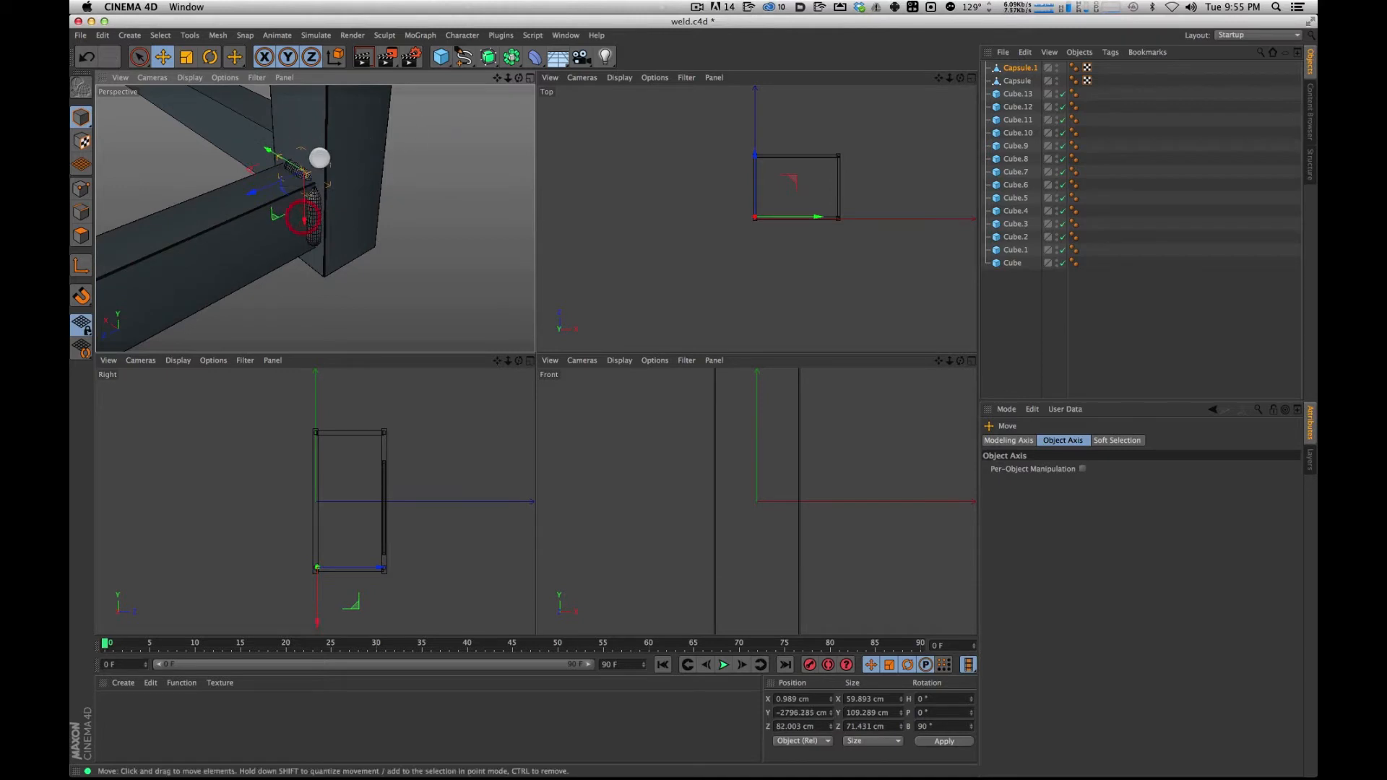
Stretch the upper seam capsule along its length to about 134 cm.
{"action": "left_click_drag", "start_coordinate": [427, 161], "coordinate": [349, 145], "text": "alt"}
{"action": "right_click_drag", "start_coordinate": [353, 148], "coordinate": [390, 172], "text": "alt"}
{"action": "key", "text": "t"}
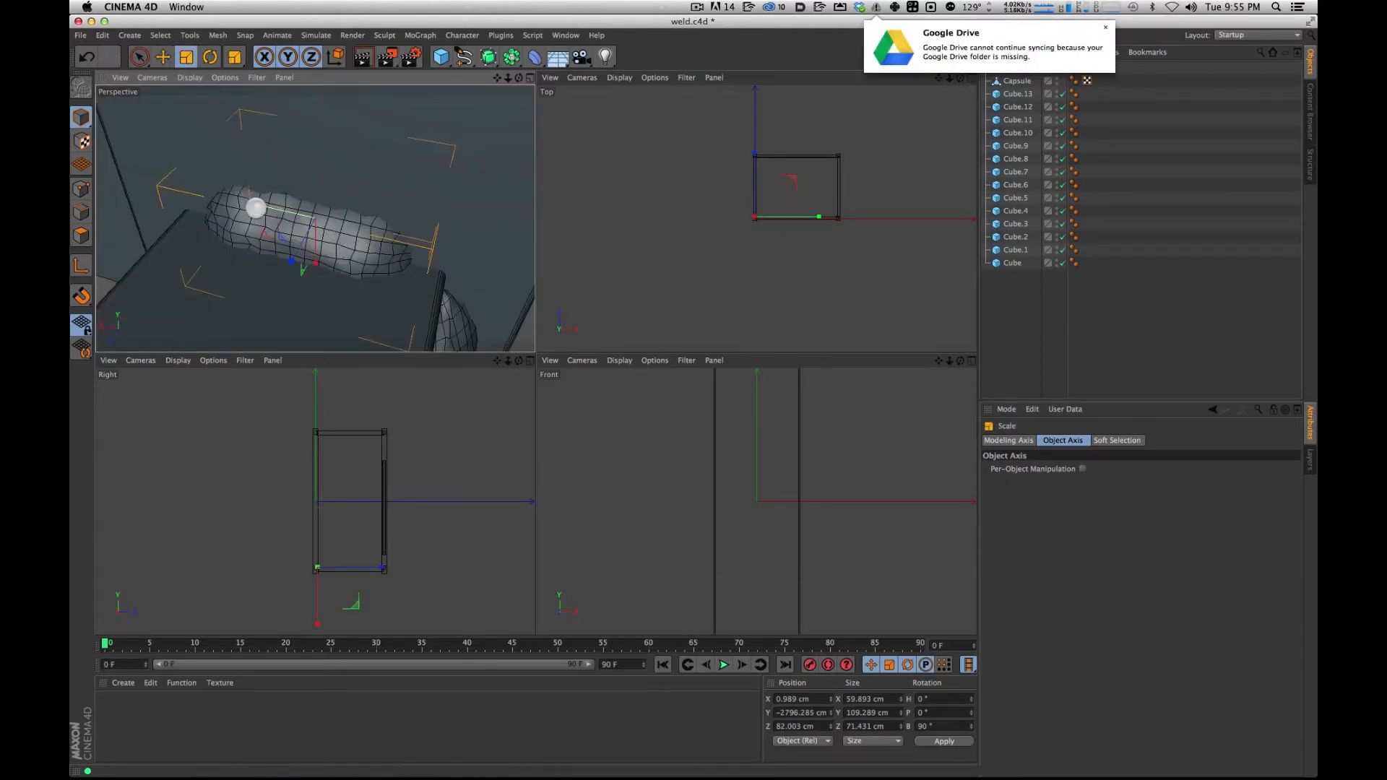
{"action": "left_click_drag", "start_coordinate": [263, 204], "coordinate": [244, 199]}
{"action": "left_click_drag", "start_coordinate": [453, 176], "coordinate": [311, 247], "text": "alt"}
Duplicate the vertical capsule across to the crossbeam's opposite side, at about X 55 cm.
{"action": "left_click", "coordinate": [343, 278]}
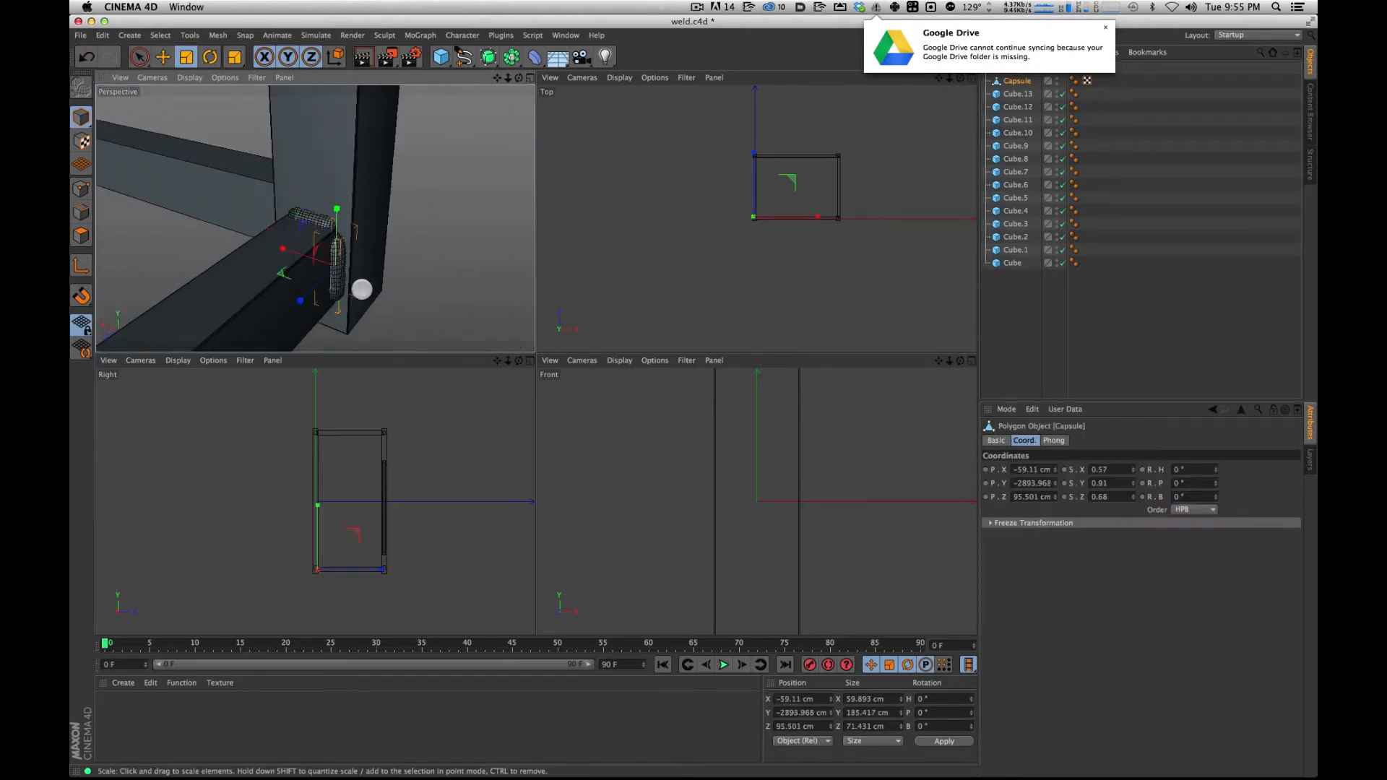
{"action": "key", "text": "e"}
{"action": "left_click_drag", "start_coordinate": [248, 232], "coordinate": [234, 227], "text": "ctrl"}
{"action": "left_click_drag", "start_coordinate": [381, 205], "coordinate": [431, 179], "text": "alt"}
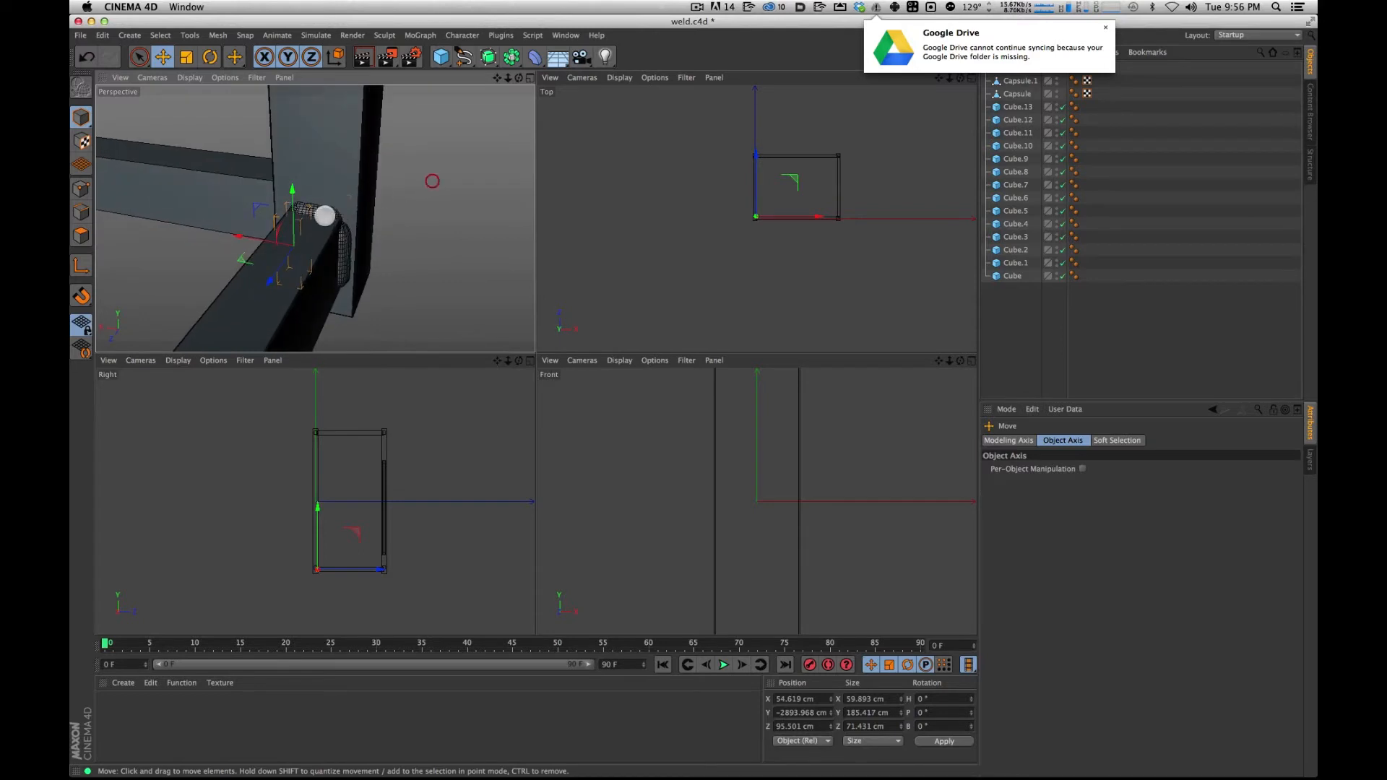
Lower the upper seam capsule to about Y -2803 cm and duplicate it onto the crossbeam's underside at about Y -2984 cm.
{"action": "left_click", "coordinate": [316, 218]}
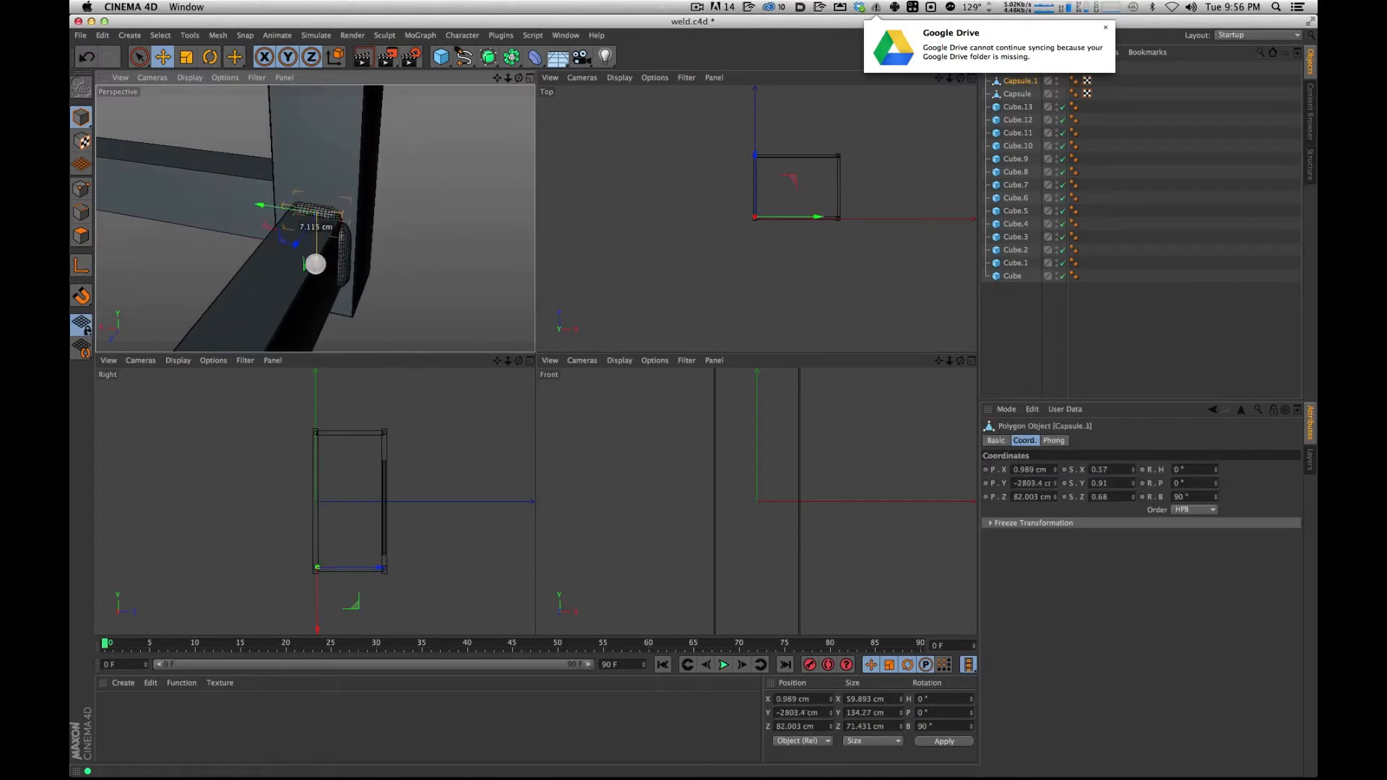
{"action": "left_click_drag", "start_coordinate": [319, 314], "coordinate": [316, 329], "text": "ctrl"}
{"action": "key", "text": "s"}
{"action": "left_click_drag", "start_coordinate": [325, 216], "coordinate": [309, 239], "text": "alt"}
{"action": "left_click_drag", "start_coordinate": [375, 198], "coordinate": [442, 137], "text": "alt"}
{"action": "right_click_drag", "start_coordinate": [477, 137], "coordinate": [301, 220], "text": "alt"}
{"action": "left_click_drag", "start_coordinate": [300, 220], "coordinate": [380, 166], "text": "alt"}
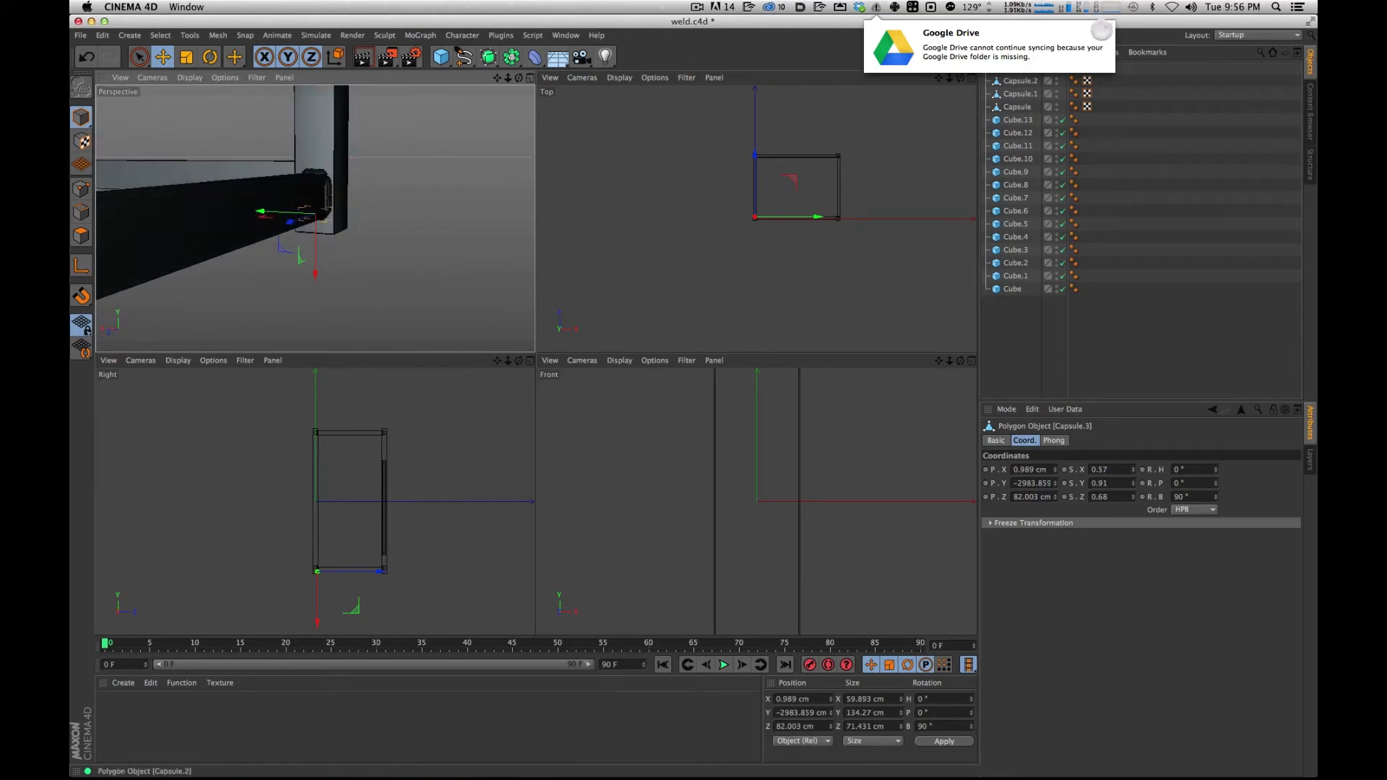
Group the four capsules under a null and rename the group Weld.
{"action": "left_click", "coordinate": [1105, 26]}
{"action": "left_click", "coordinate": [1189, 180]}
{"action": "left_click", "coordinate": [1012, 104]}
{"action": "left_click", "coordinate": [1020, 70], "text": "shift"}
{"action": "key", "text": "alt+g"}
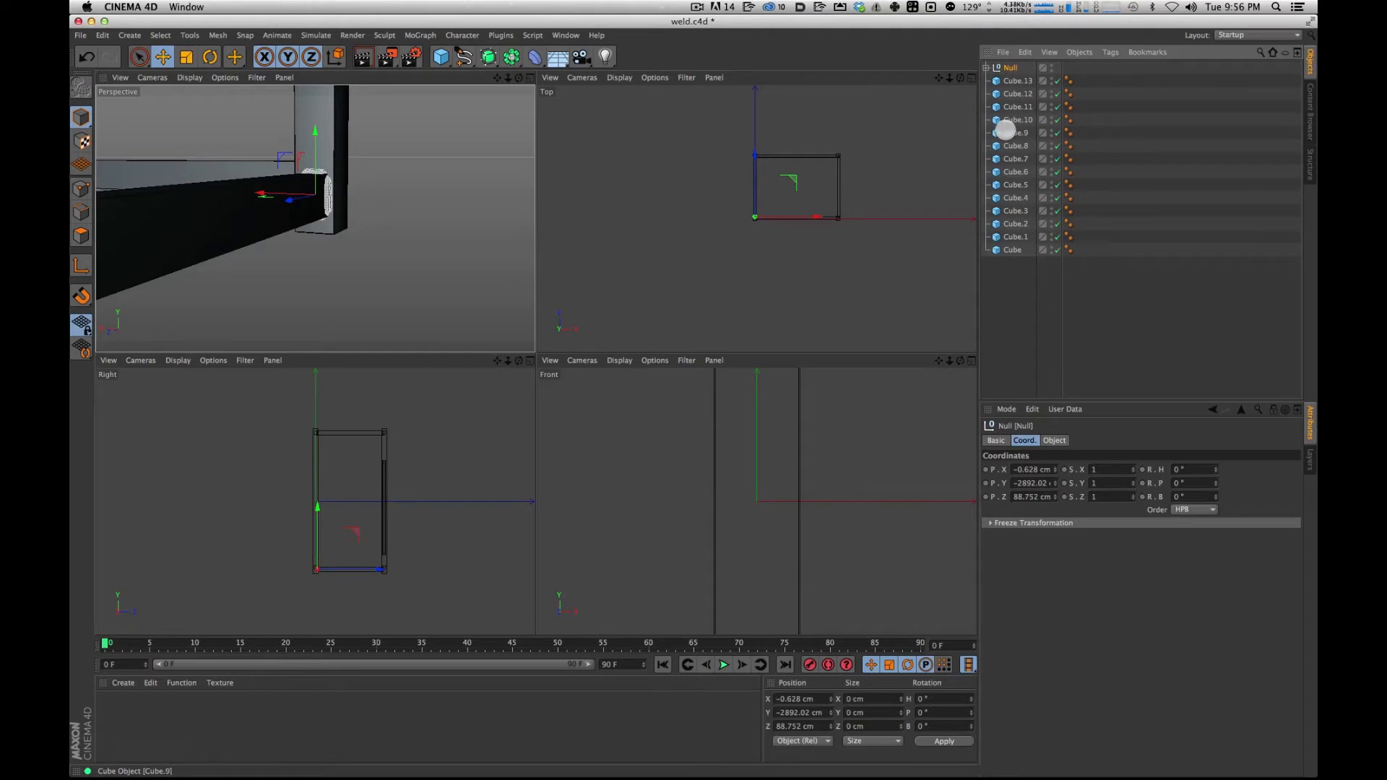
{"action": "left_click", "coordinate": [1185, 207]}
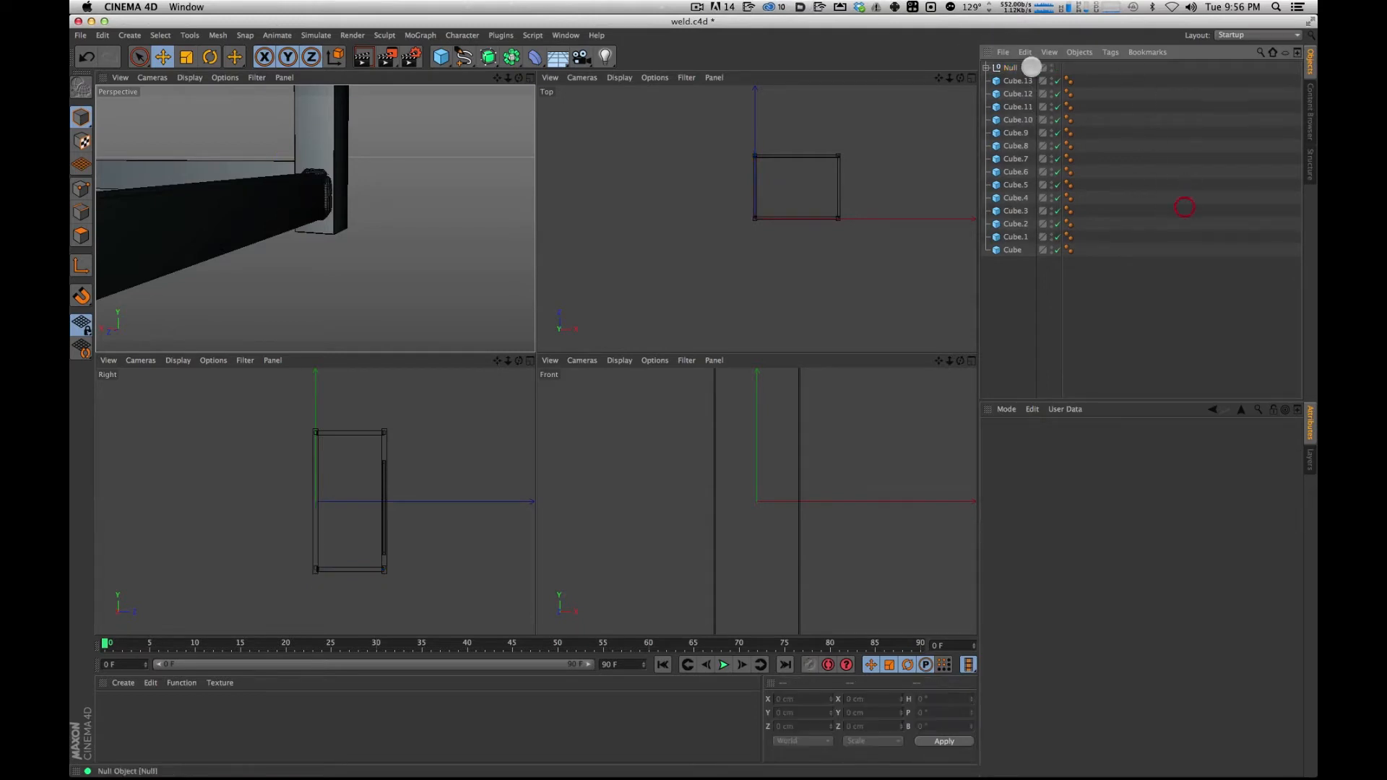
{"action": "left_click", "coordinate": [1010, 67]}
{"action": "type", "text": "We"}
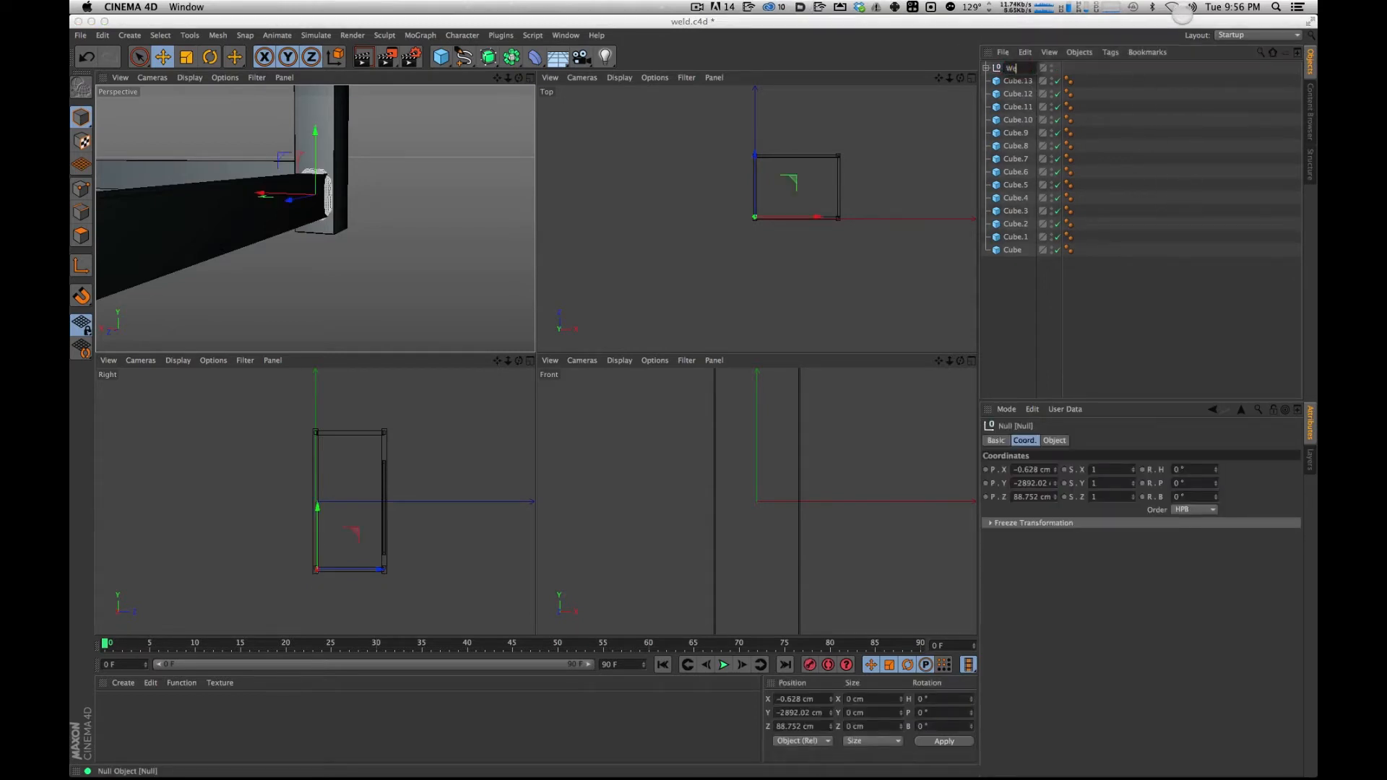
{"action": "type", "text": "ld"}
{"action": "key", "text": "Return"}
Group all the cubes under a null, rename the group Structure and clear the selection.
{"action": "left_click", "coordinate": [1014, 82]}
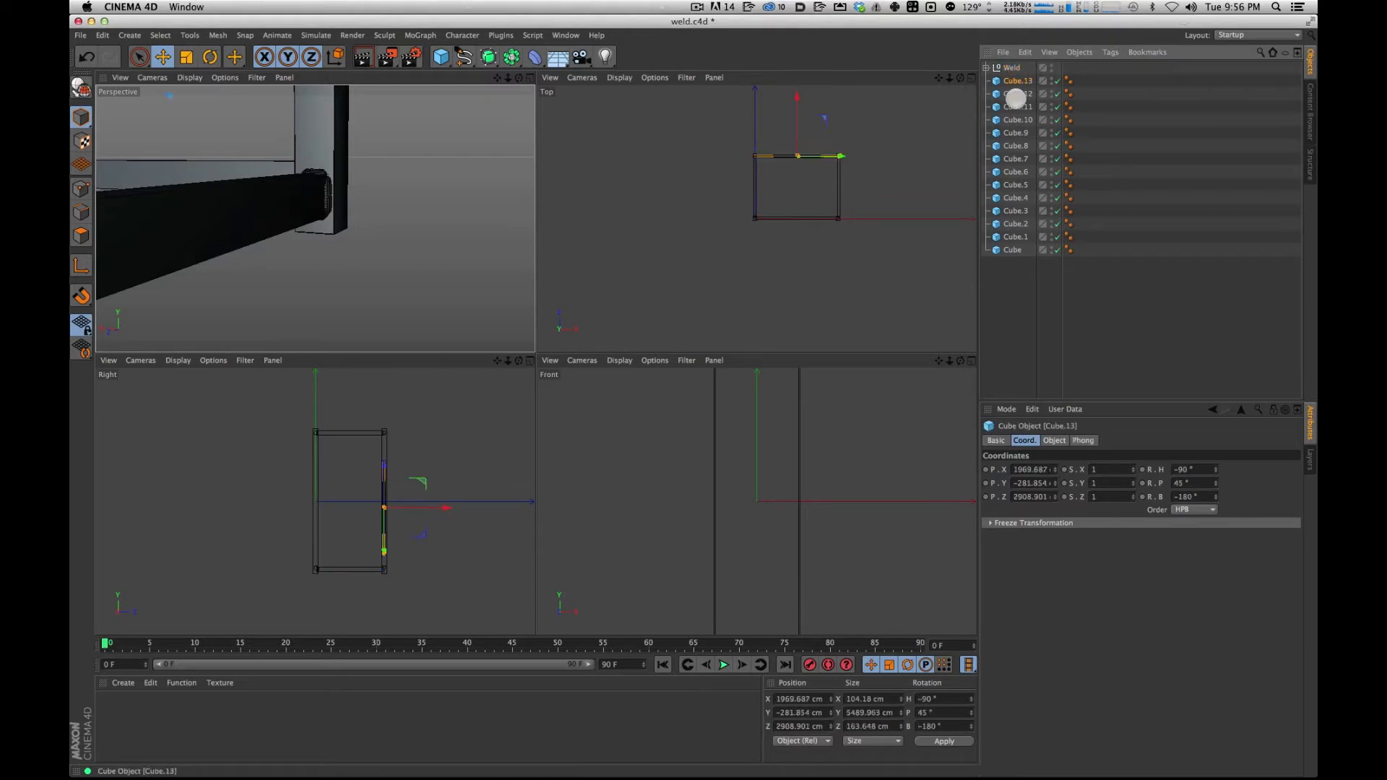
{"action": "left_click", "coordinate": [1015, 248], "text": "shift"}
{"action": "key", "text": "alt+g"}
{"action": "double_click", "coordinate": [1011, 80]}
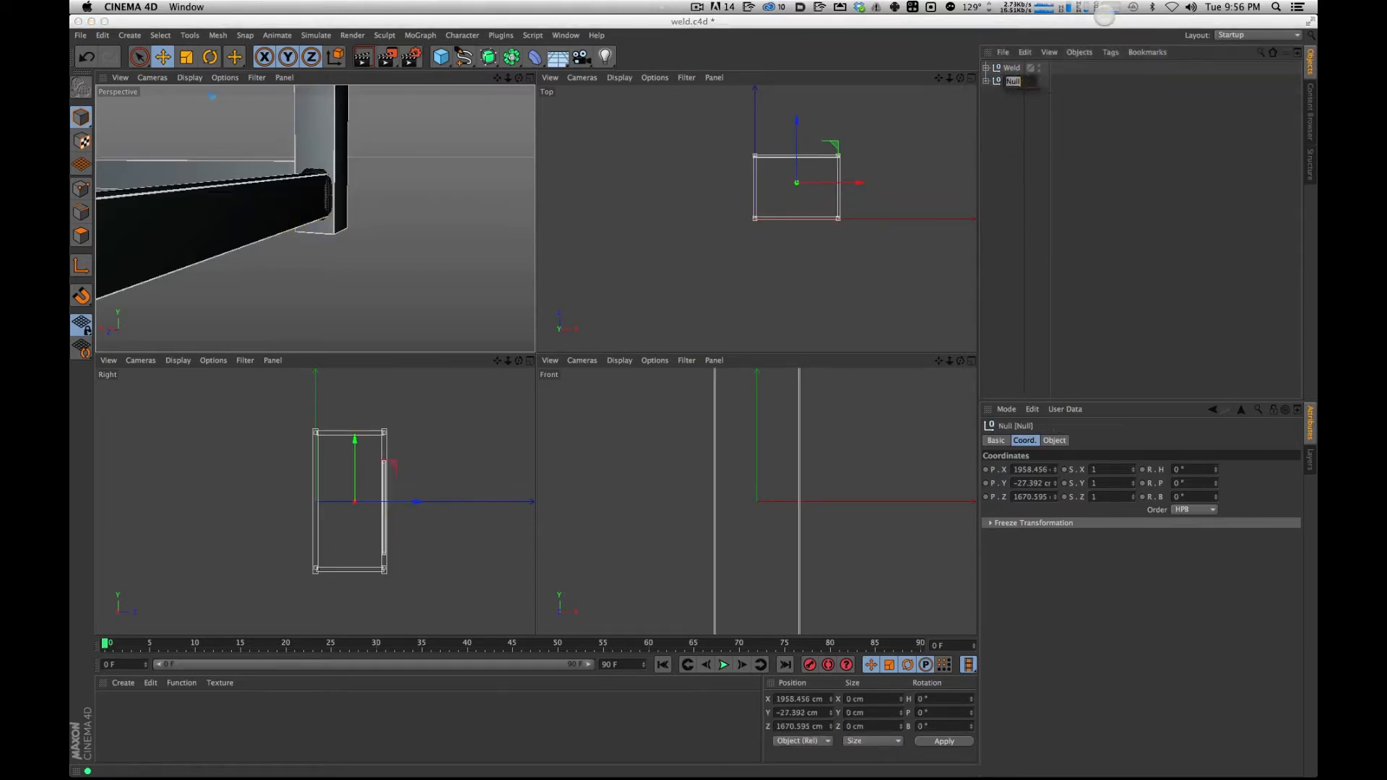
{"action": "type", "text": "Structure"}
{"action": "key", "text": "Return"}
{"action": "key", "text": "super+shift+a"}
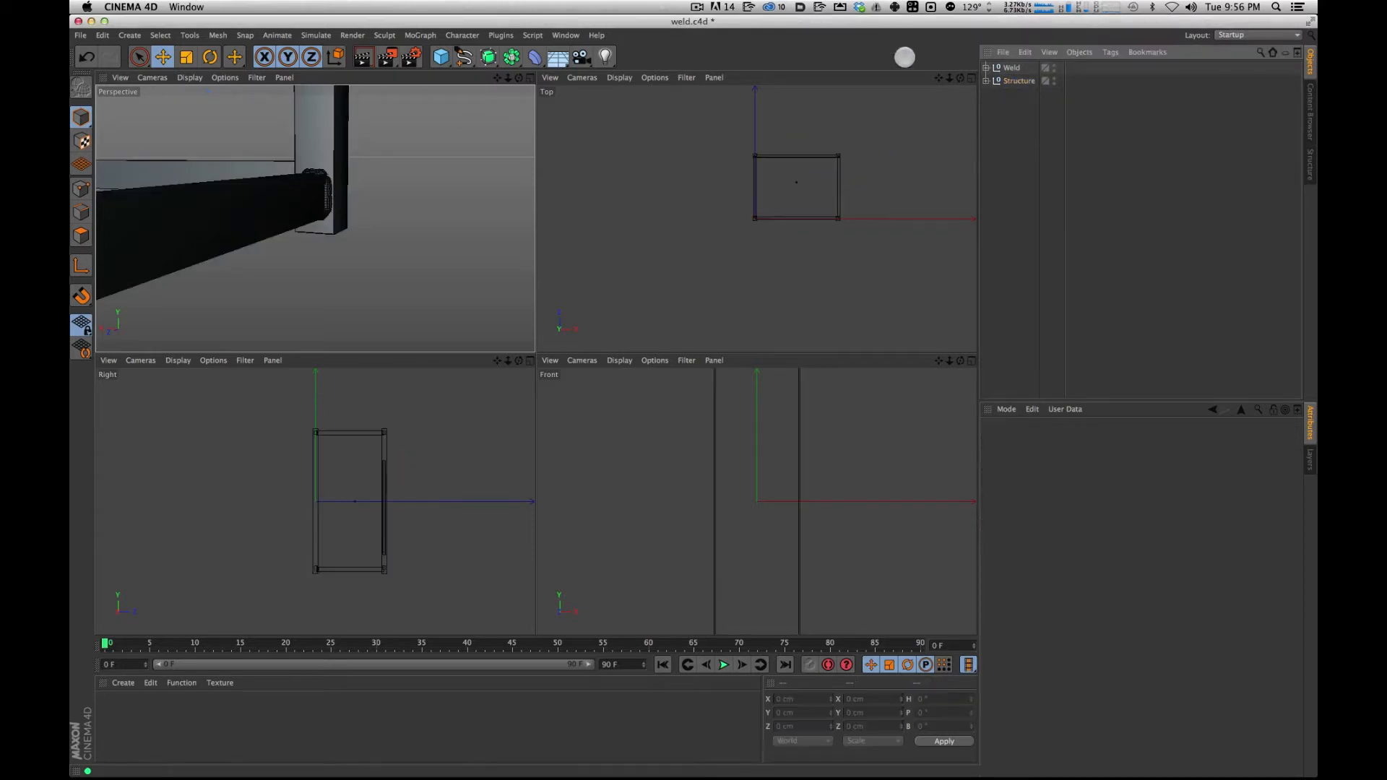
Select the Weld group and maximize the perspective view of the frame.
{"action": "left_click", "coordinate": [1007, 68]}
{"action": "left_click_drag", "start_coordinate": [354, 185], "coordinate": [396, 152], "text": "alt"}
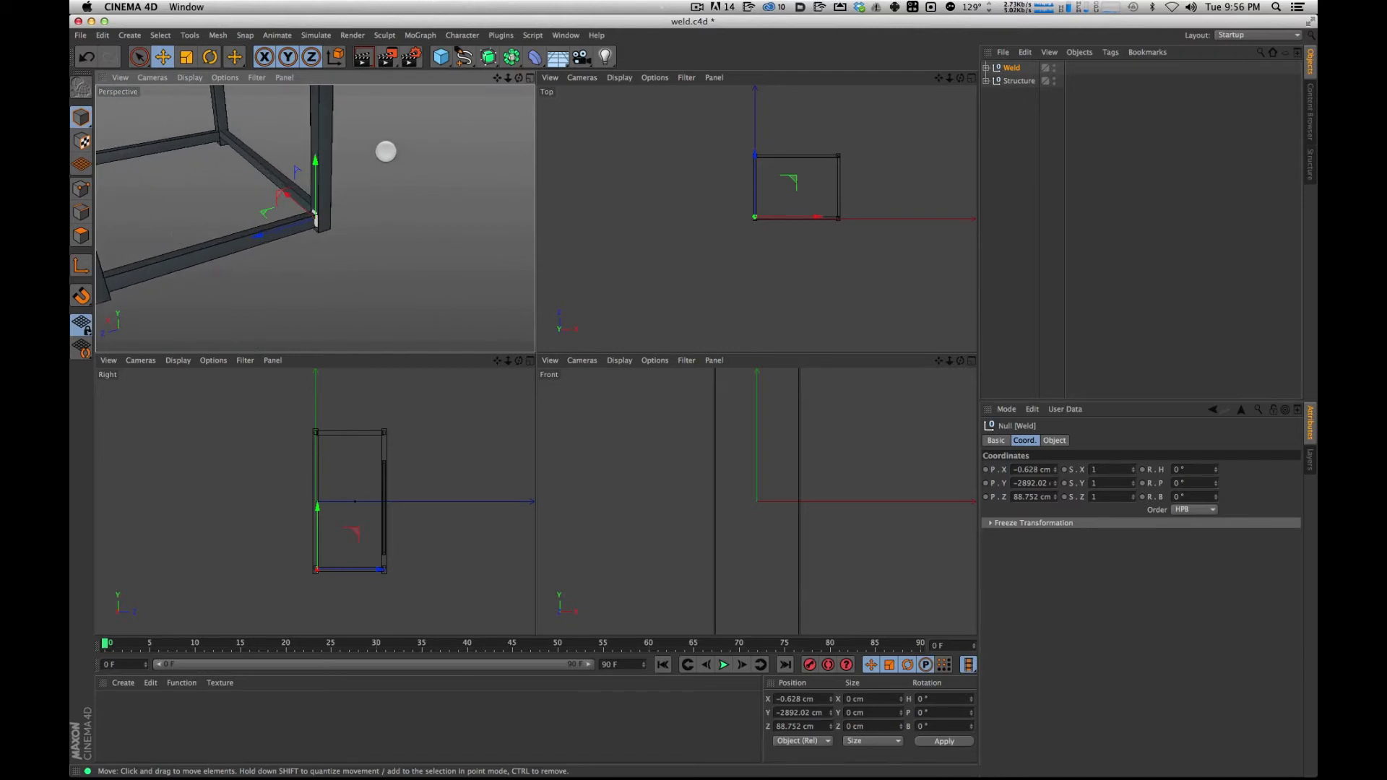
{"action": "left_click", "coordinate": [530, 77]}
{"action": "left_click_drag", "start_coordinate": [462, 242], "coordinate": [670, 352], "text": "alt"}
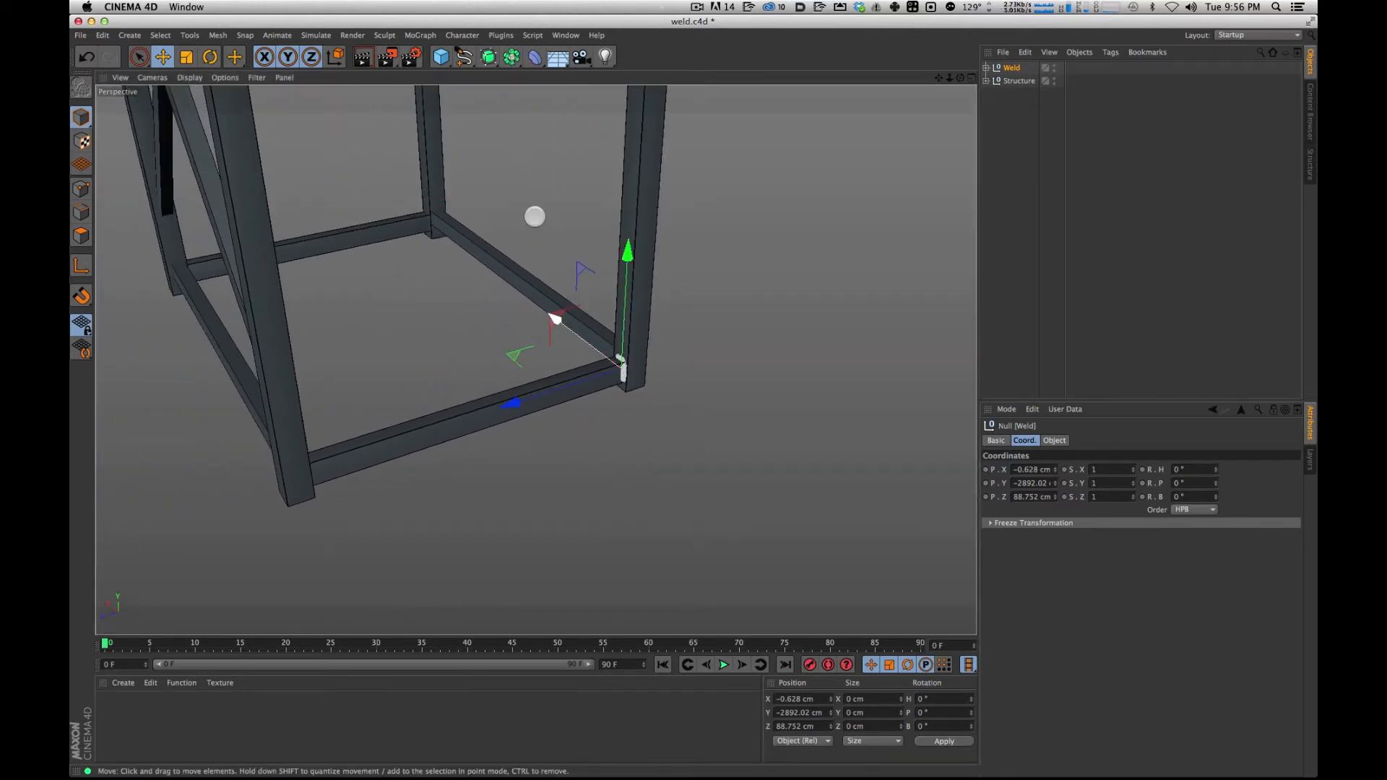
{"action": "left_click_drag", "start_coordinate": [372, 232], "coordinate": [297, 313], "text": "alt"}
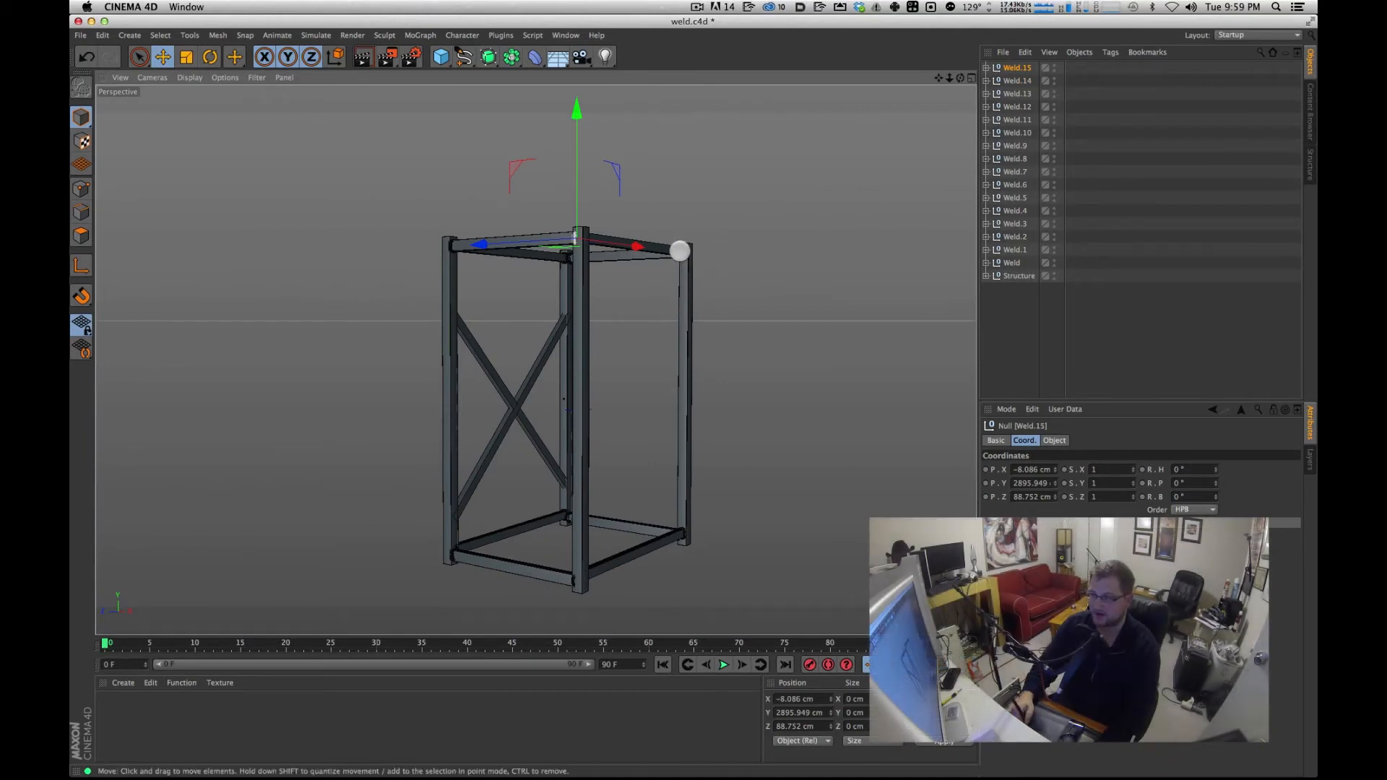
Copy and paste the Weld.15 group and move the copy down toward the cross braces, at about X 1438 cm and Y 358 cm.
{"action": "left_click", "coordinate": [1101, 311]}
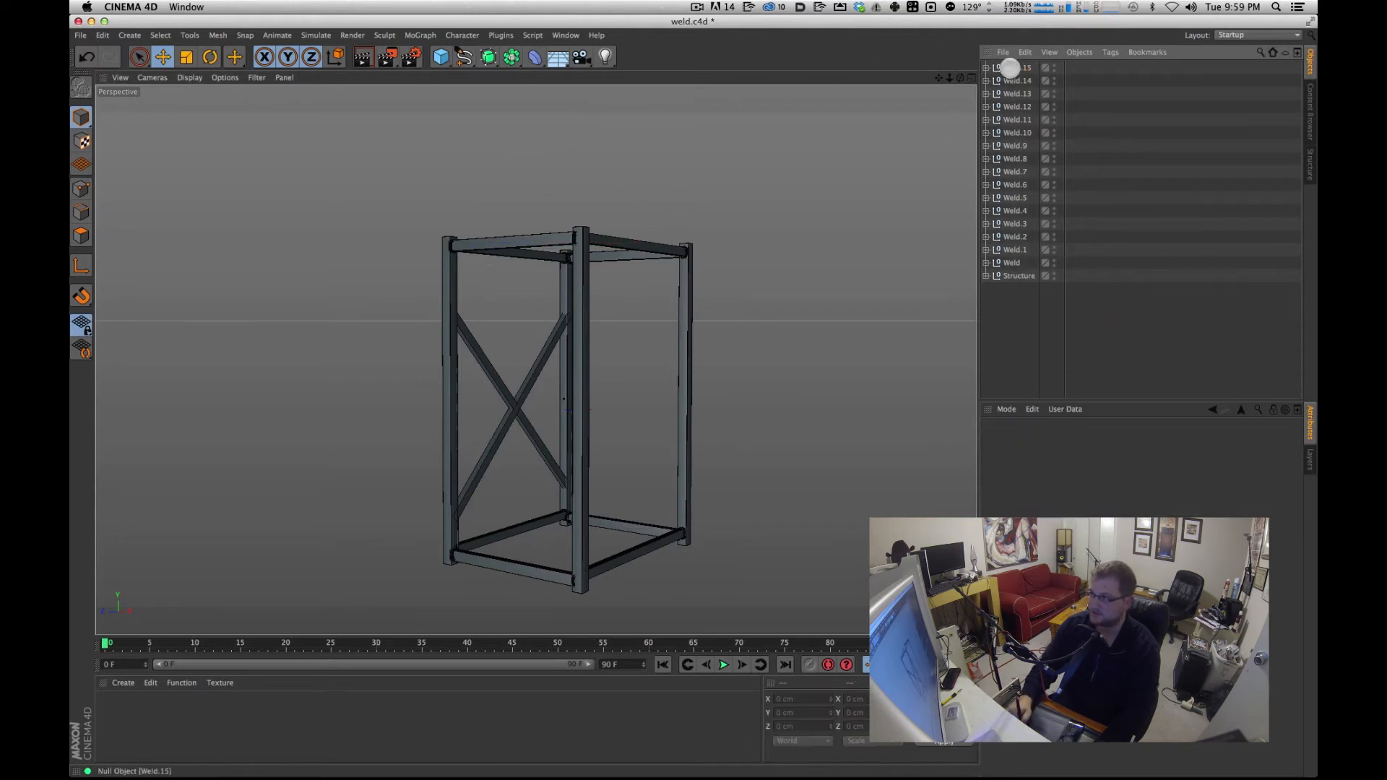
{"action": "left_click", "coordinate": [1011, 67]}
{"action": "key", "text": "super+c"}
{"action": "key", "text": "super+v"}
{"action": "left_click_drag", "start_coordinate": [685, 271], "coordinate": [764, 183], "text": "alt"}
{"action": "left_click_drag", "start_coordinate": [531, 196], "coordinate": [489, 149]}
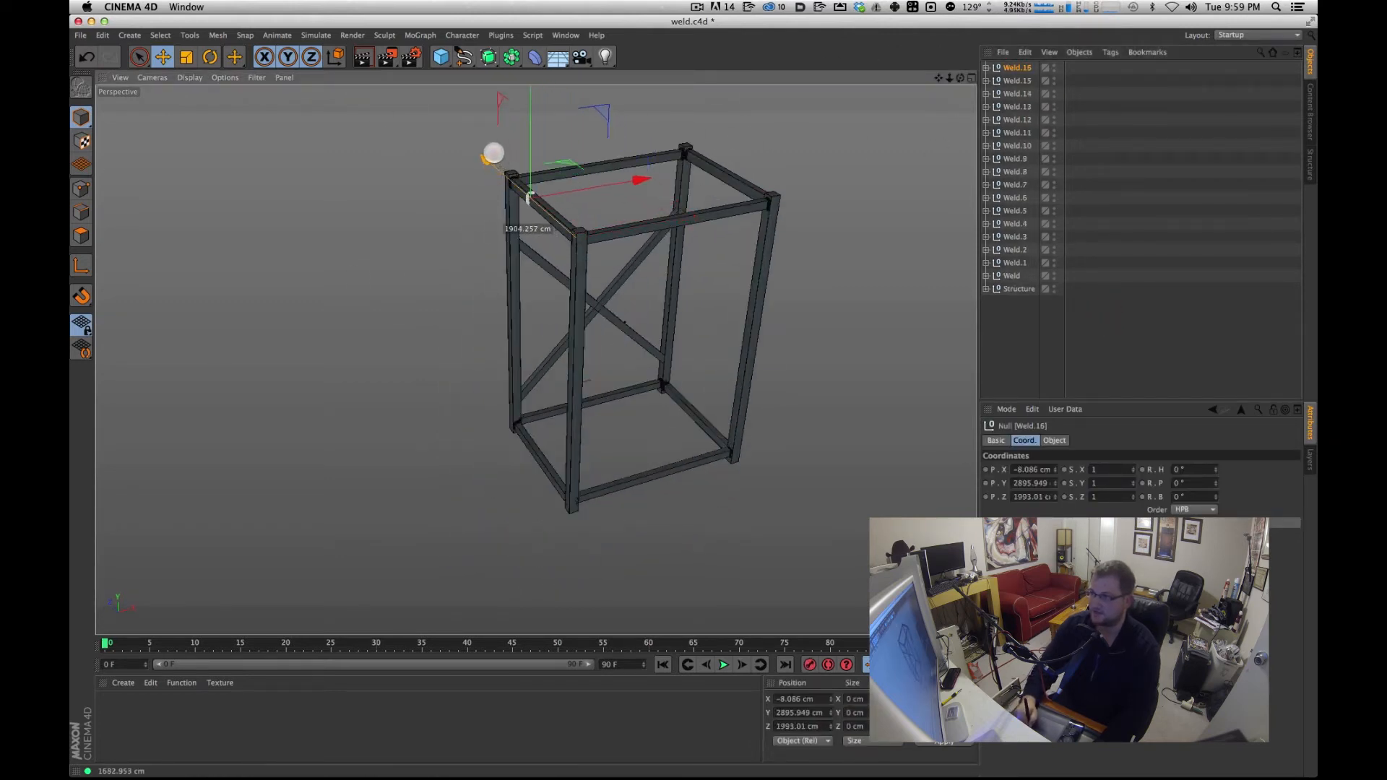
{"action": "left_click_drag", "start_coordinate": [557, 204], "coordinate": [691, 161]}
{"action": "left_click_drag", "start_coordinate": [601, 96], "coordinate": [633, 224]}
{"action": "key", "text": "o"}
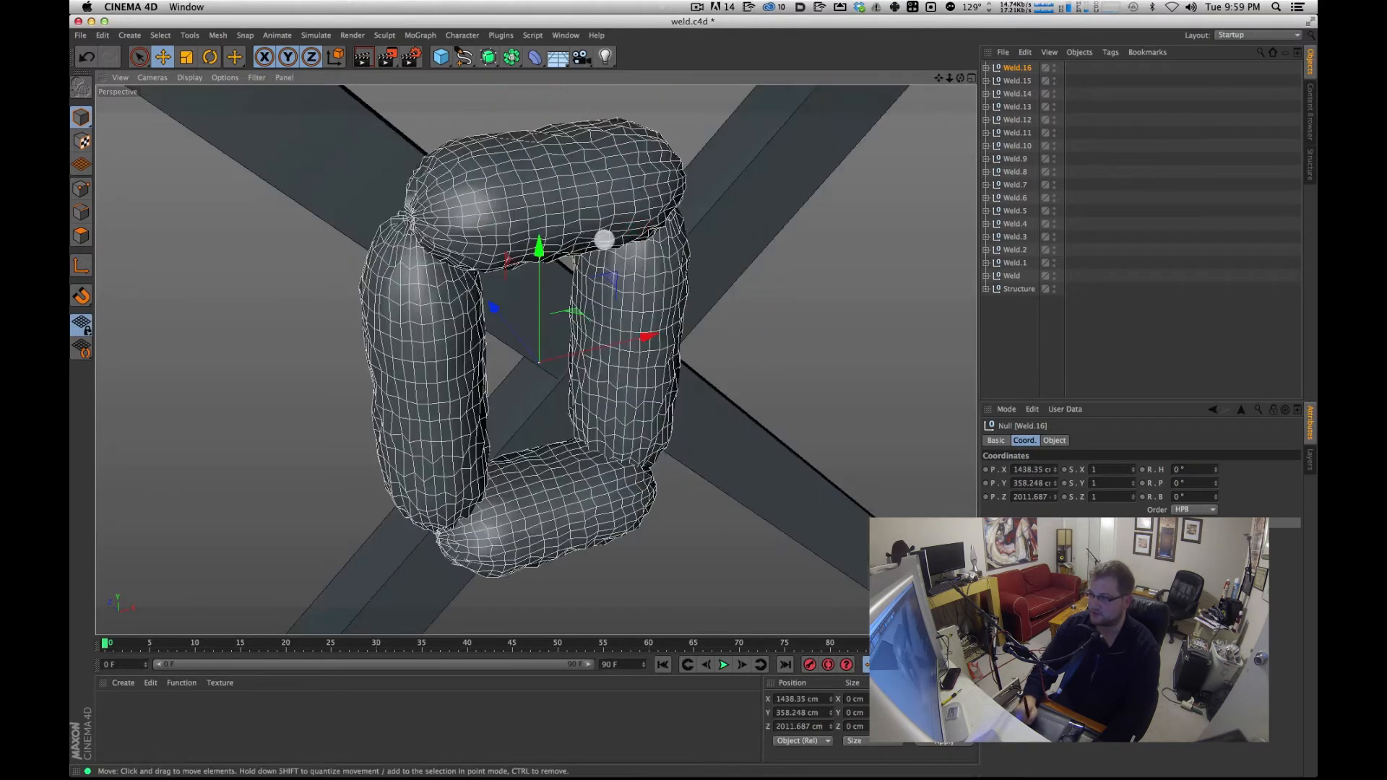
Move the copied weld to the crossing of the diagonal braces, at about X 1823 cm, Y -97 cm and Z 2868 cm.
{"action": "left_click_drag", "start_coordinate": [478, 325], "coordinate": [208, 180]}
{"action": "key", "text": "o"}
{"action": "left_click_drag", "start_coordinate": [473, 229], "coordinate": [722, 234], "text": "alt"}
{"action": "right_click_drag", "start_coordinate": [722, 234], "coordinate": [462, 339], "text": "alt"}
{"action": "left_click_drag", "start_coordinate": [455, 340], "coordinate": [338, 330]}
{"action": "mouse_move", "coordinate": [693, 167]}
{"action": "left_mouse_down", "text": "alt"}
{"action": "mouse_move", "coordinate": [583, 272]}
{"action": "mouse_move", "coordinate": [597, 284]}
{"action": "left_mouse_up", "text": "alt"}
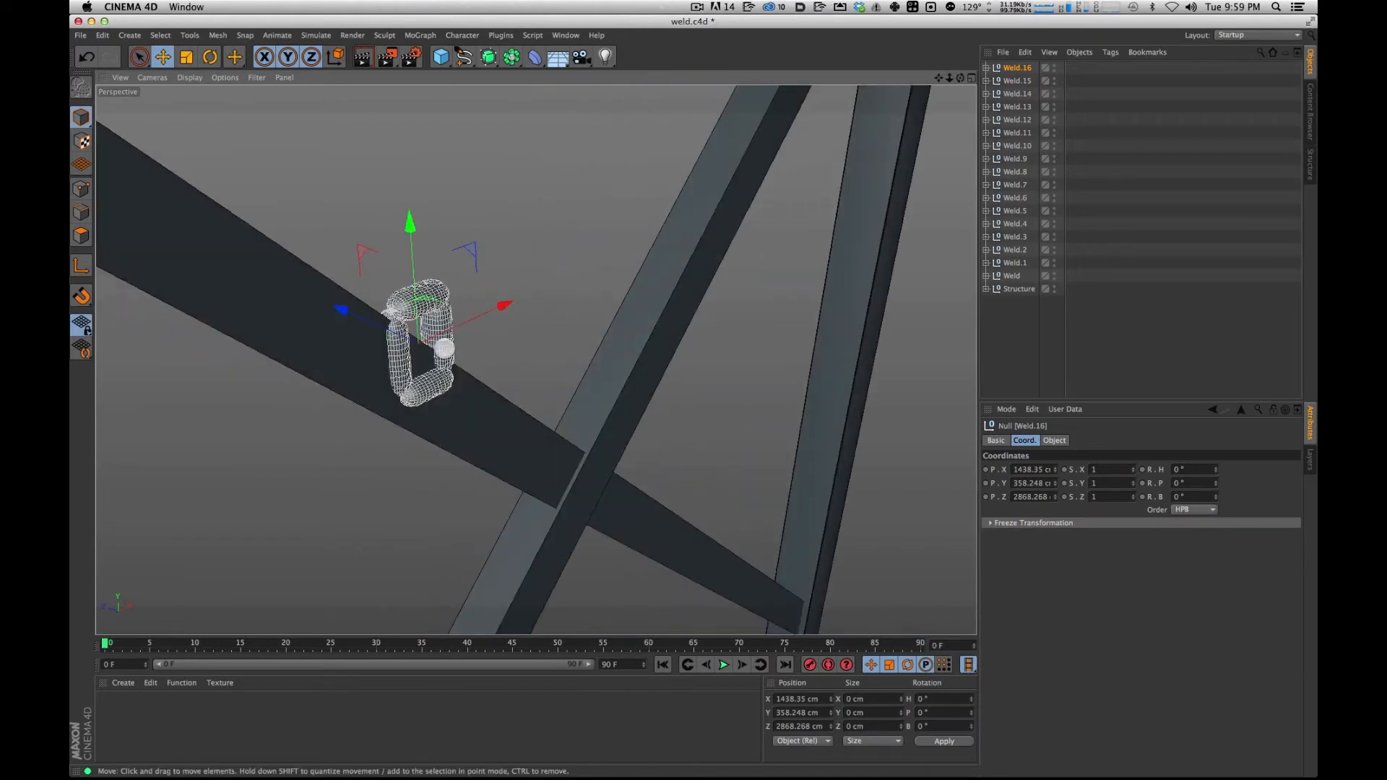
{"action": "left_click_drag", "start_coordinate": [514, 297], "coordinate": [619, 264]}
{"action": "left_click_drag", "start_coordinate": [557, 188], "coordinate": [687, 368]}
{"action": "scroll", "coordinate": [651, 328], "scroll_direction": "up", "scroll_amount": 6}
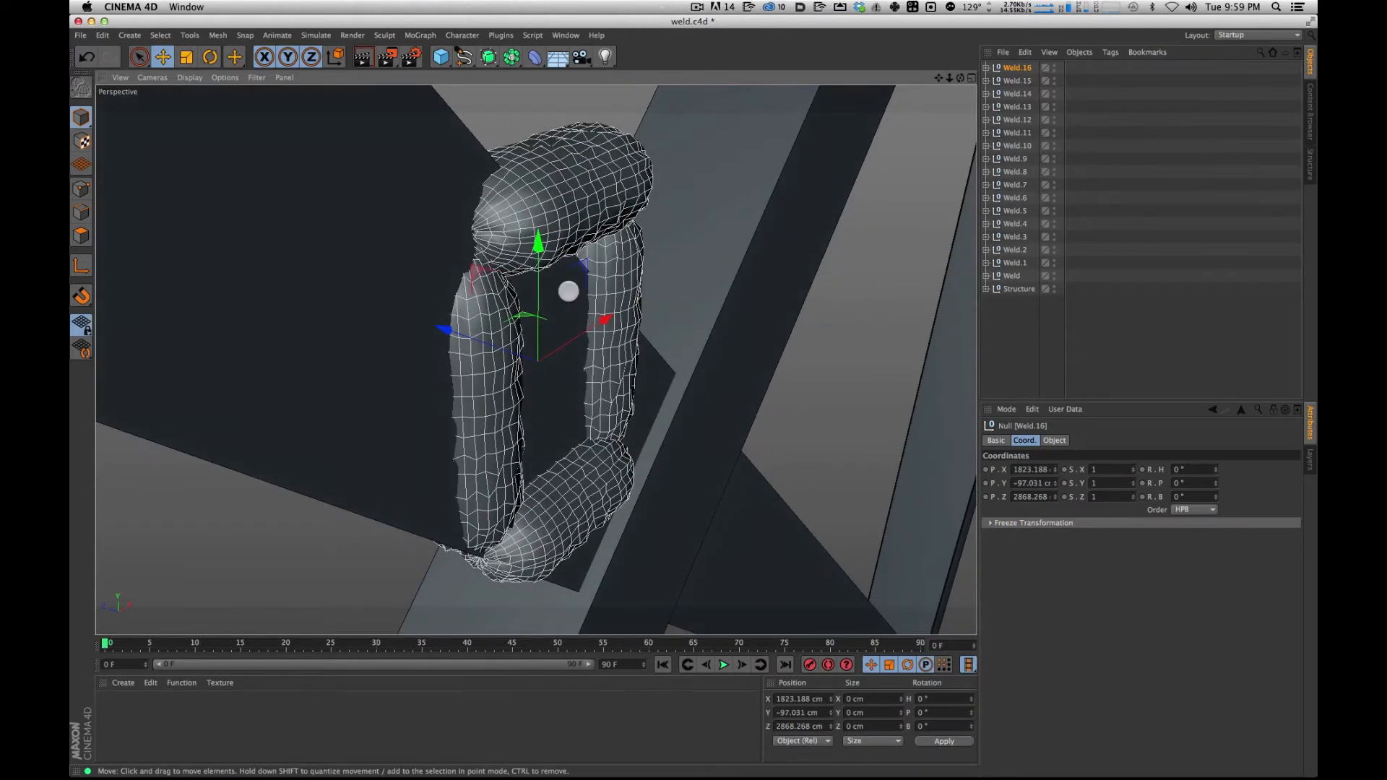
Rotate the copied weld to -90° heading and -45° pitch to match the diagonal brace.
{"action": "key", "text": "r"}
{"action": "left_click_drag", "start_coordinate": [532, 396], "coordinate": [394, 374]}
{"action": "left_click_drag", "start_coordinate": [495, 354], "coordinate": [531, 319]}
{"action": "left_click", "coordinate": [621, 610]}
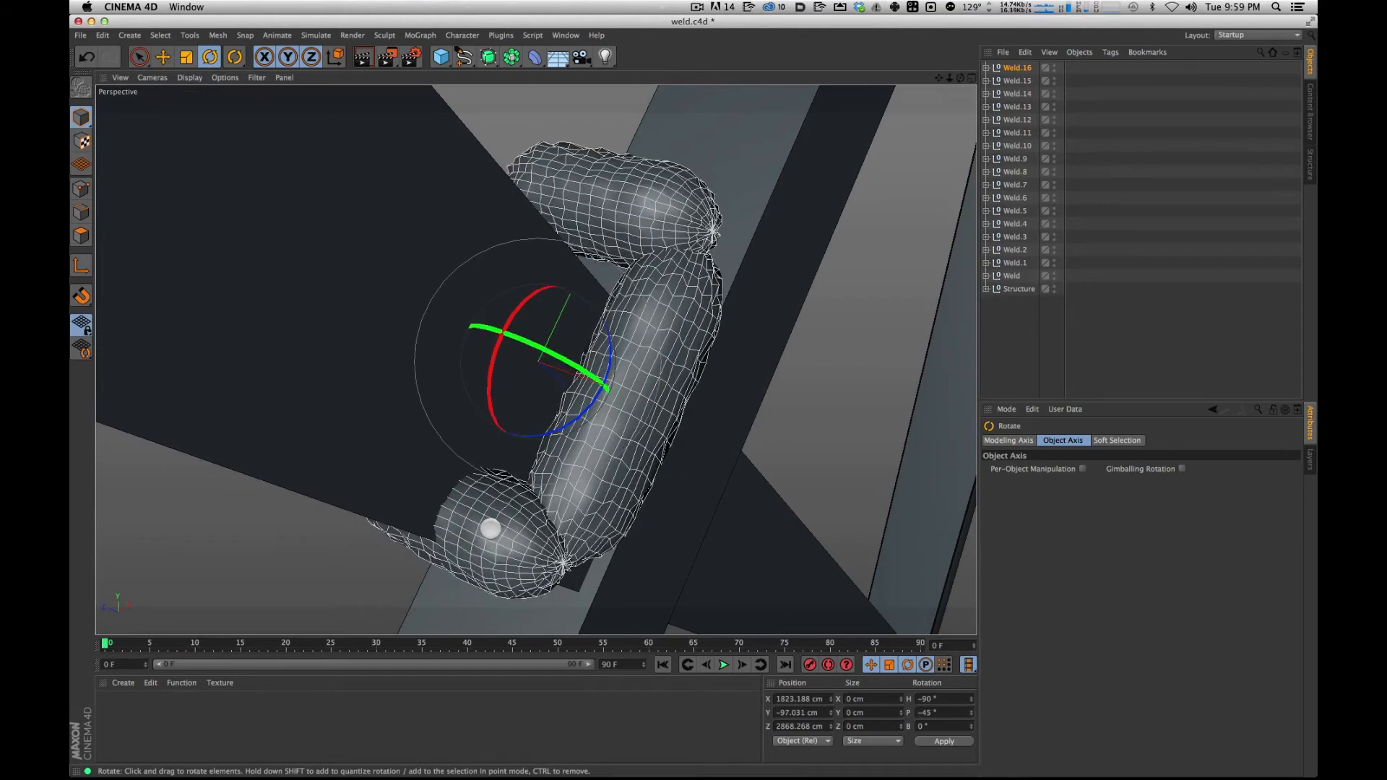
{"action": "left_click", "coordinate": [983, 323]}
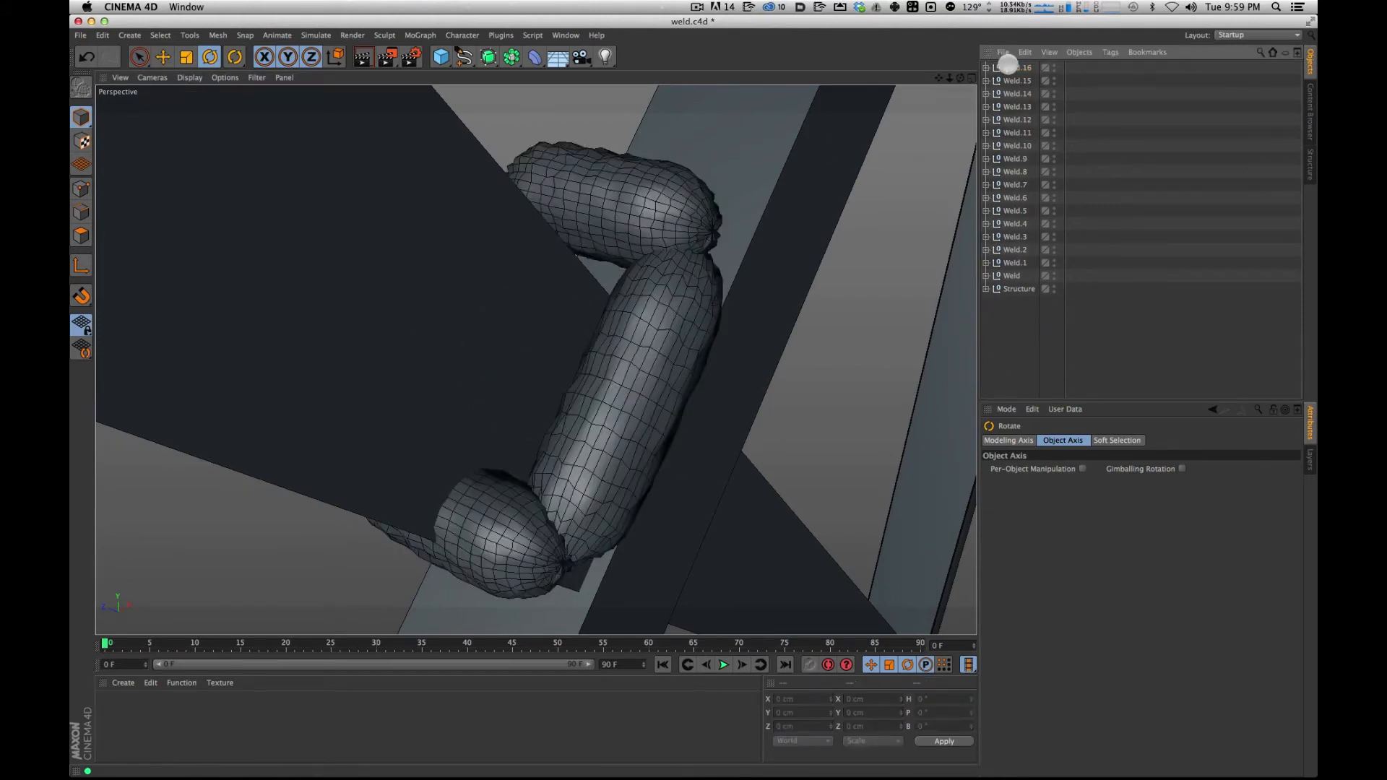
Fit the rotated weld around the cut end of the brace, at about X 1916 cm, Y -226 cm and Z 2931 cm.
{"action": "left_click", "coordinate": [702, 321]}
{"action": "key", "text": "e"}
{"action": "mouse_move", "coordinate": [666, 394]}
{"action": "left_mouse_down"}
{"action": "mouse_move", "coordinate": [576, 362]}
{"action": "mouse_move", "coordinate": [625, 442]}
{"action": "mouse_move", "coordinate": [687, 421]}
{"action": "mouse_move", "coordinate": [672, 415]}
{"action": "left_mouse_up"}
{"action": "left_click", "coordinate": [1285, 34]}
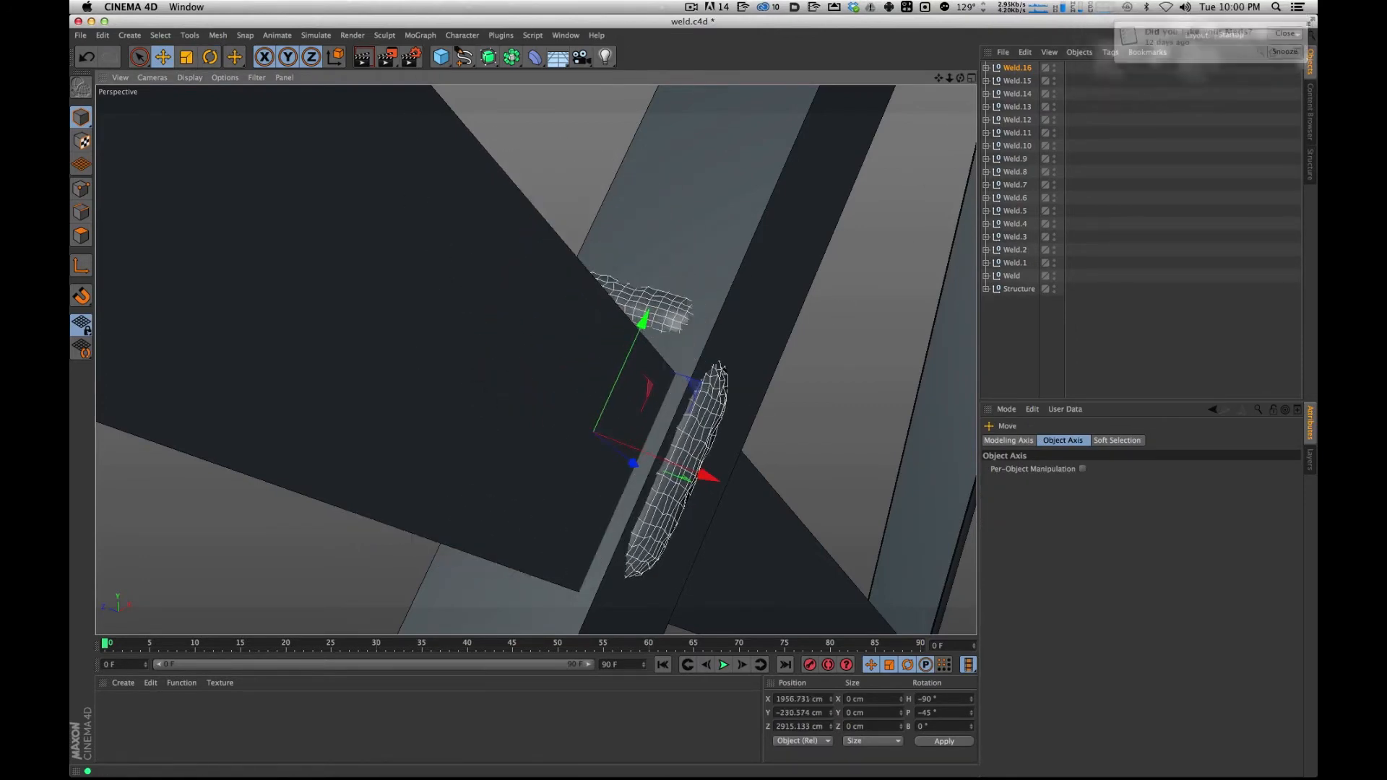
{"action": "left_click_drag", "start_coordinate": [710, 481], "coordinate": [658, 446]}
{"action": "left_click_drag", "start_coordinate": [604, 301], "coordinate": [598, 337]}
{"action": "left_click_drag", "start_coordinate": [757, 323], "coordinate": [771, 350], "text": "alt"}
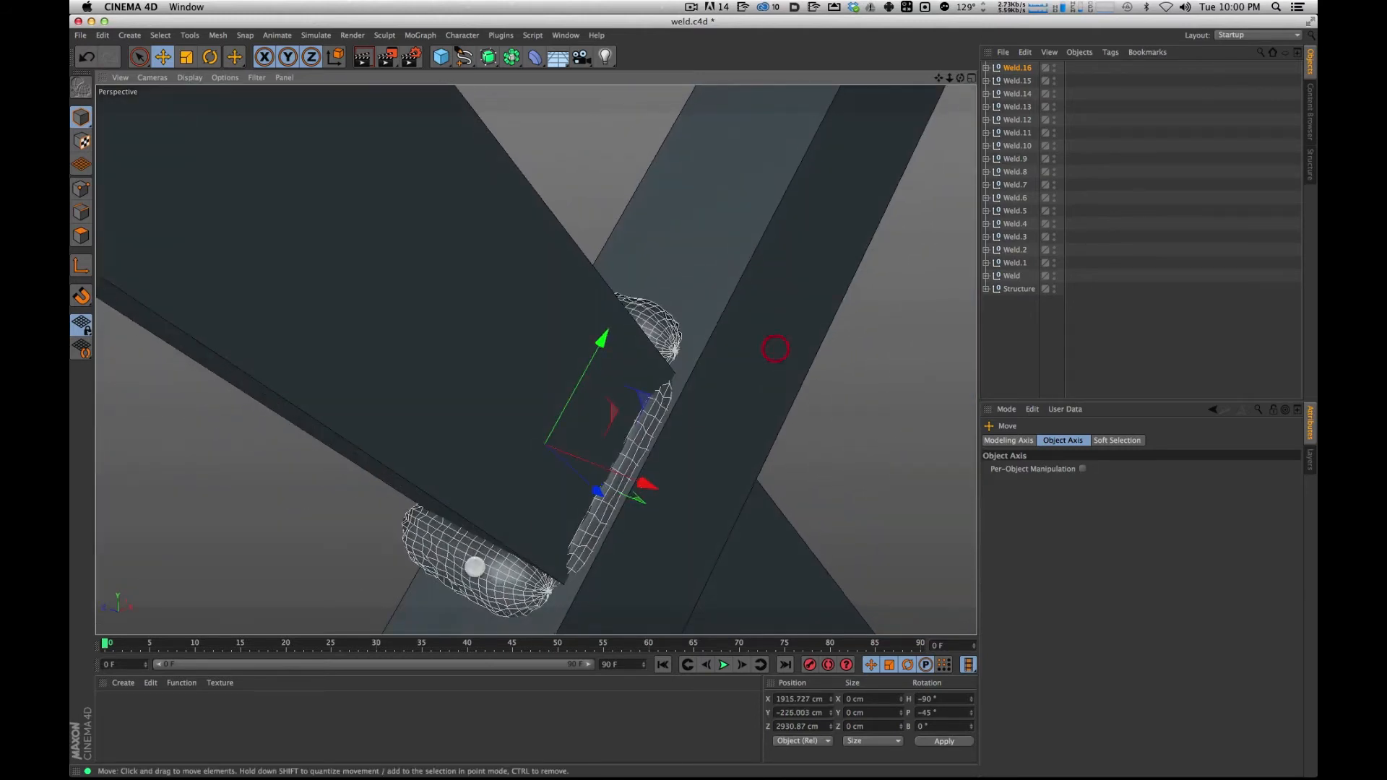
Move the short capsules of the brace weld inward against the brace edges, placing Capsule.1 at about Y 68 cm.
{"action": "left_click", "coordinate": [486, 567]}
{"action": "left_click_drag", "start_coordinate": [453, 607], "coordinate": [644, 356]}
{"action": "left_click_drag", "start_coordinate": [520, 468], "coordinate": [520, 470]}
{"action": "mouse_move", "coordinate": [701, 237]}
{"action": "left_mouse_down", "text": "alt"}
{"action": "mouse_move", "coordinate": [733, 219]}
{"action": "mouse_move", "coordinate": [718, 227]}
{"action": "left_mouse_up", "text": "alt"}
{"action": "left_click_drag", "start_coordinate": [502, 460], "coordinate": [504, 458]}
{"action": "left_click_drag", "start_coordinate": [746, 284], "coordinate": [560, 397], "text": "alt"}
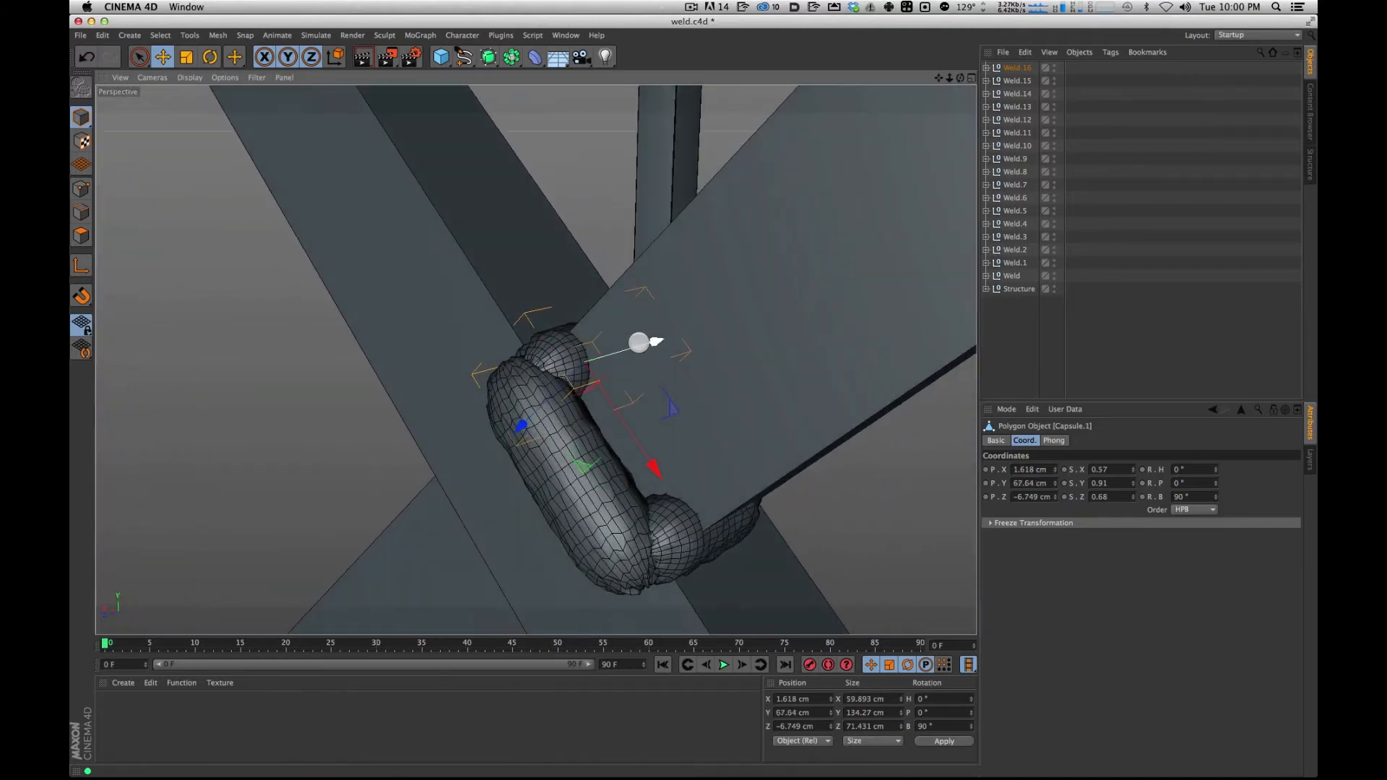
Push the long capsule of the brace weld inward along its X axis into the seam.
{"action": "left_click_drag", "start_coordinate": [573, 455], "coordinate": [666, 426]}
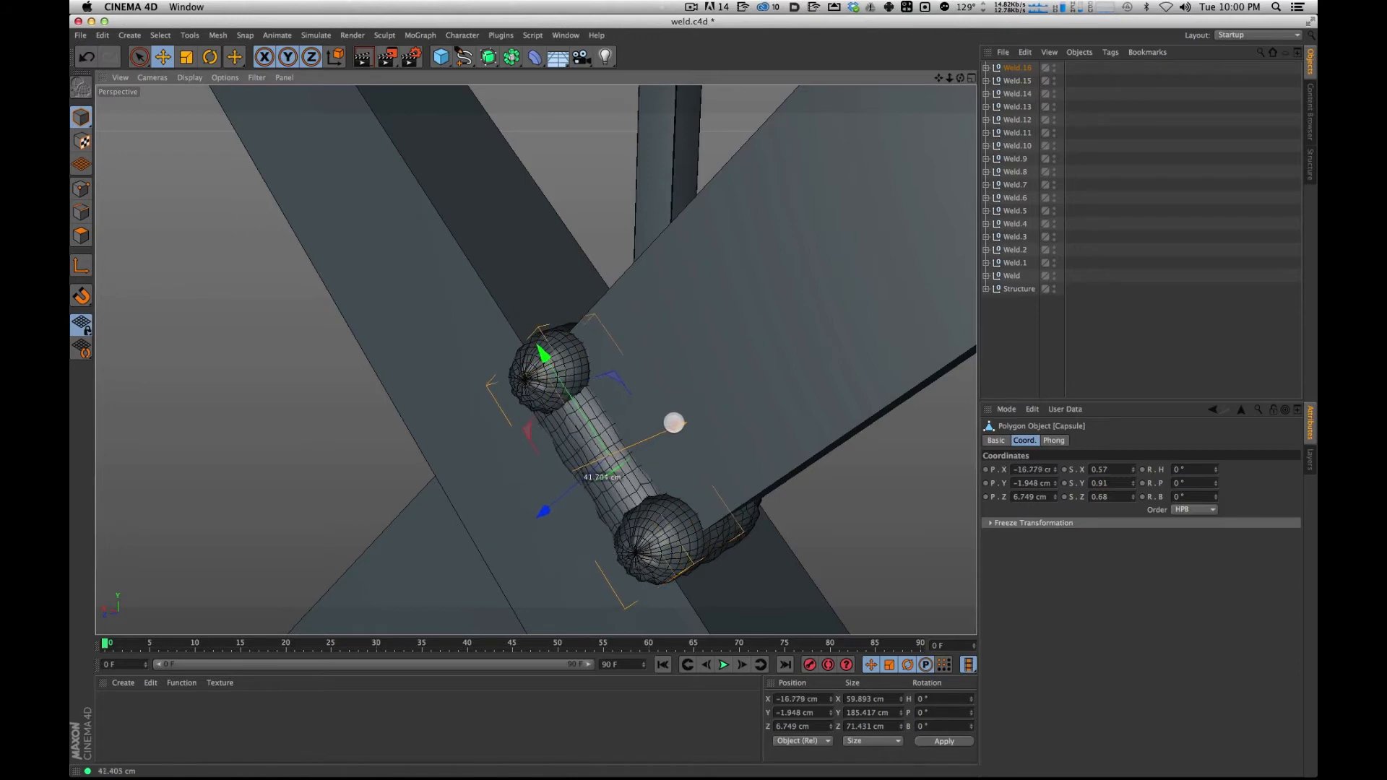
{"action": "left_click_drag", "start_coordinate": [676, 421], "coordinate": [678, 419]}
{"action": "left_click_drag", "start_coordinate": [678, 419], "coordinate": [686, 390], "text": "alt"}
{"action": "left_click", "coordinate": [706, 402]}
{"action": "left_click_drag", "start_coordinate": [934, 300], "coordinate": [703, 458]}
{"action": "key", "text": "super+z"}
Scale the brace weld's two short capsules together to about 57% along their Z axis.
{"action": "left_click_drag", "start_coordinate": [715, 319], "coordinate": [617, 395], "text": "alt"}
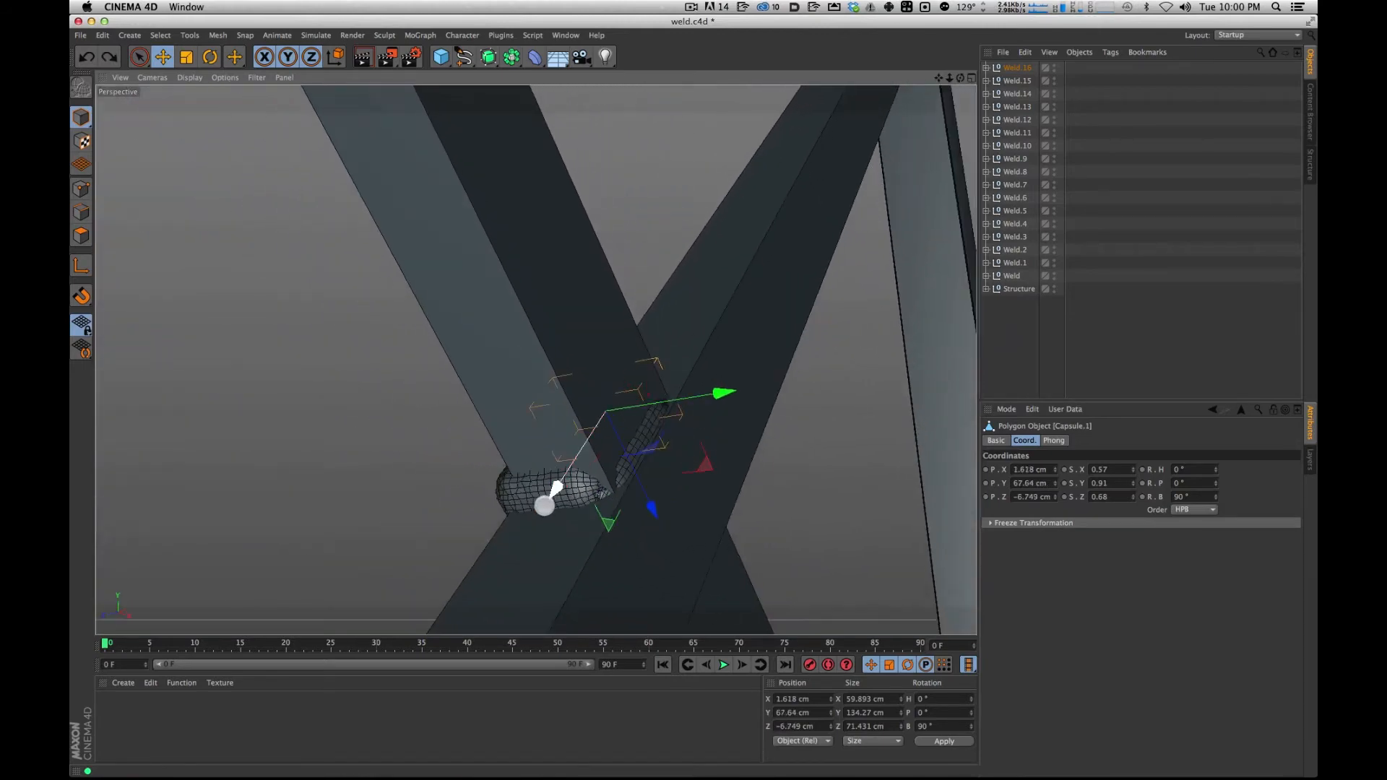
{"action": "left_click", "coordinate": [527, 508], "text": "shift"}
{"action": "key", "text": "t"}
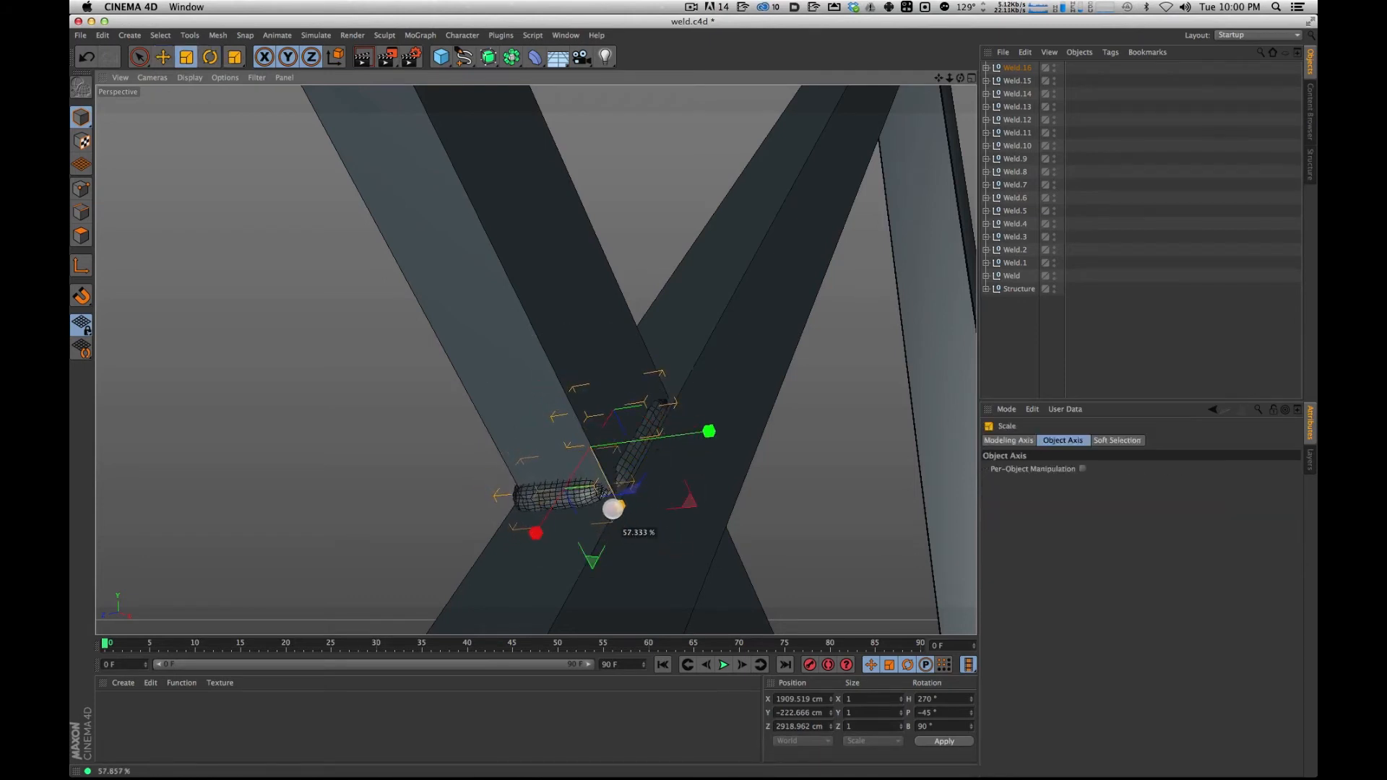
{"action": "left_click_drag", "start_coordinate": [612, 508], "coordinate": [612, 508]}
Shift the two short capsules along their Y axis to fit the brace, at about Z 2908 cm in world coordinates.
{"action": "left_click_drag", "start_coordinate": [756, 368], "coordinate": [561, 347], "text": "alt"}
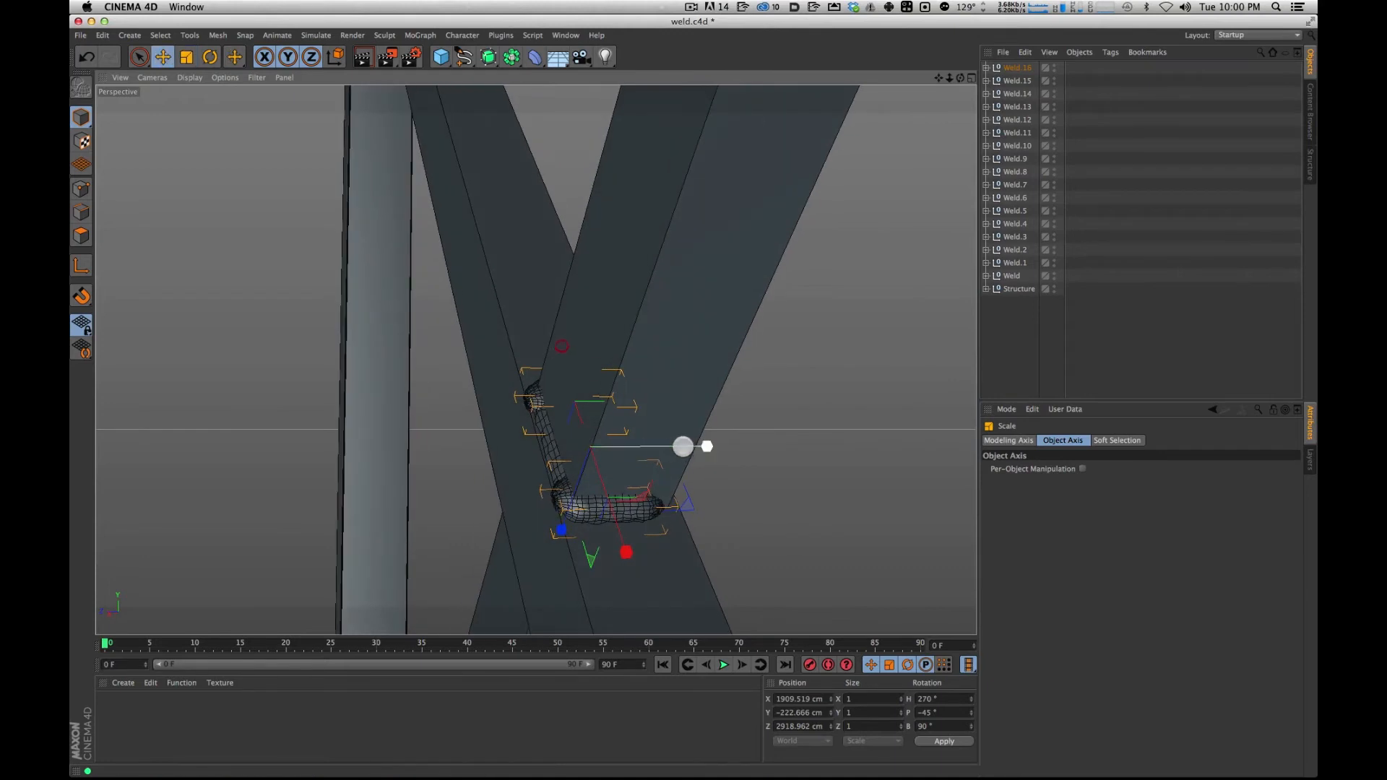
{"action": "left_click_drag", "start_coordinate": [668, 443], "coordinate": [665, 443]}
{"action": "key", "text": "t"}
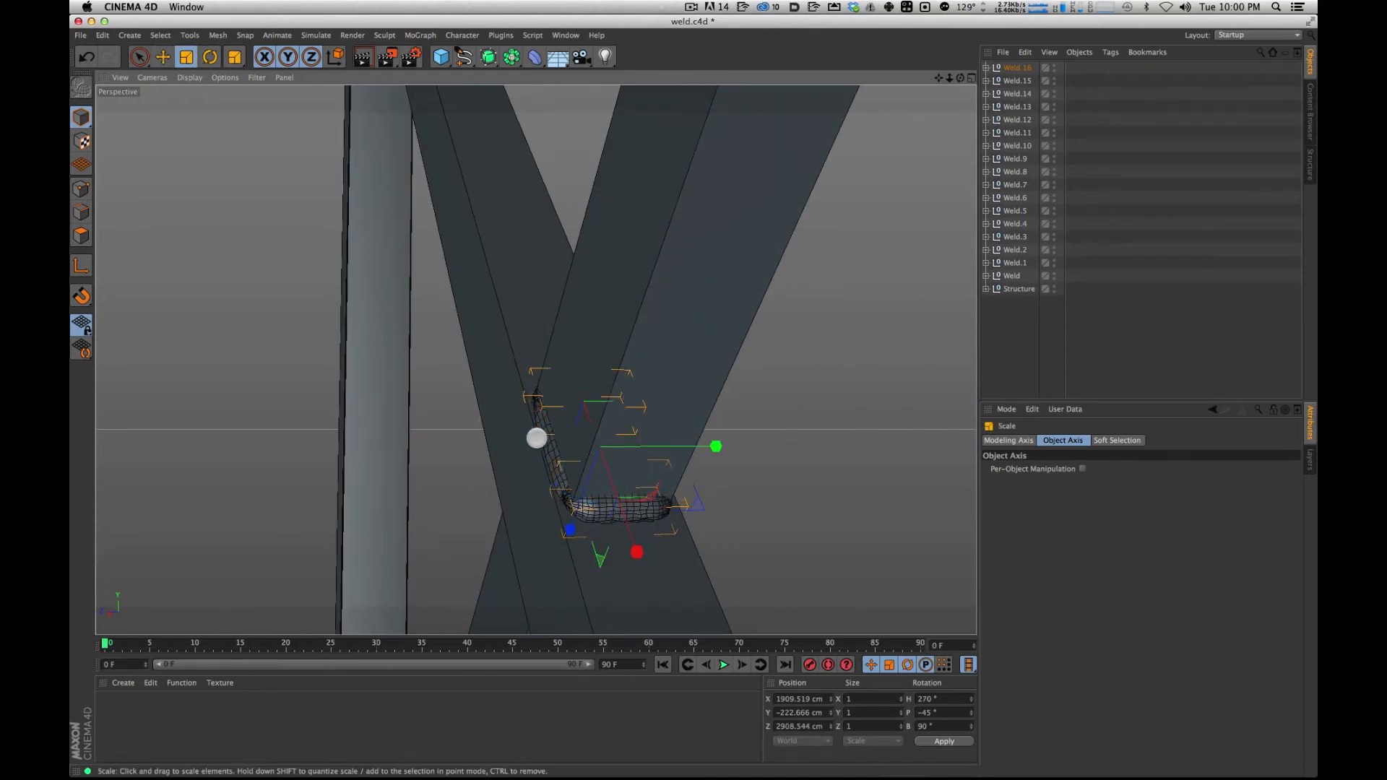
{"action": "key", "text": "e"}
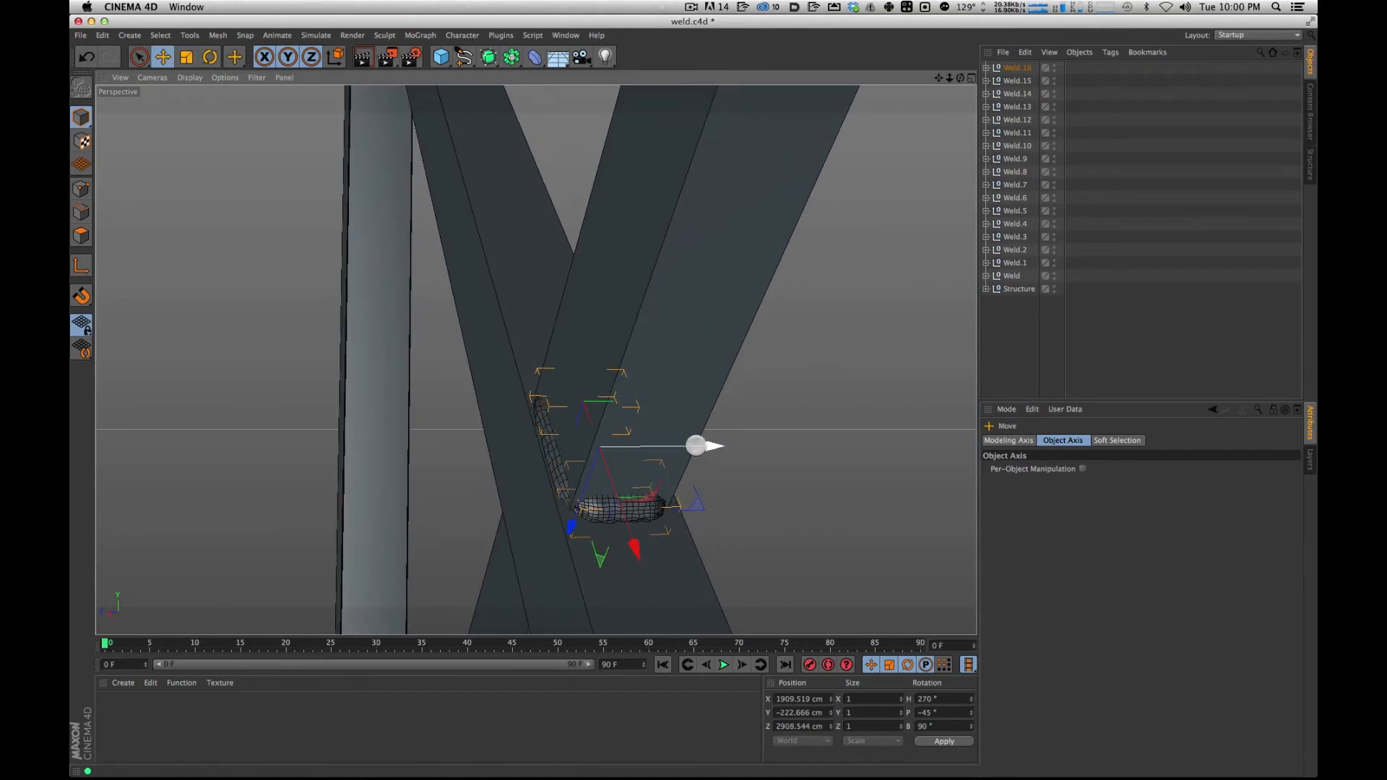
Examine the fitted weld at the brace crossing, the whole frame, and the joints where the diagonal braces meet the posts.
{"action": "left_click_drag", "start_coordinate": [665, 472], "coordinate": [639, 522], "text": "alt"}
{"action": "left_click_drag", "start_coordinate": [737, 436], "coordinate": [679, 360], "text": "alt"}
{"action": "right_click_drag", "start_coordinate": [840, 278], "coordinate": [316, 601], "text": "alt"}
{"action": "middle_click_drag", "start_coordinate": [734, 378], "coordinate": [667, 312], "text": "alt"}
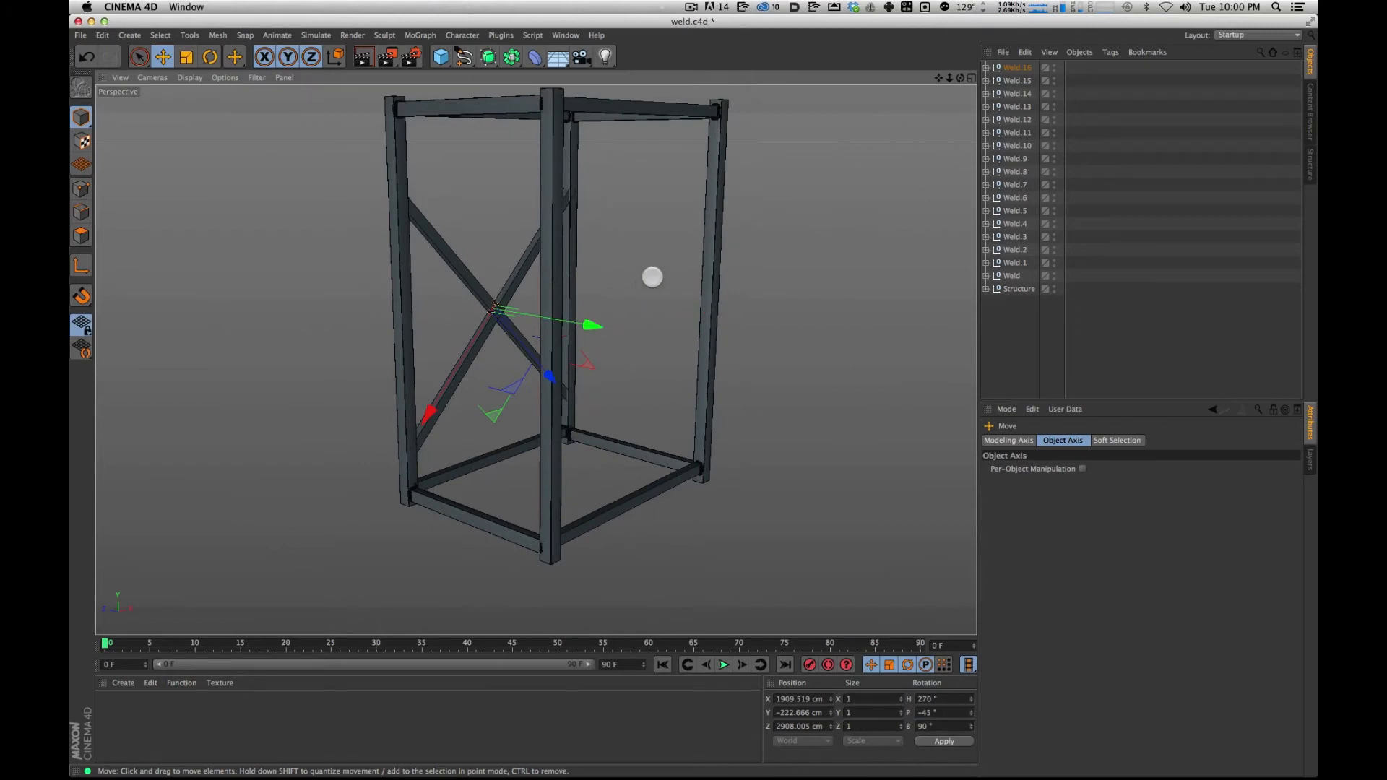
{"action": "left_click_drag", "start_coordinate": [652, 277], "coordinate": [610, 371], "text": "alt"}
{"action": "right_click_drag", "start_coordinate": [399, 216], "coordinate": [571, 70], "text": "alt"}
{"action": "middle_click_drag", "start_coordinate": [452, 226], "coordinate": [539, 354], "text": "alt"}
{"action": "left_click_drag", "start_coordinate": [477, 312], "coordinate": [518, 310], "text": "alt"}
{"action": "right_click_drag", "start_coordinate": [506, 249], "coordinate": [616, 87], "text": "alt"}
{"action": "mouse_move", "coordinate": [482, 208]}
{"action": "left_mouse_down", "text": "alt"}
{"action": "mouse_move", "coordinate": [759, 247]}
{"action": "mouse_move", "coordinate": [557, 195]}
{"action": "mouse_move", "coordinate": [504, 195]}
{"action": "mouse_move", "coordinate": [466, 219]}
{"action": "left_mouse_up", "text": "alt"}
{"action": "right_click_drag", "start_coordinate": [709, 244], "coordinate": [622, 417], "text": "alt"}
{"action": "left_click_drag", "start_coordinate": [621, 417], "coordinate": [589, 356], "text": "alt"}
{"action": "left_click_drag", "start_coordinate": [488, 334], "coordinate": [589, 360], "text": "alt"}
{"action": "right_click_drag", "start_coordinate": [838, 300], "coordinate": [790, 310], "text": "alt"}
{"action": "middle_click_drag", "start_coordinate": [832, 258], "coordinate": [758, 173], "text": "alt"}
Duplicate Weld.5 from the post's bottom corner onto the lower and upper brace ends, placing the upper copy at about Y 1527 cm.
{"action": "left_click", "coordinate": [613, 559]}
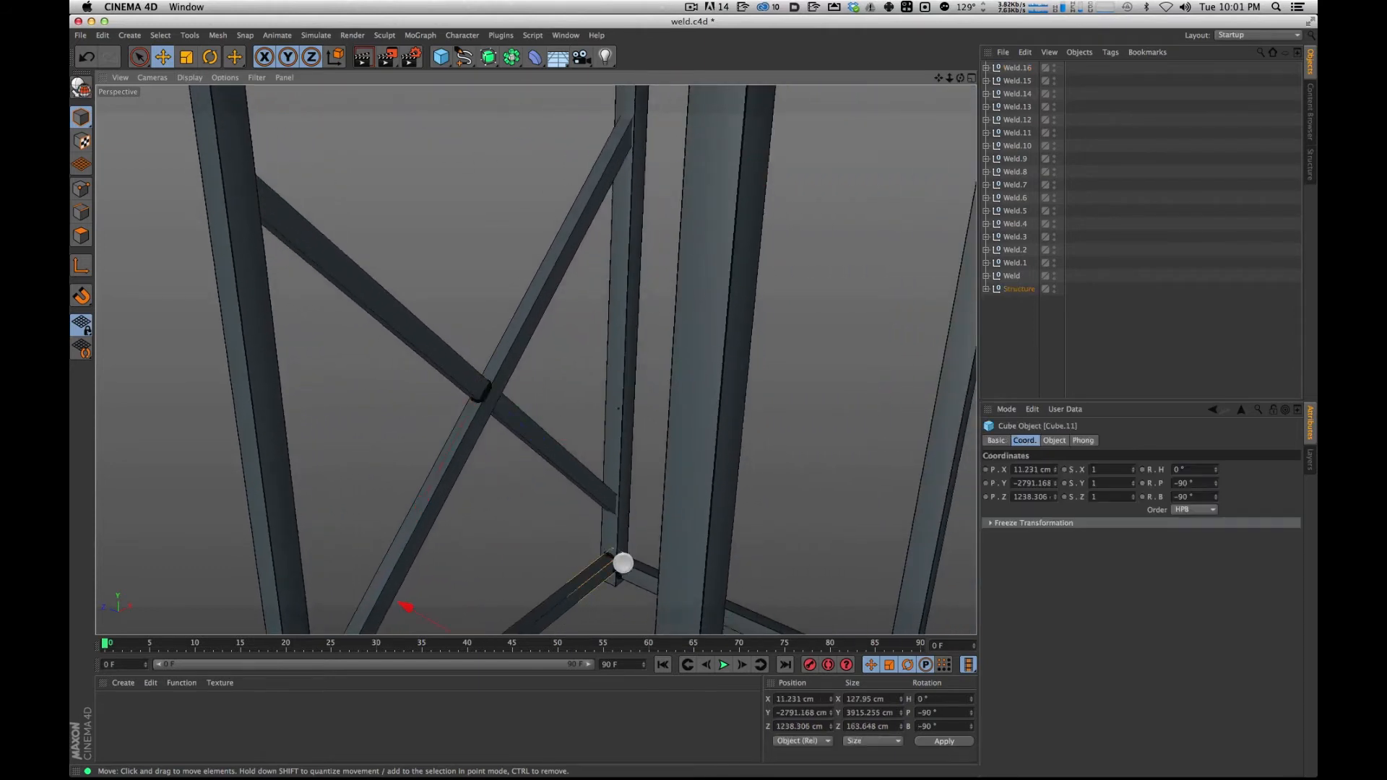
{"action": "left_click", "coordinate": [609, 557]}
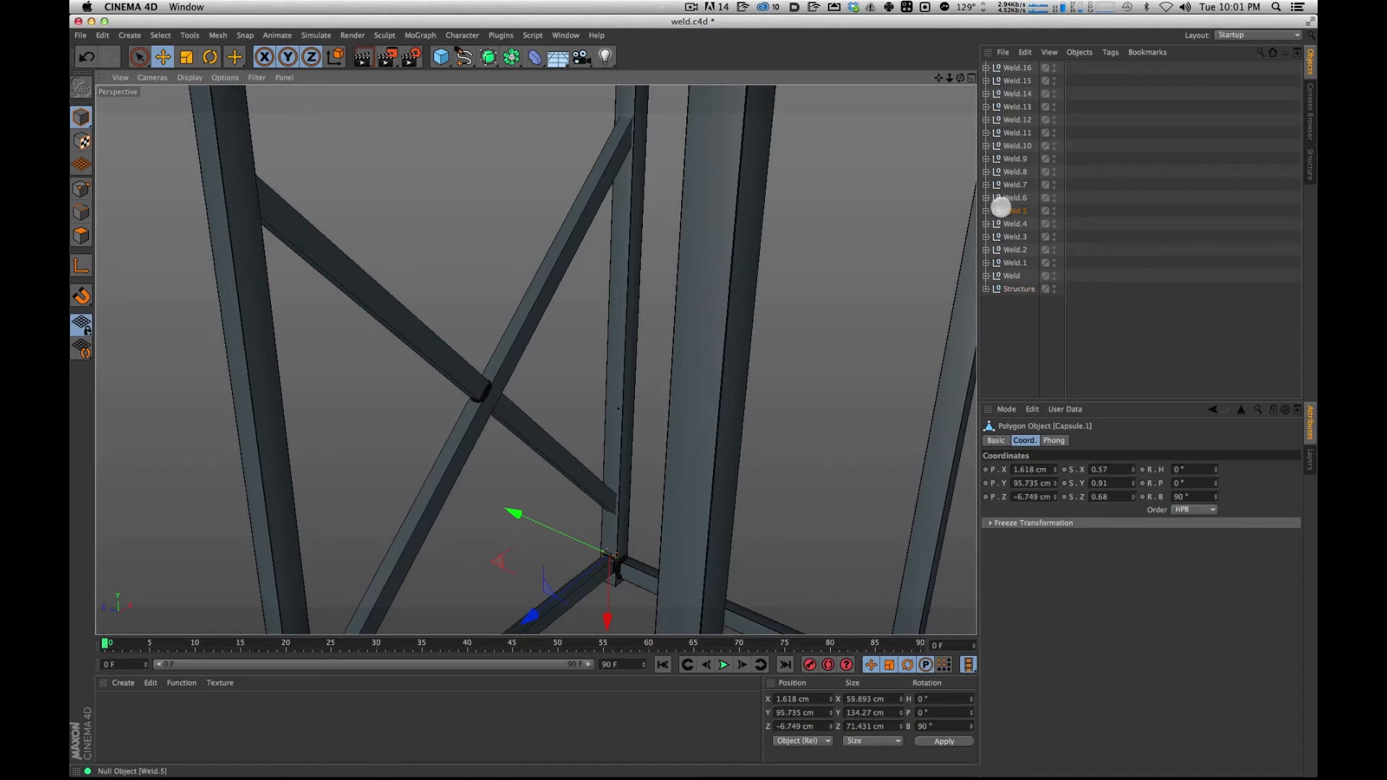
{"action": "left_click", "coordinate": [1014, 210]}
{"action": "left_click_drag", "start_coordinate": [605, 504], "coordinate": [616, 43], "text": "ctrl"}
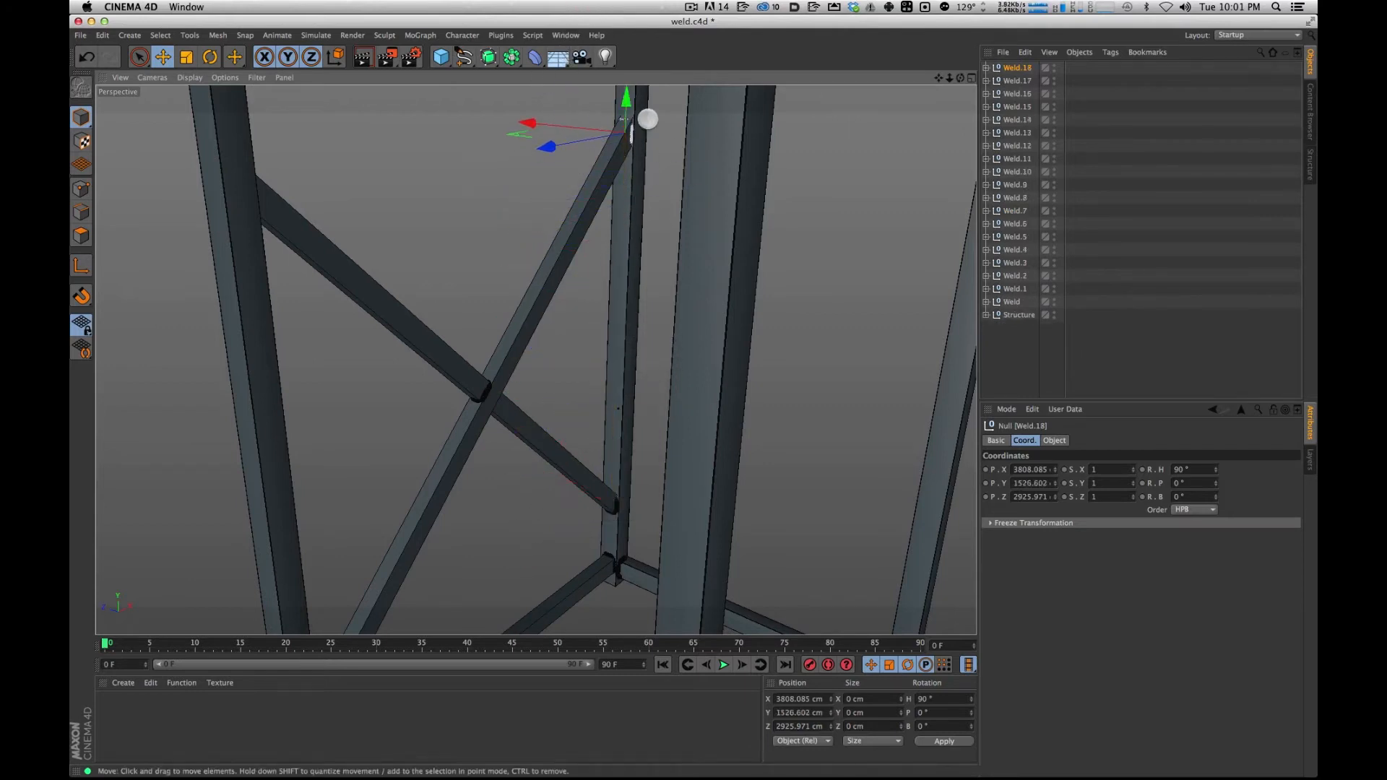
Inspect the whole frame with its brace-end welds from several angles, then clear the selection.
{"action": "key", "text": "o"}
{"action": "left_click_drag", "start_coordinate": [532, 241], "coordinate": [547, 210]}
{"action": "left_click_drag", "start_coordinate": [427, 298], "coordinate": [446, 294]}
{"action": "right_click_drag", "start_coordinate": [737, 269], "coordinate": [394, 582], "text": "alt"}
{"action": "middle_click_drag", "start_coordinate": [567, 543], "coordinate": [629, 285], "text": "alt"}
{"action": "right_click_drag", "start_coordinate": [647, 300], "coordinate": [619, 323], "text": "alt"}
{"action": "left_click_drag", "start_coordinate": [619, 323], "coordinate": [555, 295], "text": "alt"}
{"action": "left_click_drag", "start_coordinate": [711, 315], "coordinate": [695, 326], "text": "alt"}
{"action": "left_click", "coordinate": [405, 749]}
{"action": "left_click_drag", "start_coordinate": [687, 248], "coordinate": [675, 276], "text": "alt"}
{"action": "left_click", "coordinate": [1046, 349]}
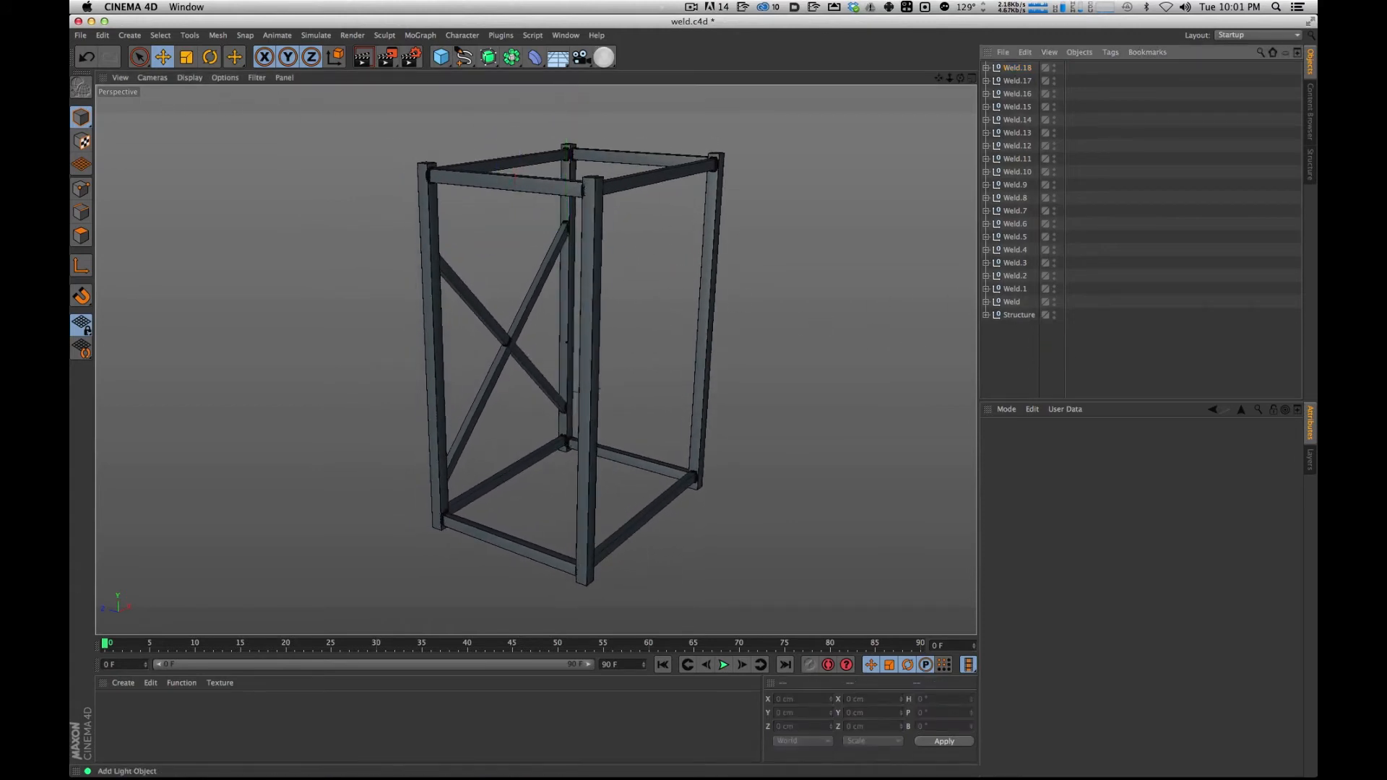
Group all the weld nulls from Weld to Weld.18 and name the group Welds.
{"action": "left_click", "coordinate": [1020, 303]}
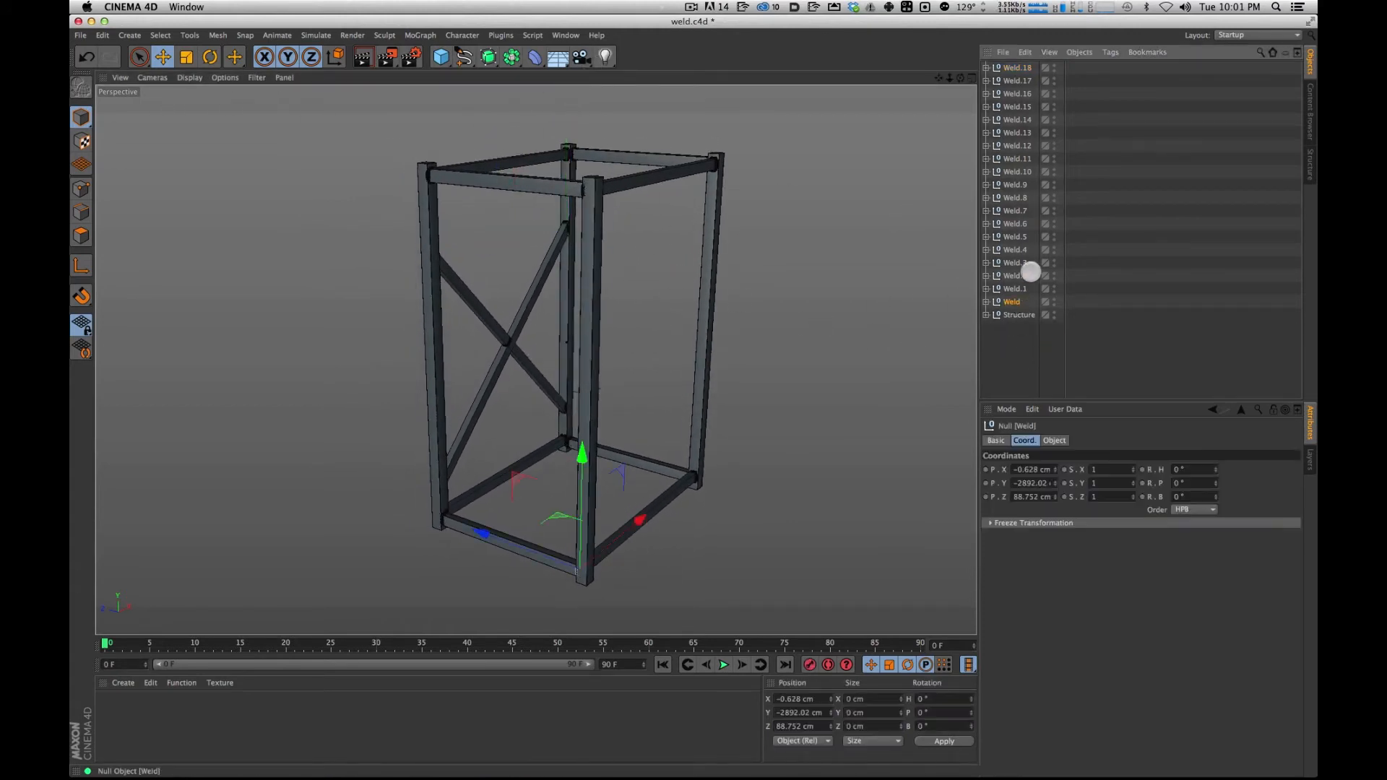
{"action": "left_click", "coordinate": [1026, 68], "text": "shift"}
{"action": "key", "text": "alt+g"}
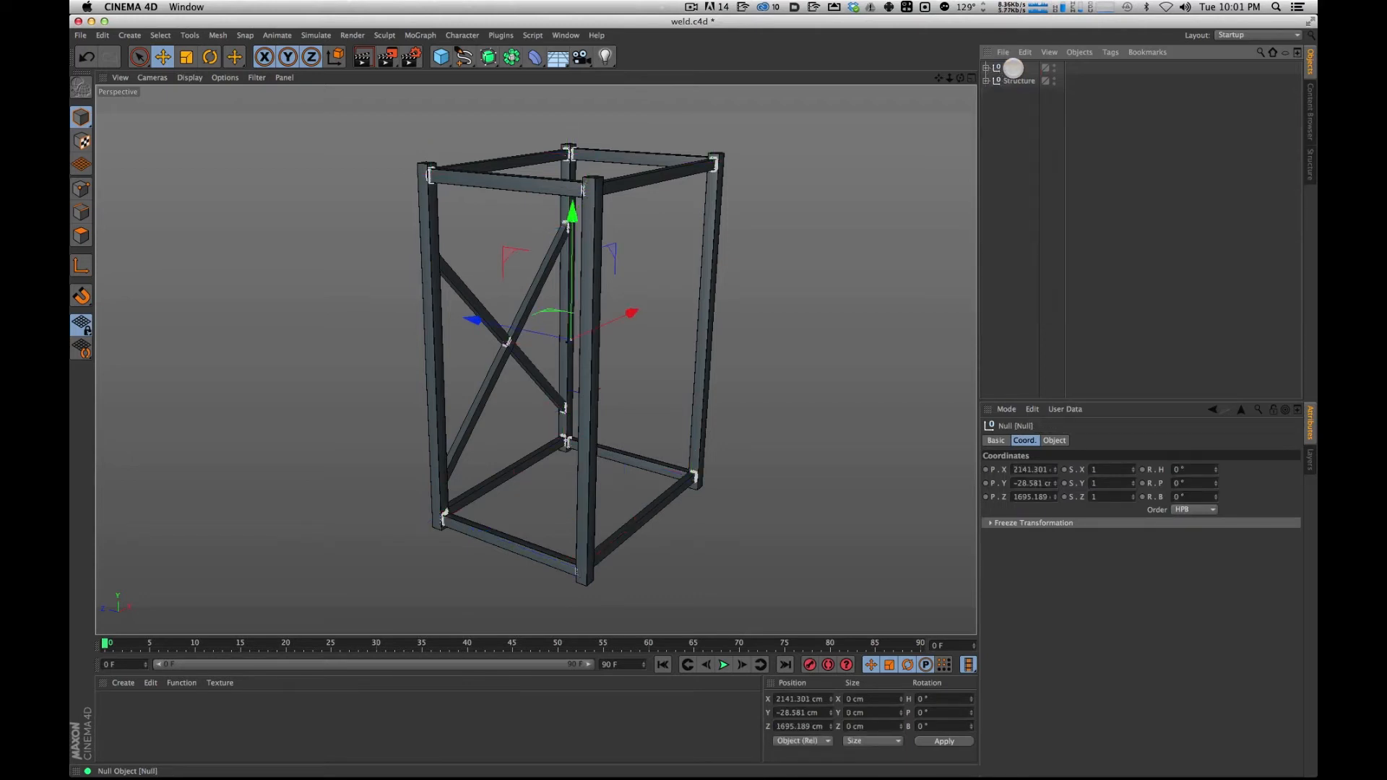
{"action": "double_click", "coordinate": [1014, 67]}
{"action": "type", "text": "Welds"}
{"action": "key", "text": "Return"}
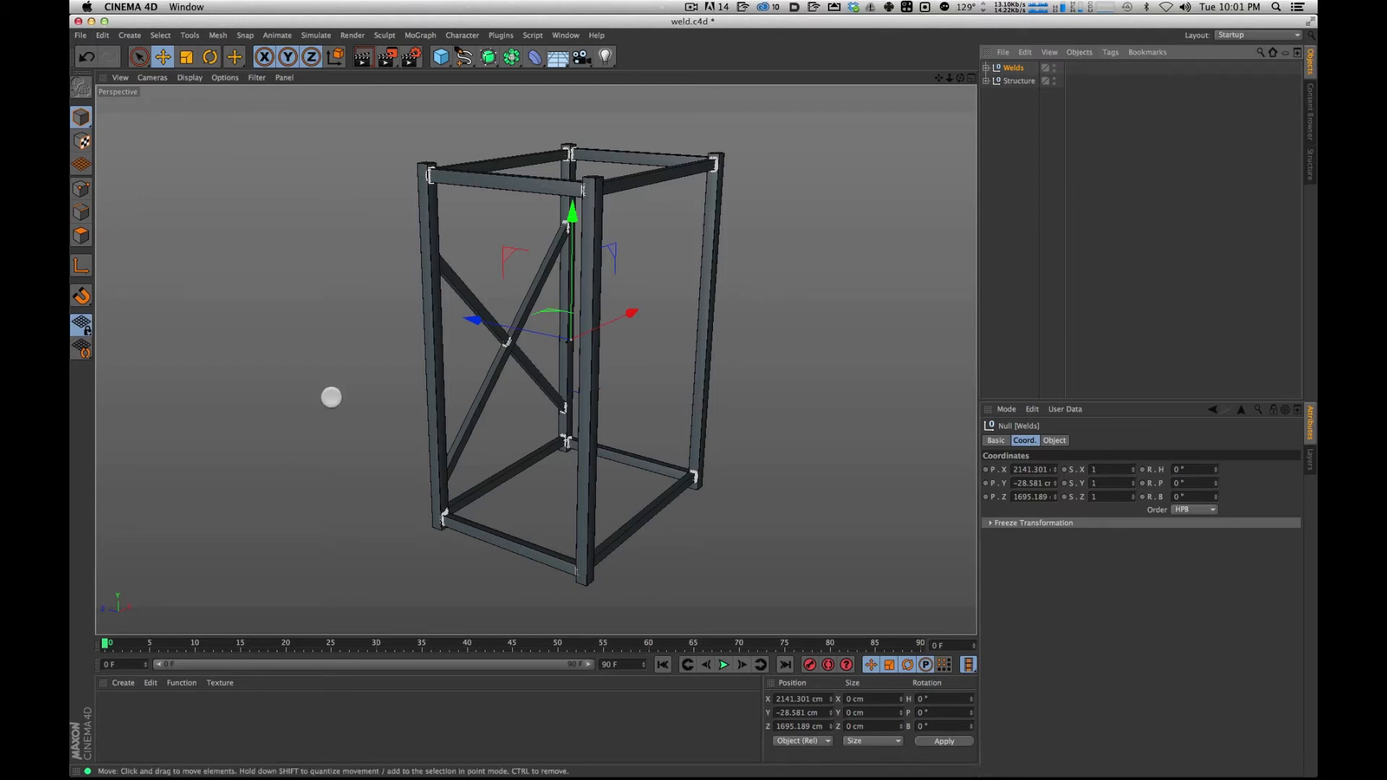
Create a new material and darken its colour to near black, with green and blue at 45.
{"action": "left_click", "coordinate": [194, 730]}
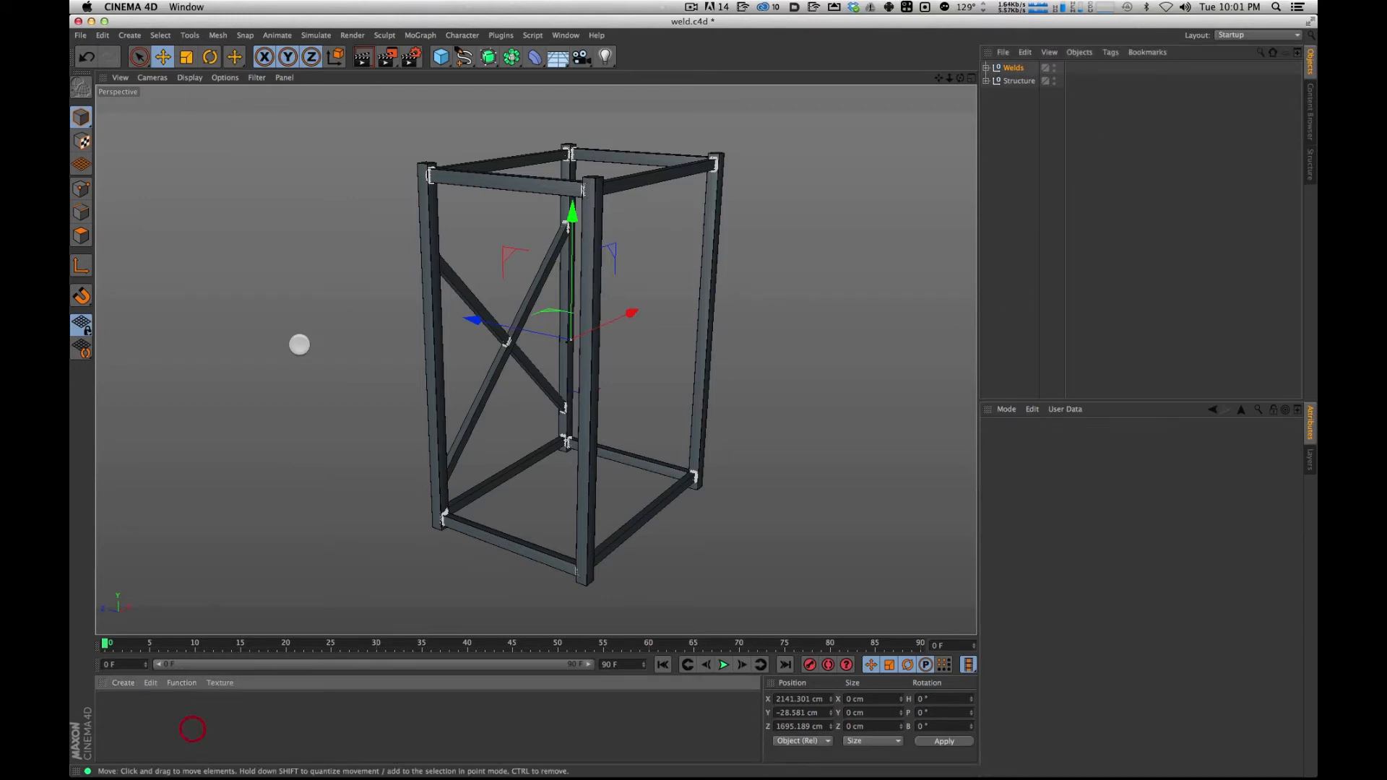
{"action": "double_click", "coordinate": [156, 729]}
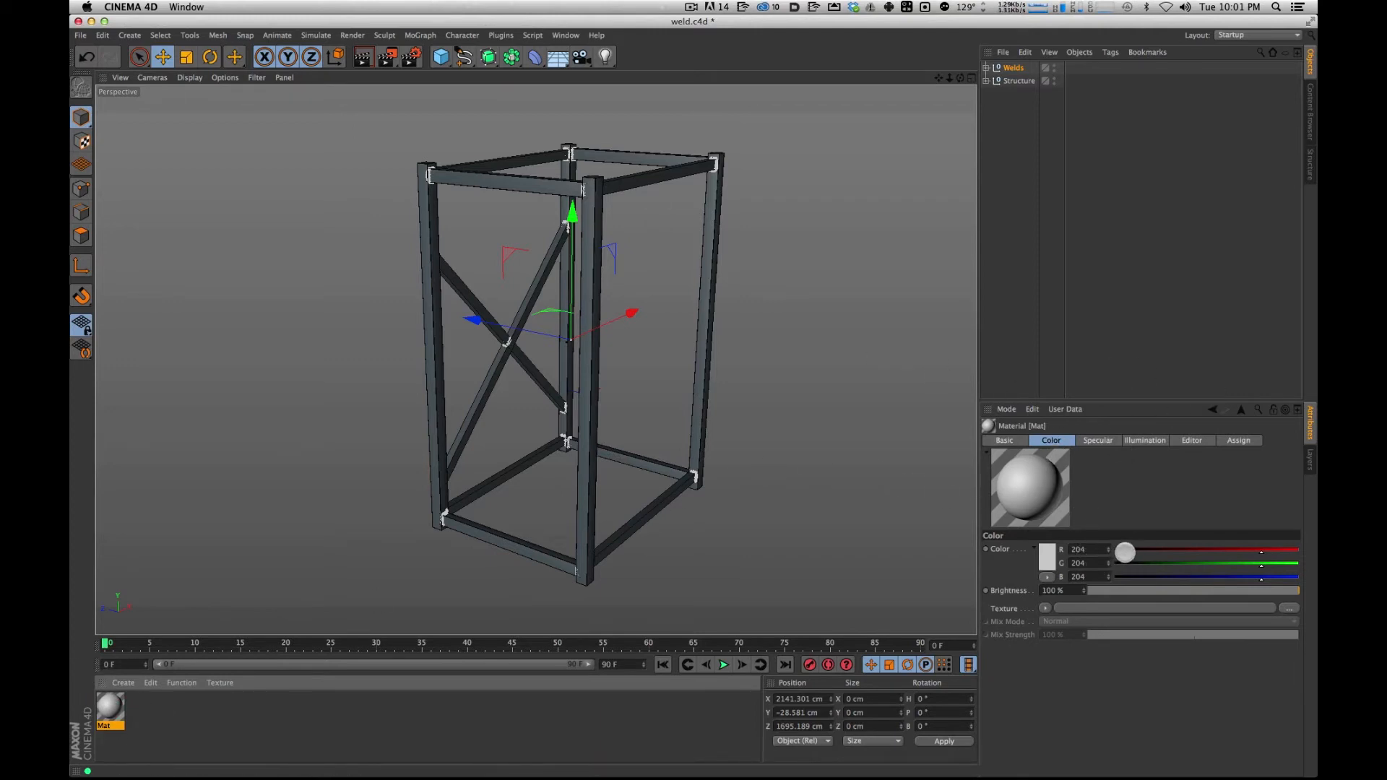
{"action": "left_click", "coordinate": [1146, 551]}
{"action": "left_click", "coordinate": [1147, 563]}
{"action": "left_click", "coordinate": [1151, 578]}
Widen the material's specular highlight to 73%.
{"action": "left_click", "coordinate": [1095, 442]}
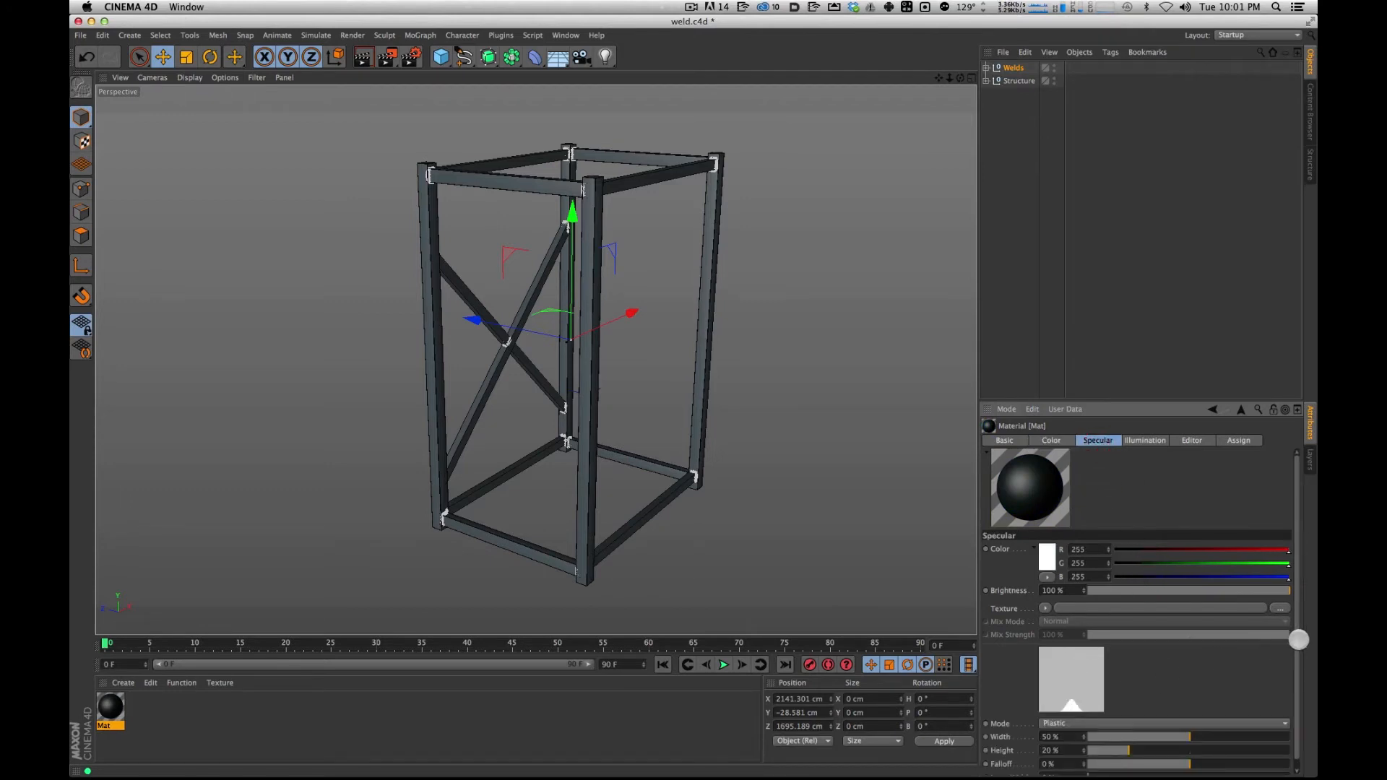
{"action": "left_click_drag", "start_coordinate": [1299, 639], "coordinate": [1257, 708]}
{"action": "left_click_drag", "start_coordinate": [1235, 729], "coordinate": [1147, 730]}
Adjust the material's colour to a neutral dark grey with red and green at 40.
{"action": "left_click", "coordinate": [1049, 442]}
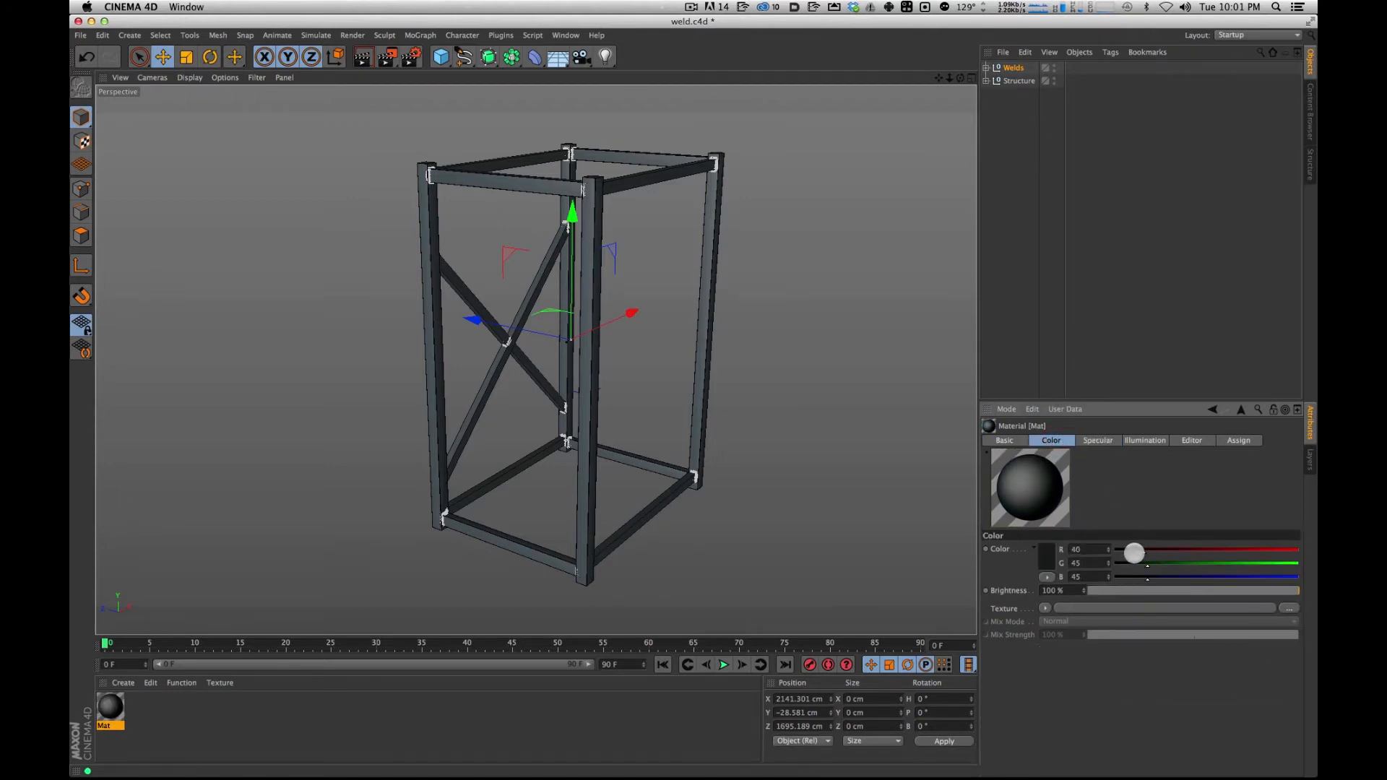
{"action": "left_click", "coordinate": [1087, 550]}
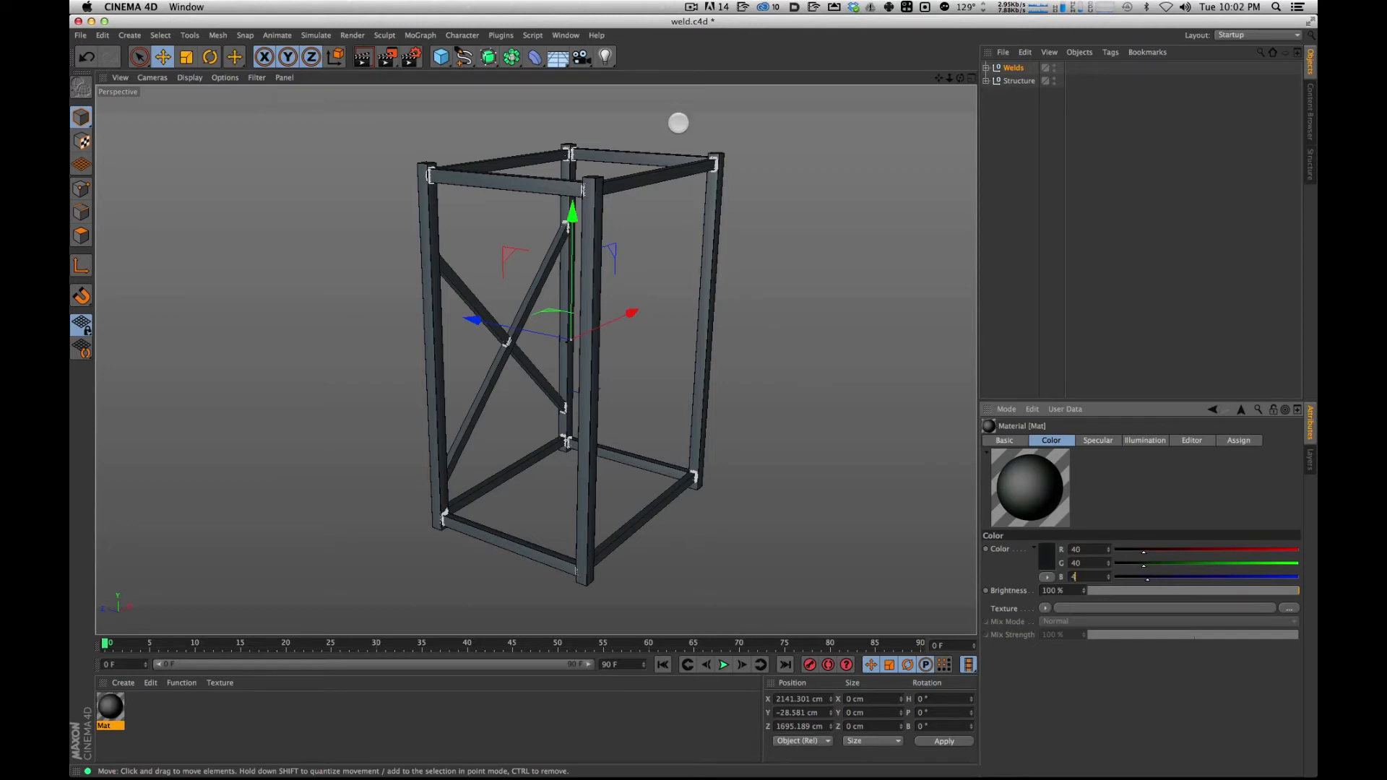
Set the material's specular width to 21% and its height to 34%.
{"action": "left_click", "coordinate": [1098, 440]}
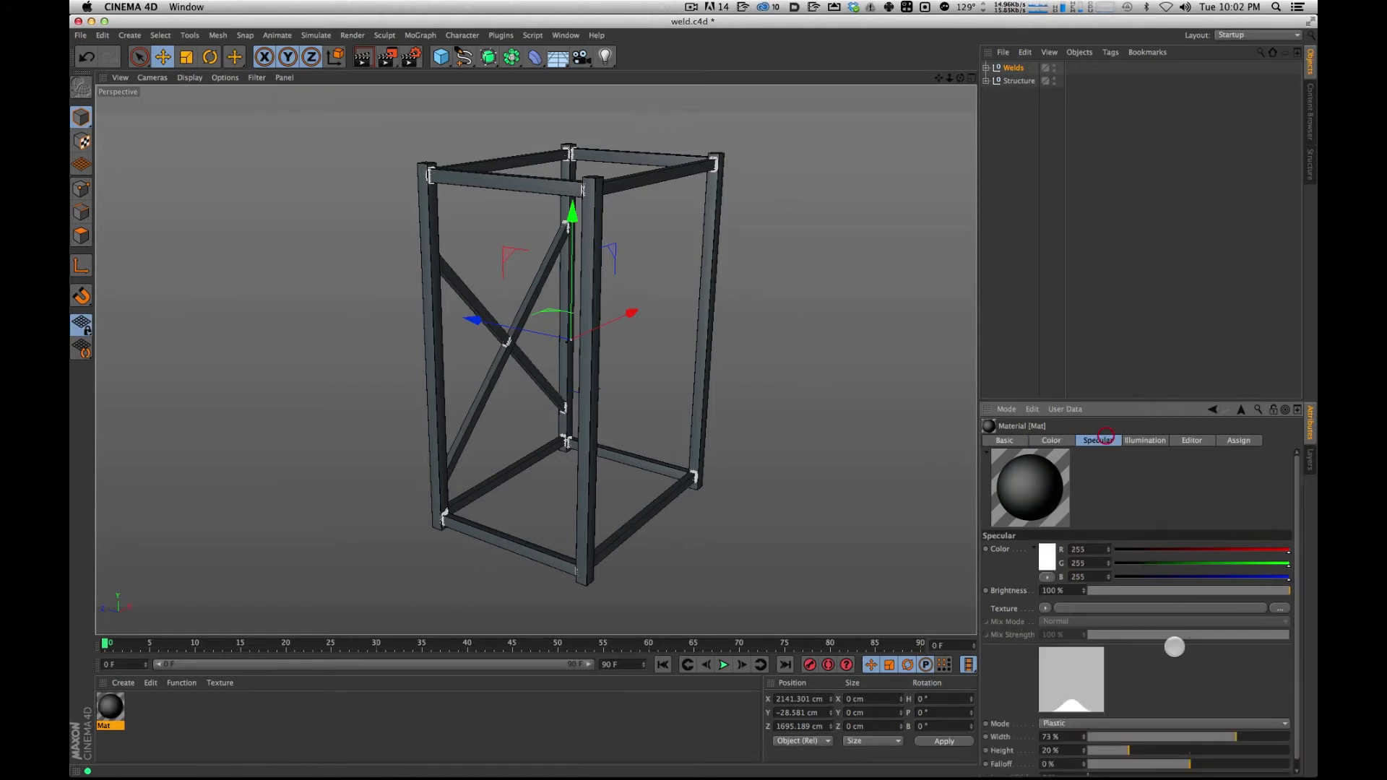
{"action": "scroll", "coordinate": [1170, 742], "scroll_direction": "down", "scroll_amount": 1}
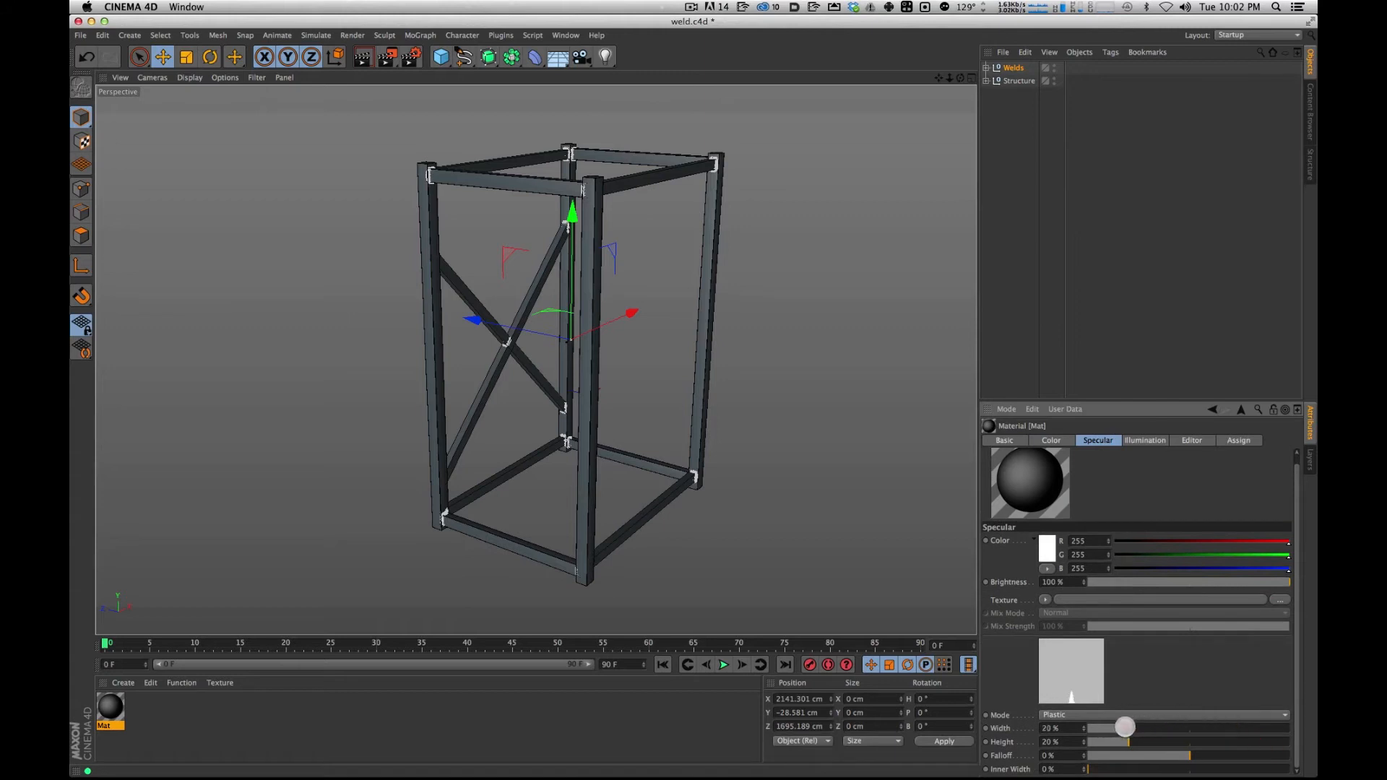
{"action": "left_click", "coordinate": [1110, 729]}
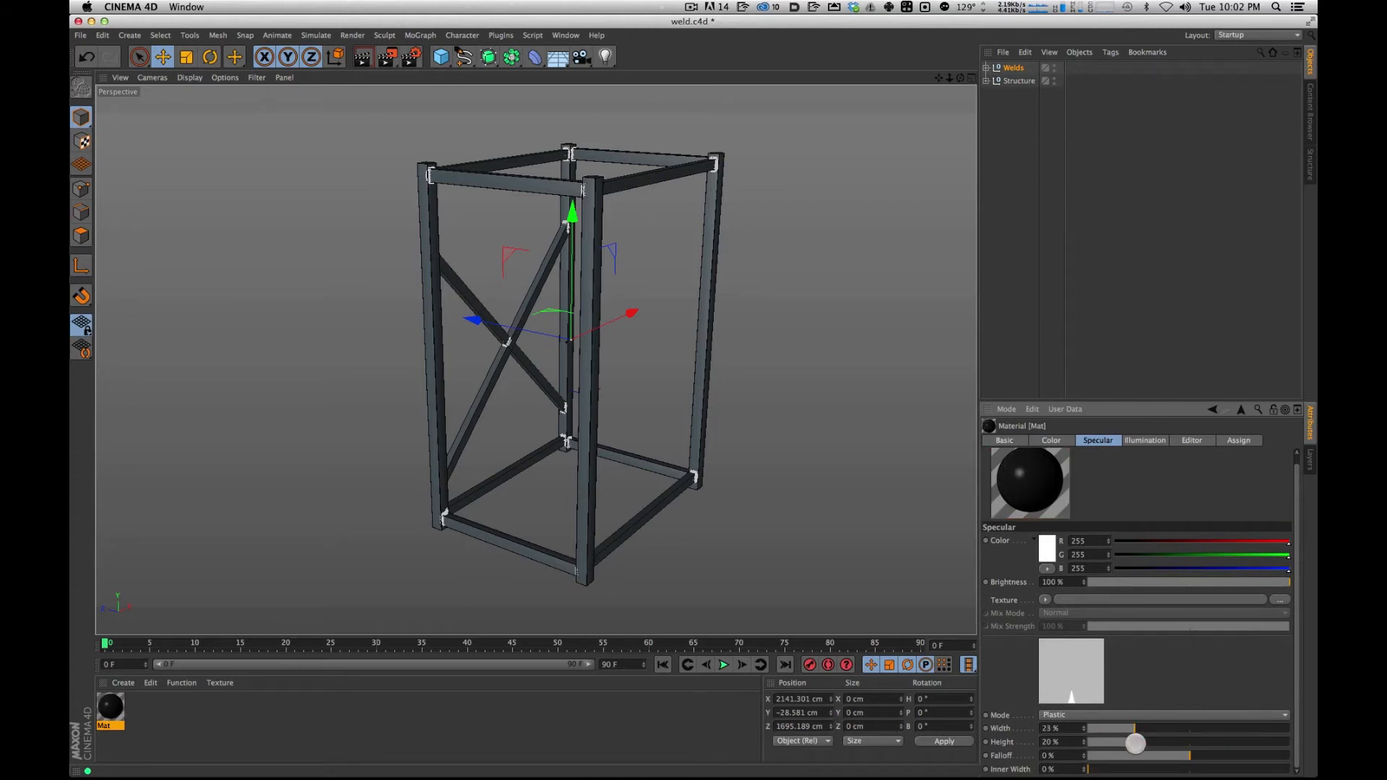
{"action": "left_click_drag", "start_coordinate": [1150, 740], "coordinate": [1130, 731]}
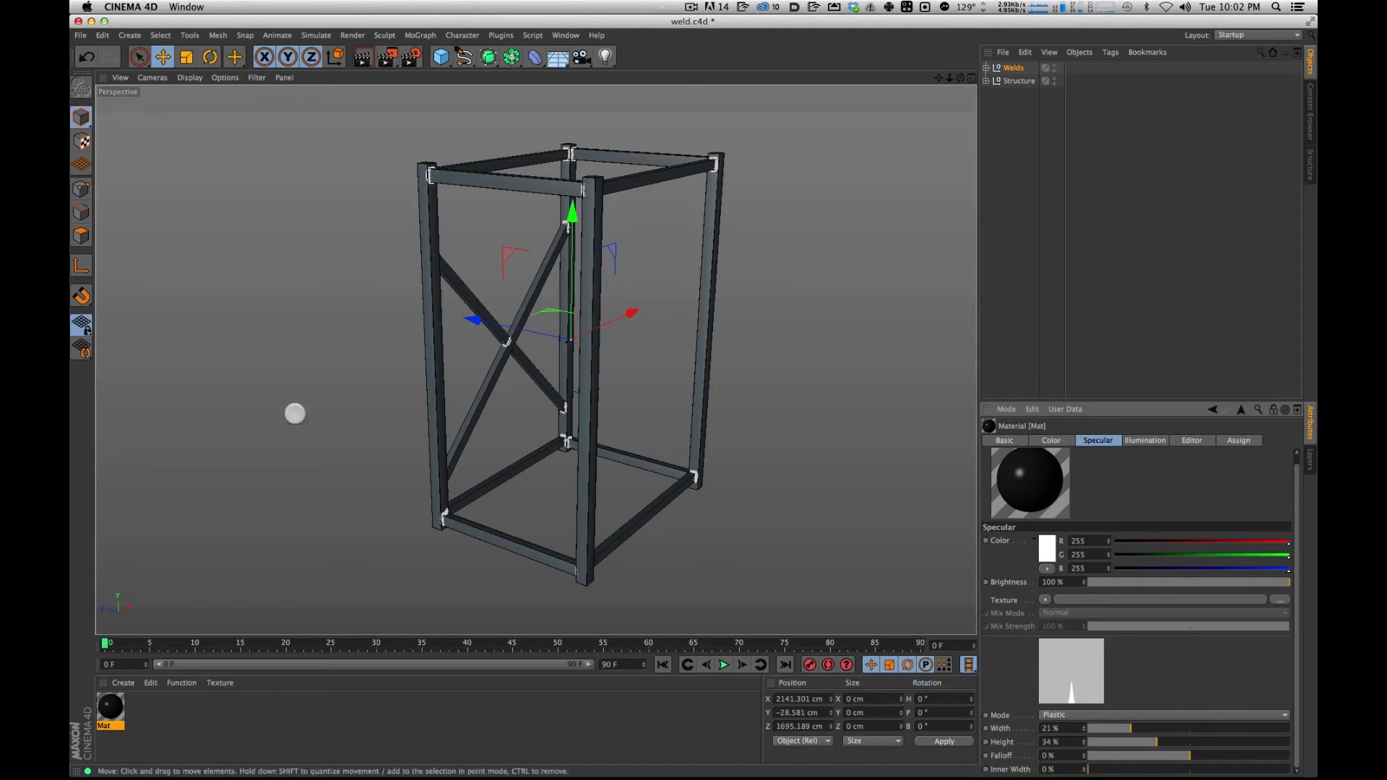
Apply the dark material to the Structure group, render the view, and clear the selection.
{"action": "left_click_drag", "start_coordinate": [109, 706], "coordinate": [1008, 82]}
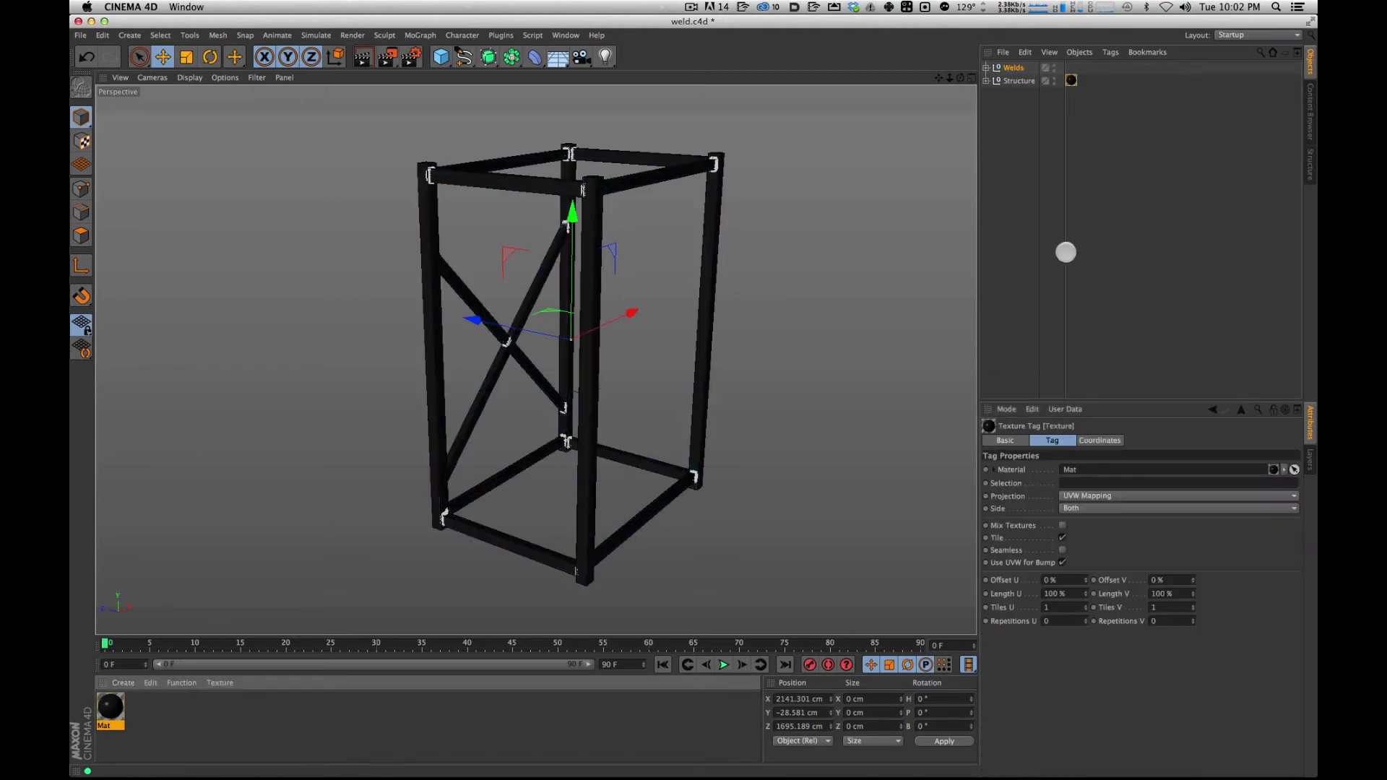
{"action": "key", "text": "super+r"}
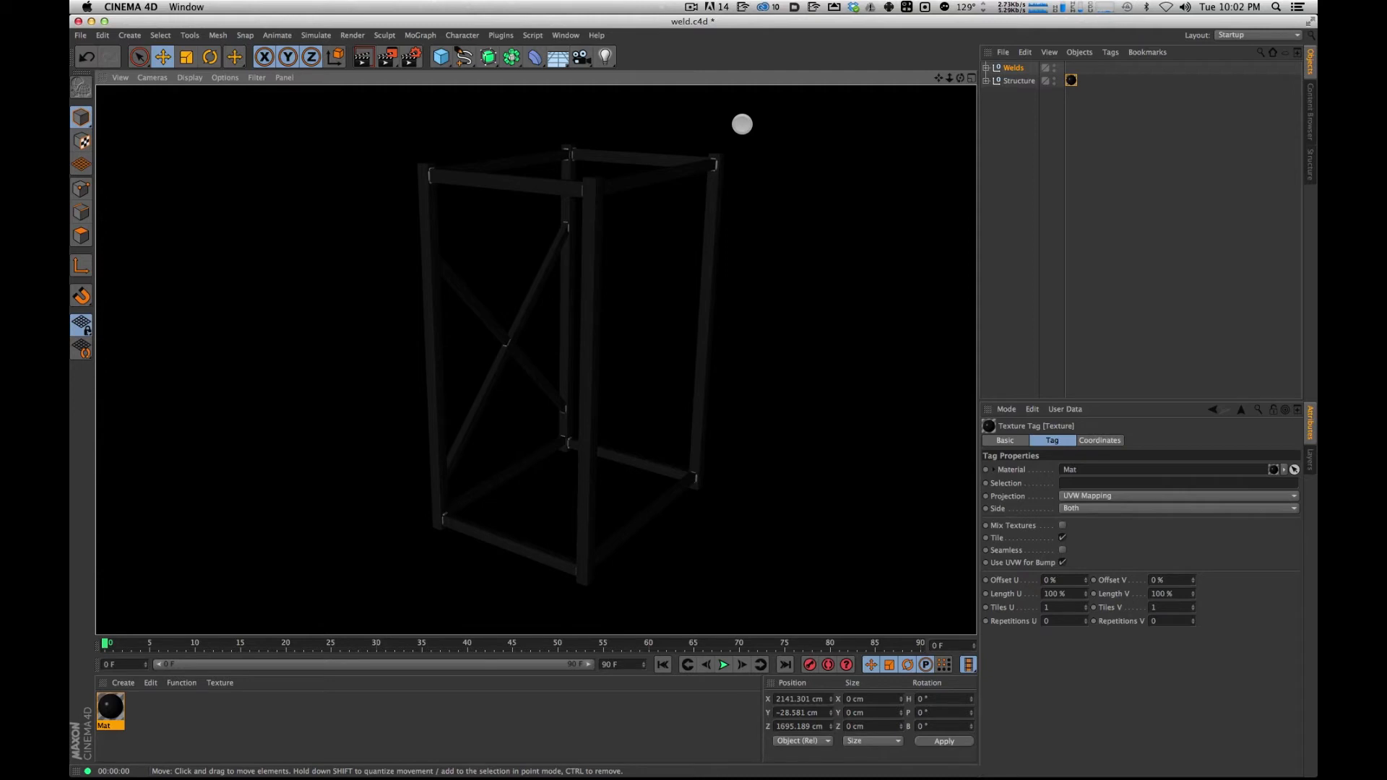
{"action": "left_click", "coordinate": [1110, 179]}
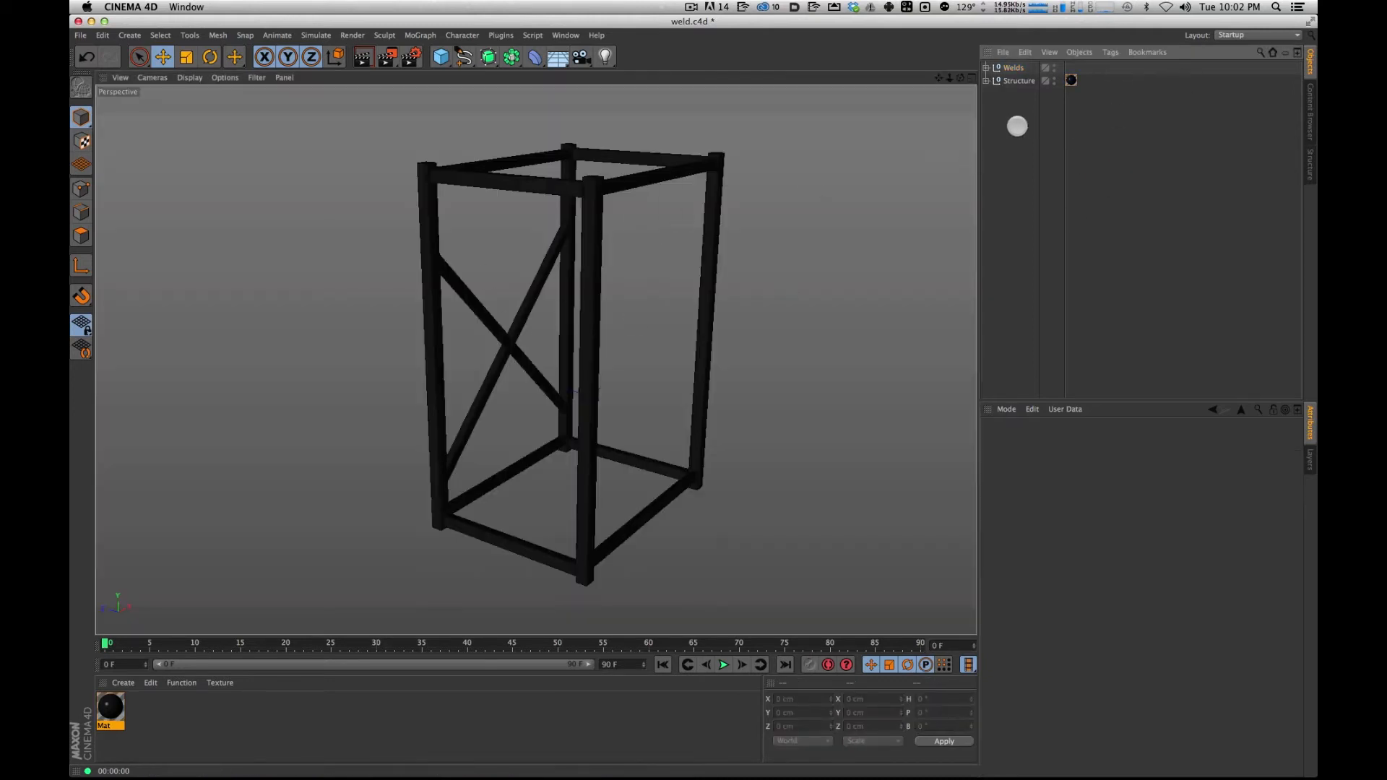
Enable the material's Bump channel and load the Metal surface shader as its texture.
{"action": "left_click", "coordinate": [112, 708]}
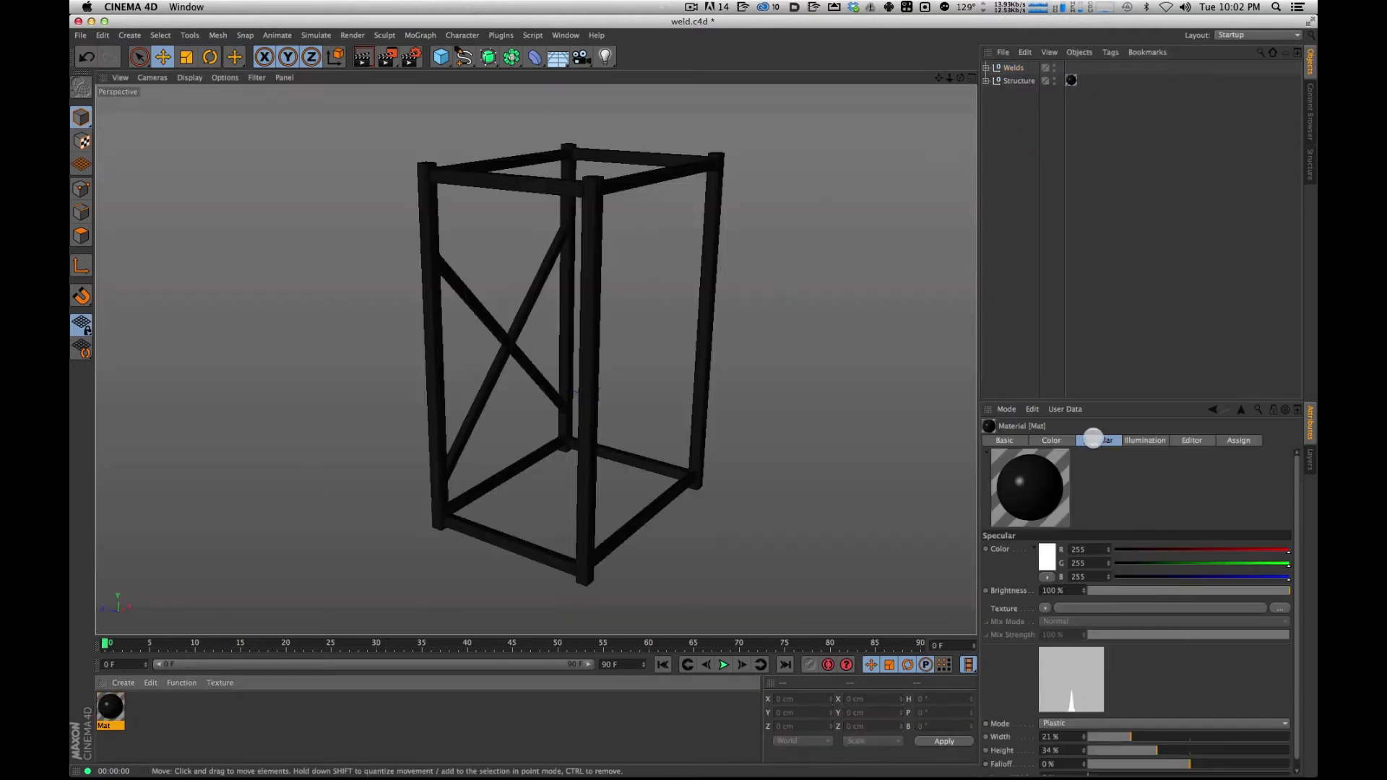
{"action": "left_click", "coordinate": [1004, 440]}
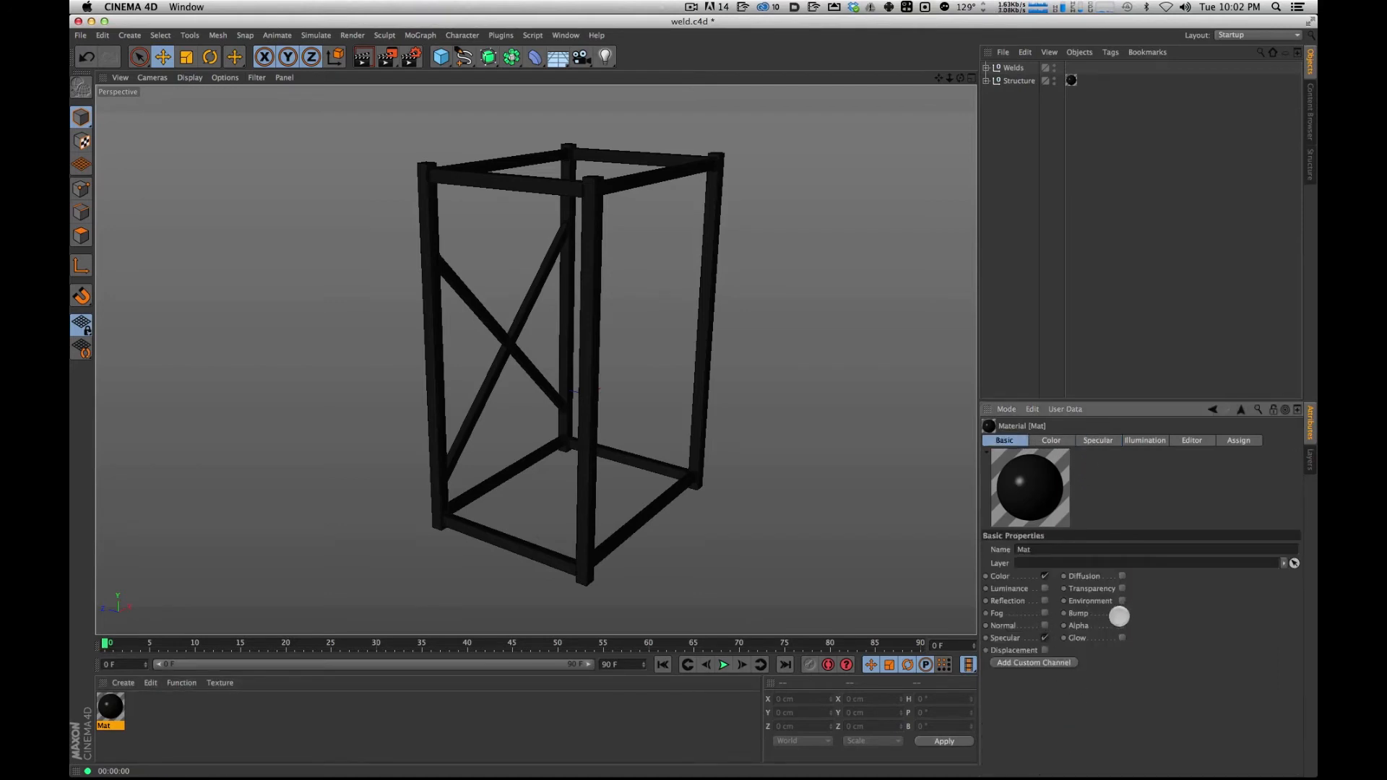
{"action": "left_click", "coordinate": [1122, 613]}
{"action": "left_click", "coordinate": [1103, 439]}
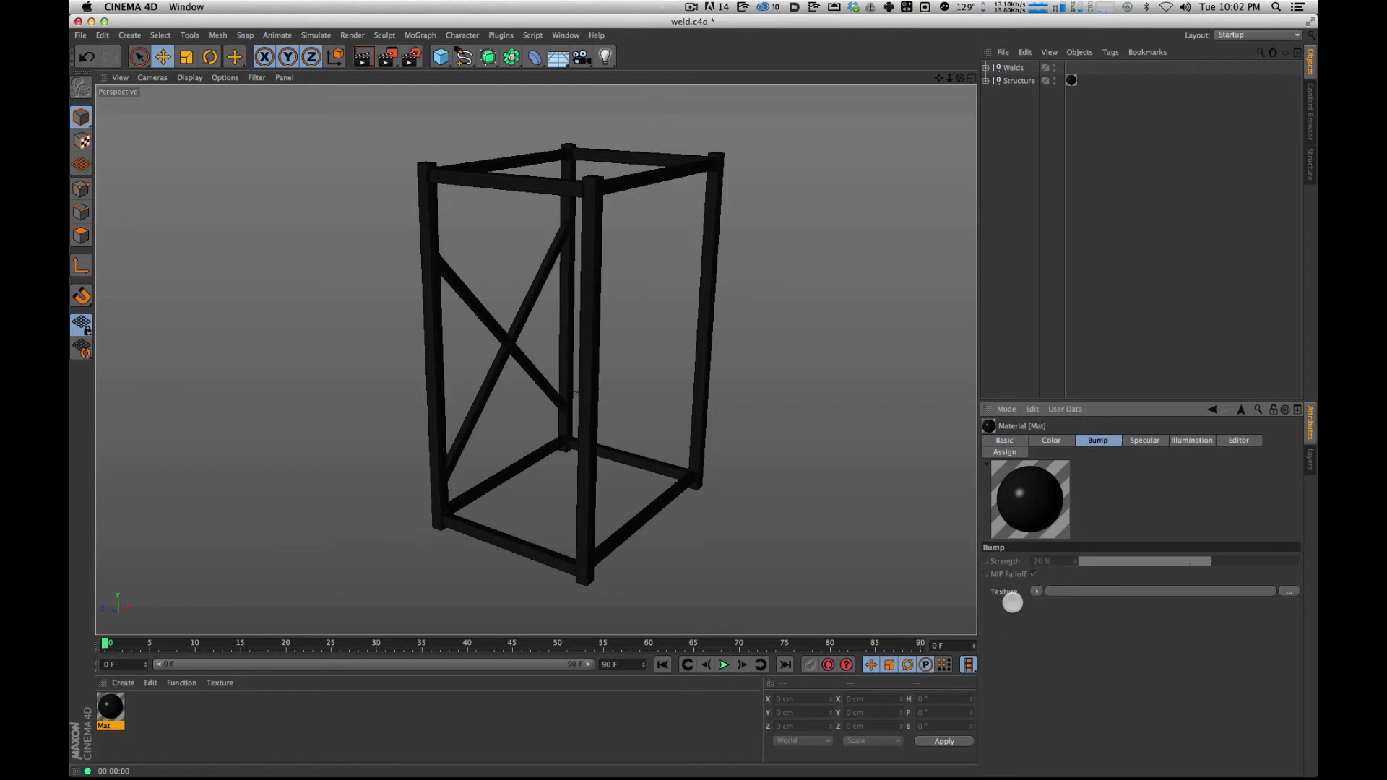
{"action": "left_click", "coordinate": [1034, 591]}
{"action": "mouse_move", "coordinate": [1065, 565]}
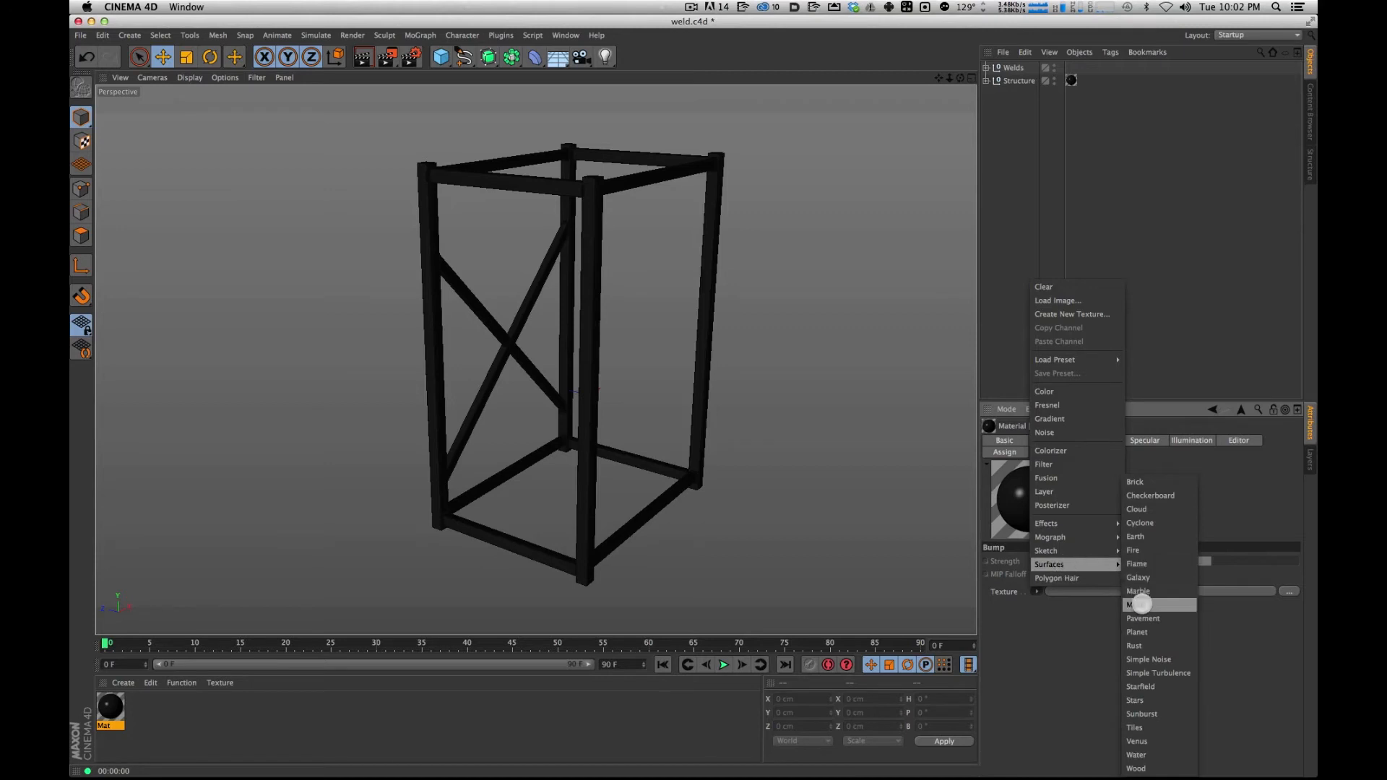
{"action": "left_click", "coordinate": [1137, 604]}
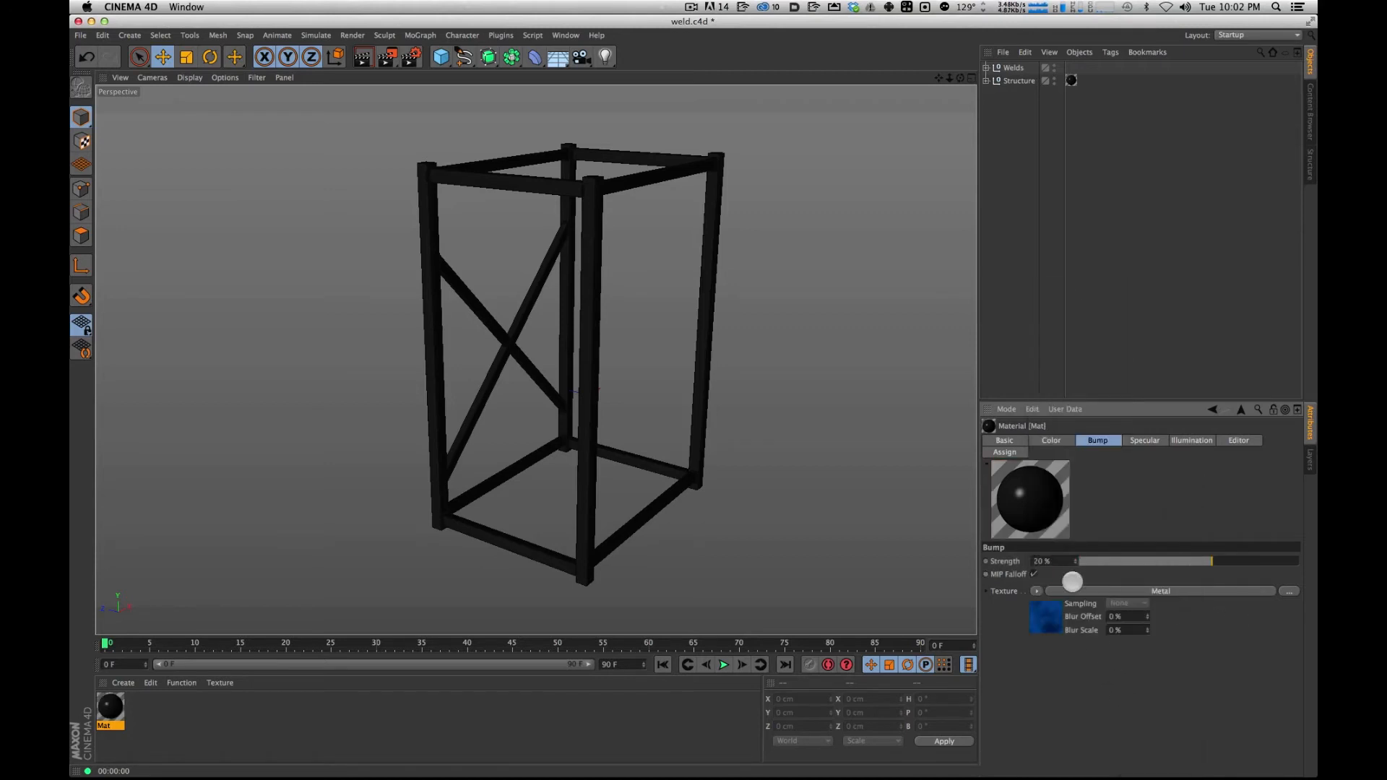
Render a close-up of the front post and cross braces to check the metal bump.
{"action": "scroll", "coordinate": [536, 360], "scroll_direction": "up", "scroll_amount": 5}
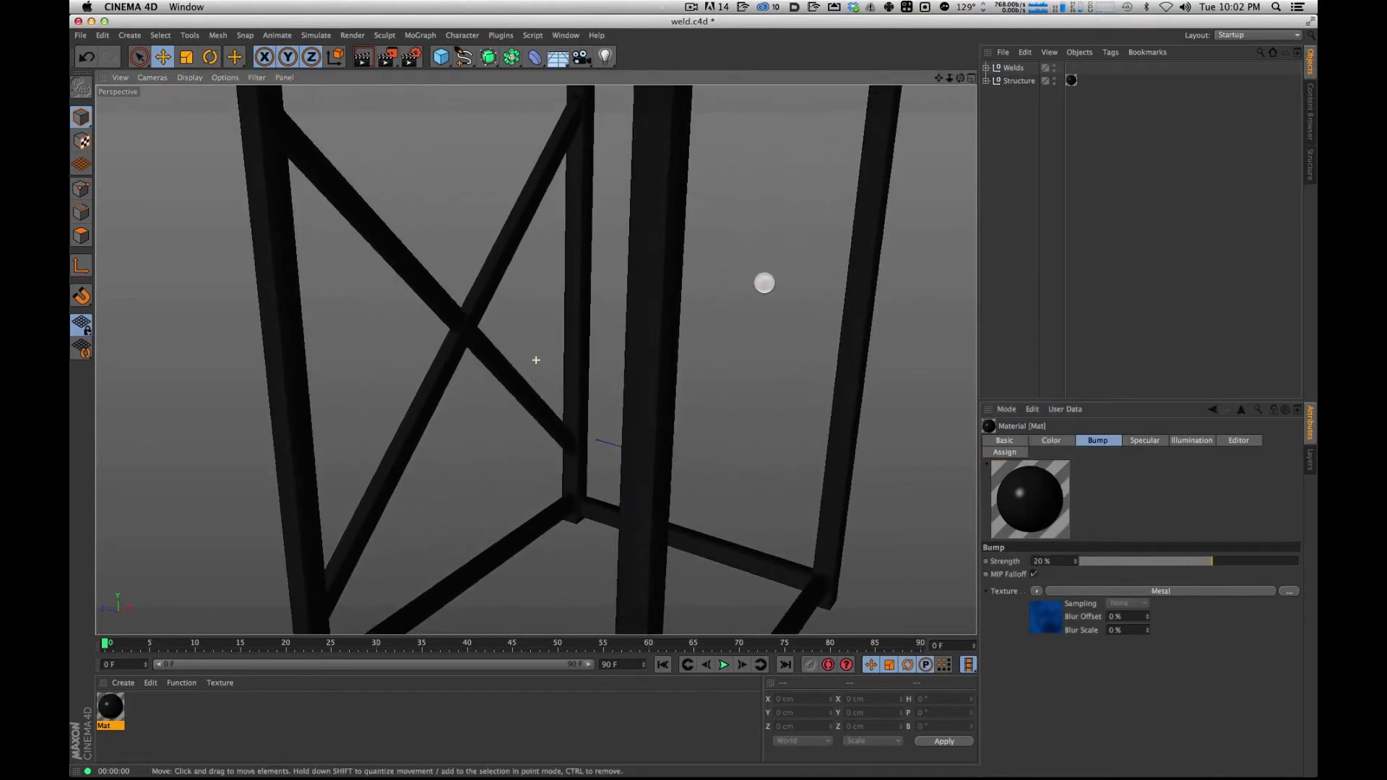
{"action": "middle_click_drag", "start_coordinate": [764, 282], "coordinate": [651, 282], "text": "alt"}
{"action": "right_click_drag", "start_coordinate": [650, 281], "coordinate": [746, 174], "text": "alt"}
{"action": "key", "text": "super+r"}
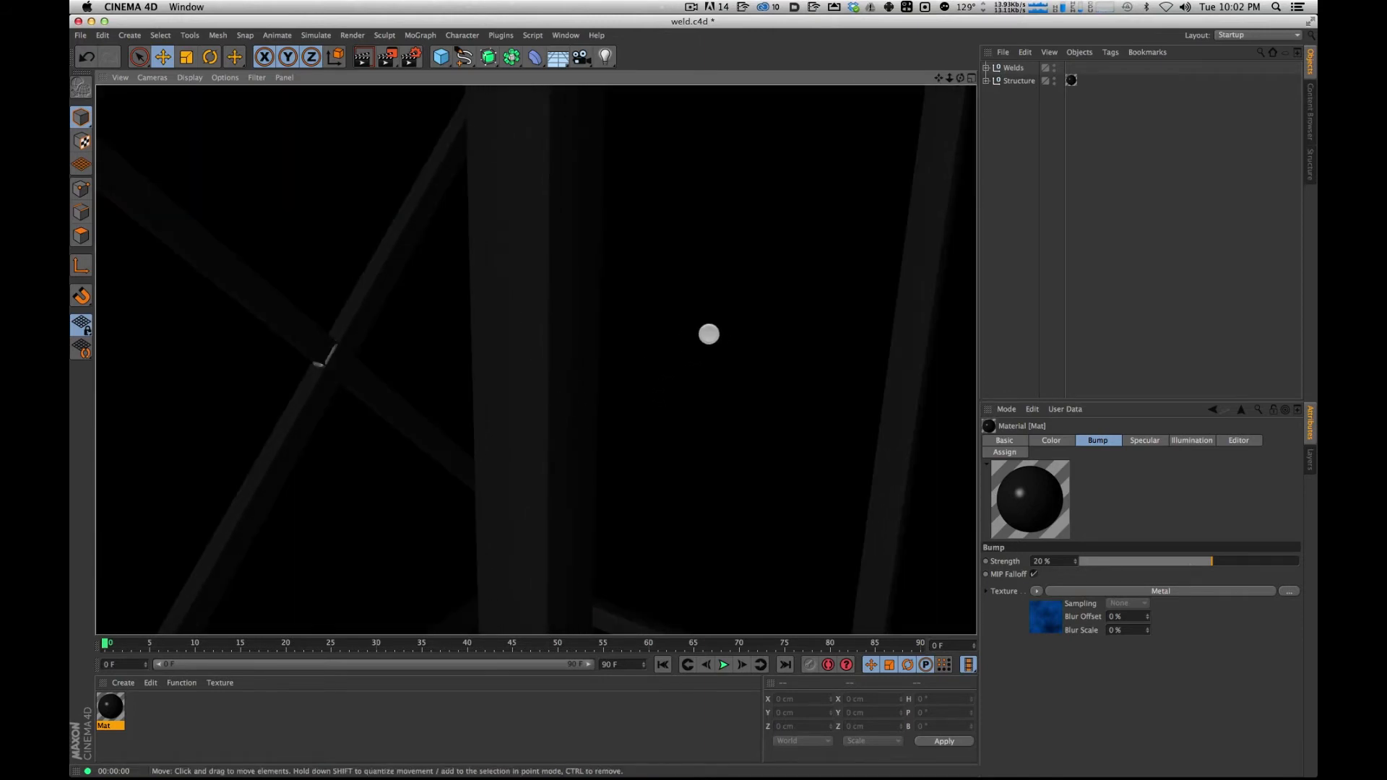
Set the bump strength to 100% and render the close-up of the post again.
{"action": "left_click_drag", "start_coordinate": [1207, 561], "coordinate": [1298, 561]}
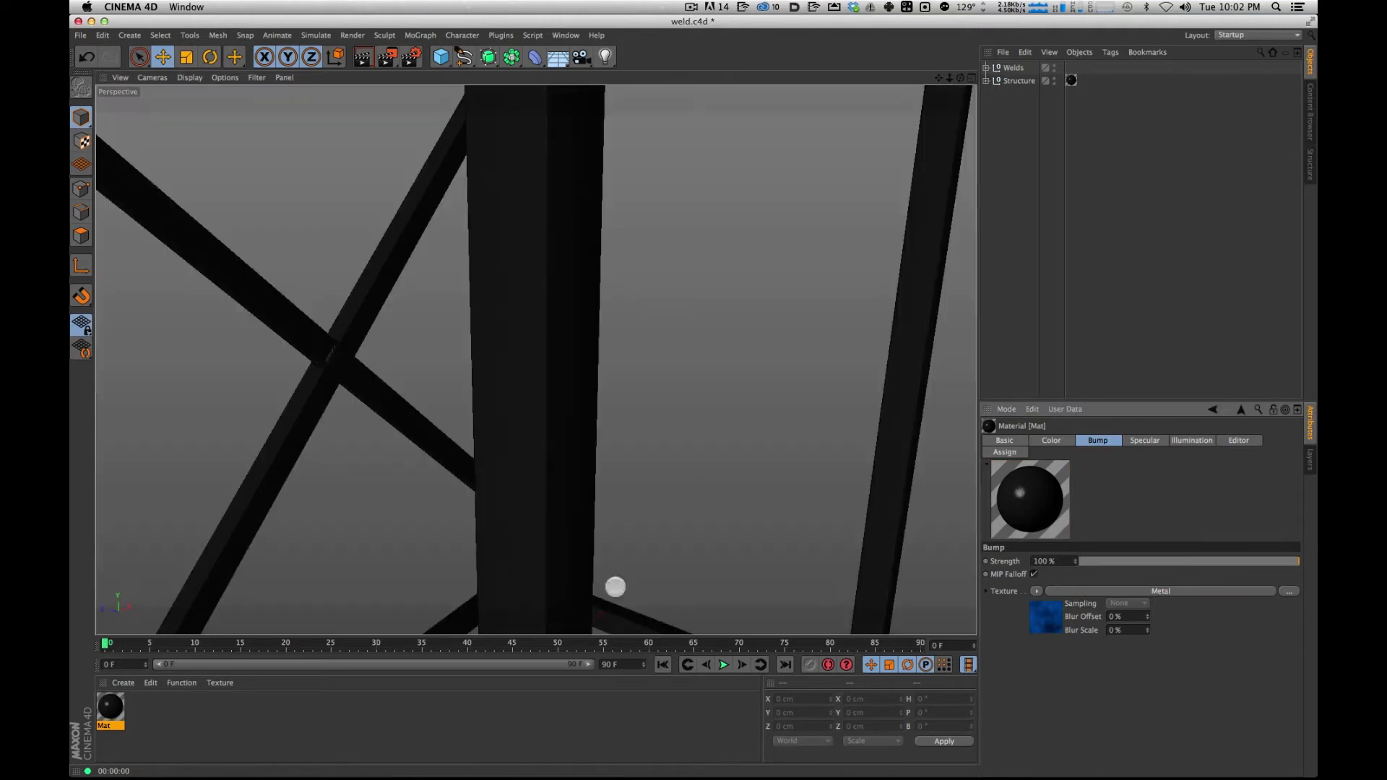
{"action": "key", "text": "super+r"}
{"action": "left_click_drag", "start_coordinate": [660, 251], "coordinate": [610, 346], "text": "alt"}
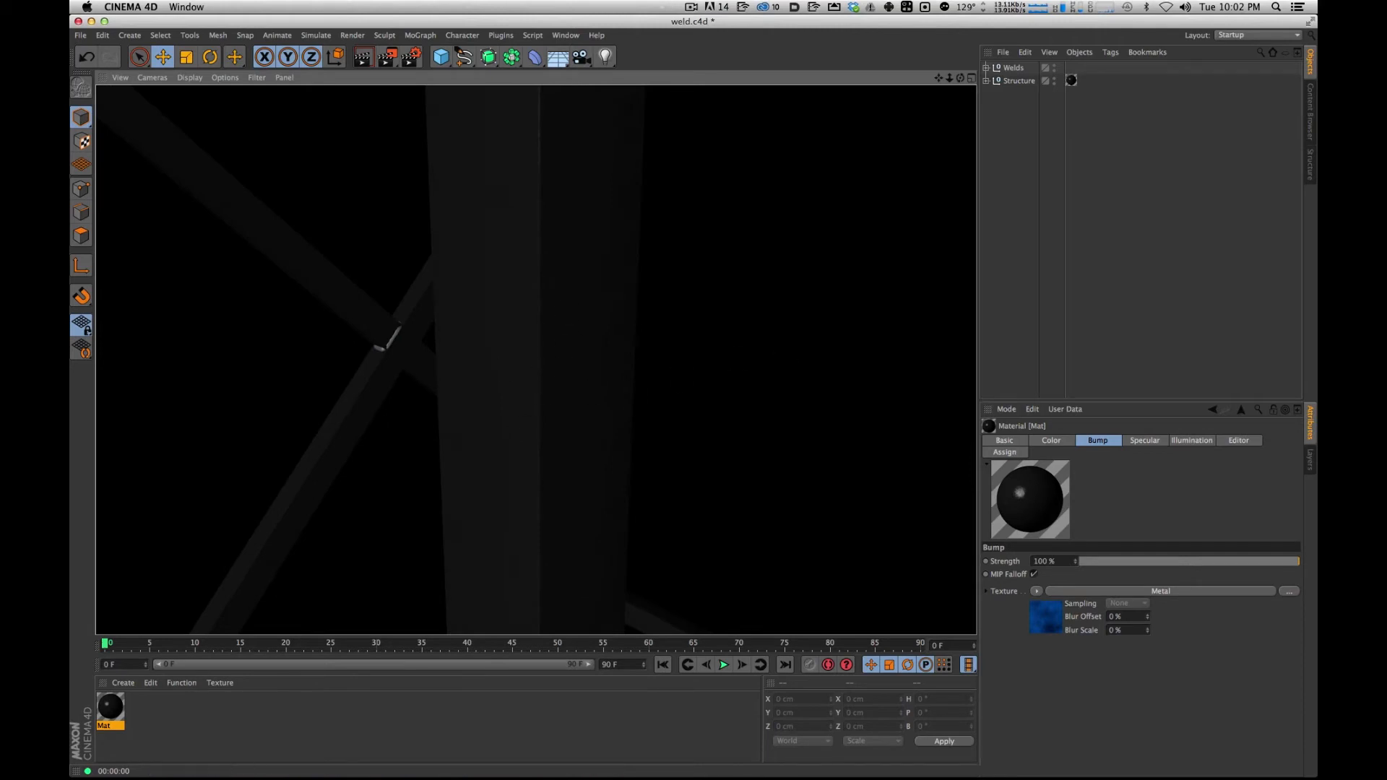
{"action": "right_click_drag", "start_coordinate": [753, 212], "coordinate": [286, 513], "text": "alt"}
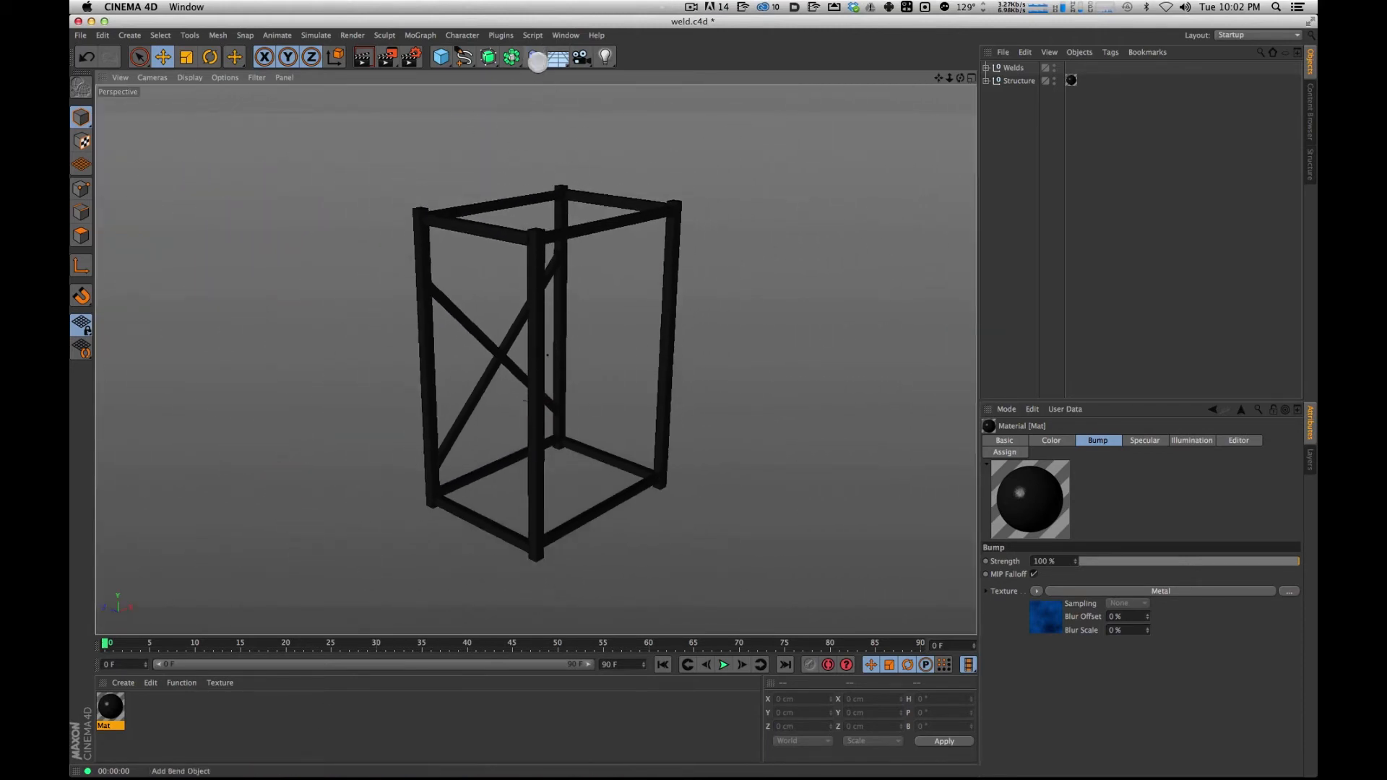
Add a Physical Sky to the scene and render the view.
{"action": "left_click", "coordinate": [557, 56]}
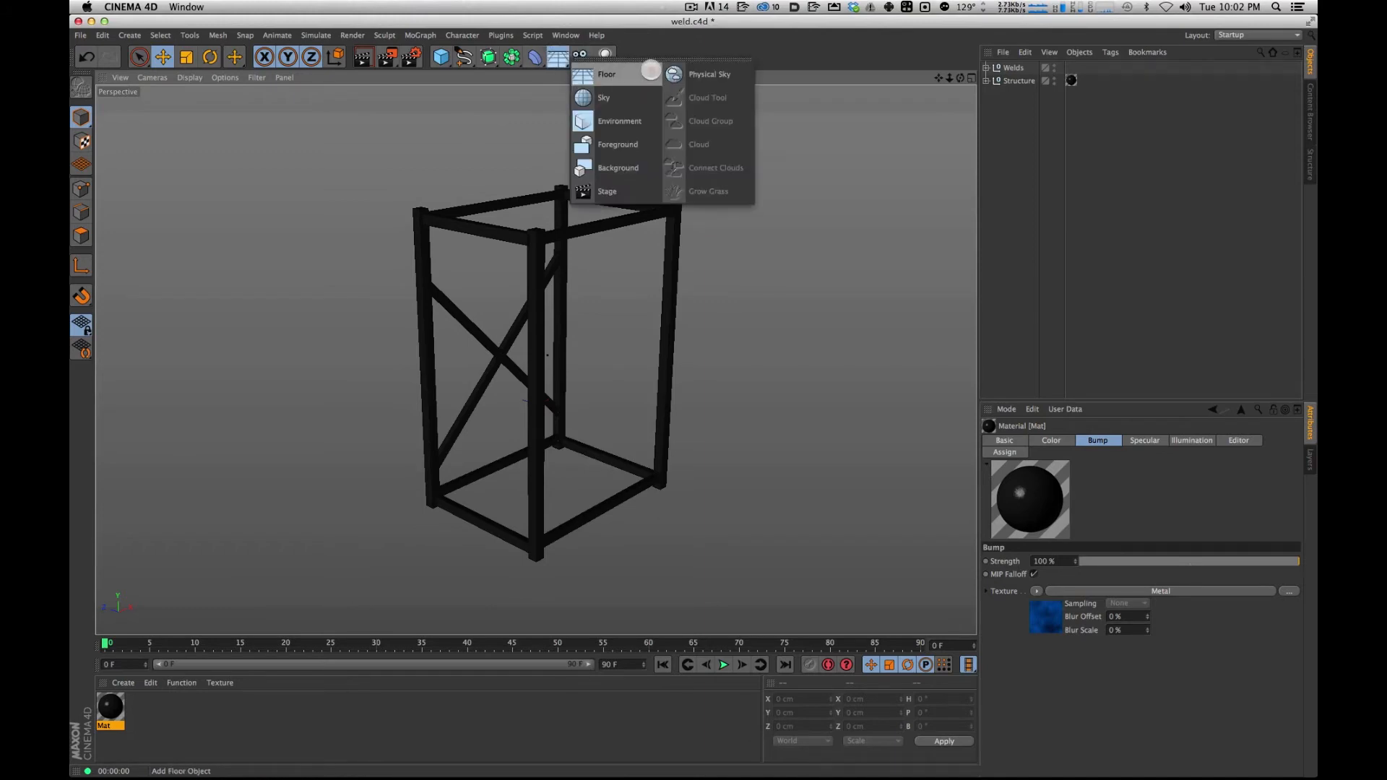
{"action": "left_click", "coordinate": [710, 74]}
{"action": "key", "text": "super+r"}
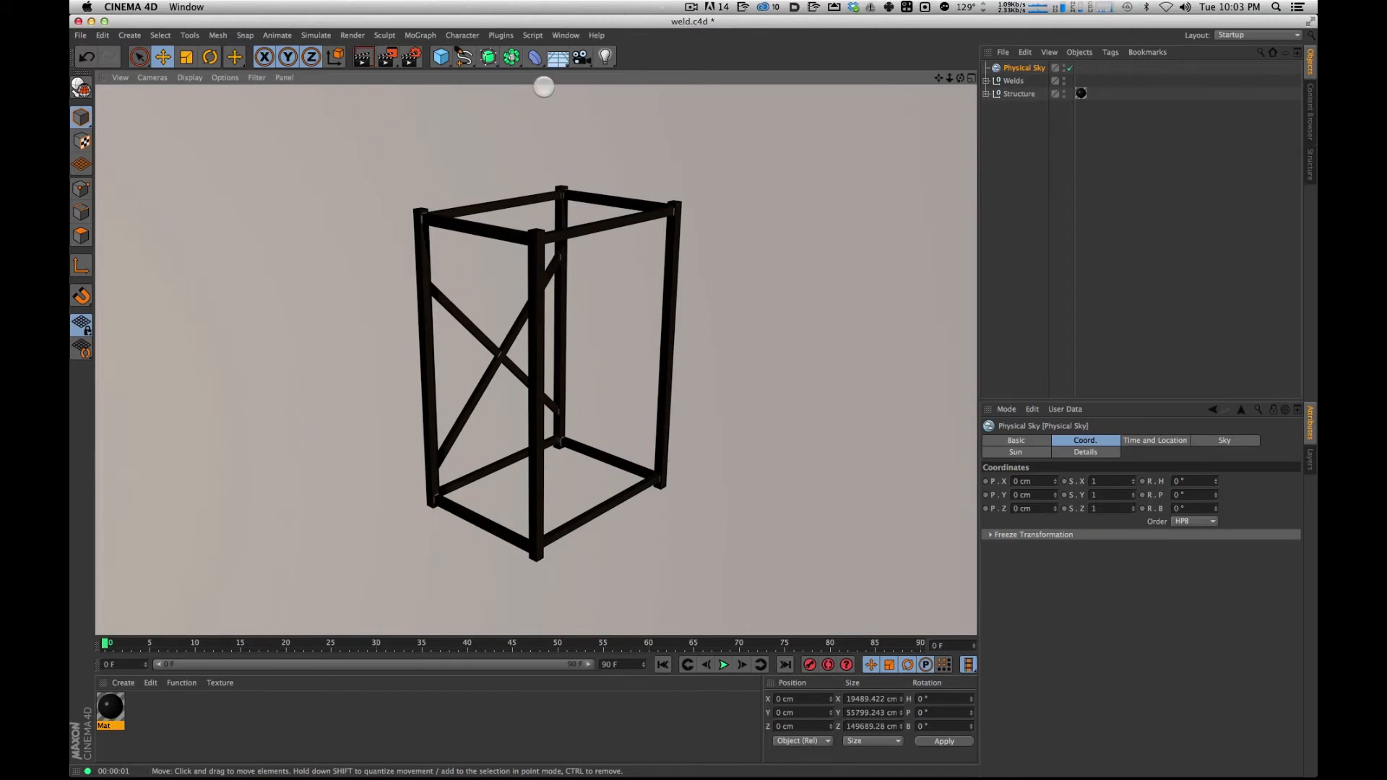
Add a spot light at about X -1382 cm, Z -3558 cm and turn its heading to about -43° toward the frame.
{"action": "left_click", "coordinate": [605, 56]}
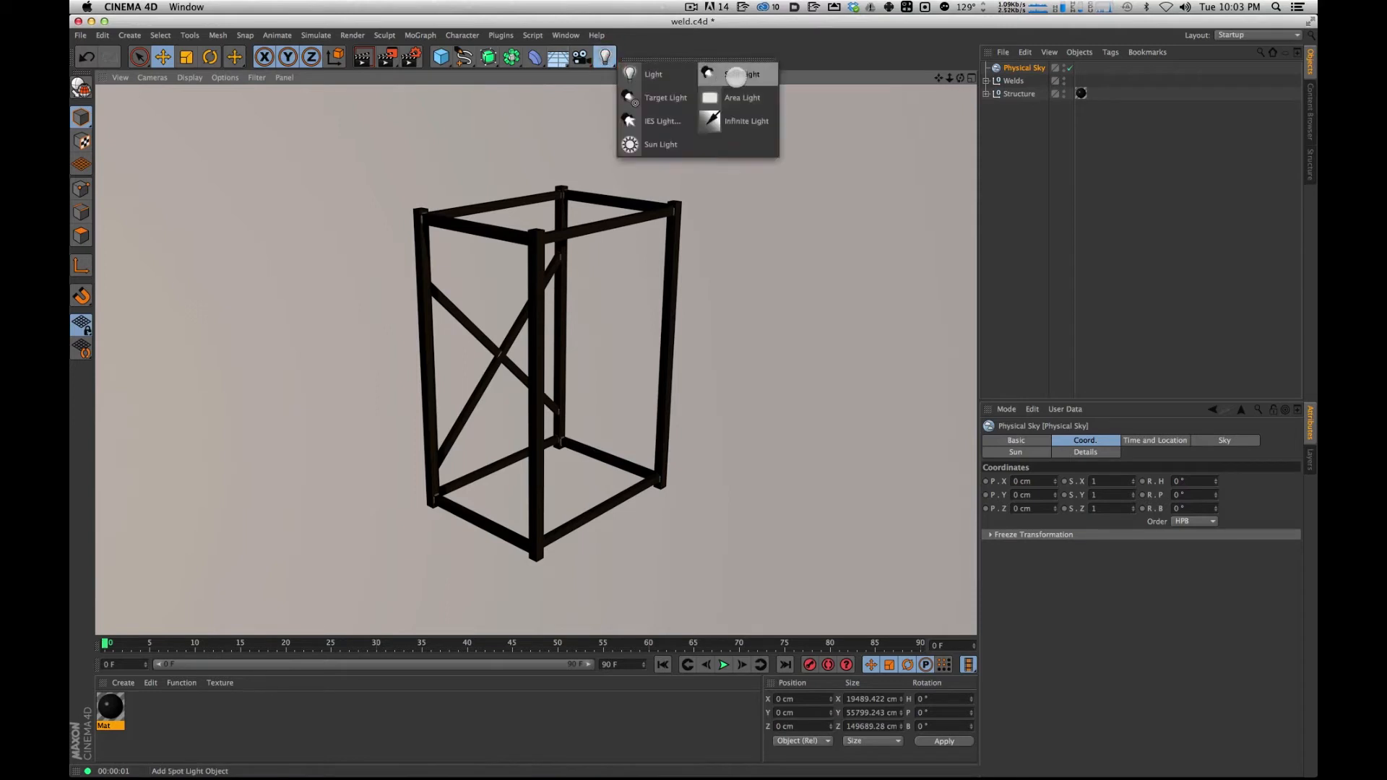
{"action": "left_click", "coordinate": [735, 77]}
{"action": "left_click_drag", "start_coordinate": [458, 371], "coordinate": [424, 375]}
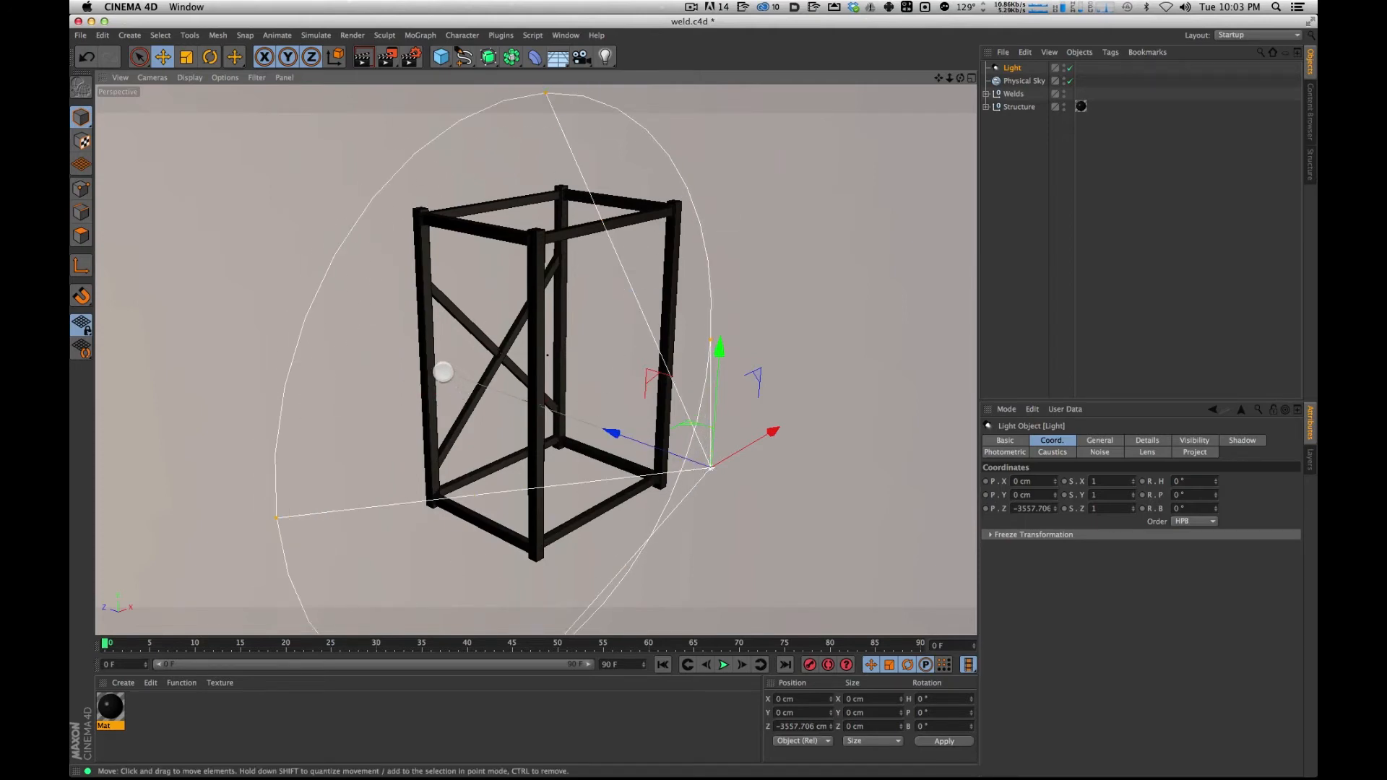
{"action": "left_click_drag", "start_coordinate": [830, 381], "coordinate": [727, 263], "text": "alt"}
{"action": "left_click_drag", "start_coordinate": [700, 362], "coordinate": [836, 418]}
{"action": "key", "text": "r"}
{"action": "middle_click", "coordinate": [577, 178]}
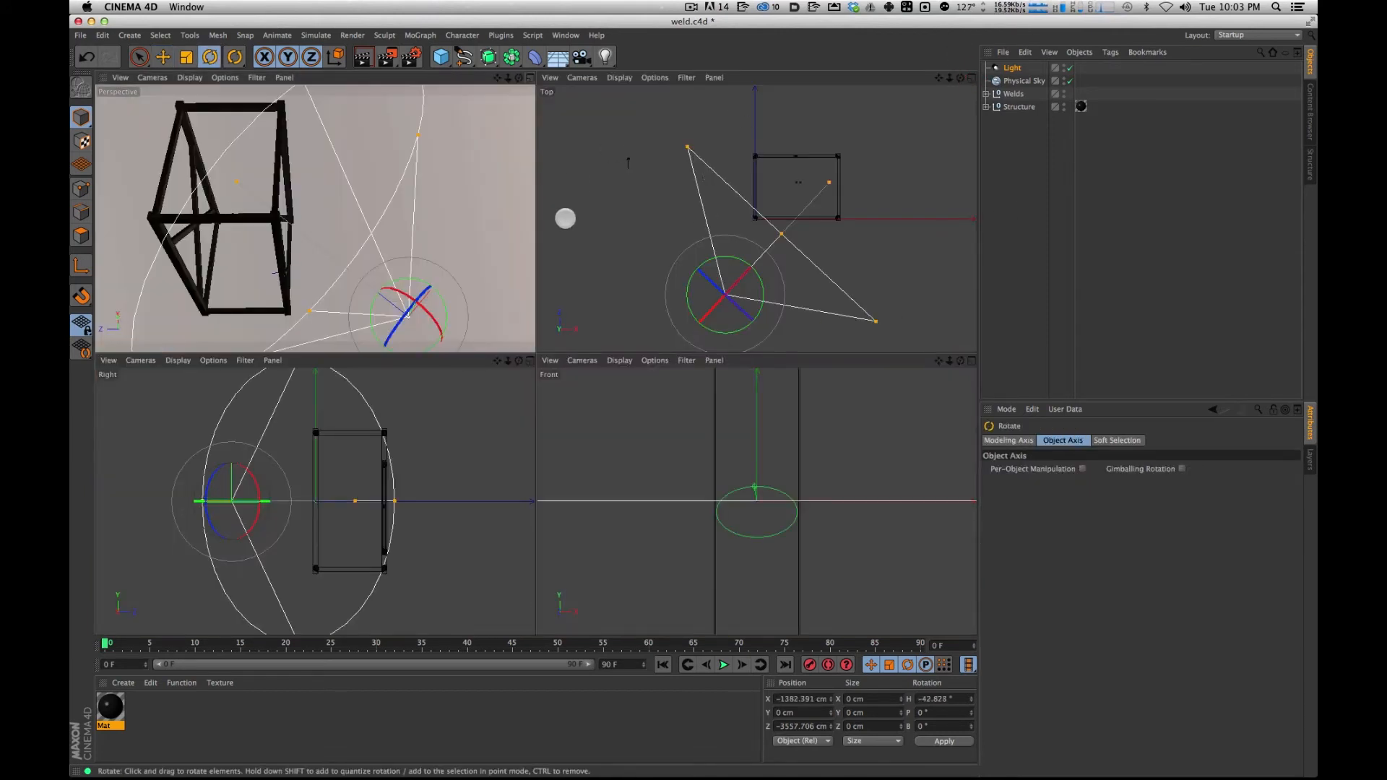
Move the spot light in the Top view to about X -2399 cm, Z -2616 cm.
{"action": "key", "text": "e"}
{"action": "left_click_drag", "start_coordinate": [757, 323], "coordinate": [731, 309]}
{"action": "left_click_drag", "start_coordinate": [854, 304], "coordinate": [900, 242]}
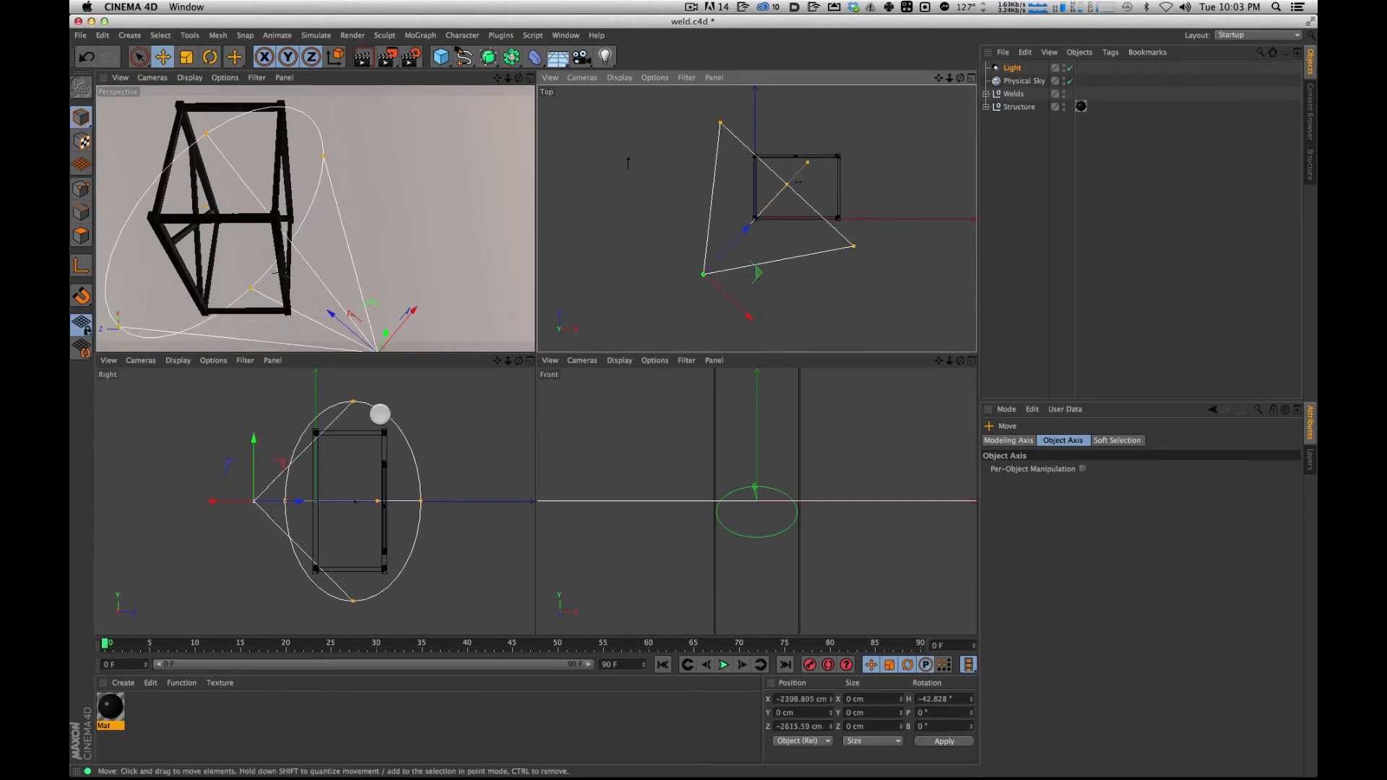
Raise the spot light to about Y 4358 cm and pitch it about -32° down toward the frame.
{"action": "left_click_drag", "start_coordinate": [253, 439], "coordinate": [236, 350]}
{"action": "key", "text": "r"}
{"action": "key", "text": "super+z"}
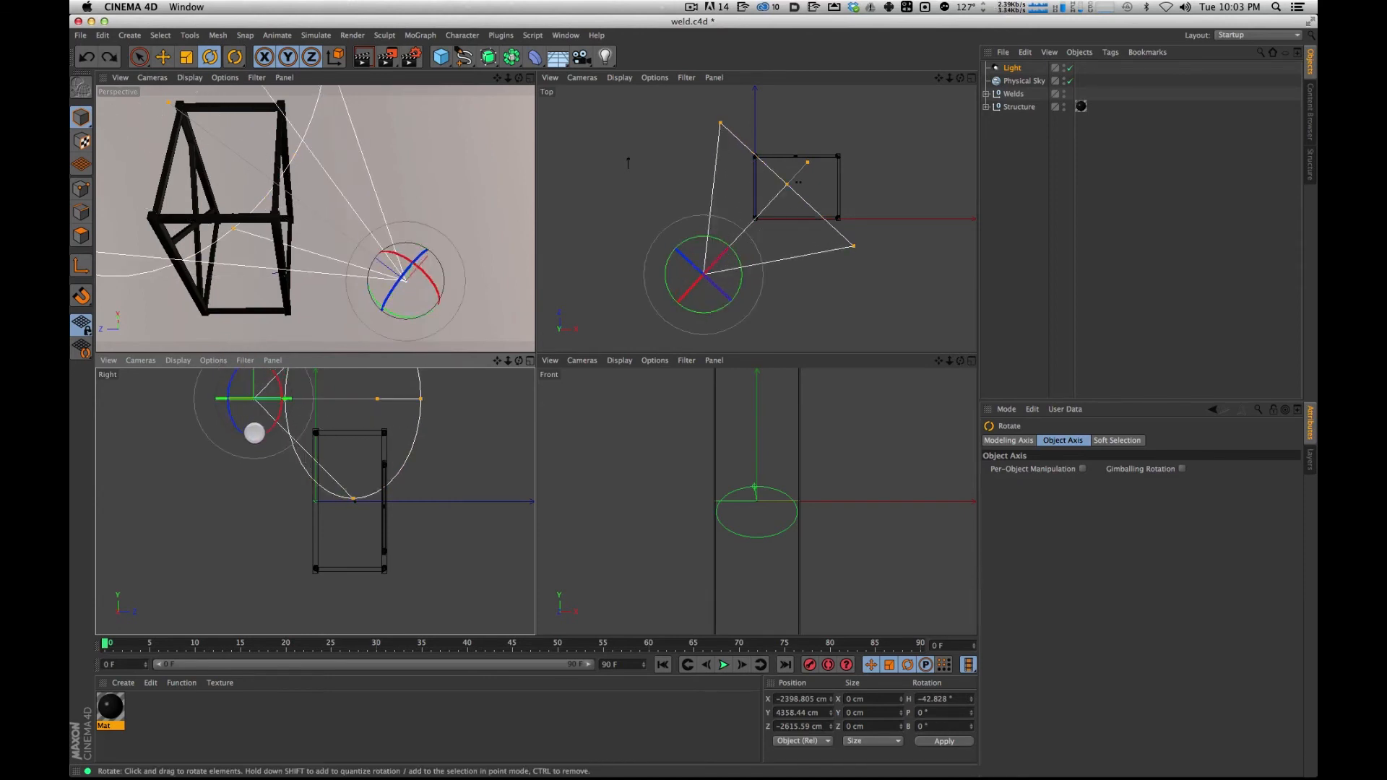
{"action": "left_click_drag", "start_coordinate": [425, 277], "coordinate": [399, 221]}
{"action": "middle_click_drag", "start_coordinate": [399, 221], "coordinate": [427, 289], "text": "alt"}
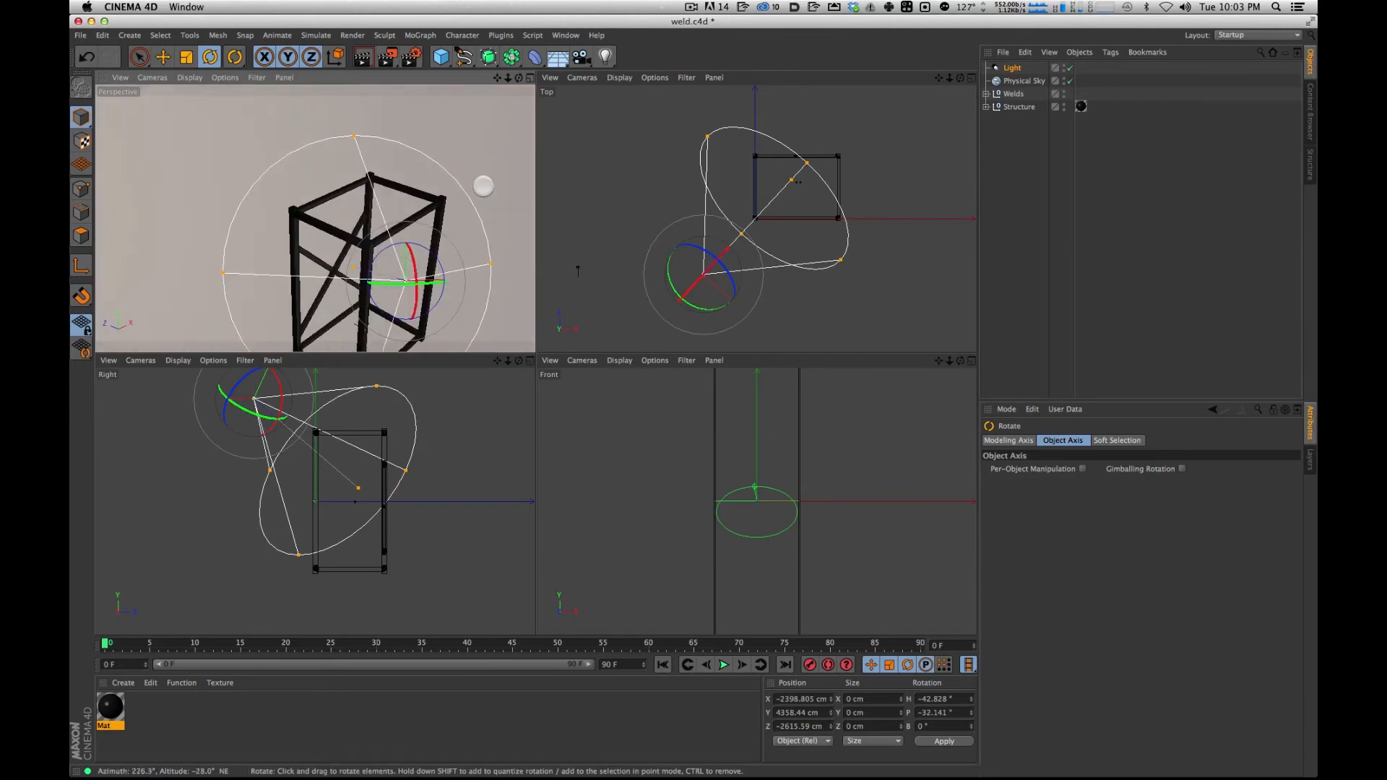
Maximize the Perspective view, render the frame under the spot light, and clear the selection.
{"action": "left_click", "coordinate": [532, 76]}
{"action": "left_click_drag", "start_coordinate": [770, 474], "coordinate": [592, 210], "text": "alt"}
{"action": "left_click", "coordinate": [363, 57]}
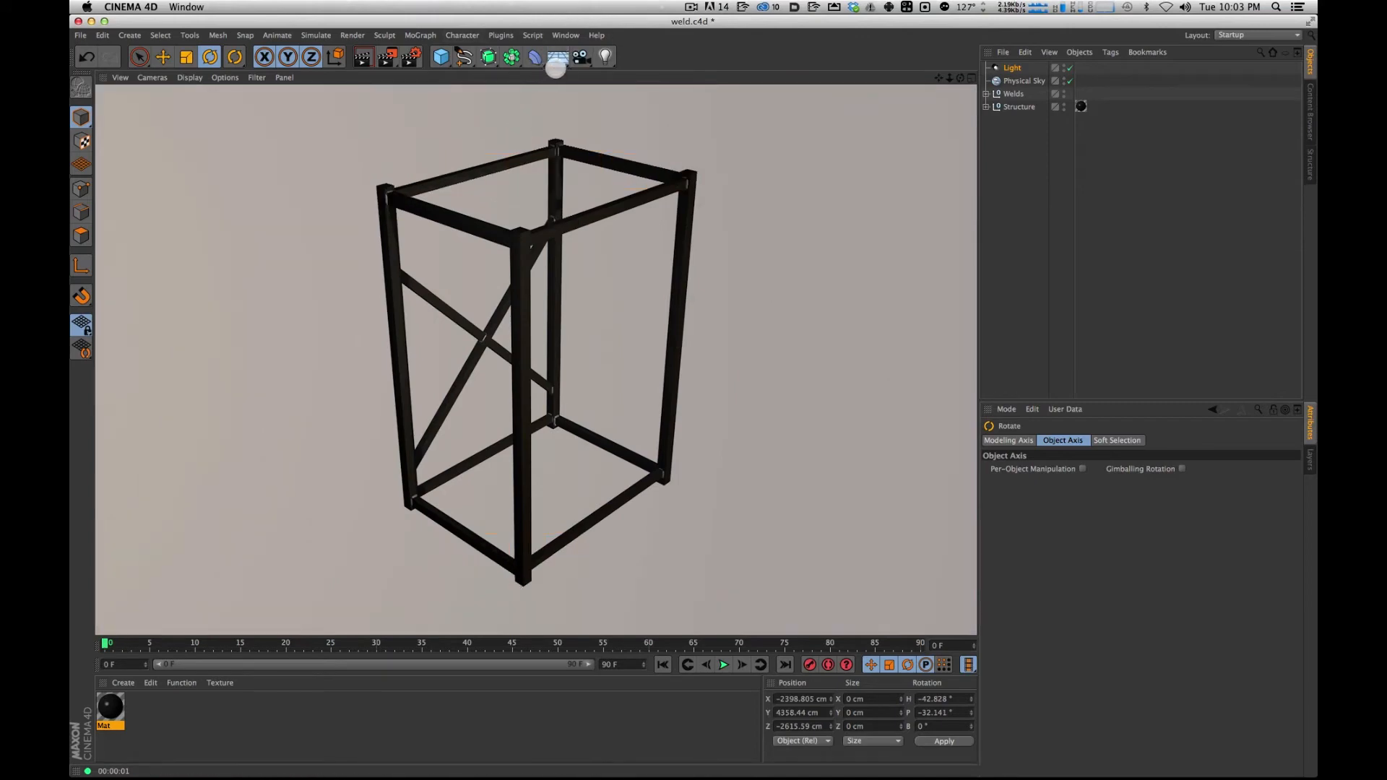
{"action": "left_click", "coordinate": [1056, 148]}
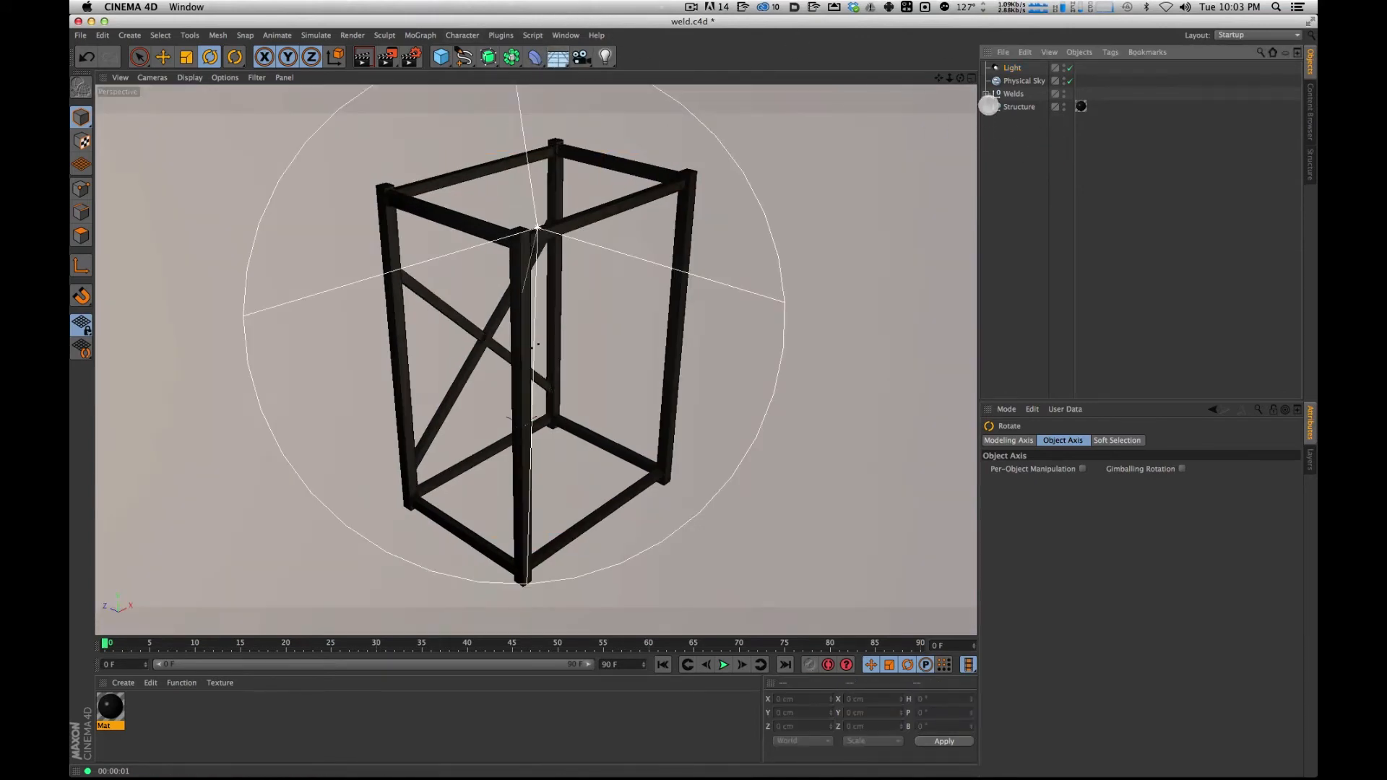
Start an Interactive Render Region and enlarge it to cover the whole frame.
{"action": "left_click_drag", "start_coordinate": [609, 221], "coordinate": [751, 434], "text": "alt"}
{"action": "key", "text": "alt+r"}
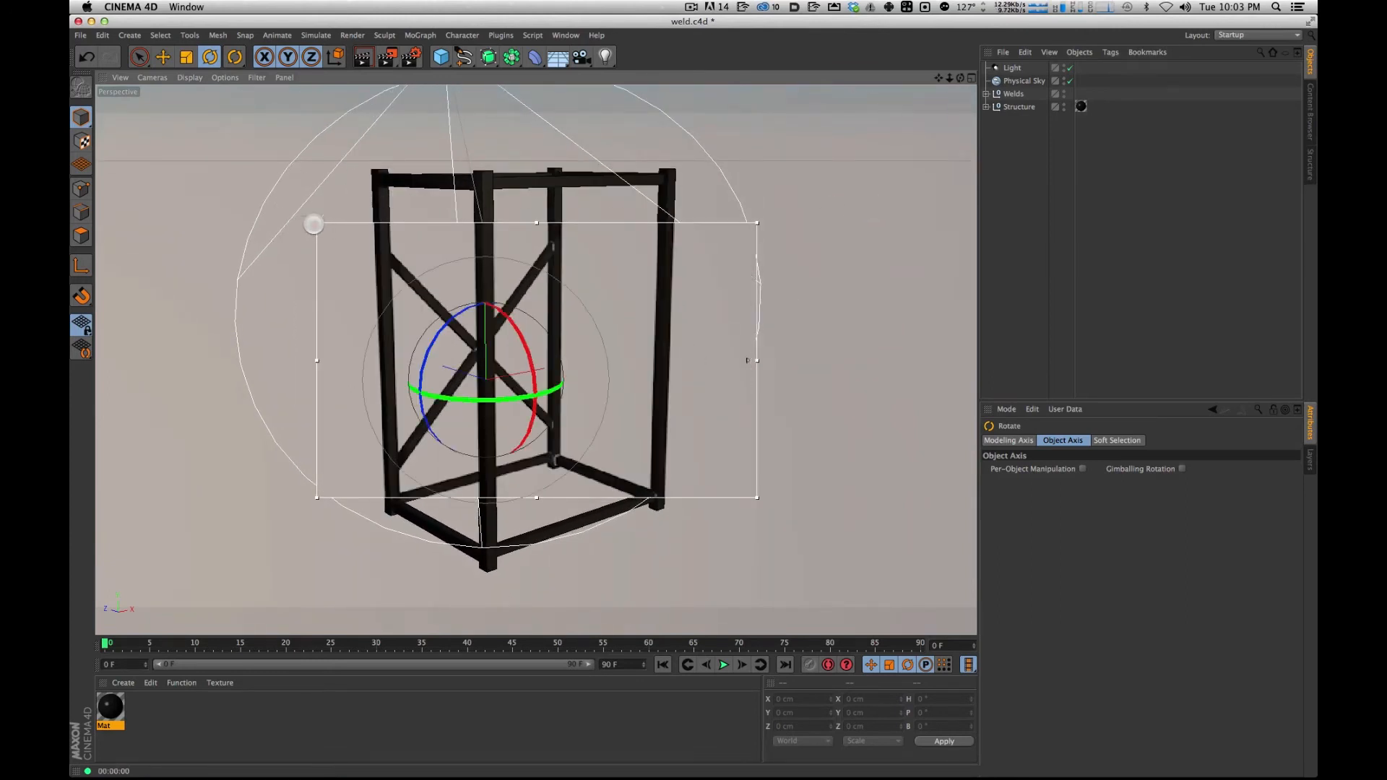
{"action": "left_click_drag", "start_coordinate": [316, 224], "coordinate": [244, 100]}
{"action": "left_click_drag", "start_coordinate": [757, 497], "coordinate": [783, 599]}
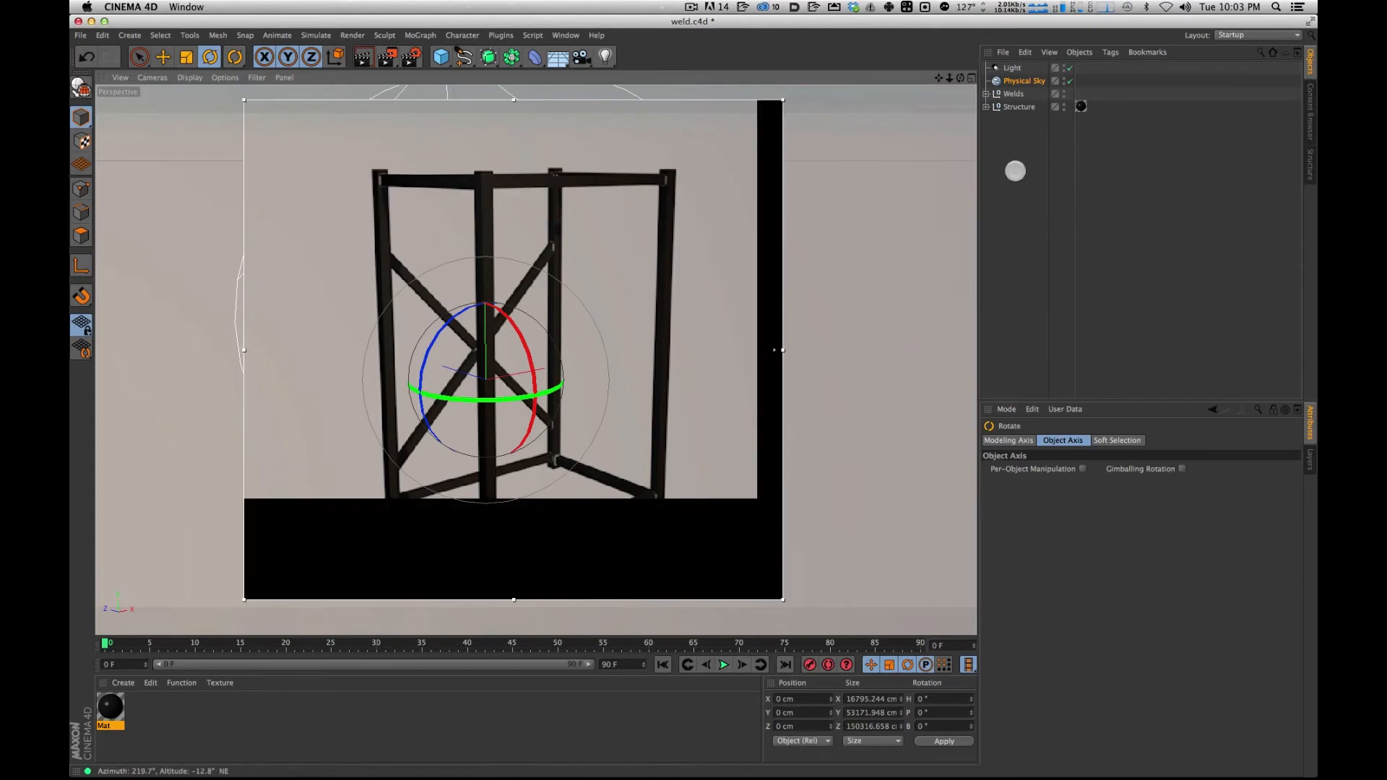
Turn off Diffuse for the spot light and raise its intensity to 749%.
{"action": "left_click", "coordinate": [1012, 68]}
{"action": "left_click", "coordinate": [1098, 441]}
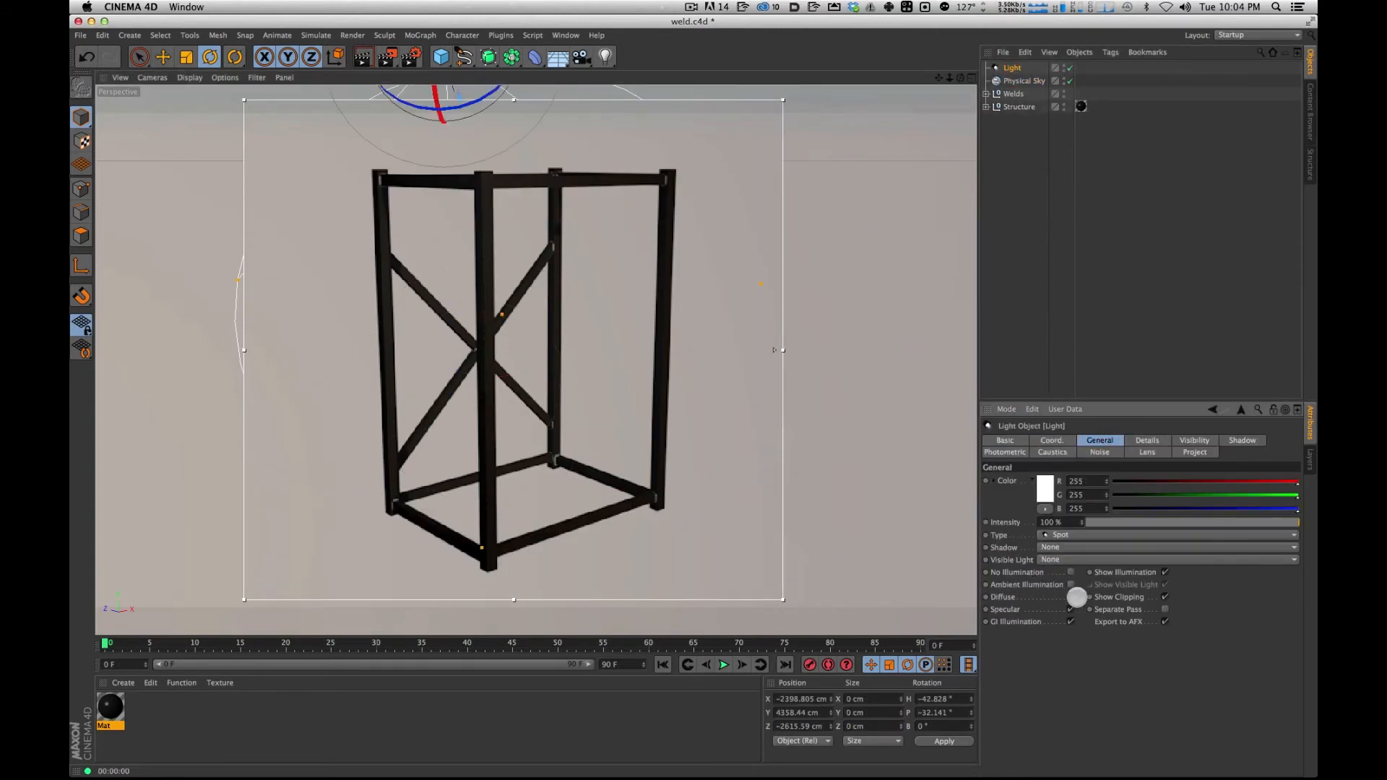
{"action": "left_click", "coordinate": [1071, 597]}
{"action": "left_click_drag", "start_coordinate": [1081, 523], "coordinate": [1064, 11]}
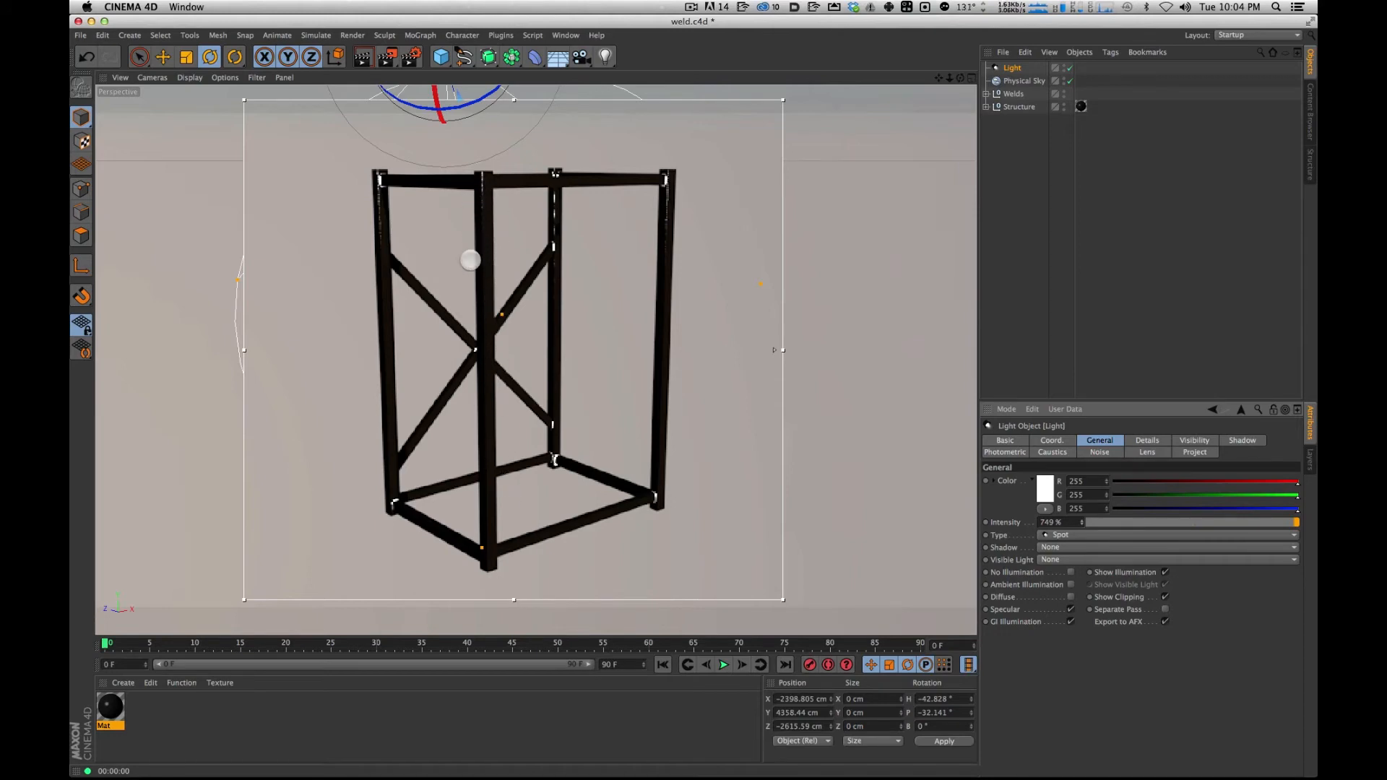
Set the dark material's specular highlight to 33% width and 63% height.
{"action": "left_click", "coordinate": [112, 707]}
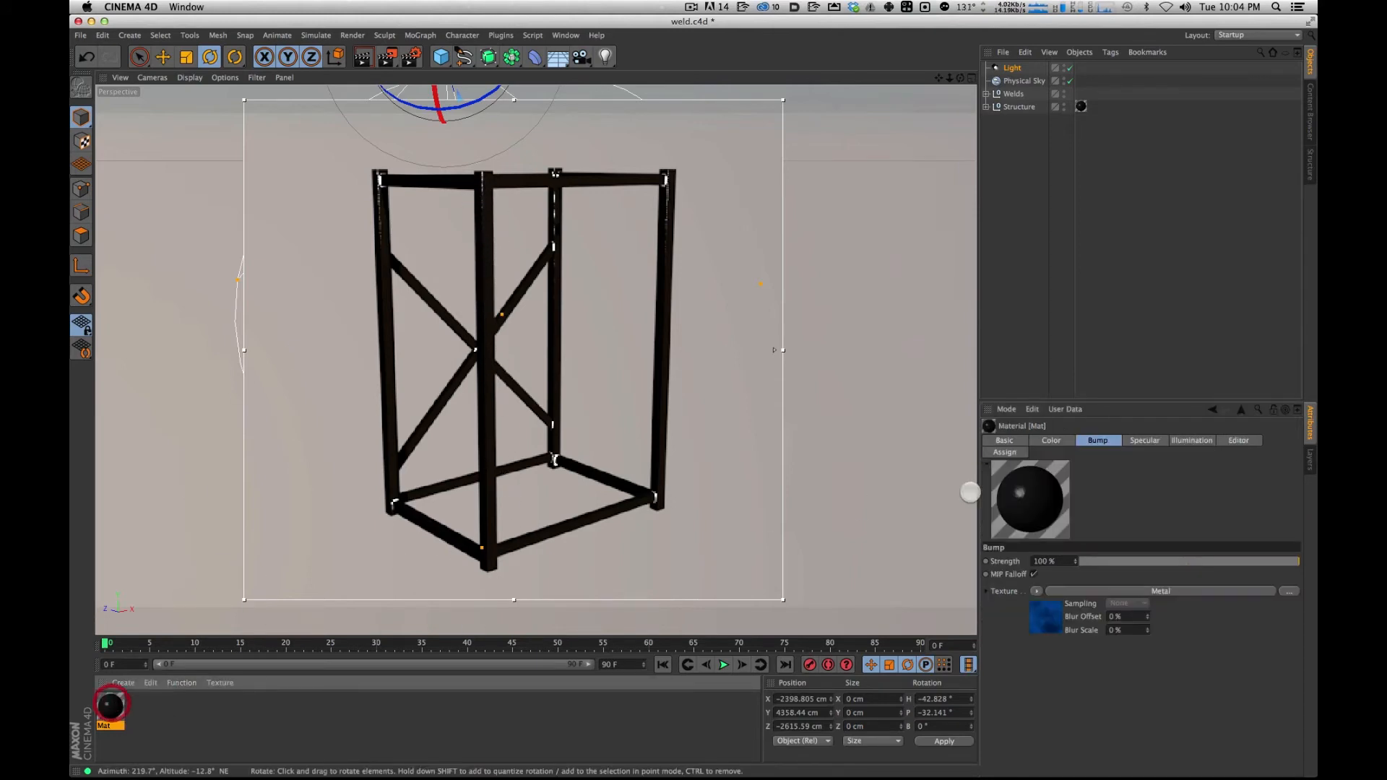
{"action": "left_click", "coordinate": [1147, 440]}
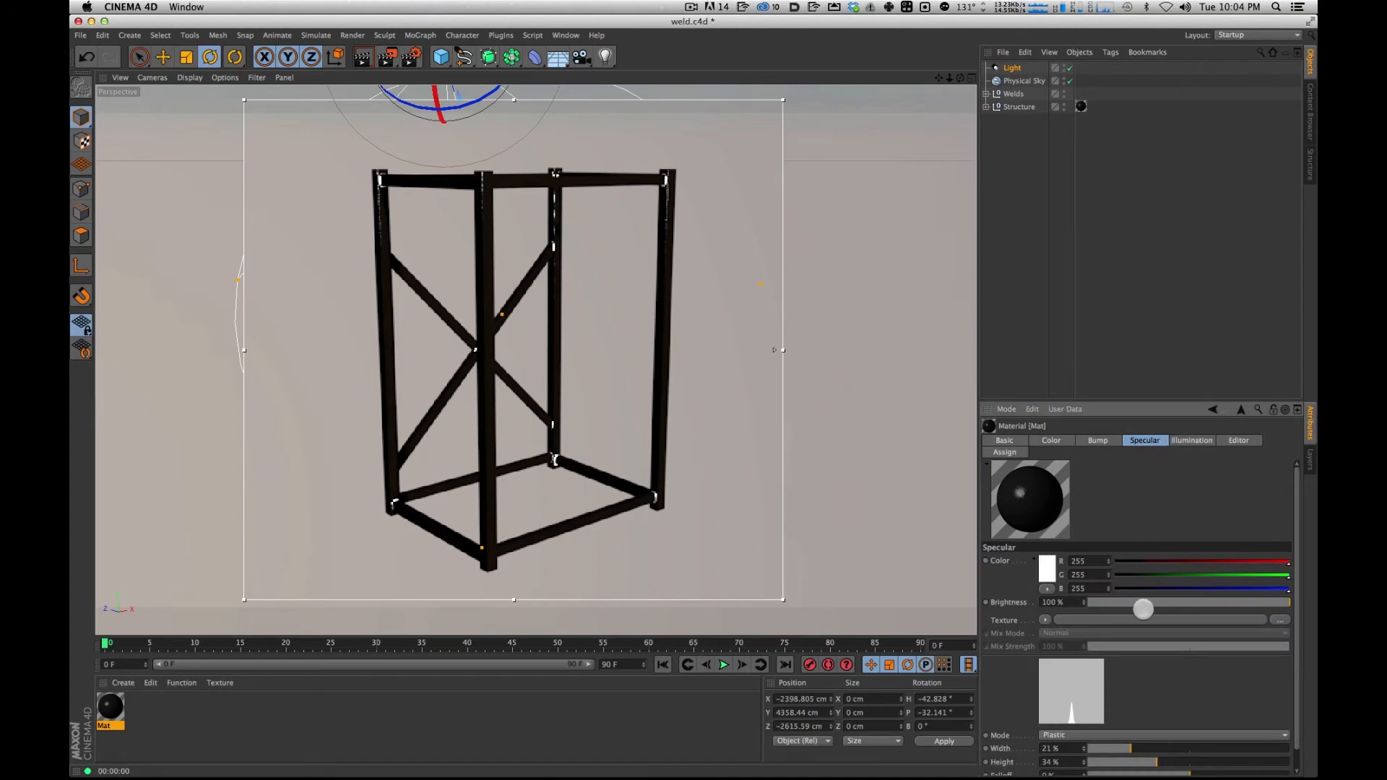
{"action": "left_click_drag", "start_coordinate": [1294, 536], "coordinate": [1266, 653]}
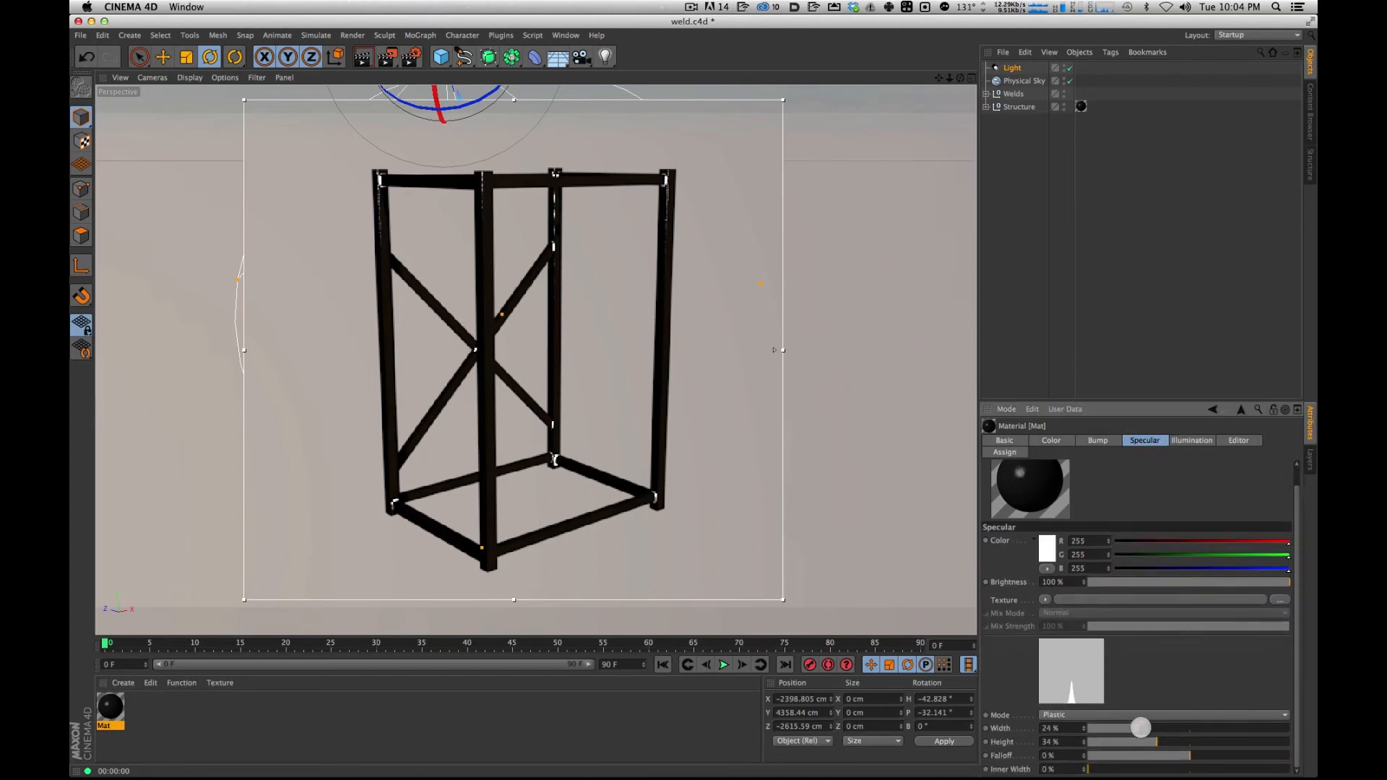
{"action": "left_click_drag", "start_coordinate": [1149, 729], "coordinate": [1151, 730]}
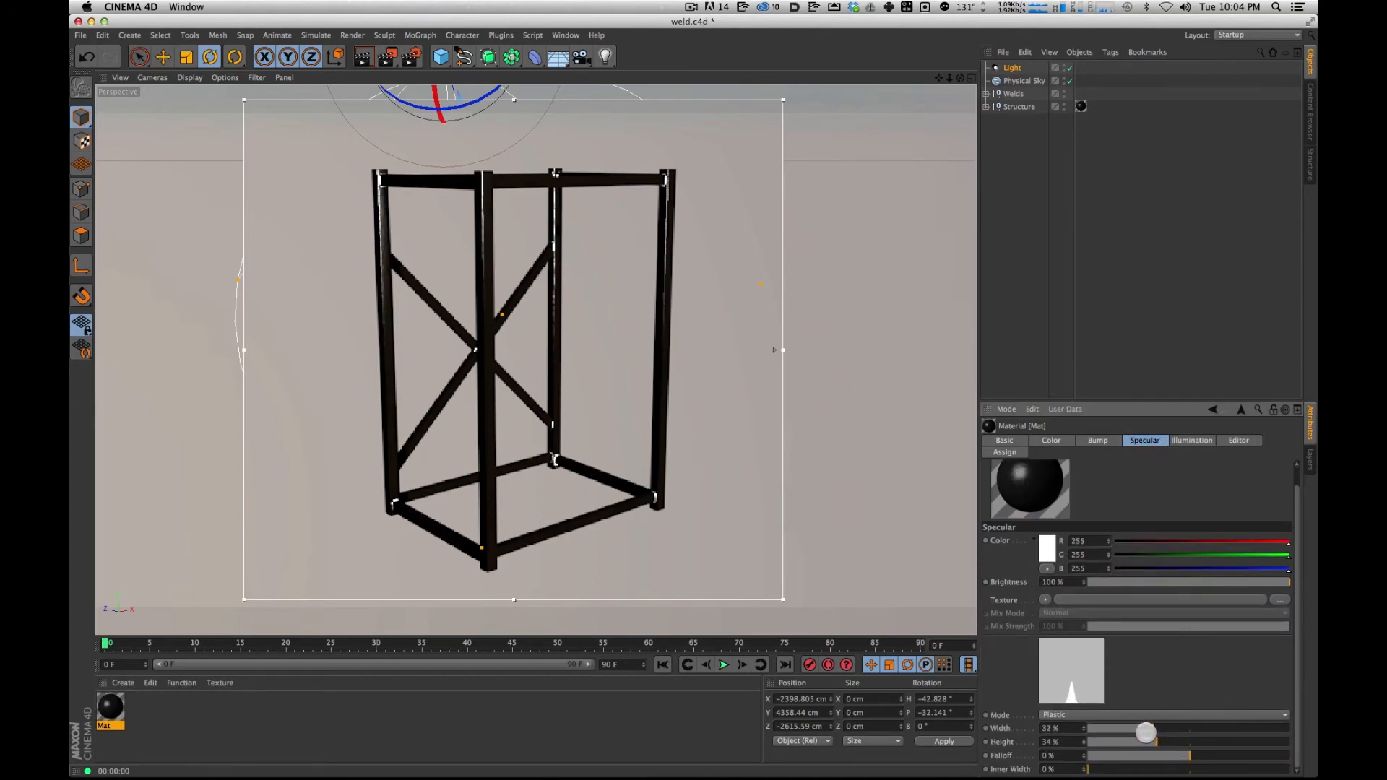
{"action": "left_click_drag", "start_coordinate": [1154, 744], "coordinate": [1216, 742]}
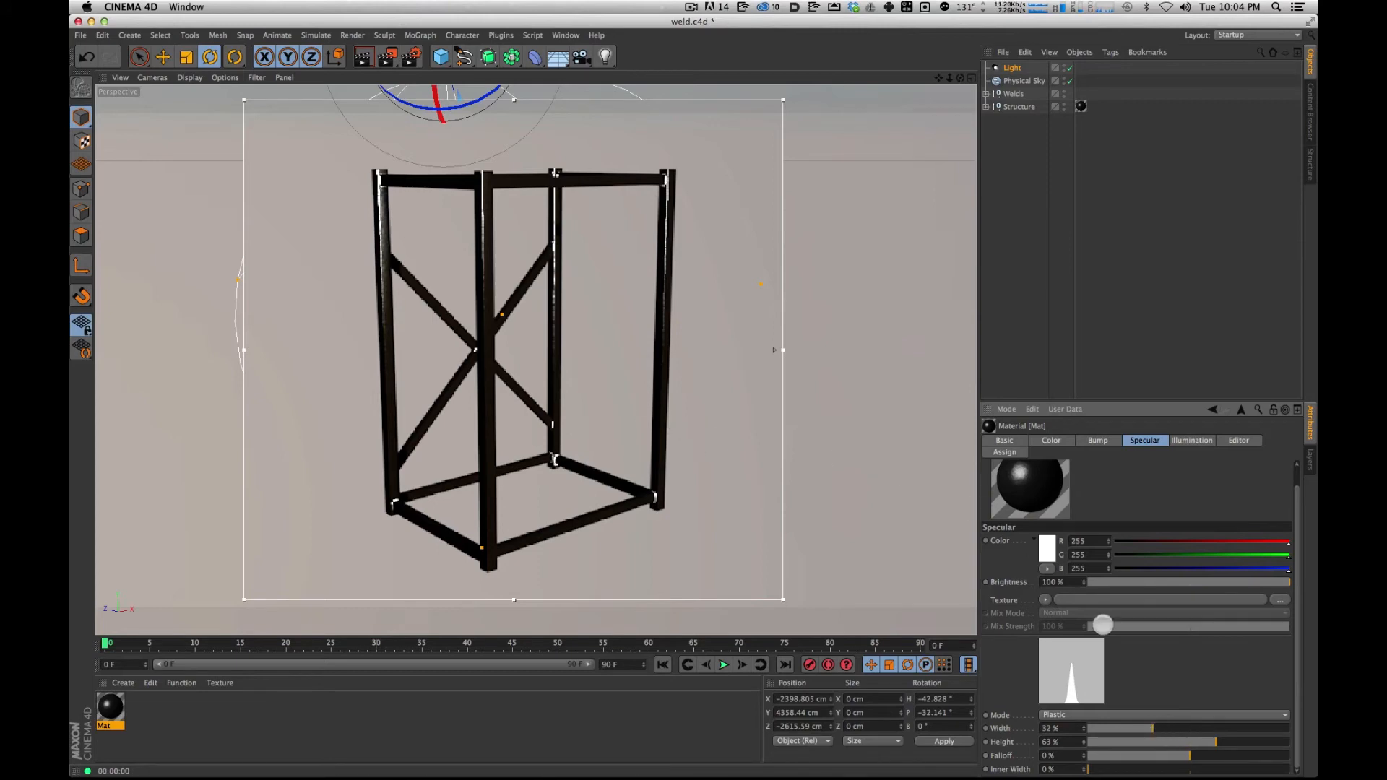
{"action": "left_click_drag", "start_coordinate": [1157, 727], "coordinate": [1154, 727]}
Set the spot light's intensity to 500% and render the view.
{"action": "left_click", "coordinate": [1011, 67]}
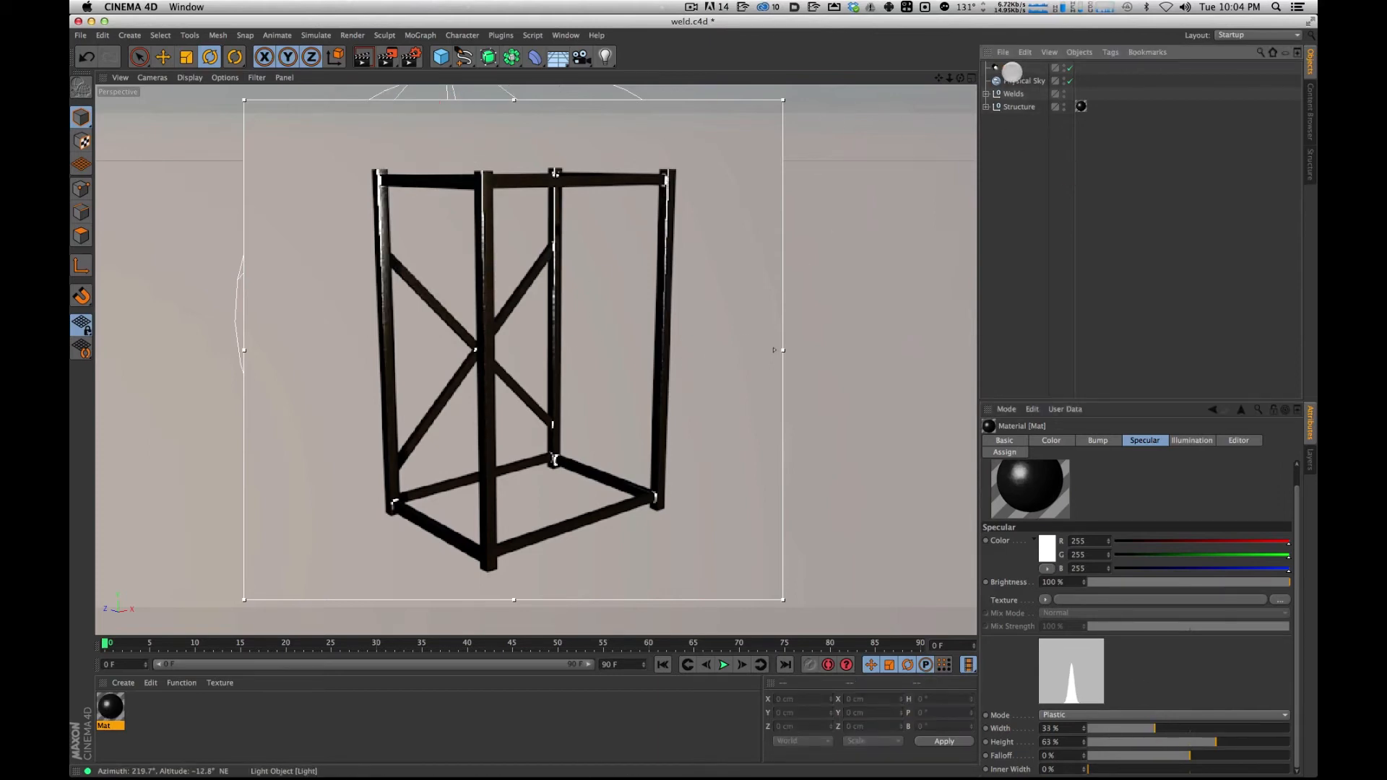
{"action": "left_click", "coordinate": [1062, 521]}
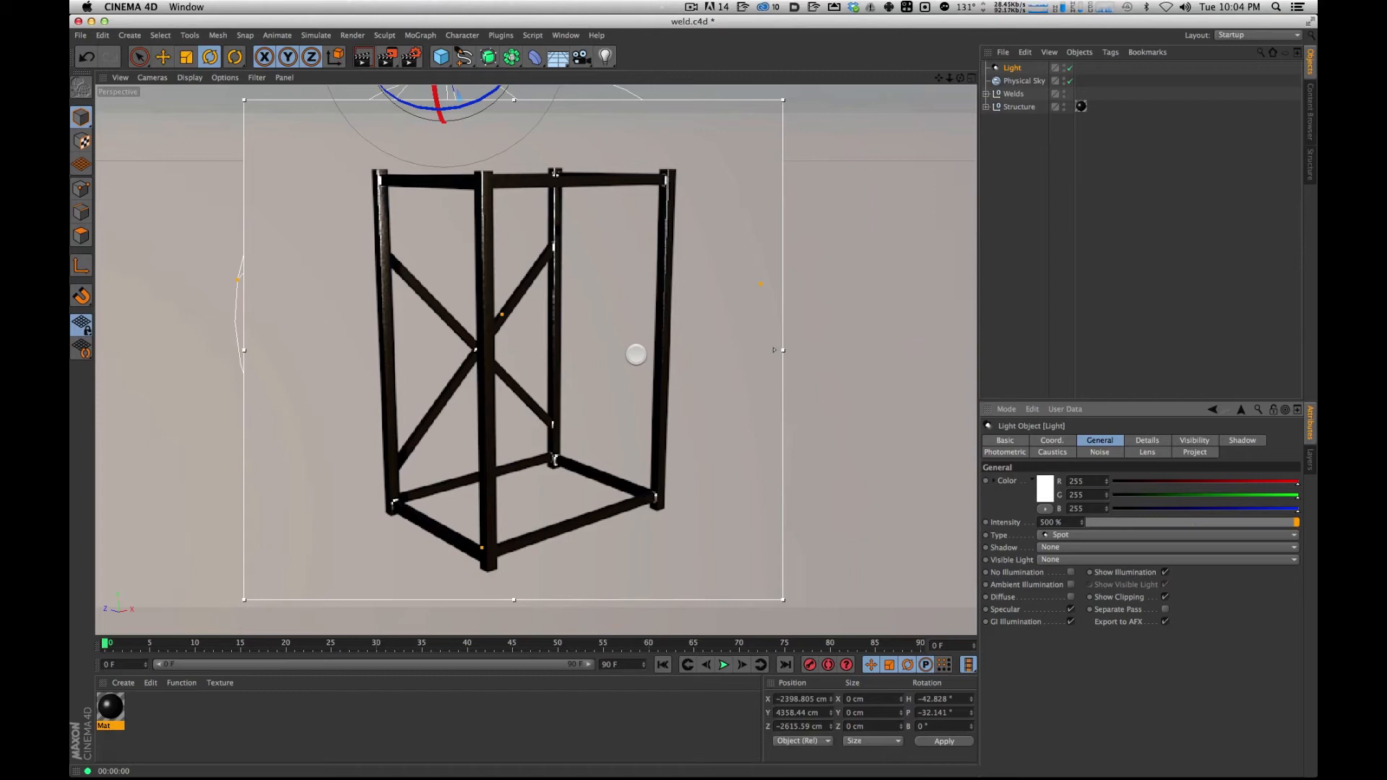
{"action": "key", "text": "super+r"}
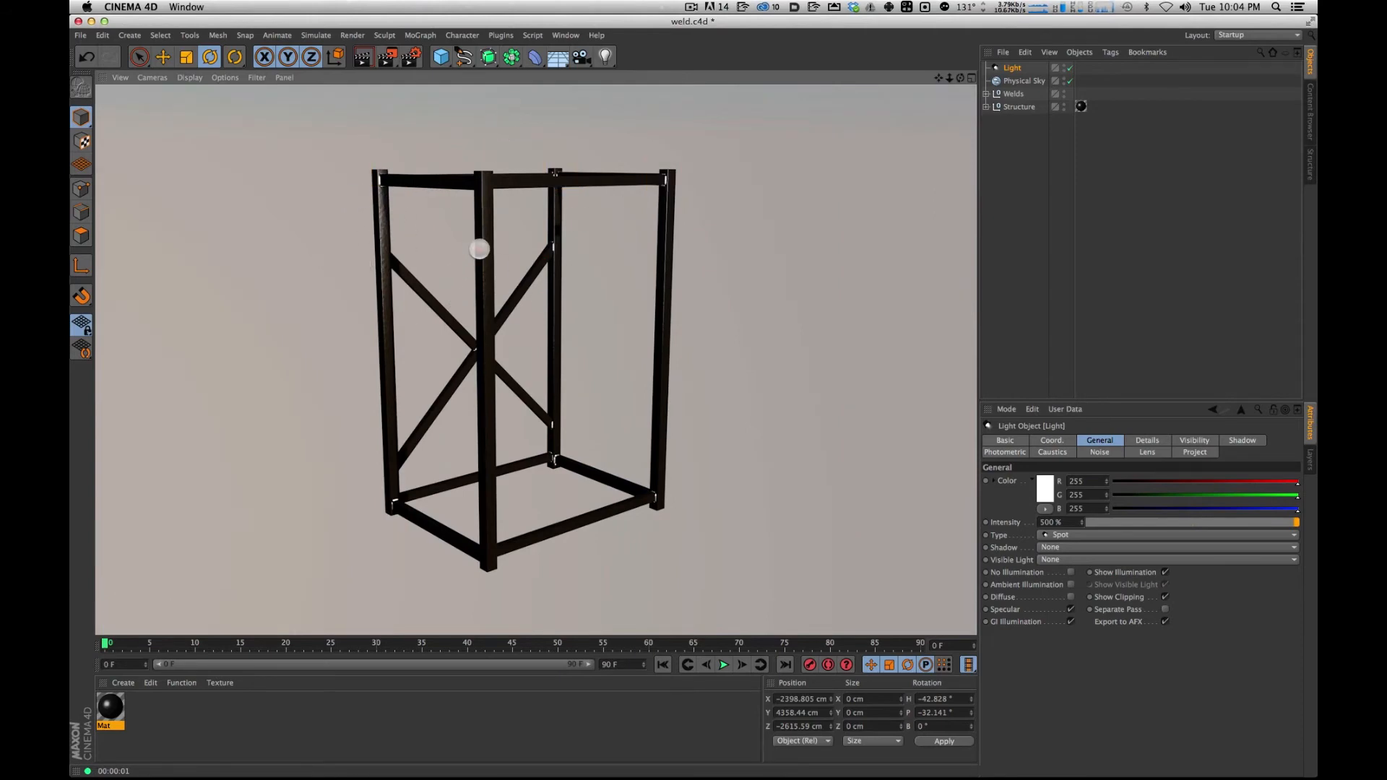
Examine the metal surface of the posts and cross braces up close, and render the whole frame from a slightly higher angle.
{"action": "right_click_drag", "start_coordinate": [479, 249], "coordinate": [669, 56], "text": "alt"}
{"action": "middle_click_drag", "start_coordinate": [514, 294], "coordinate": [631, 622], "text": "alt"}
{"action": "left_click_drag", "start_coordinate": [479, 294], "coordinate": [448, 292], "text": "alt"}
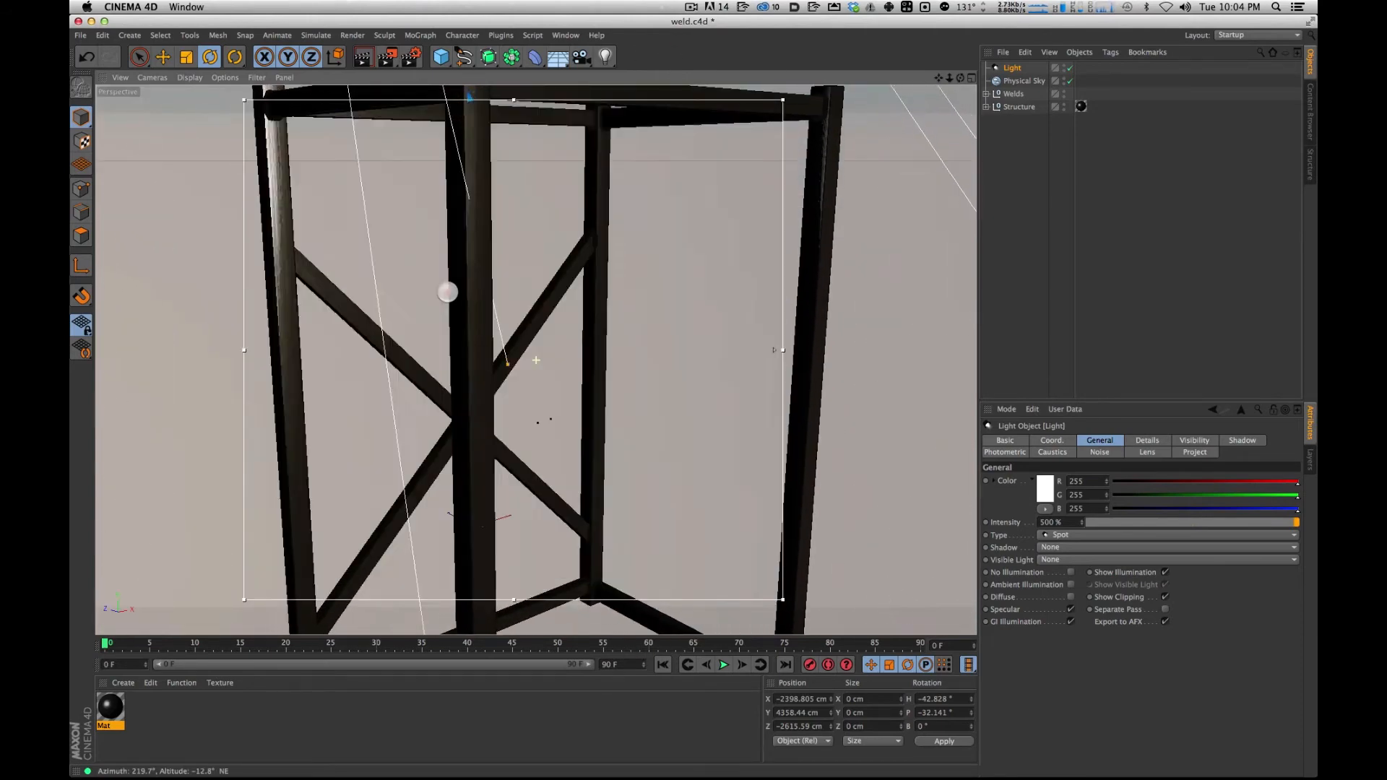
{"action": "right_click_drag", "start_coordinate": [448, 418], "coordinate": [679, 80], "text": "alt"}
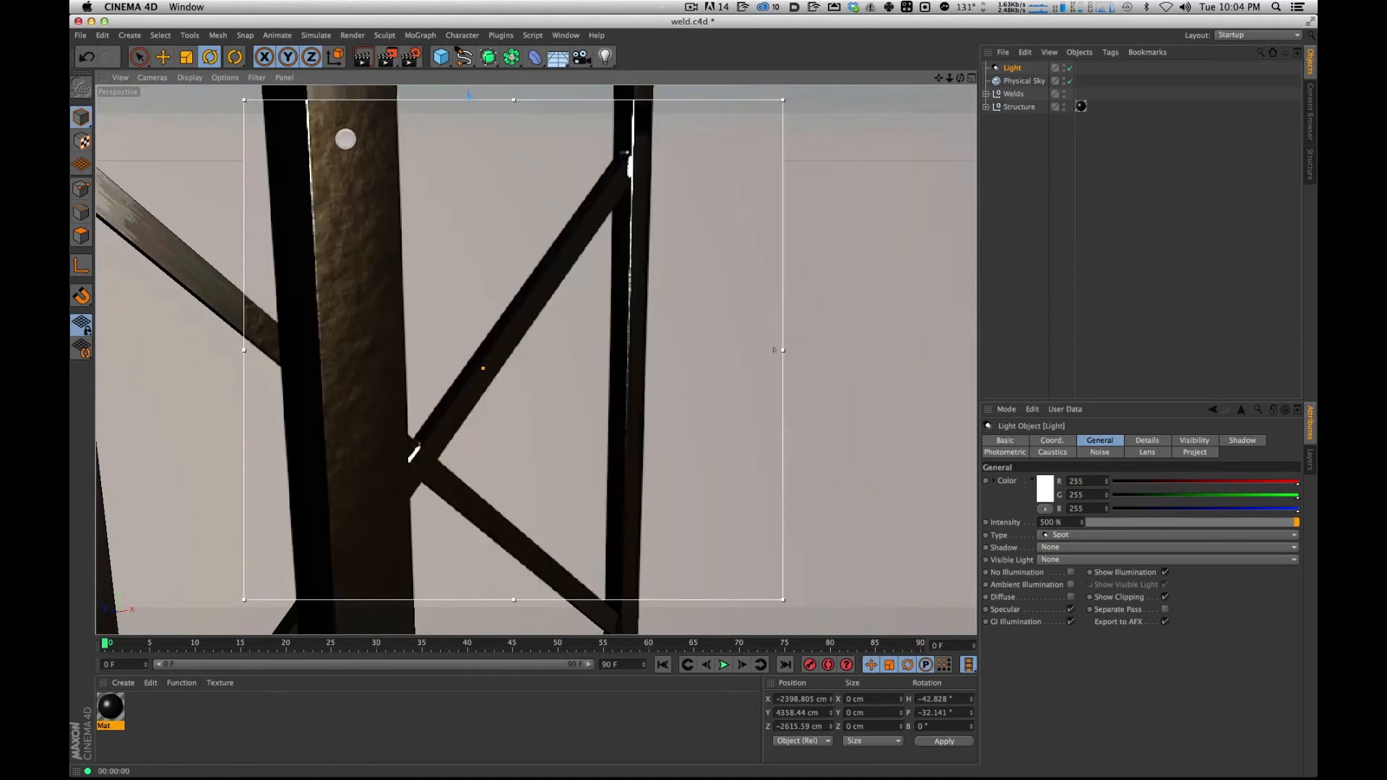
{"action": "left_click_drag", "start_coordinate": [653, 236], "coordinate": [142, 509], "text": "alt"}
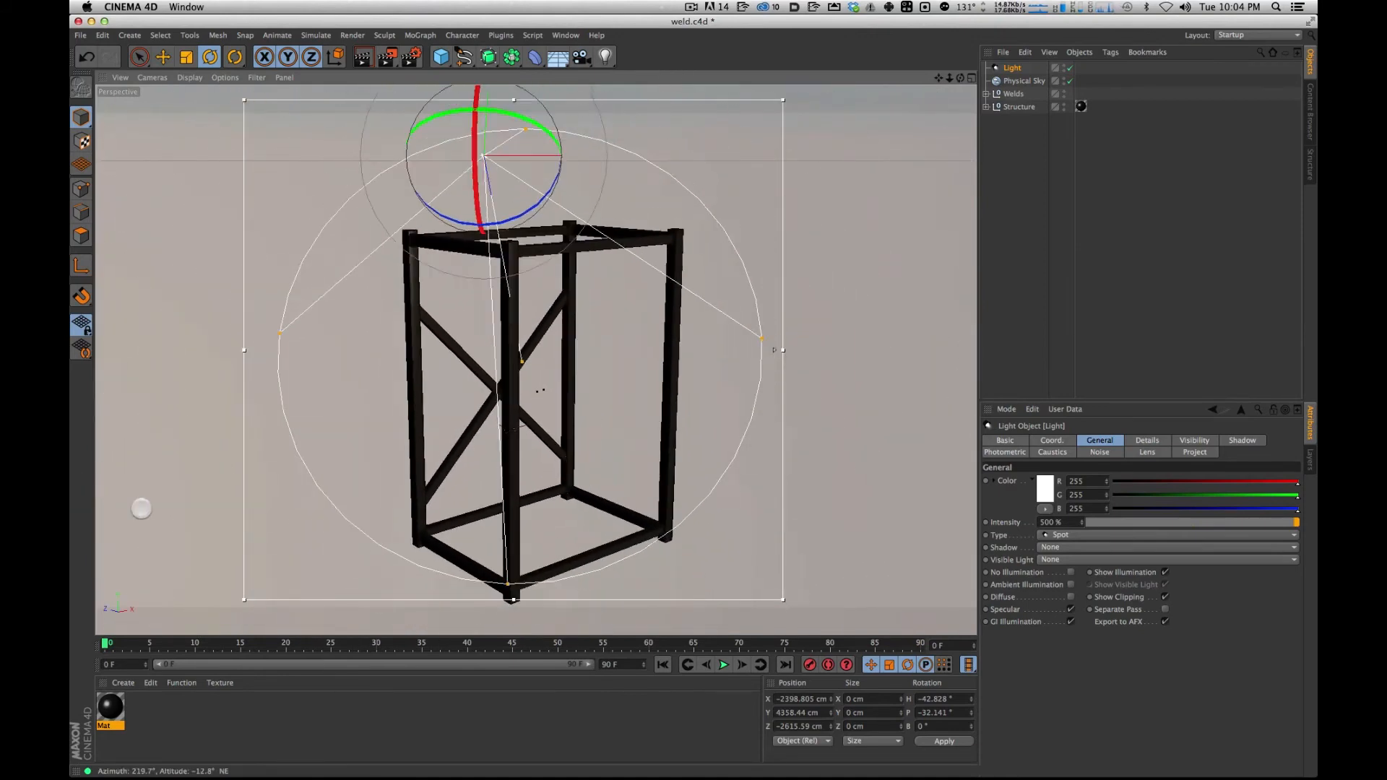
{"action": "left_click_drag", "start_coordinate": [516, 267], "coordinate": [523, 300], "text": "alt"}
{"action": "middle_click_drag", "start_coordinate": [634, 380], "coordinate": [635, 415], "text": "alt"}
{"action": "middle_click_drag", "start_coordinate": [579, 338], "coordinate": [571, 312], "text": "alt"}
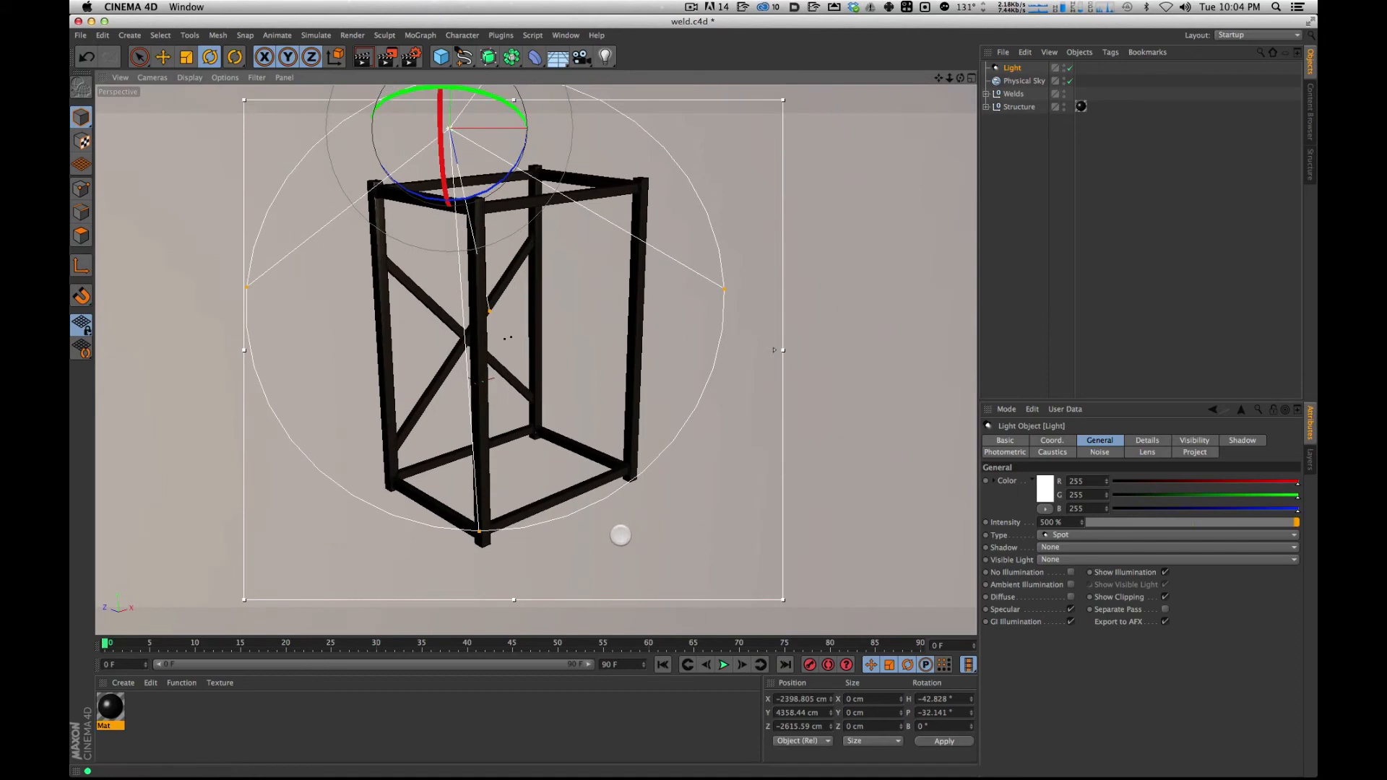
{"action": "key", "text": "ctrl+r"}
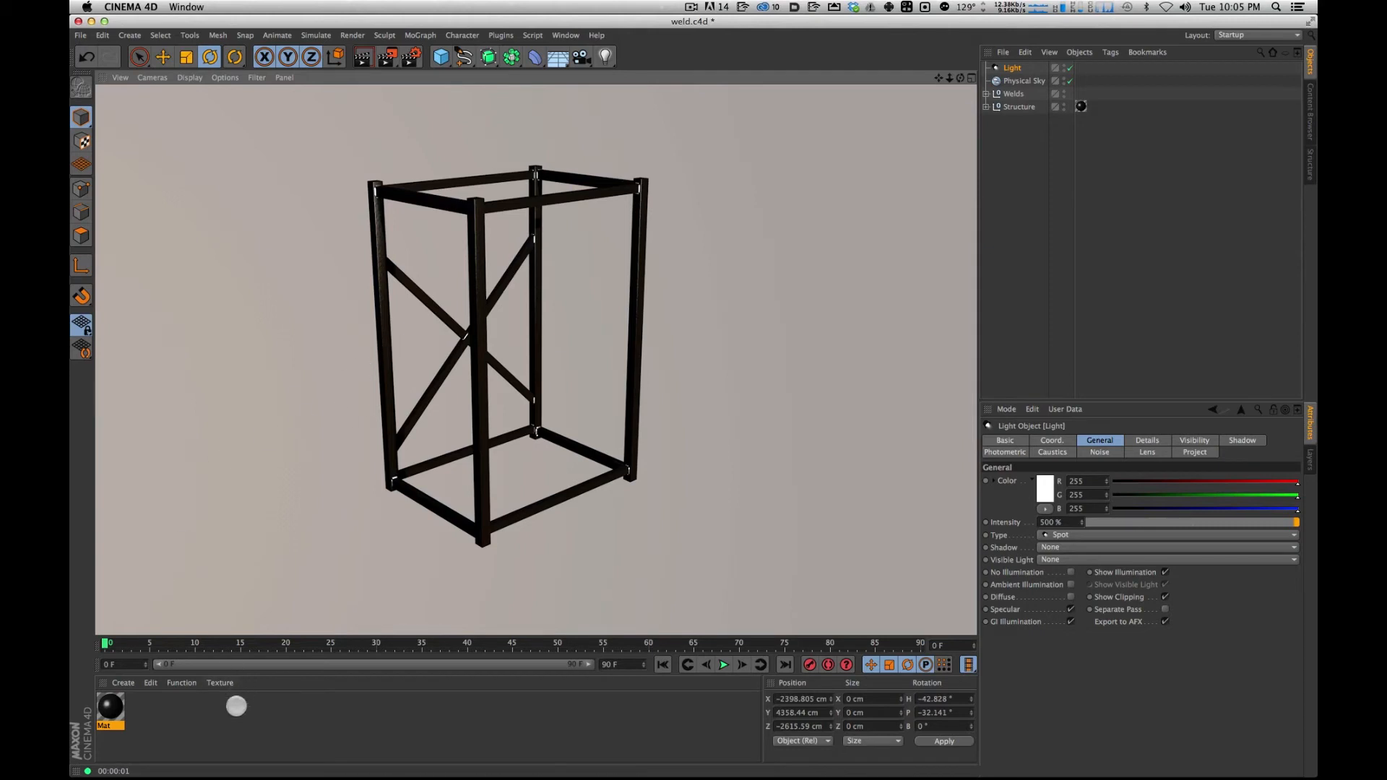
Duplicate the dark bumped metal material.
{"action": "left_click", "coordinate": [224, 727]}
{"action": "left_click_drag", "start_coordinate": [111, 708], "coordinate": [295, 634]}
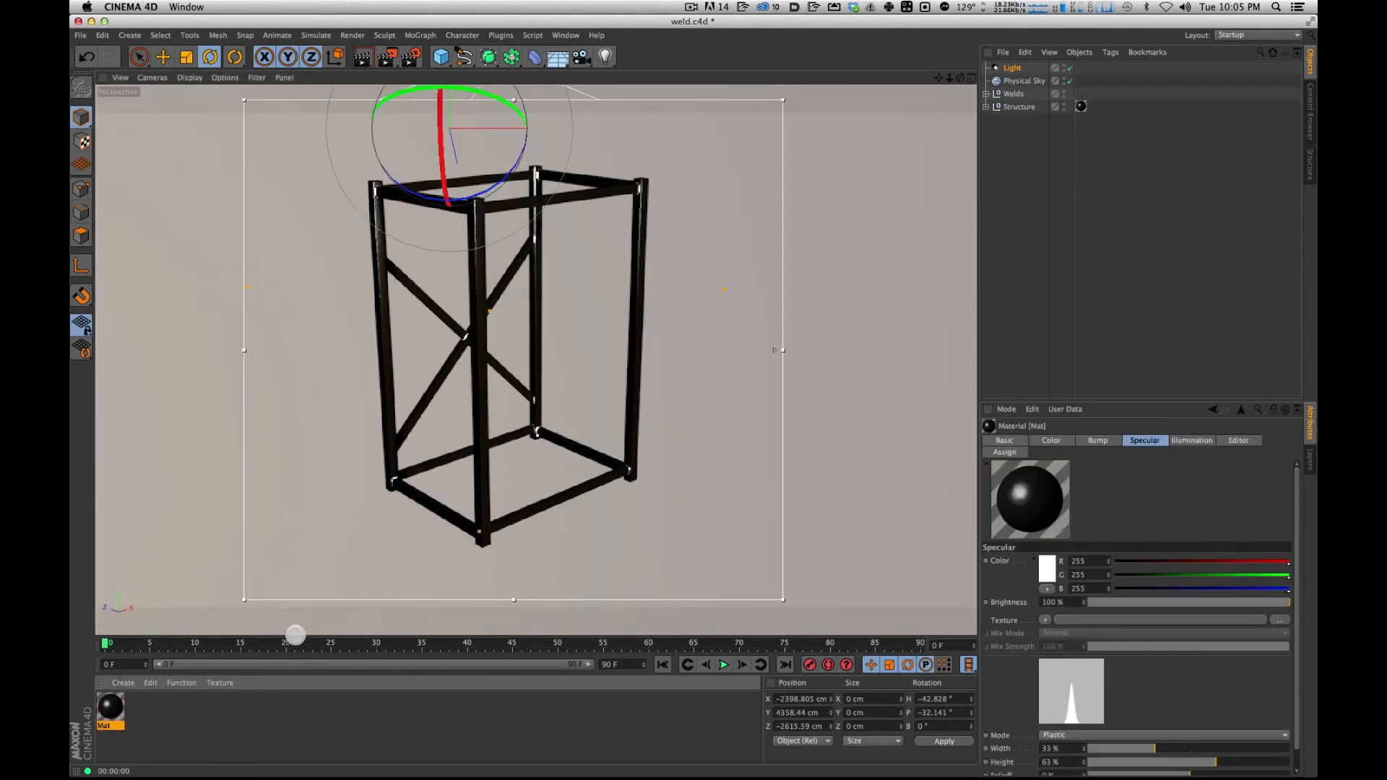
{"action": "left_click_drag", "start_coordinate": [290, 633], "coordinate": [315, 539]}
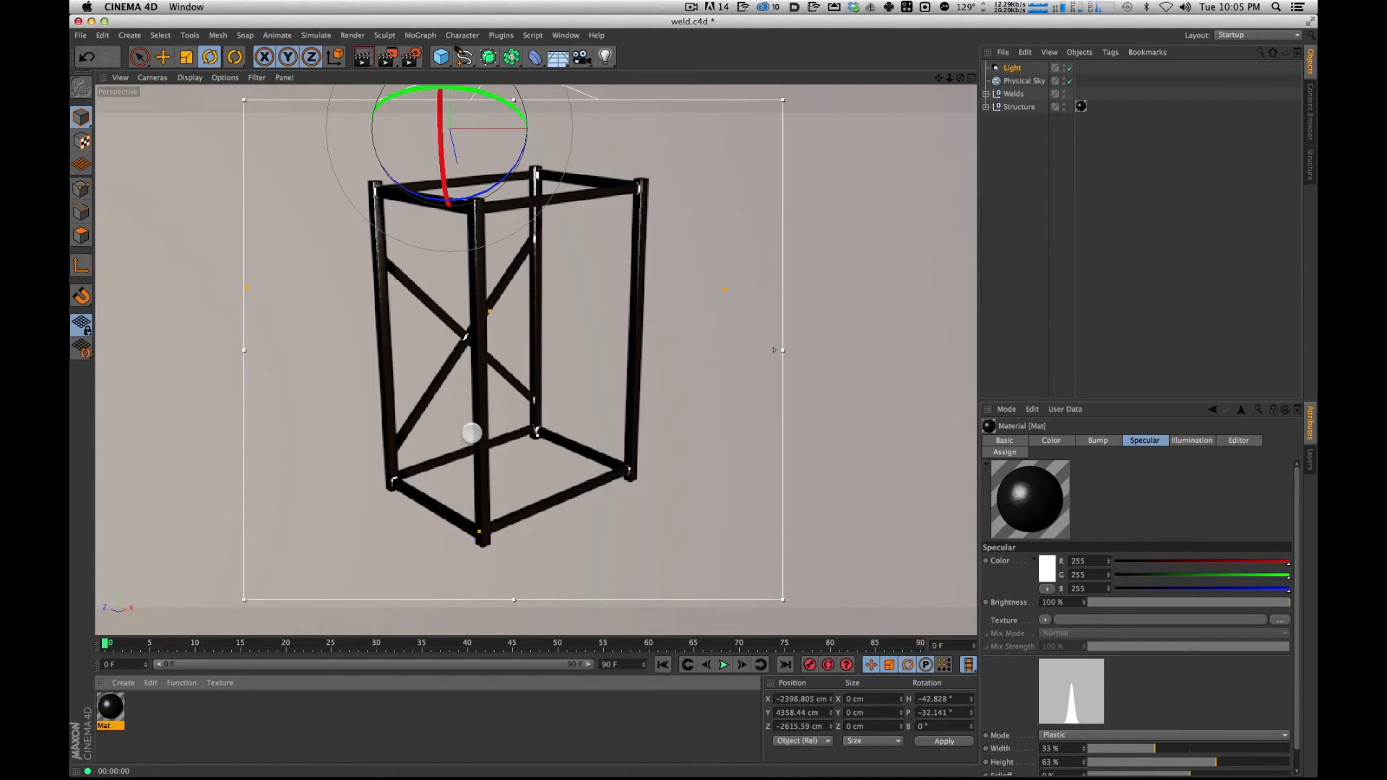
{"action": "left_click", "coordinate": [180, 722]}
{"action": "left_click", "coordinate": [116, 707]}
{"action": "left_click", "coordinate": [202, 737]}
{"action": "left_click", "coordinate": [120, 704]}
{"action": "key", "text": "super+v"}
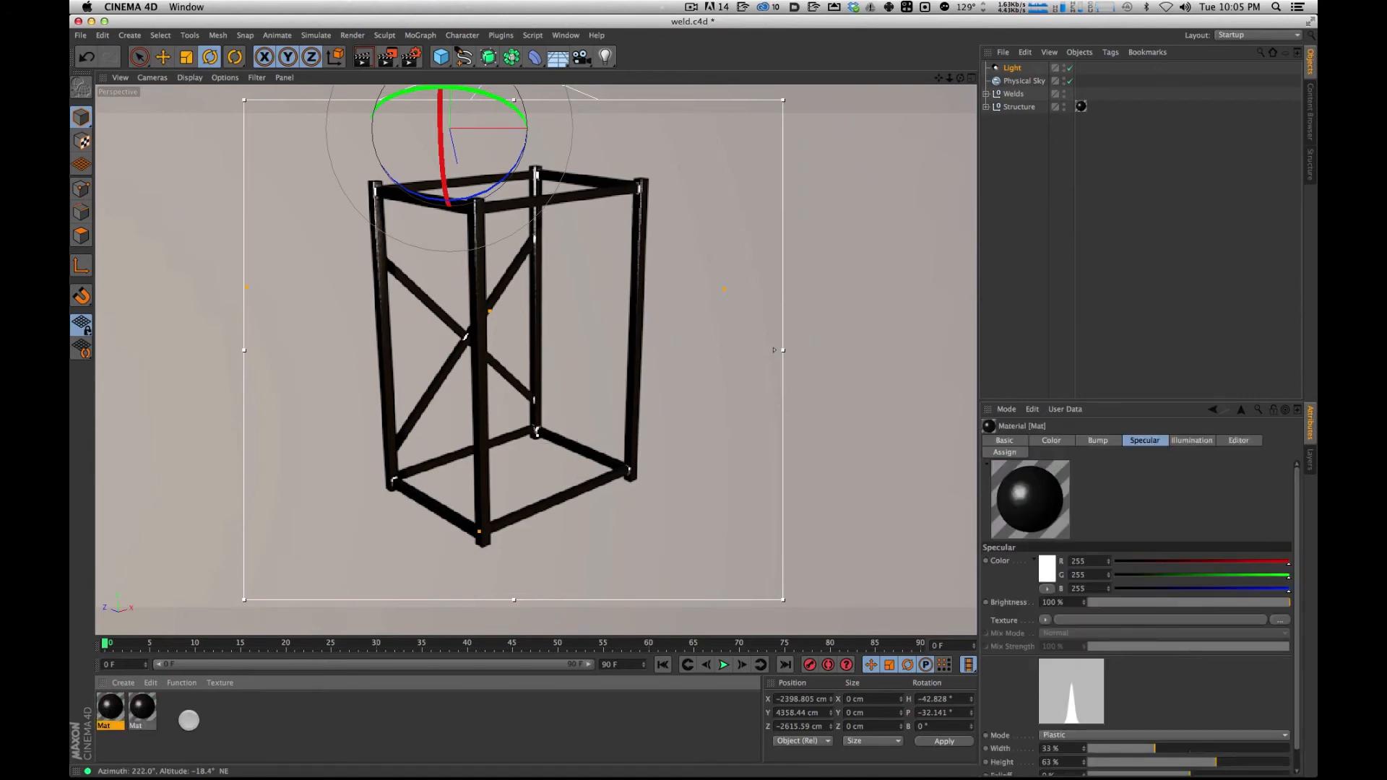
Enable the Reflection channel on the first of the two materials and set its brightness to 40%.
{"action": "left_click", "coordinate": [243, 727]}
{"action": "left_click", "coordinate": [110, 711]}
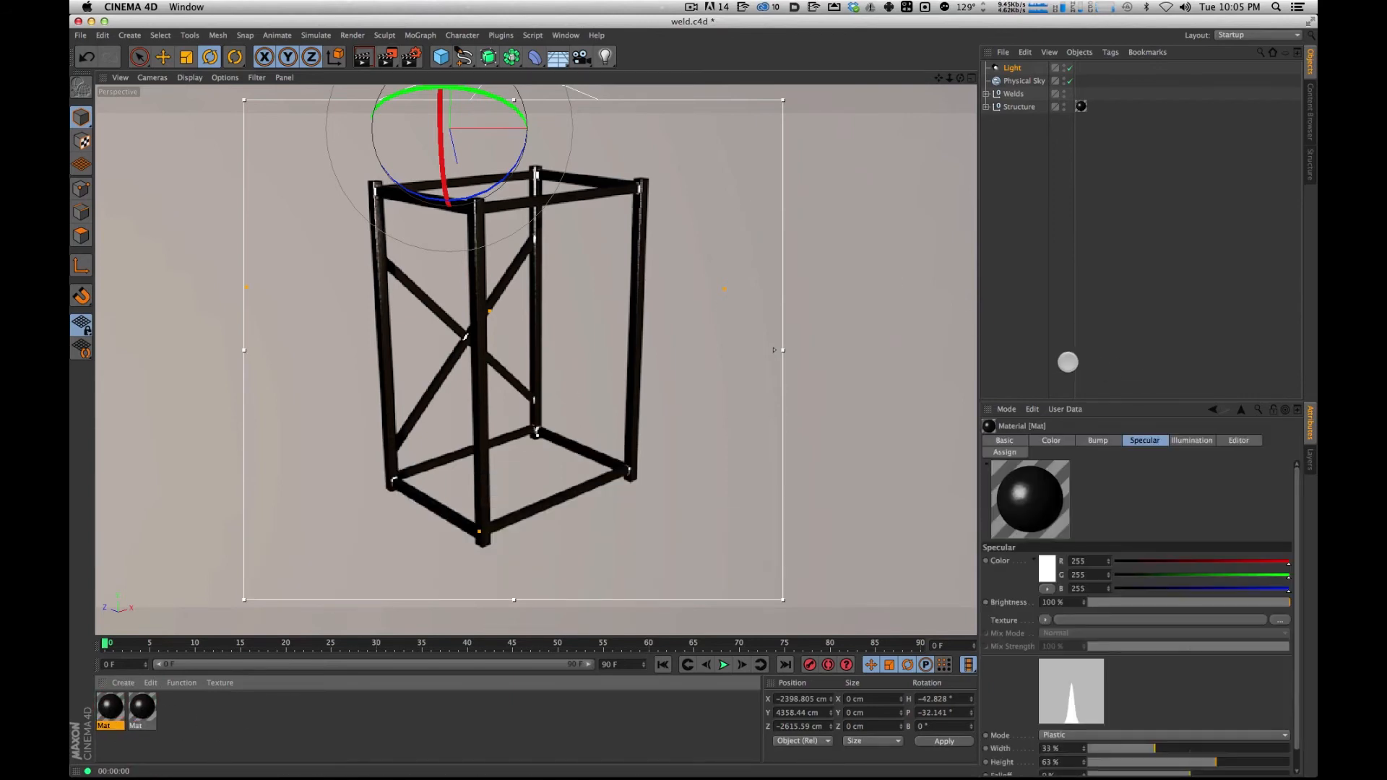
{"action": "left_click", "coordinate": [1014, 440]}
{"action": "left_click", "coordinate": [1045, 613]}
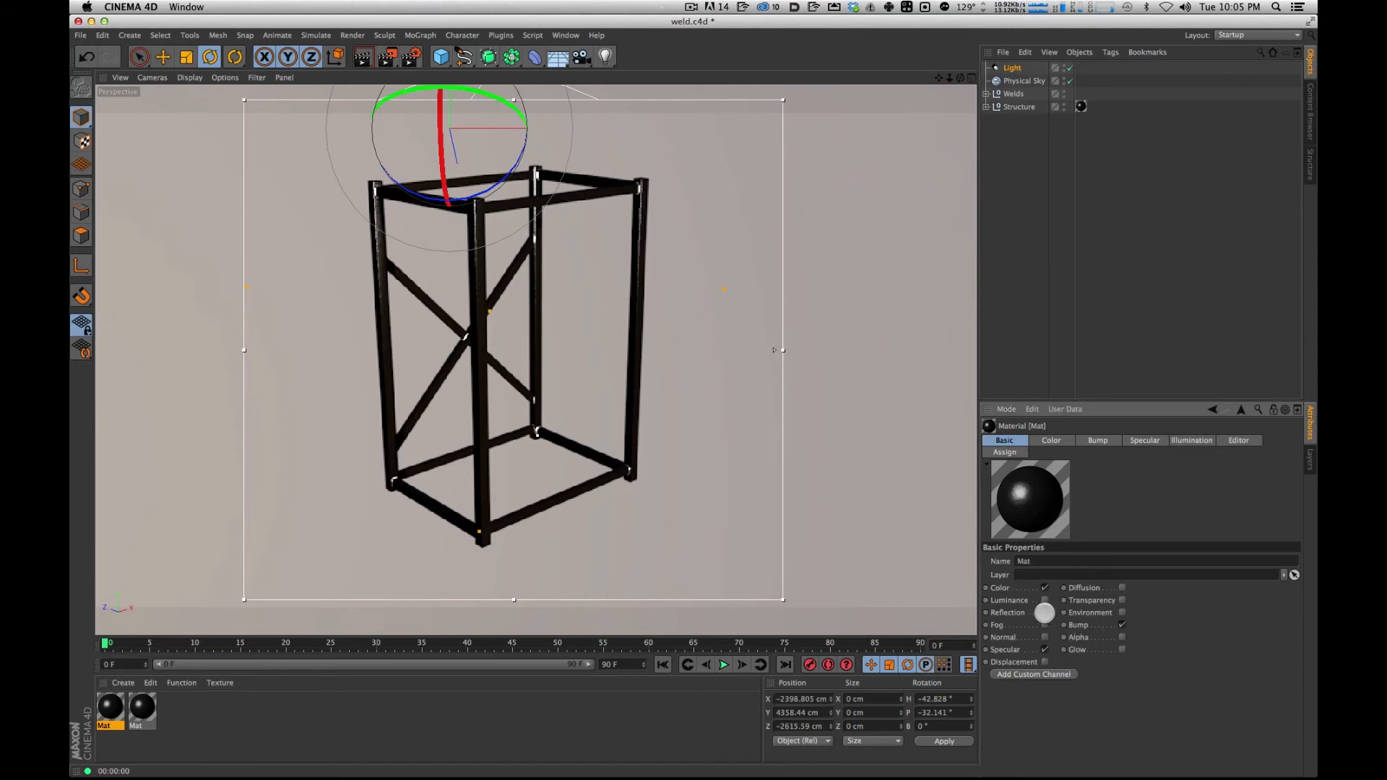
{"action": "left_click", "coordinate": [1098, 440]}
{"action": "left_click_drag", "start_coordinate": [1241, 598], "coordinate": [1172, 601]}
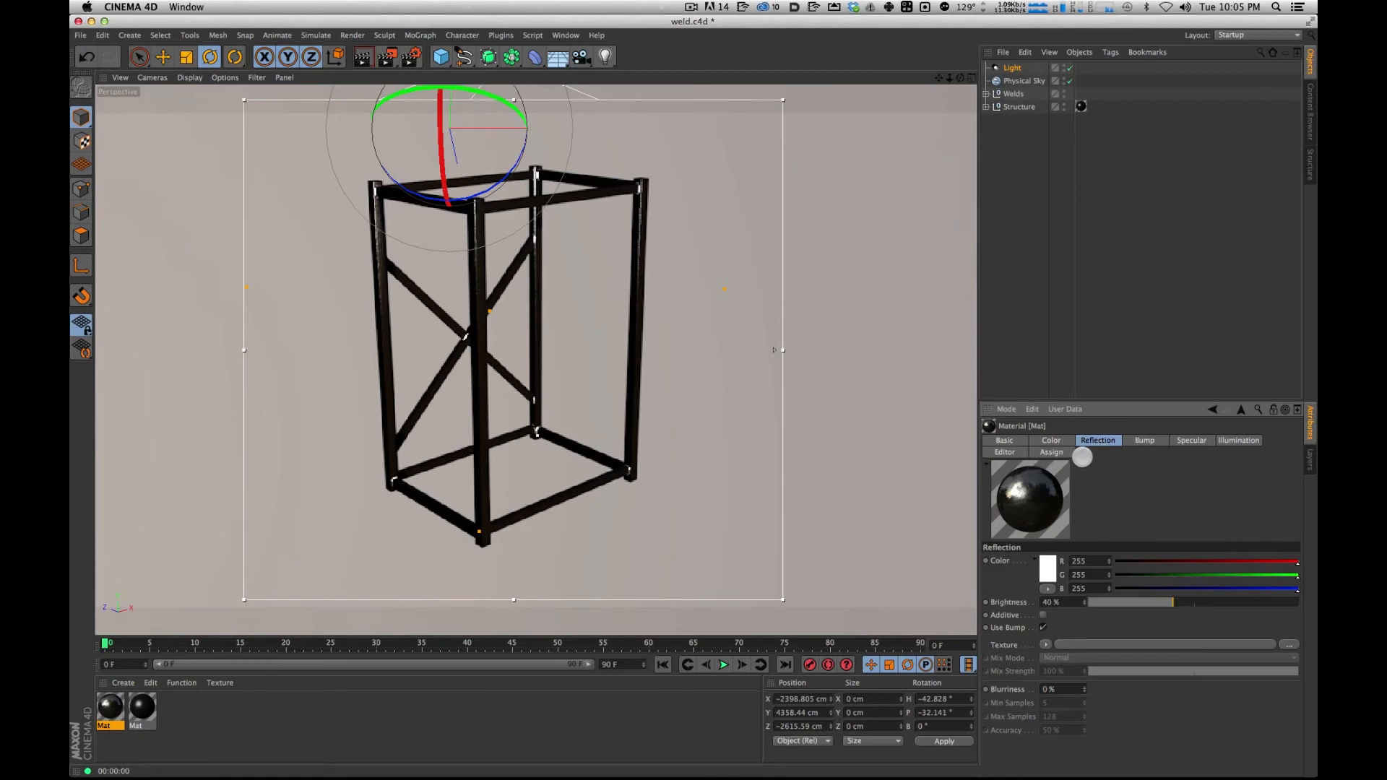
Set the reflective material's color to RGB 100, 100, 100.
{"action": "left_click", "coordinate": [1052, 440]}
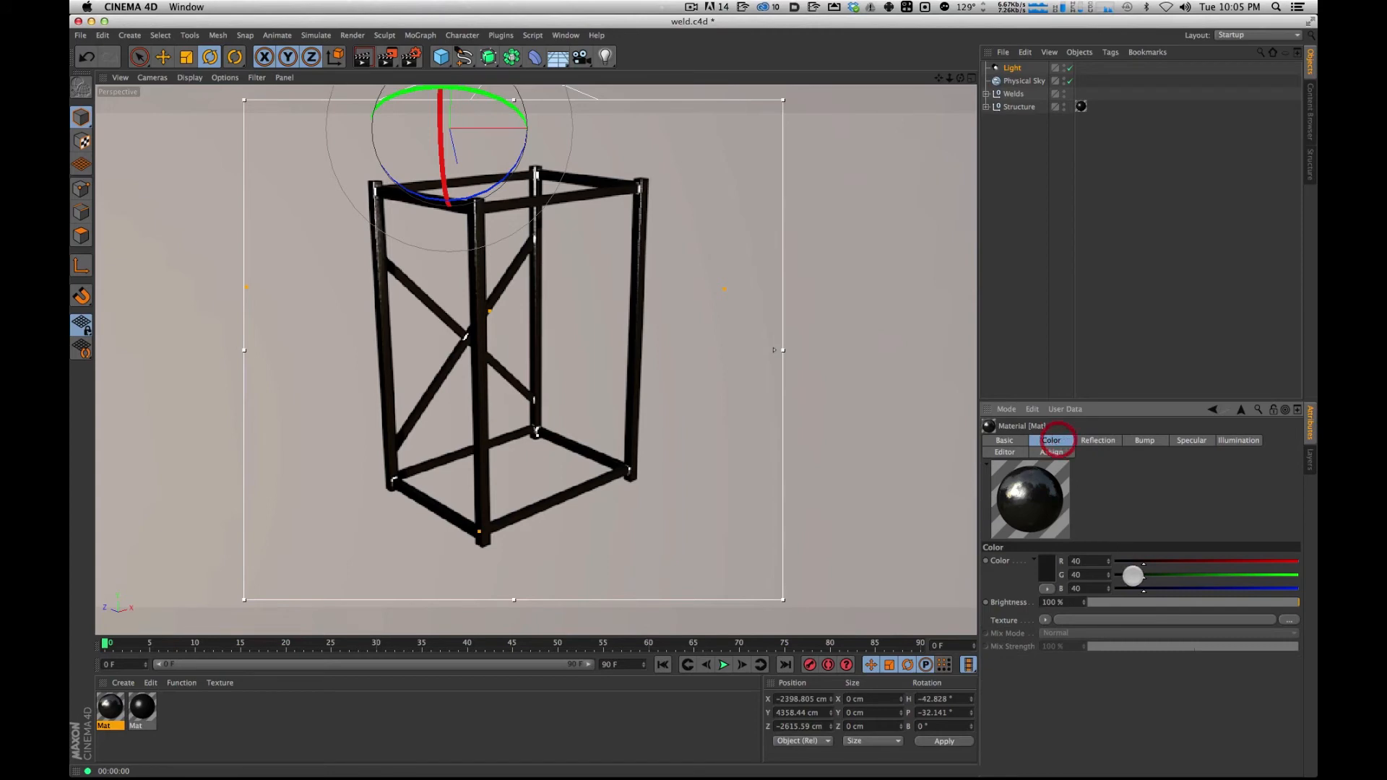
{"action": "left_click", "coordinate": [1184, 562]}
{"action": "left_click", "coordinate": [1185, 576]}
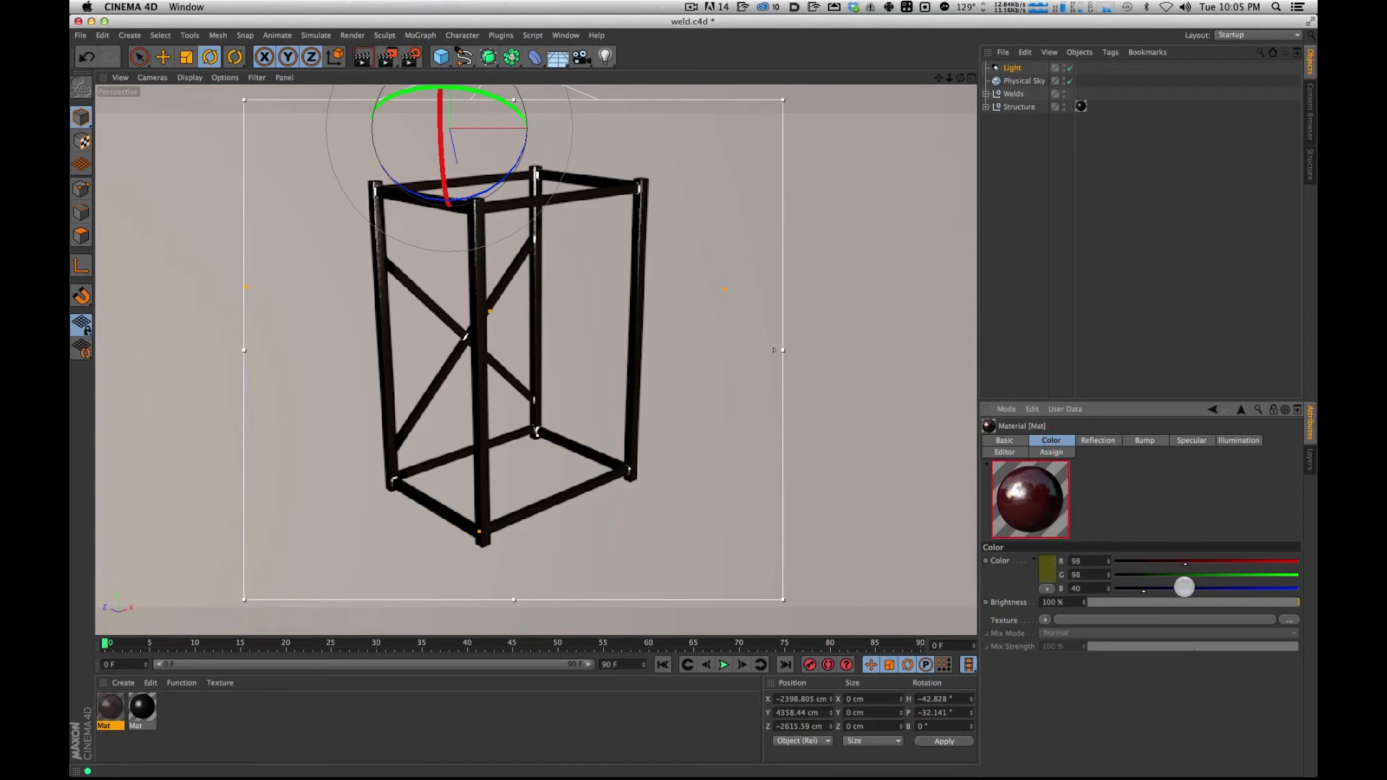
{"action": "left_click", "coordinate": [1185, 589]}
{"action": "left_click_drag", "start_coordinate": [1087, 563], "coordinate": [1070, 559]}
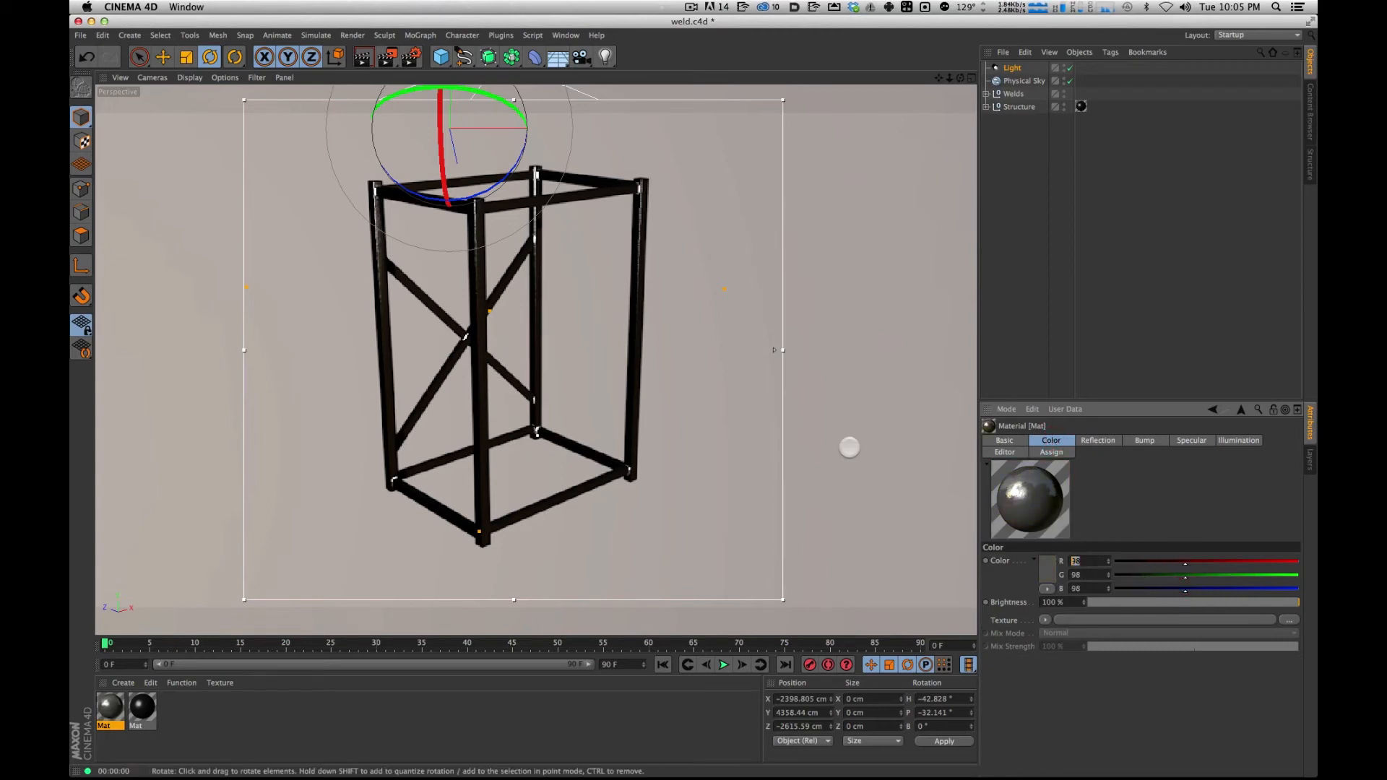
{"action": "key", "text": "Tab"}
{"action": "type", "text": "100"}
{"action": "key", "text": "Tab"}
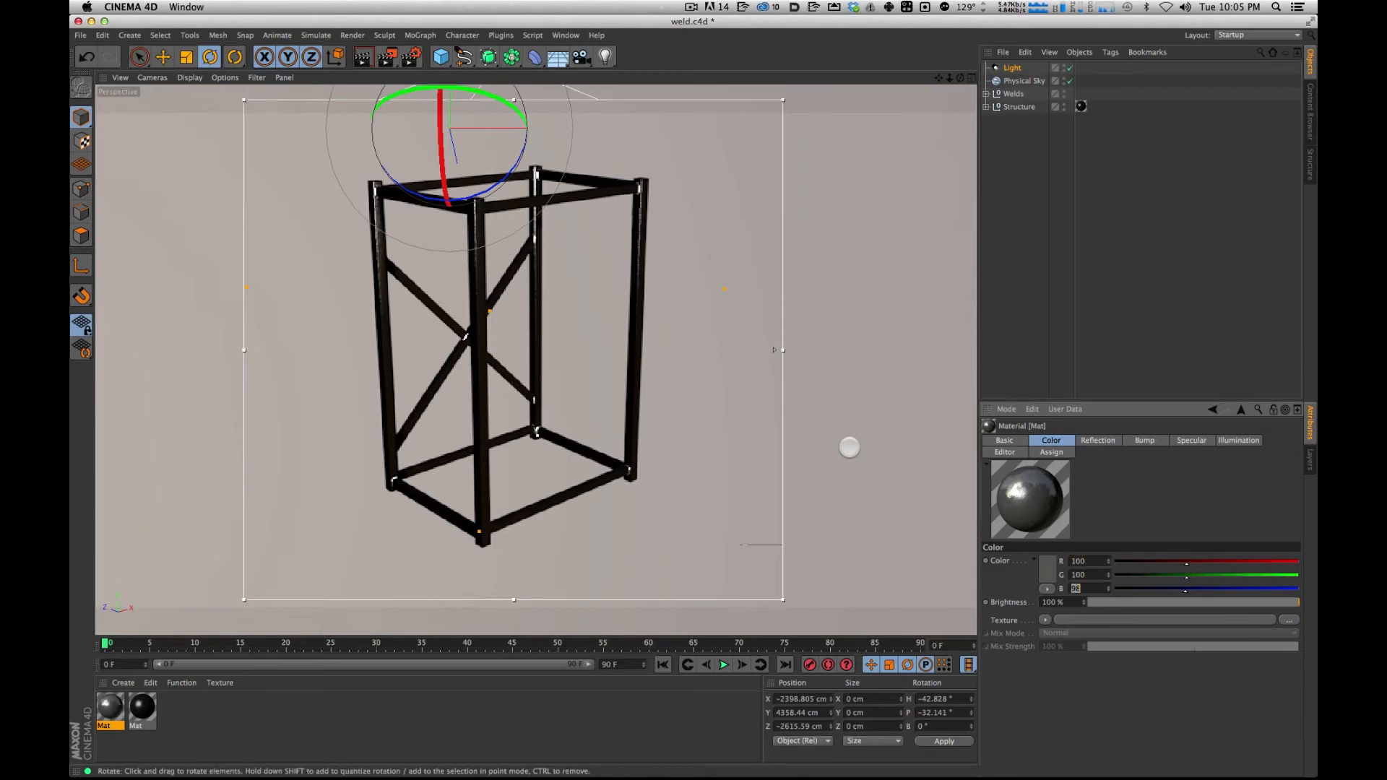
{"action": "key", "text": "Return"}
Assign the reflective material to the Welds group and render the view.
{"action": "left_click_drag", "start_coordinate": [111, 707], "coordinate": [1015, 94]}
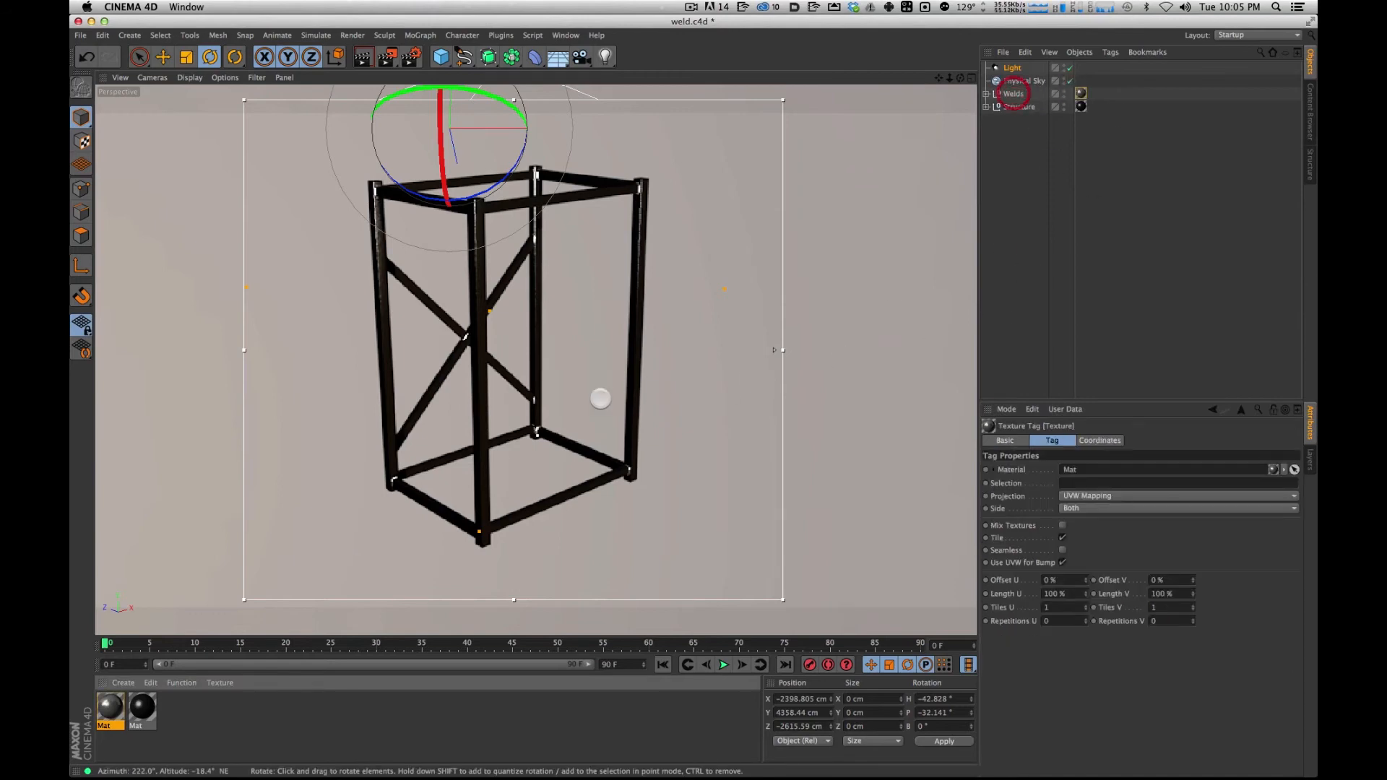
{"action": "key", "text": "super+r"}
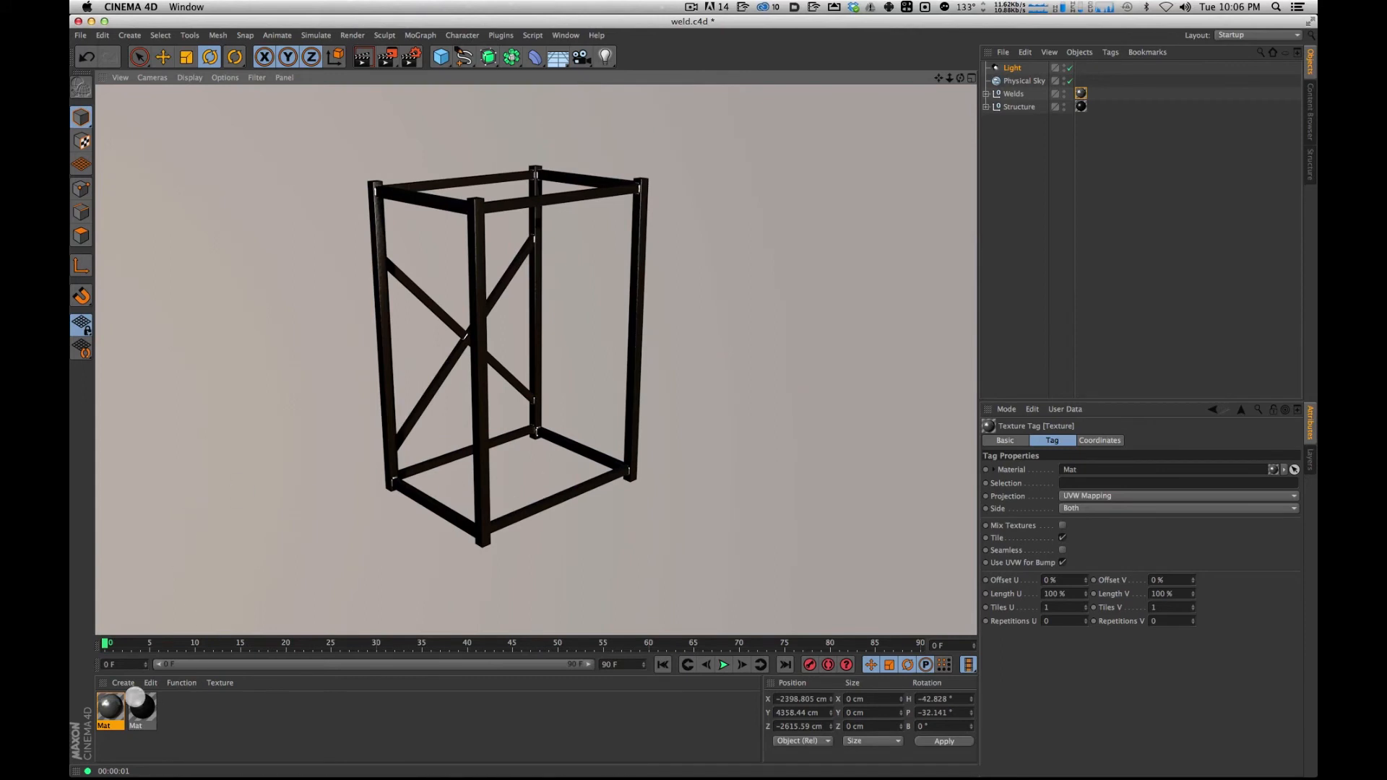
{"action": "left_click", "coordinate": [112, 707]}
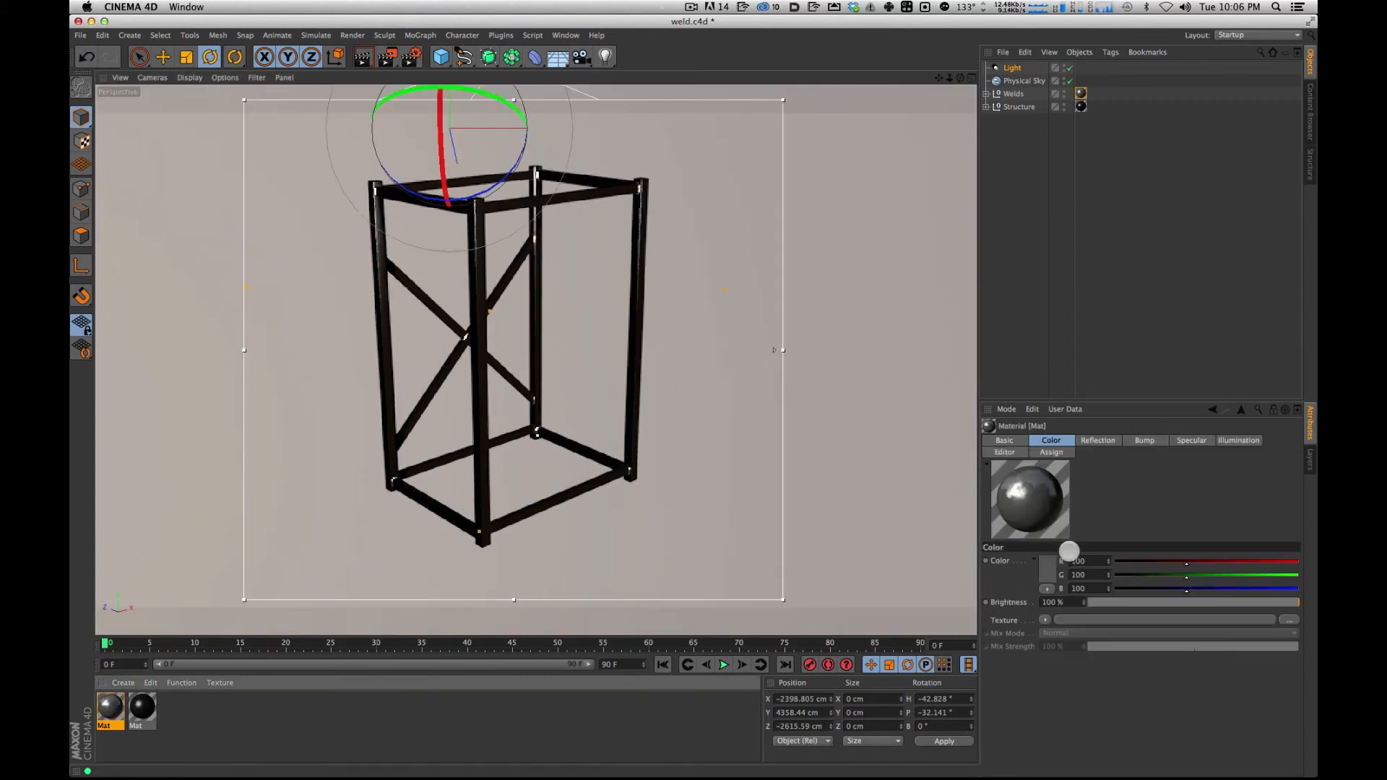
{"action": "left_click", "coordinate": [1090, 440]}
{"action": "left_click", "coordinate": [645, 443]}
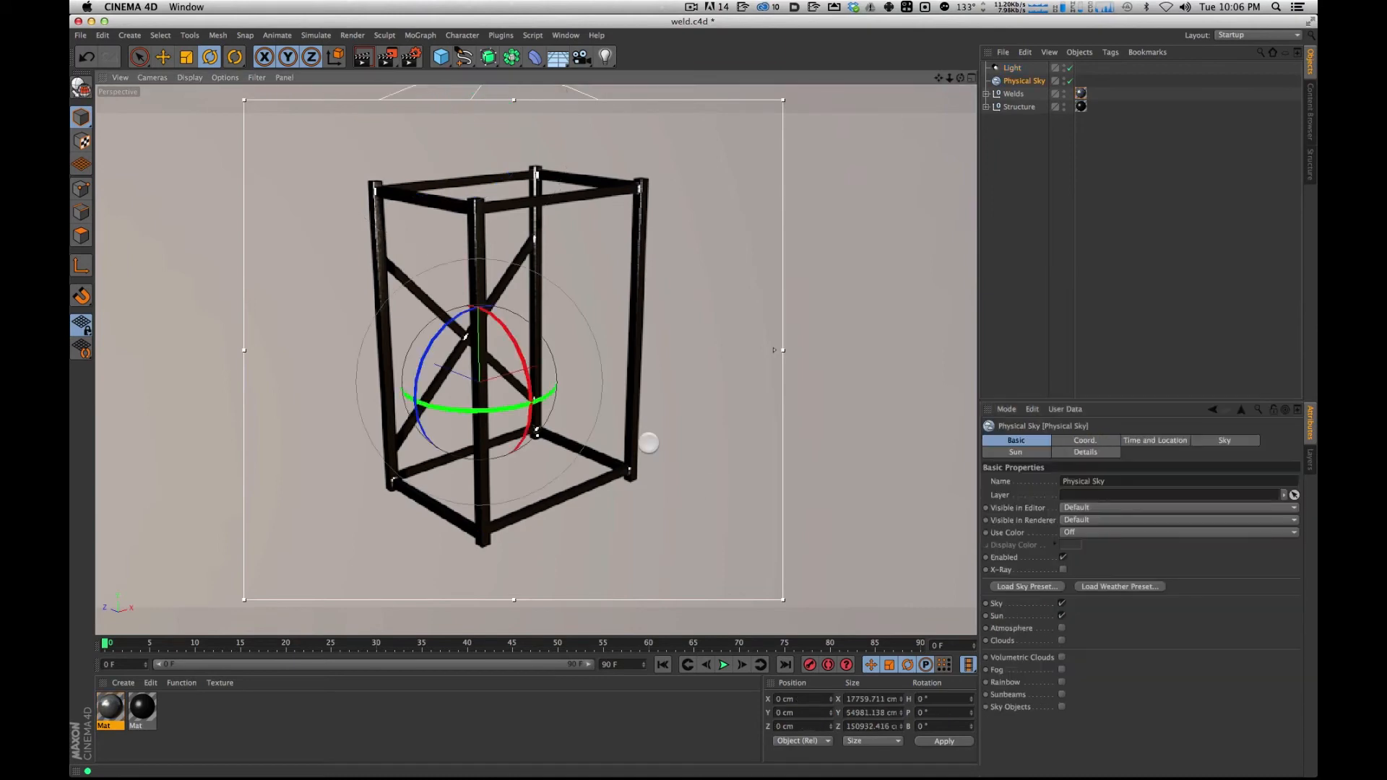
{"action": "key", "text": "0"}
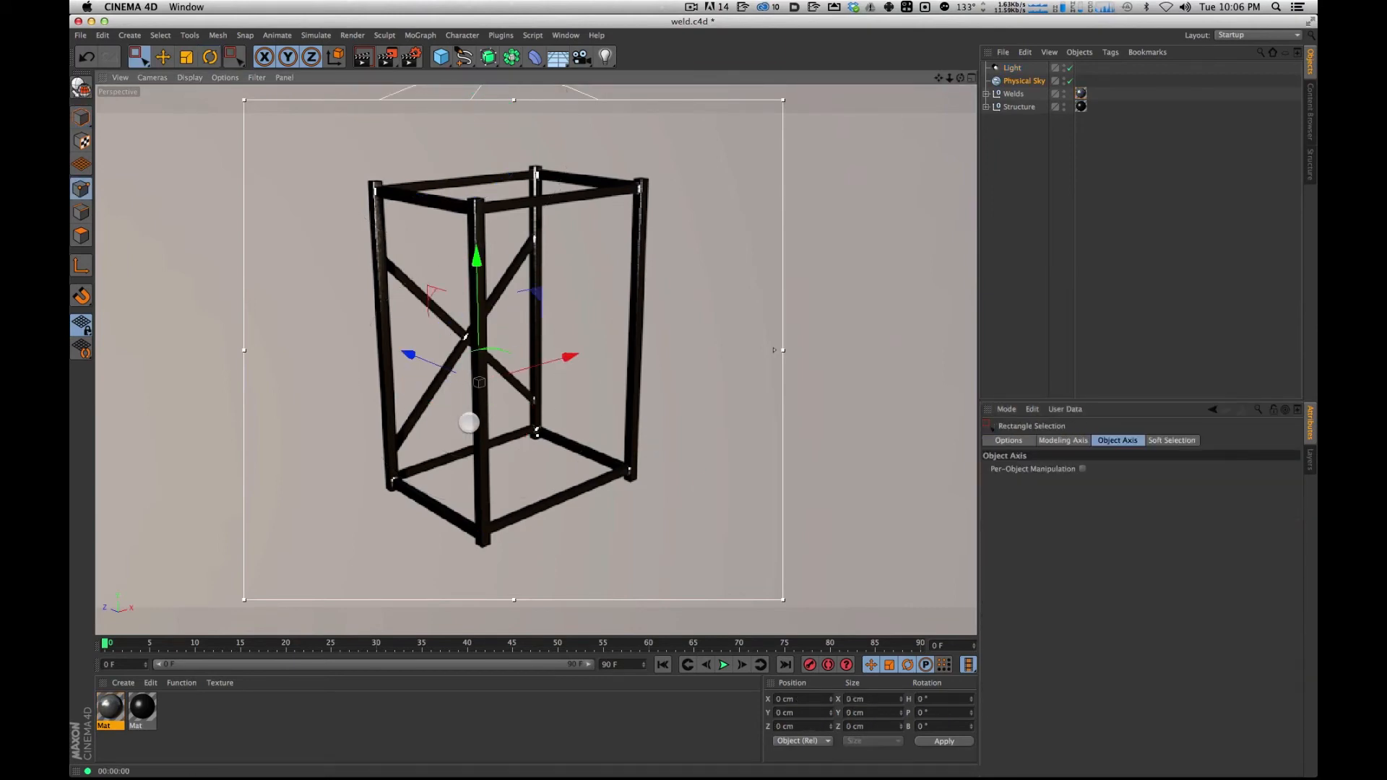
Set the weld material's specular width to 27% and height to 14%.
{"action": "left_click", "coordinate": [112, 708]}
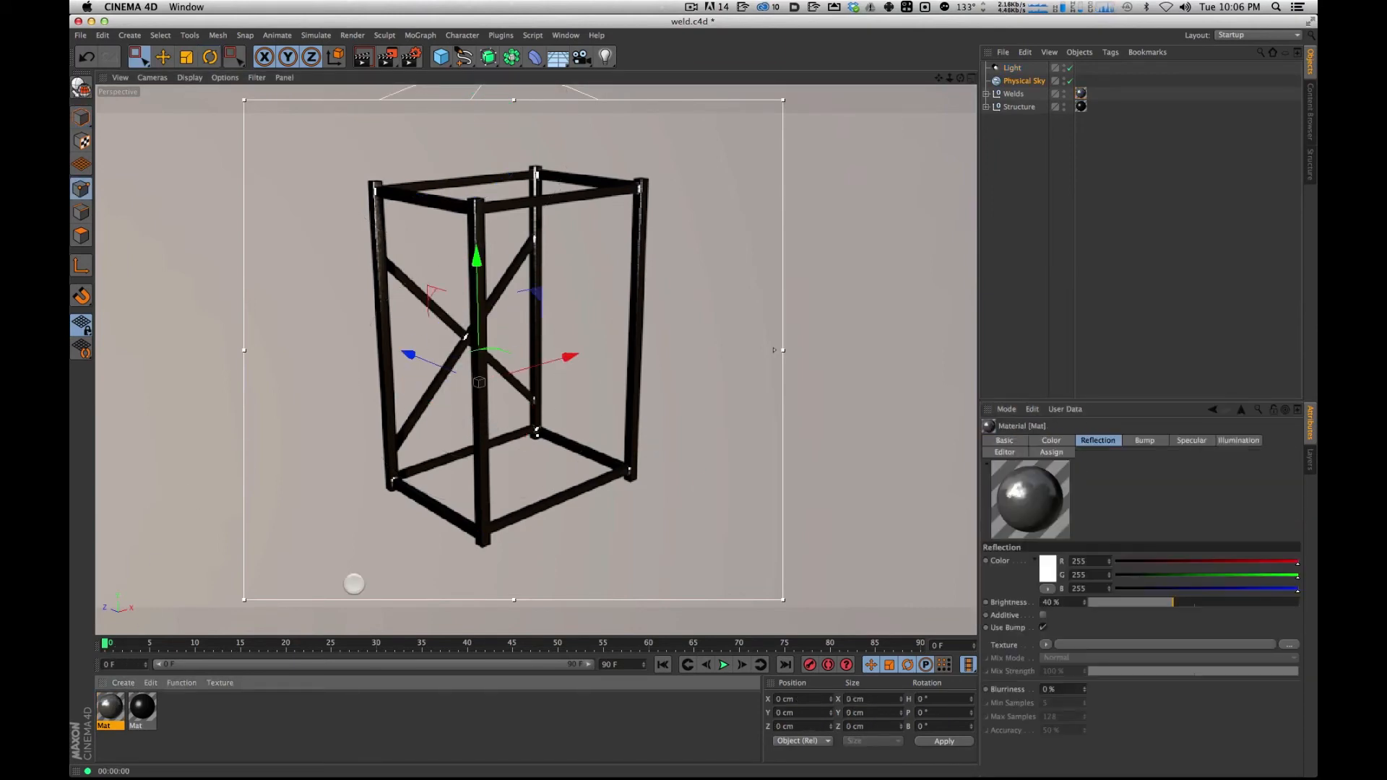
{"action": "left_click", "coordinate": [1189, 439]}
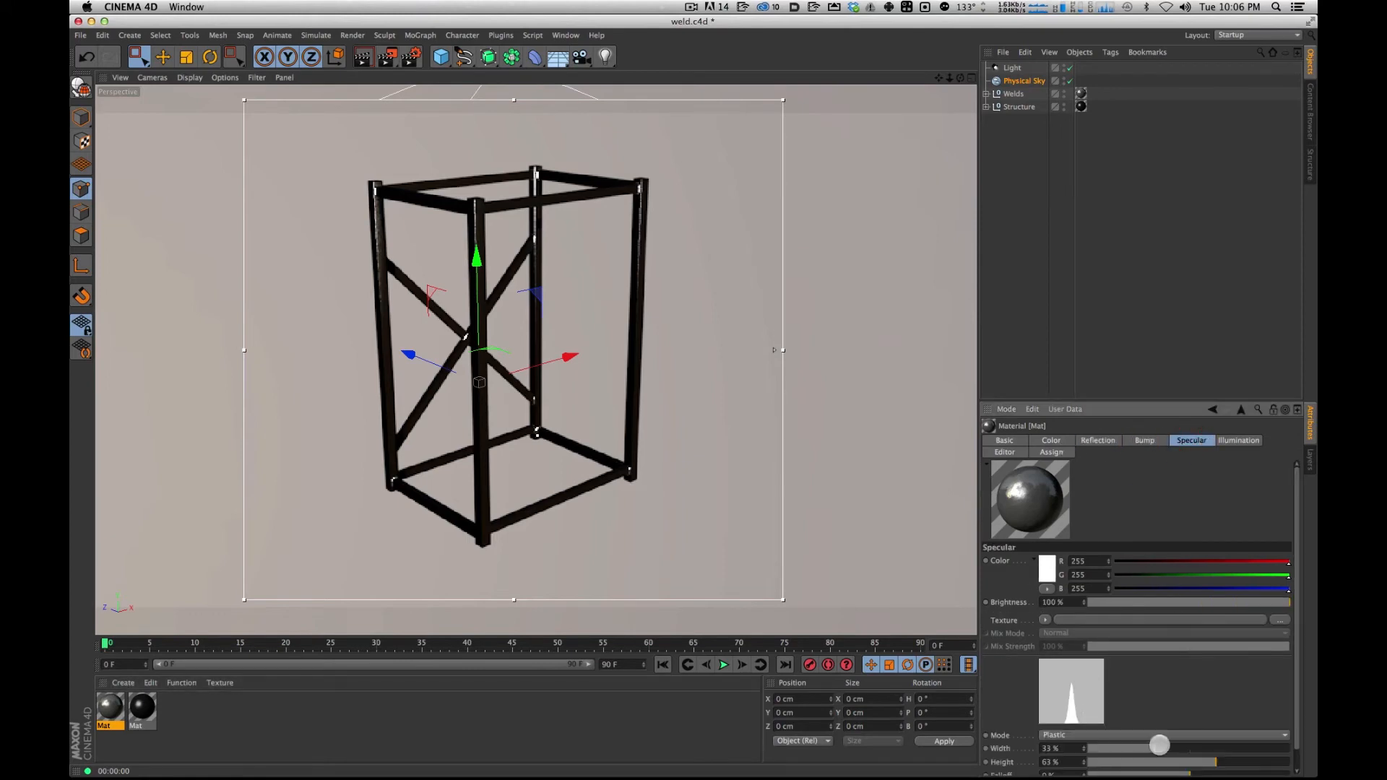
{"action": "left_click", "coordinate": [1149, 749]}
{"action": "left_click_drag", "start_coordinate": [1201, 762], "coordinate": [1129, 767]}
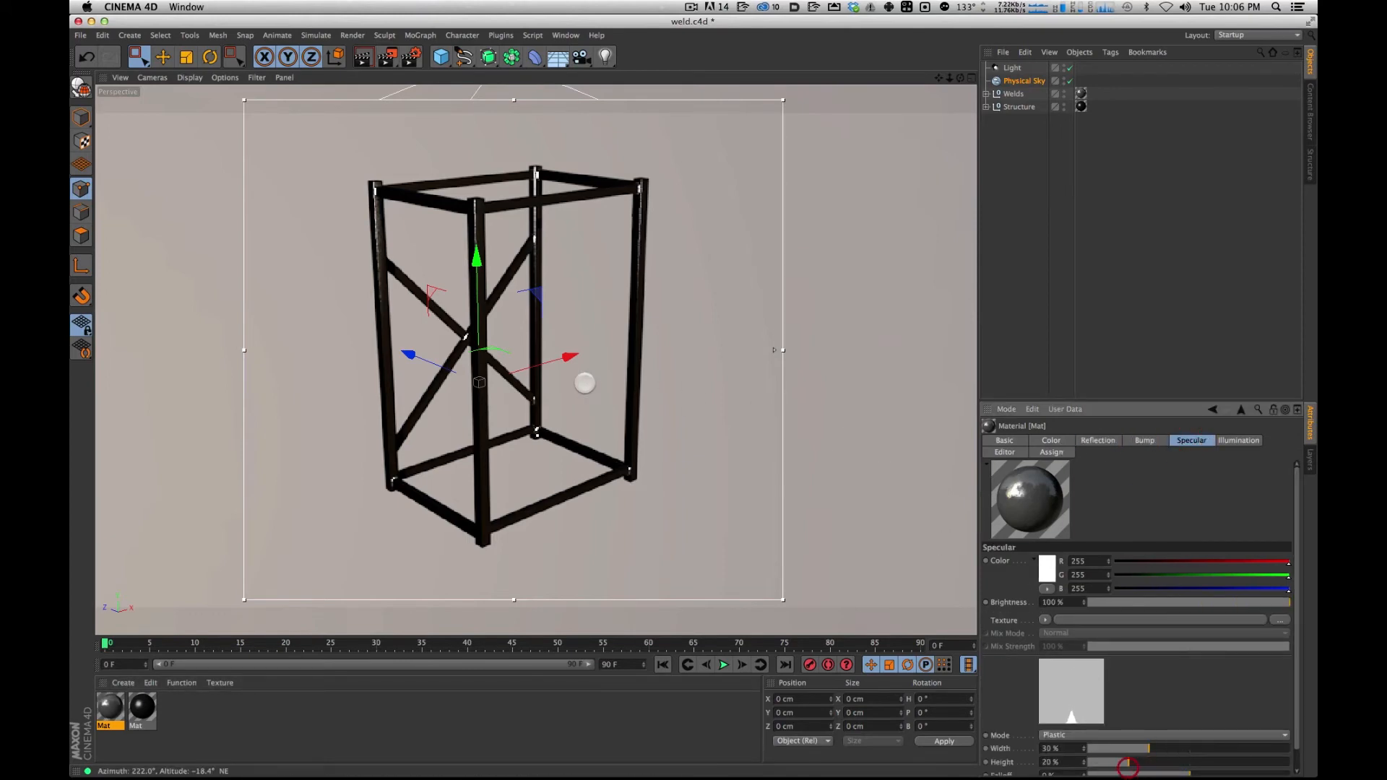
{"action": "mouse_move", "coordinate": [1129, 759]}
{"action": "left_mouse_down"}
{"action": "mouse_move", "coordinate": [1112, 759]}
{"action": "mouse_move", "coordinate": [1142, 746]}
{"action": "left_mouse_up"}
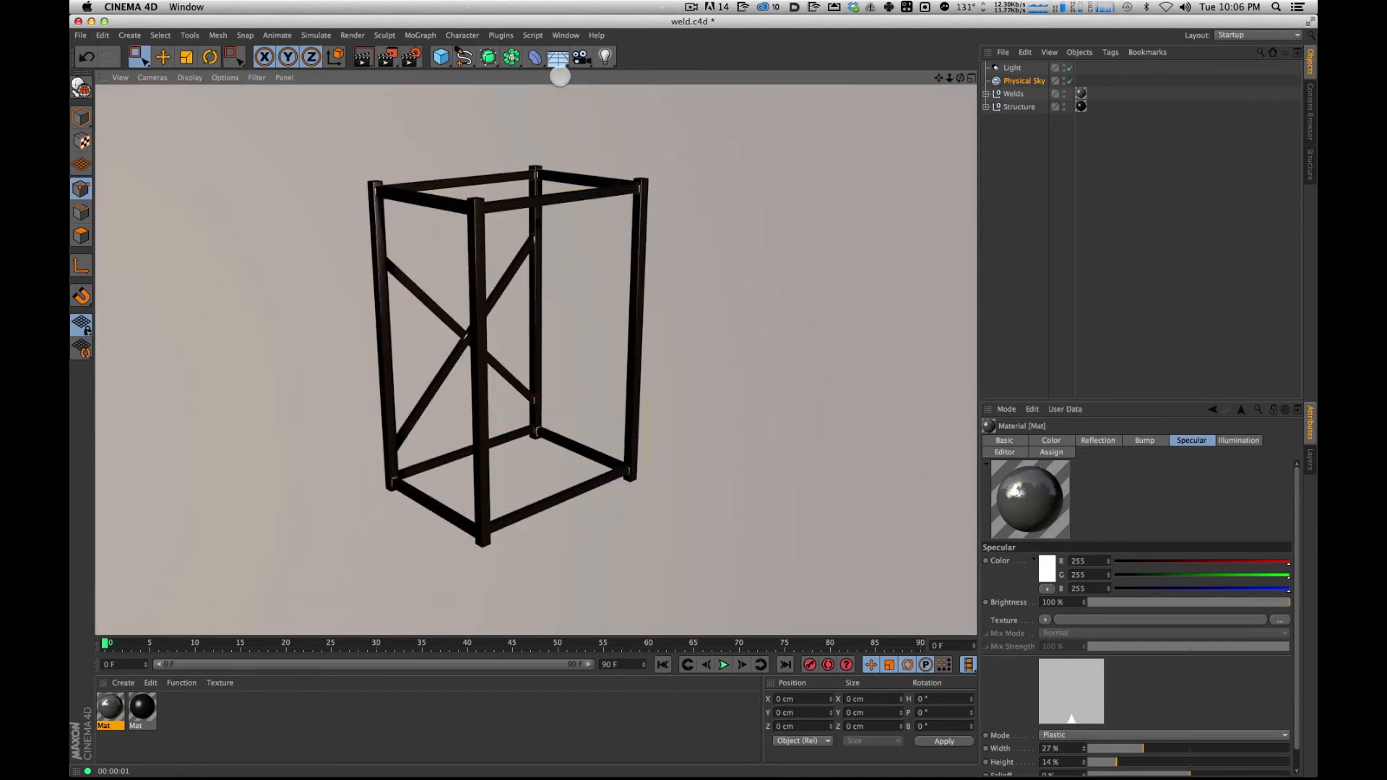
Darken the weld material's color to RGB 70, 70, 70 and render the view.
{"action": "left_click", "coordinate": [1051, 440]}
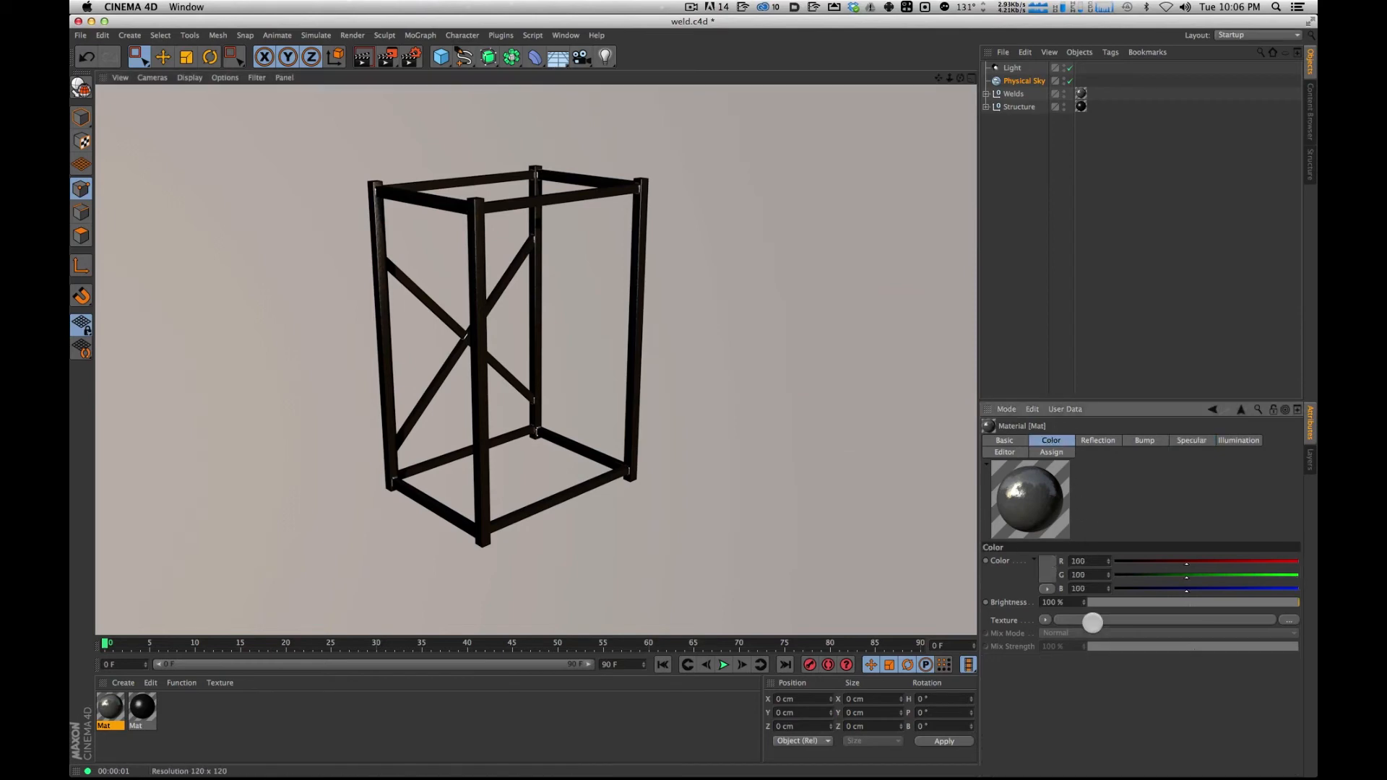
{"action": "double_click", "coordinate": [1083, 562]}
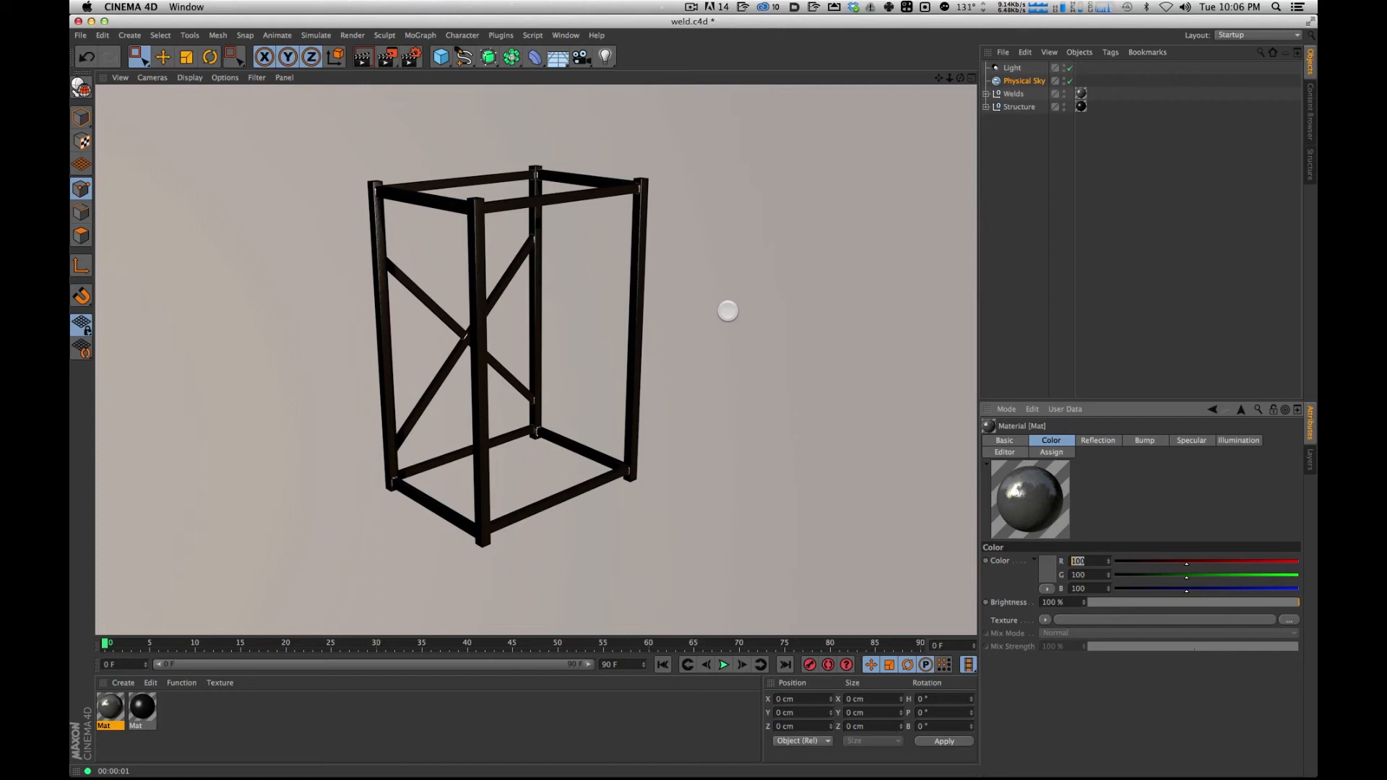
{"action": "type", "text": "70"}
{"action": "key", "text": "Tab"}
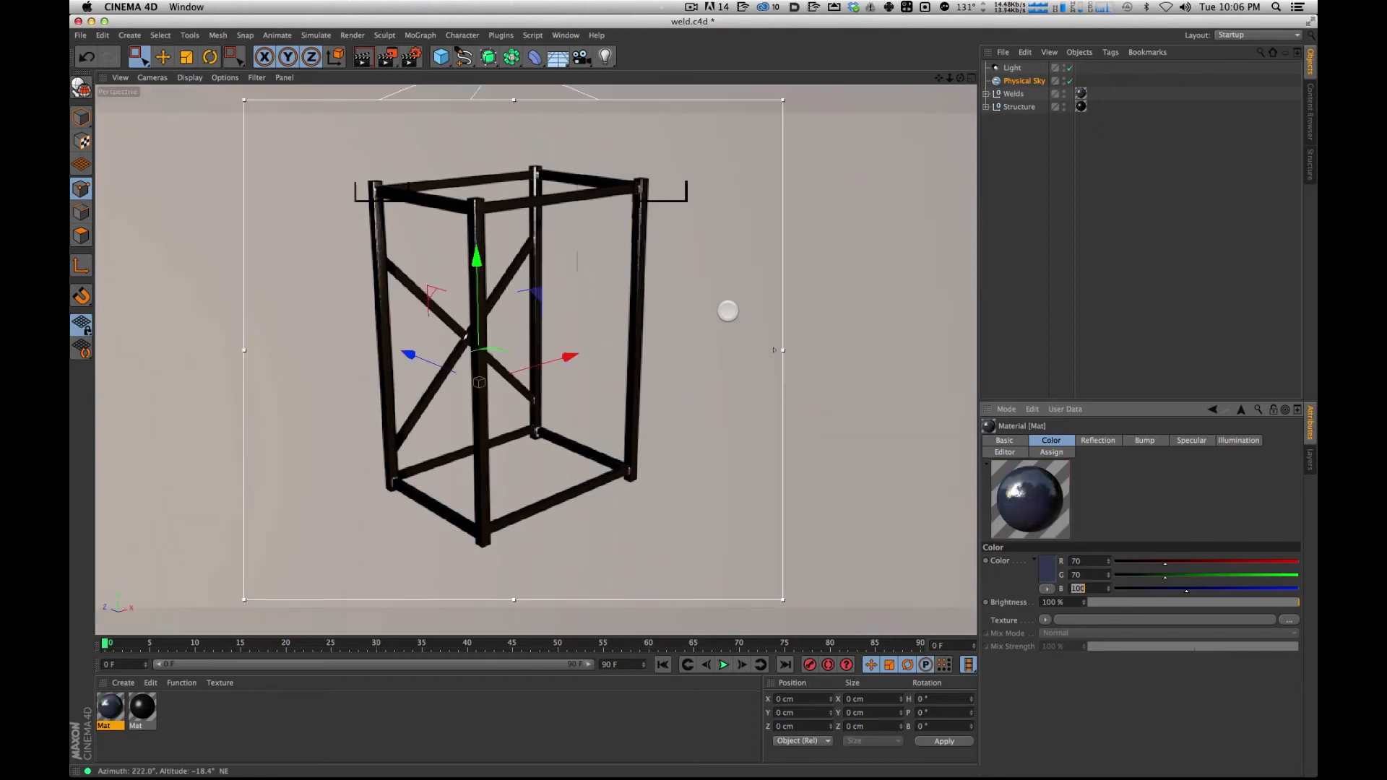
{"action": "type", "text": "70"}
{"action": "key", "text": "Return"}
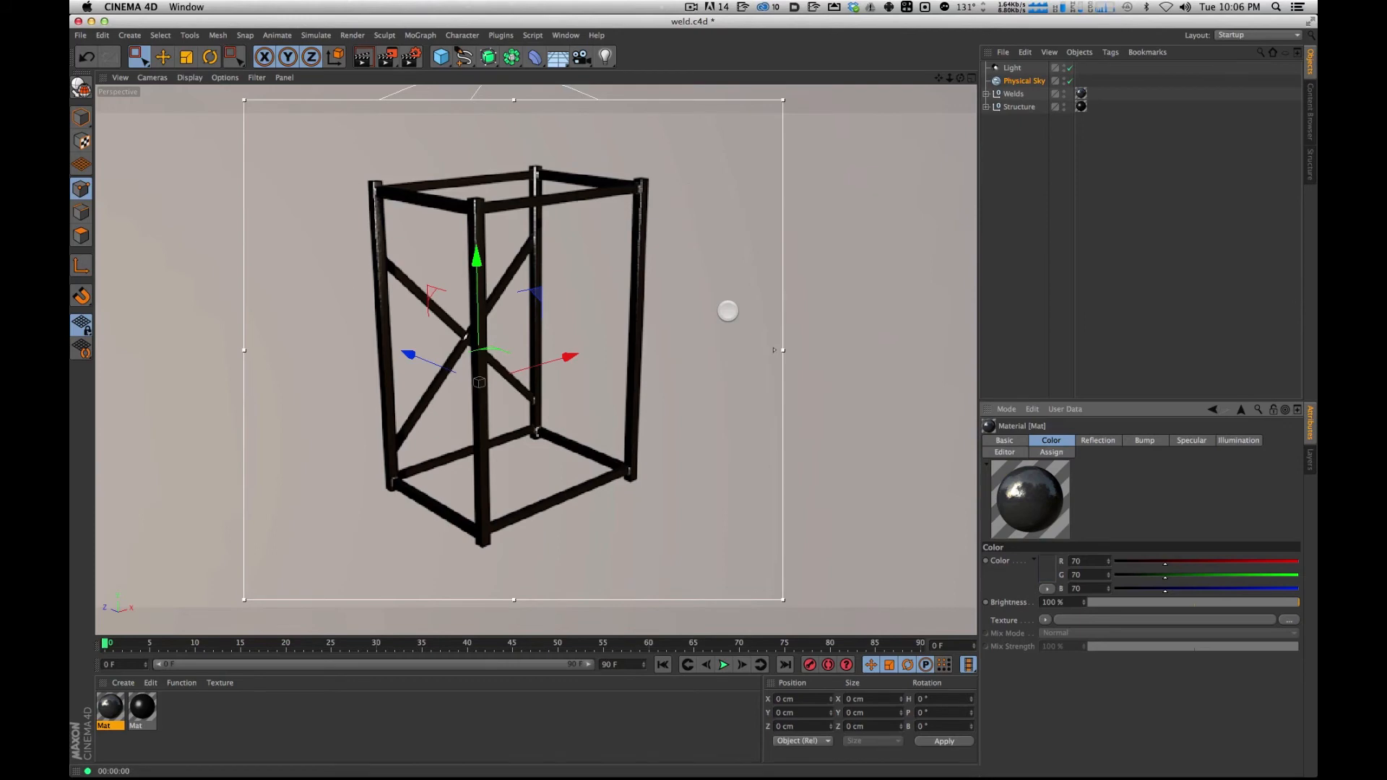
{"action": "key", "text": "super+r"}
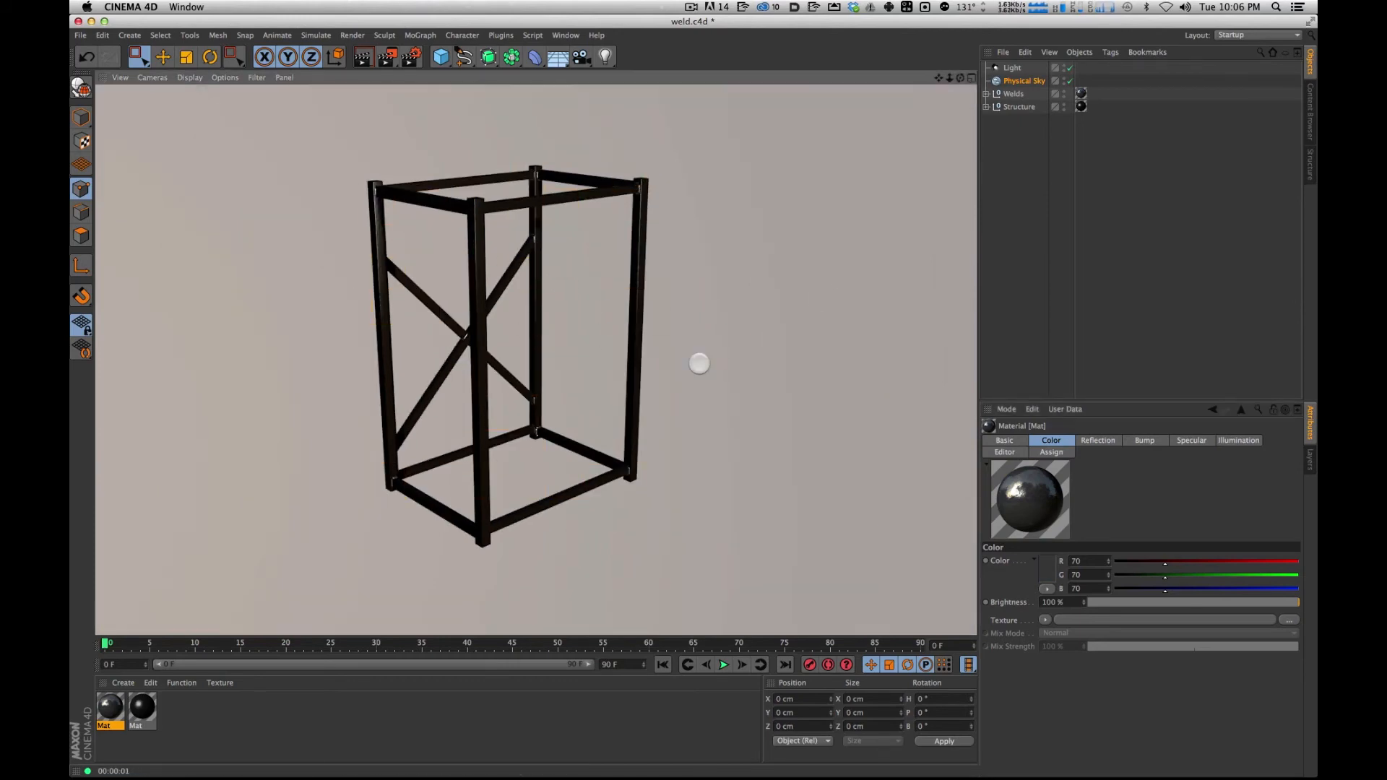
Set the weld material's color to RGB 55, 55, 55.
{"action": "left_click", "coordinate": [1087, 562]}
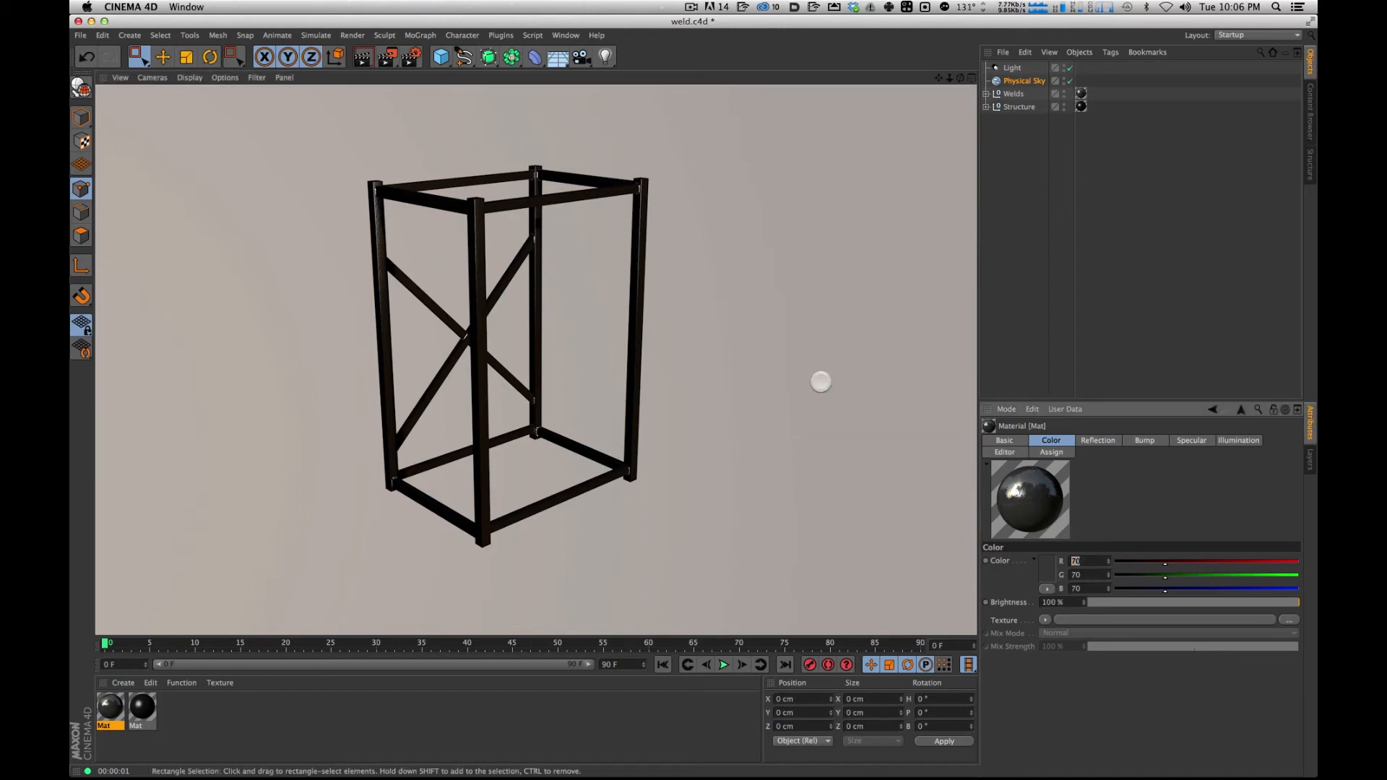
{"action": "type", "text": "55"}
{"action": "key", "text": "Tab"}
{"action": "type", "text": "55"}
{"action": "key", "text": "Tab"}
{"action": "type", "text": "55"}
{"action": "key", "text": "Return"}
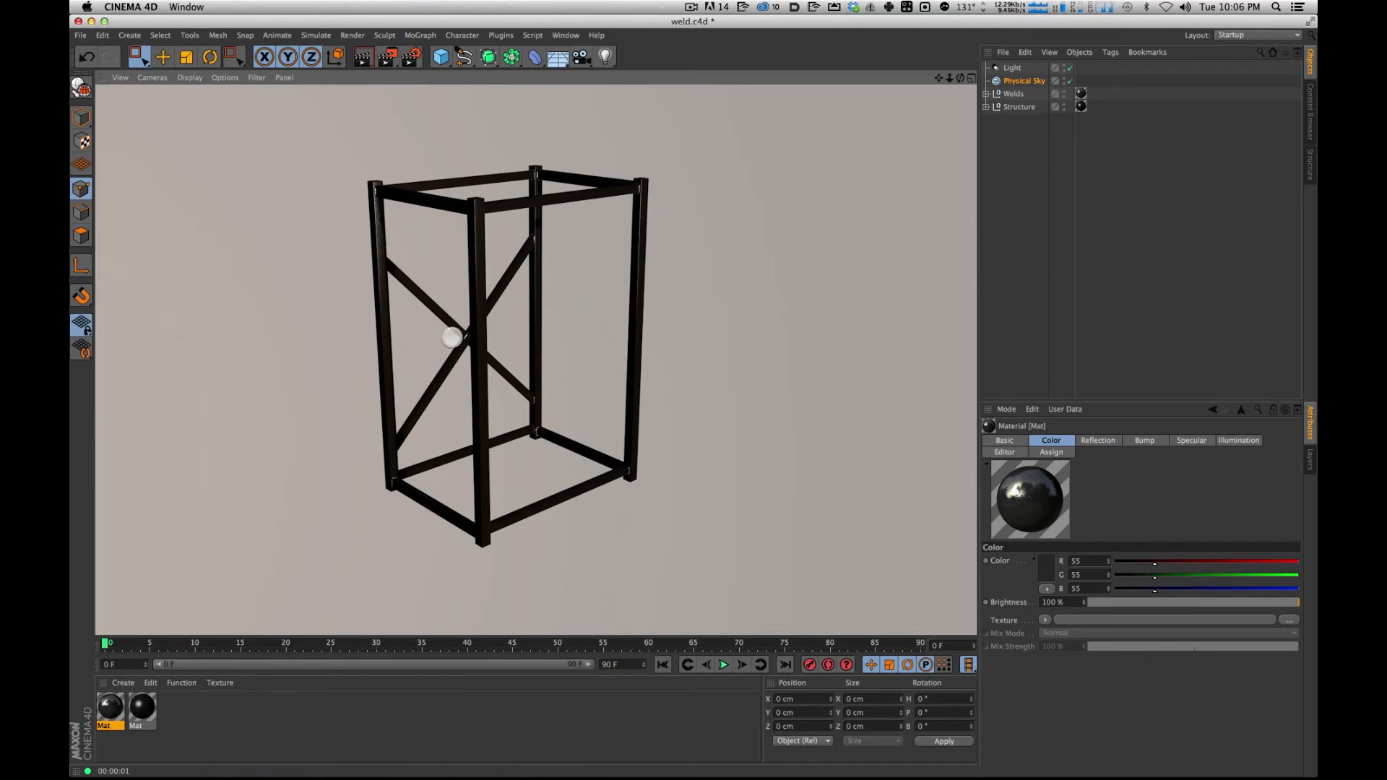
Set the weld material's reflection brightness to 20% and render the view.
{"action": "left_click", "coordinate": [1099, 439]}
{"action": "double_click", "coordinate": [1051, 602]}
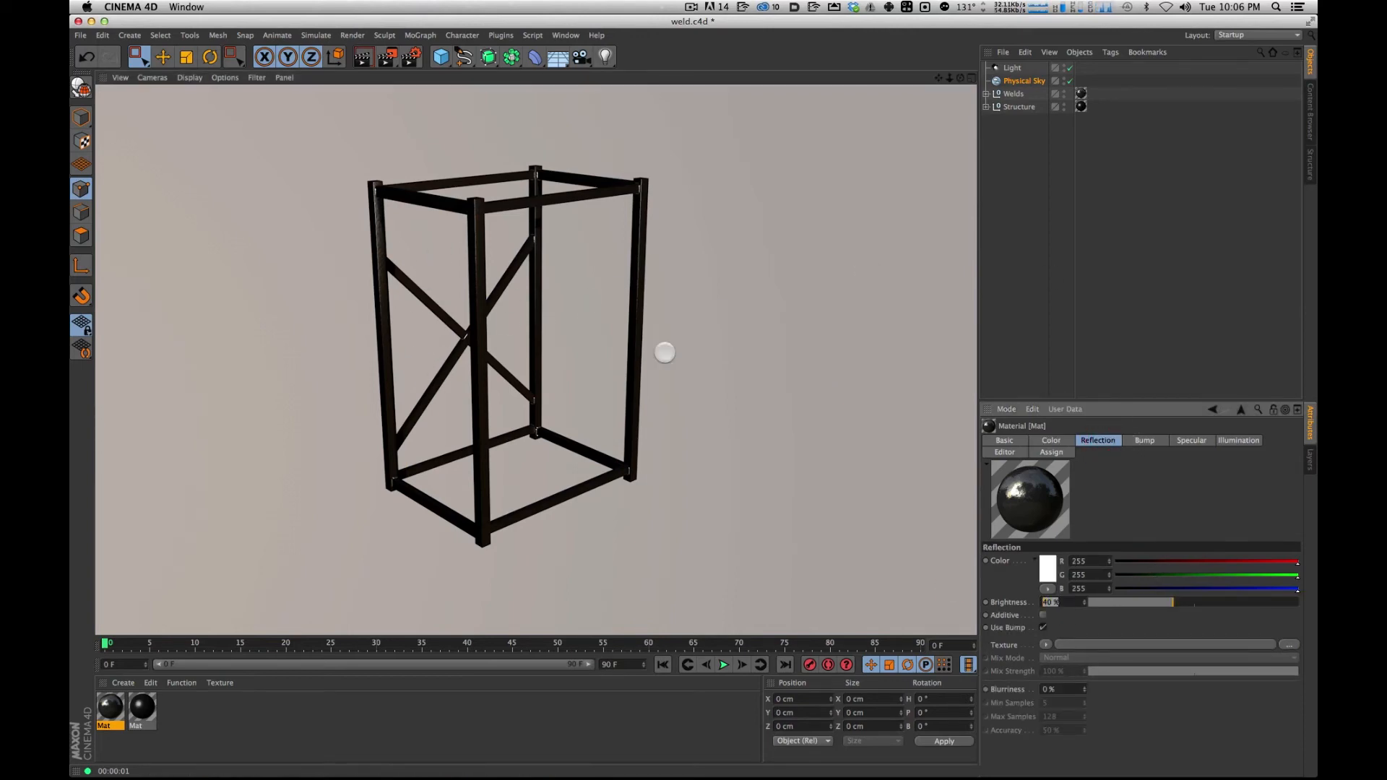
{"action": "type", "text": "20"}
{"action": "key", "text": "Return"}
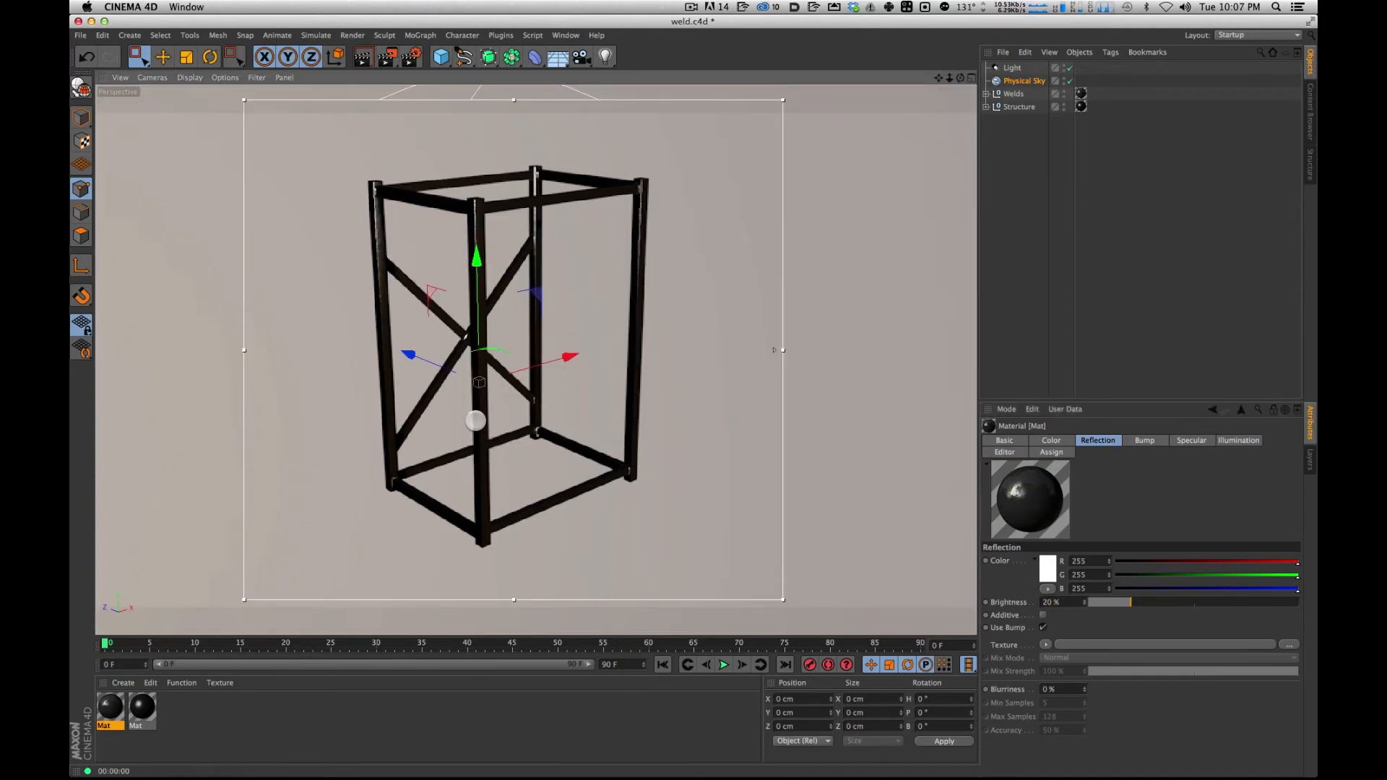
{"action": "key", "text": "ctrl+r"}
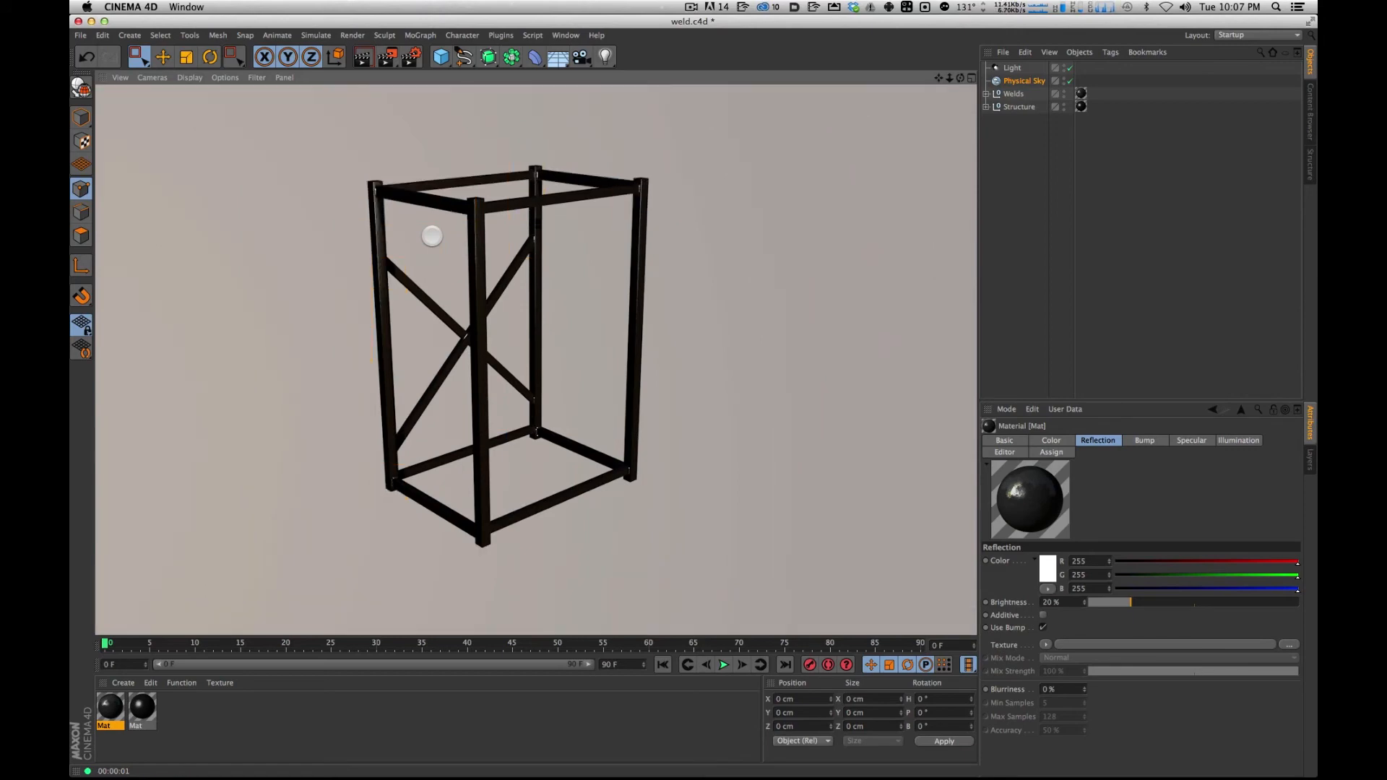
Render the whole frame from a slightly rotated angle and from a low angle near the horizon.
{"action": "left_click_drag", "start_coordinate": [522, 219], "coordinate": [492, 214], "text": "alt"}
{"action": "key", "text": "ctrl+r"}
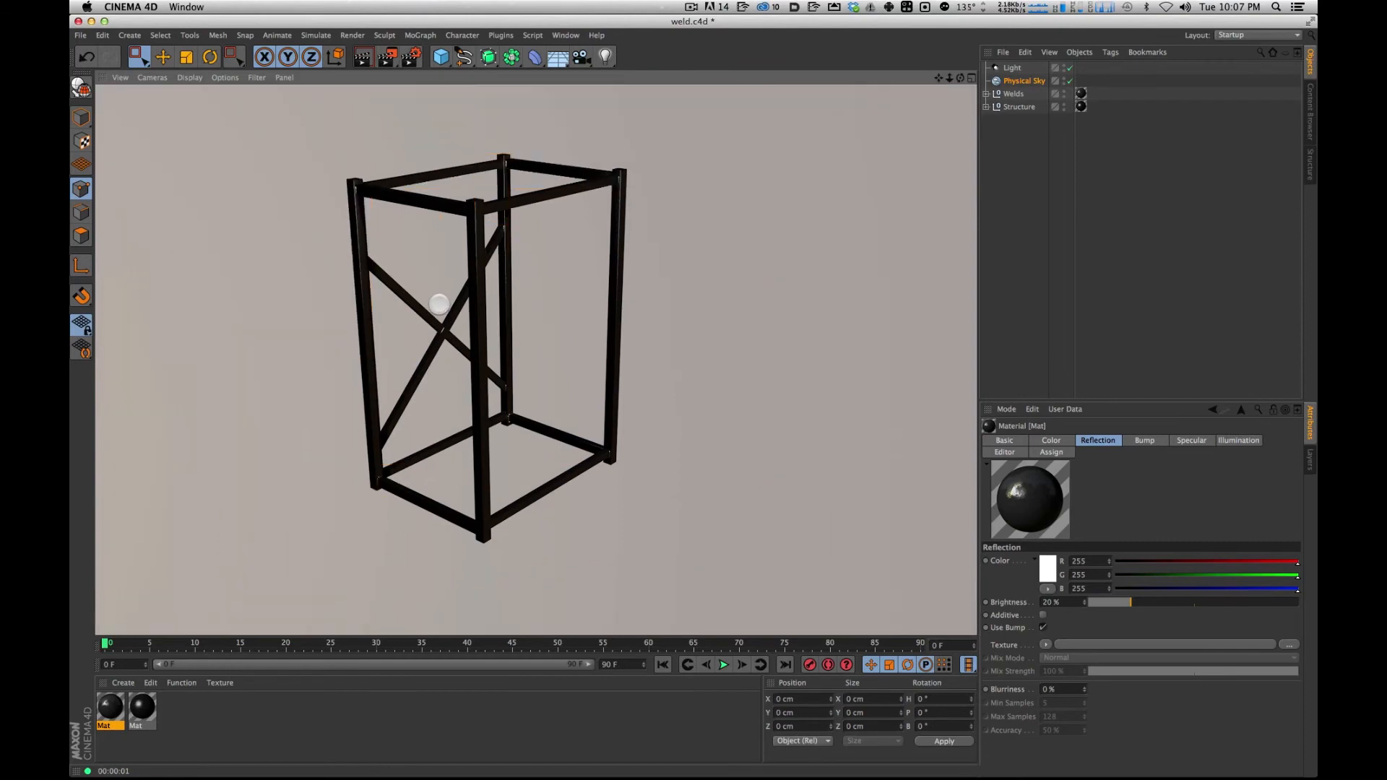
{"action": "left_click_drag", "start_coordinate": [477, 221], "coordinate": [498, 299], "text": "alt"}
{"action": "key", "text": "ctrl+r"}
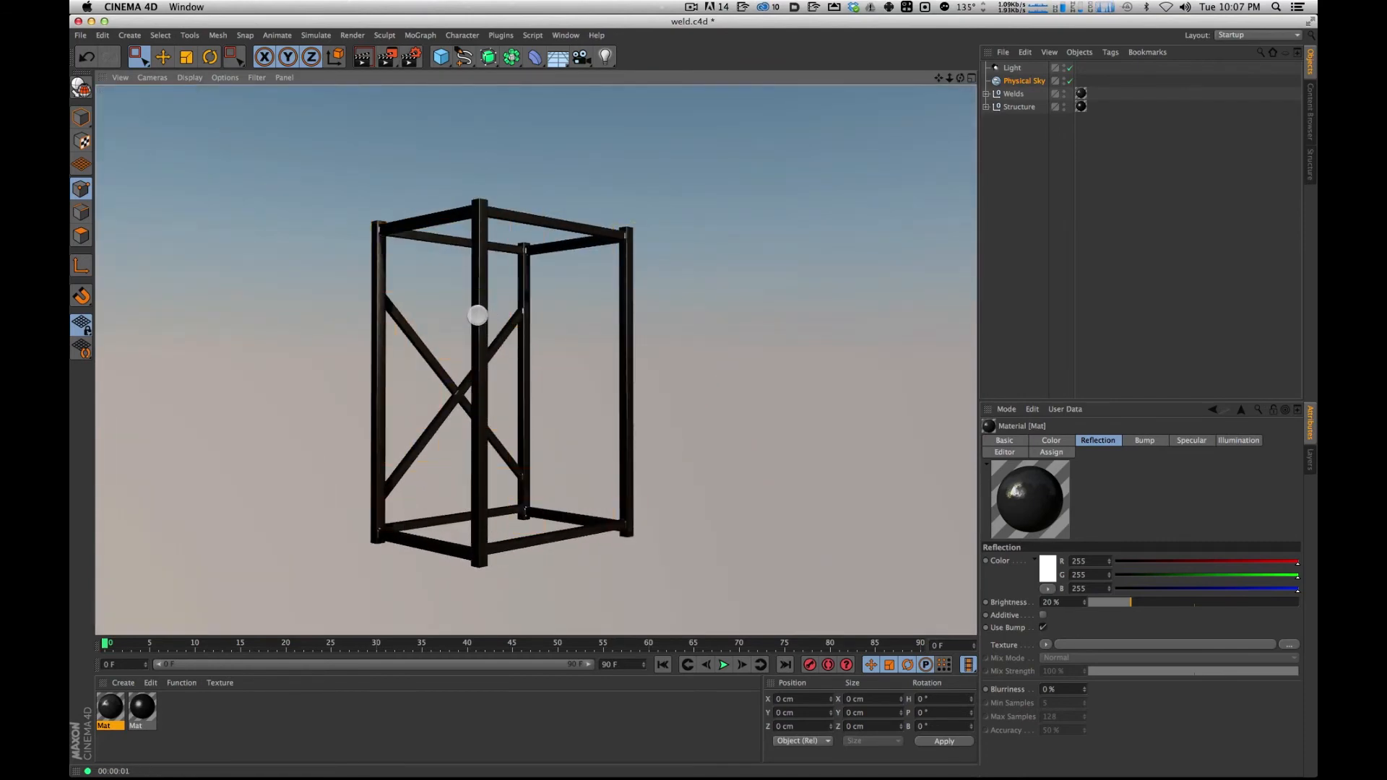
{"action": "left_click", "coordinate": [529, 274]}
{"action": "key", "text": "alt+r"}
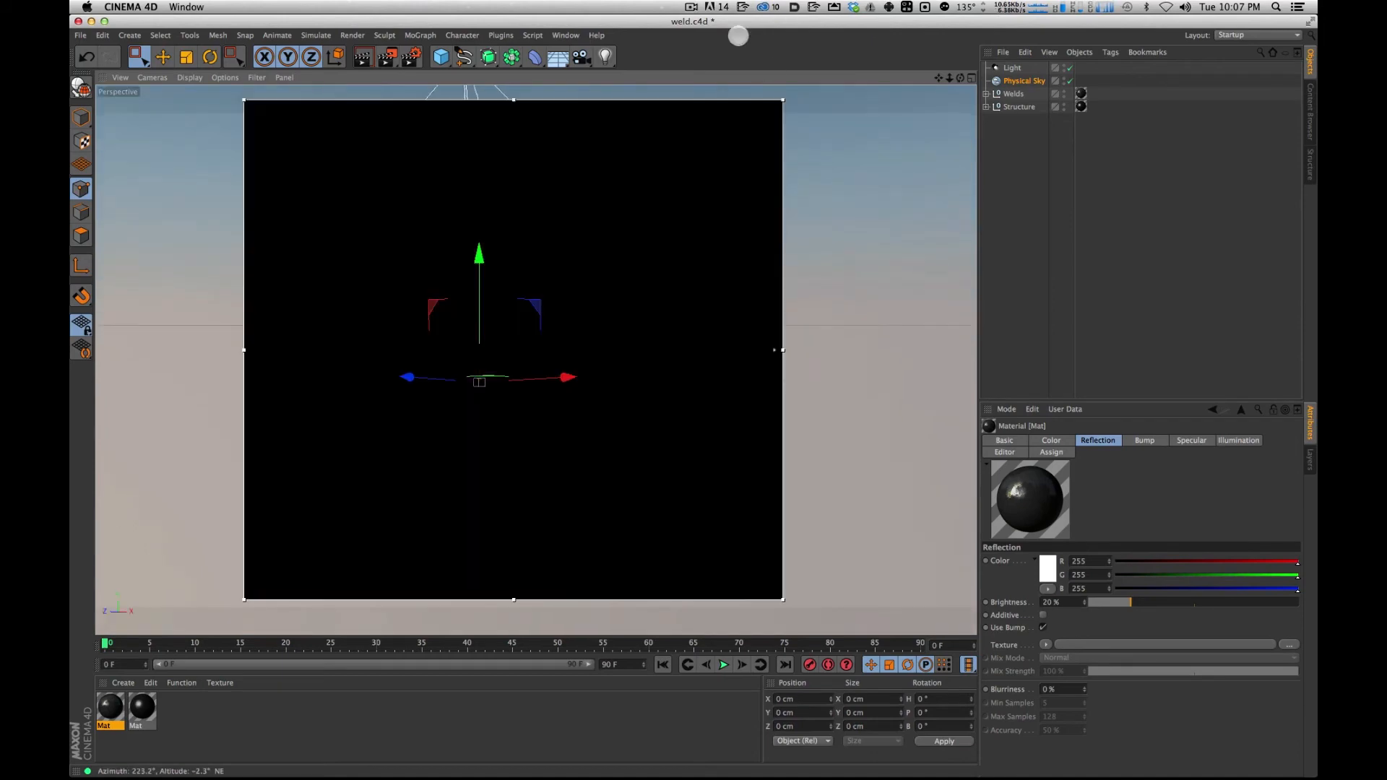
Examine a post's surface up close and render the welded joint at the post's lower end.
{"action": "middle_click_drag", "start_coordinate": [392, 329], "coordinate": [551, 201], "text": "alt"}
{"action": "right_click_drag", "start_coordinate": [378, 272], "coordinate": [712, 62], "text": "alt"}
{"action": "right_click_drag", "start_coordinate": [390, 315], "coordinate": [429, 290], "text": "alt"}
{"action": "middle_click_drag", "start_coordinate": [429, 290], "coordinate": [679, 33], "text": "alt"}
{"action": "right_click_drag", "start_coordinate": [436, 173], "coordinate": [631, 92], "text": "alt"}
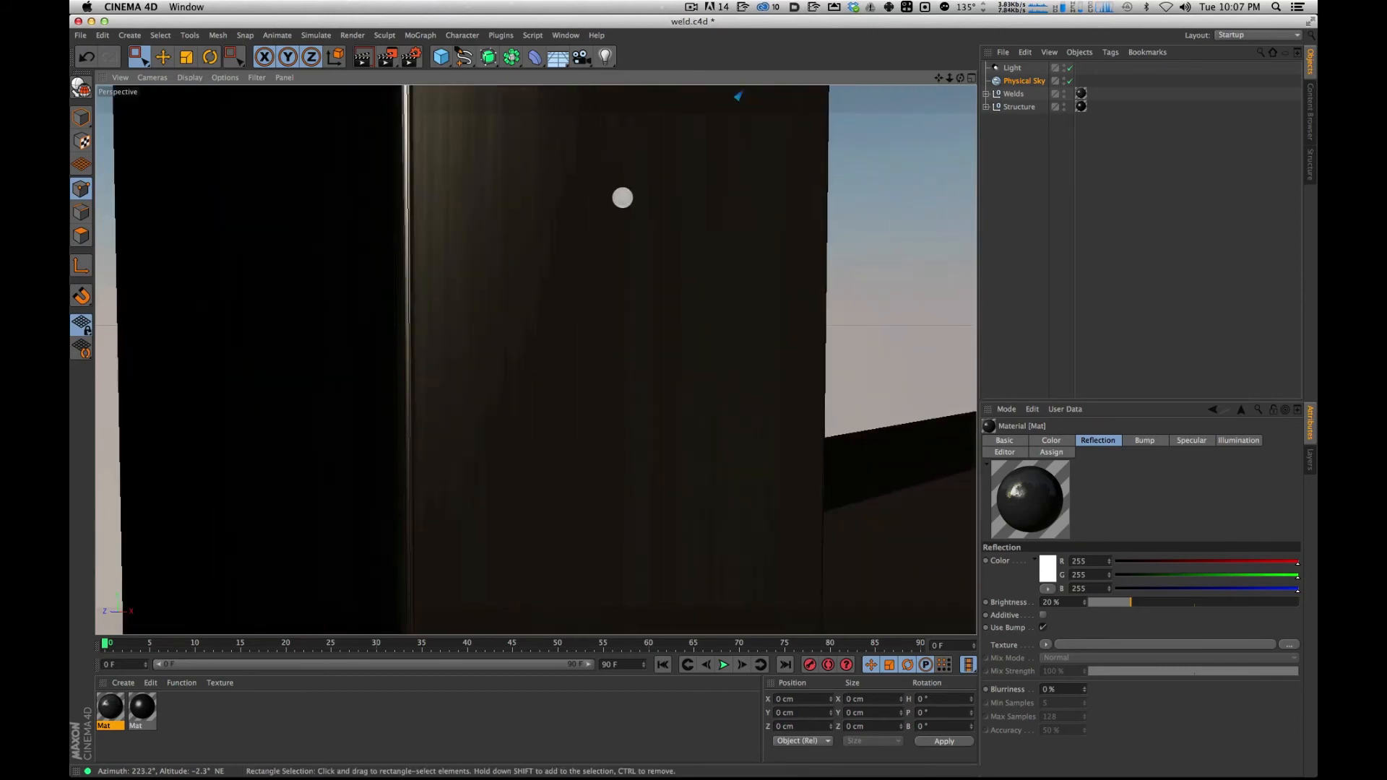
{"action": "right_click_drag", "start_coordinate": [623, 198], "coordinate": [496, 248], "text": "alt"}
{"action": "middle_click_drag", "start_coordinate": [495, 247], "coordinate": [105, 81], "text": "alt"}
{"action": "key", "text": "ctrl+r"}
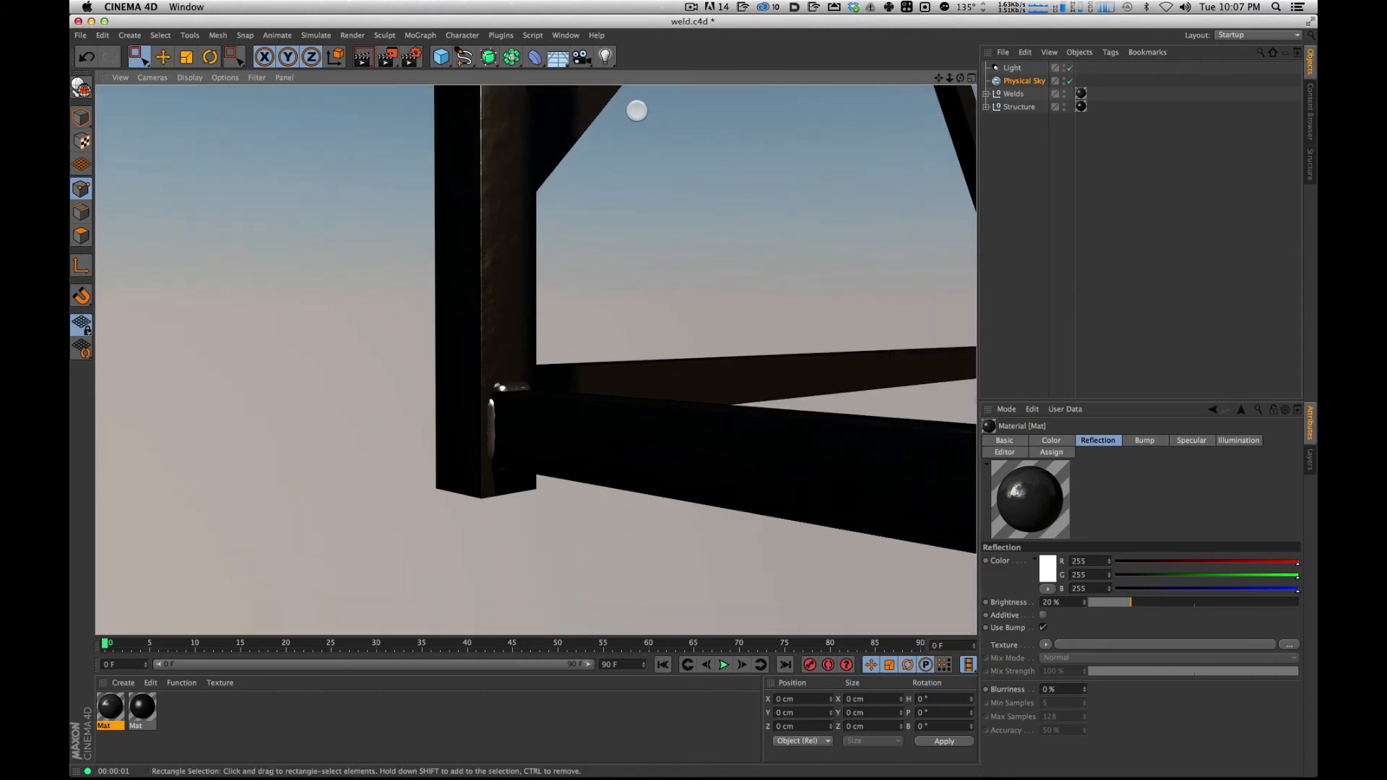
Select the weld bead at the post's lower joint in Model mode, frame it, and render it up close.
{"action": "left_click_drag", "start_coordinate": [634, 351], "coordinate": [489, 339], "text": "alt"}
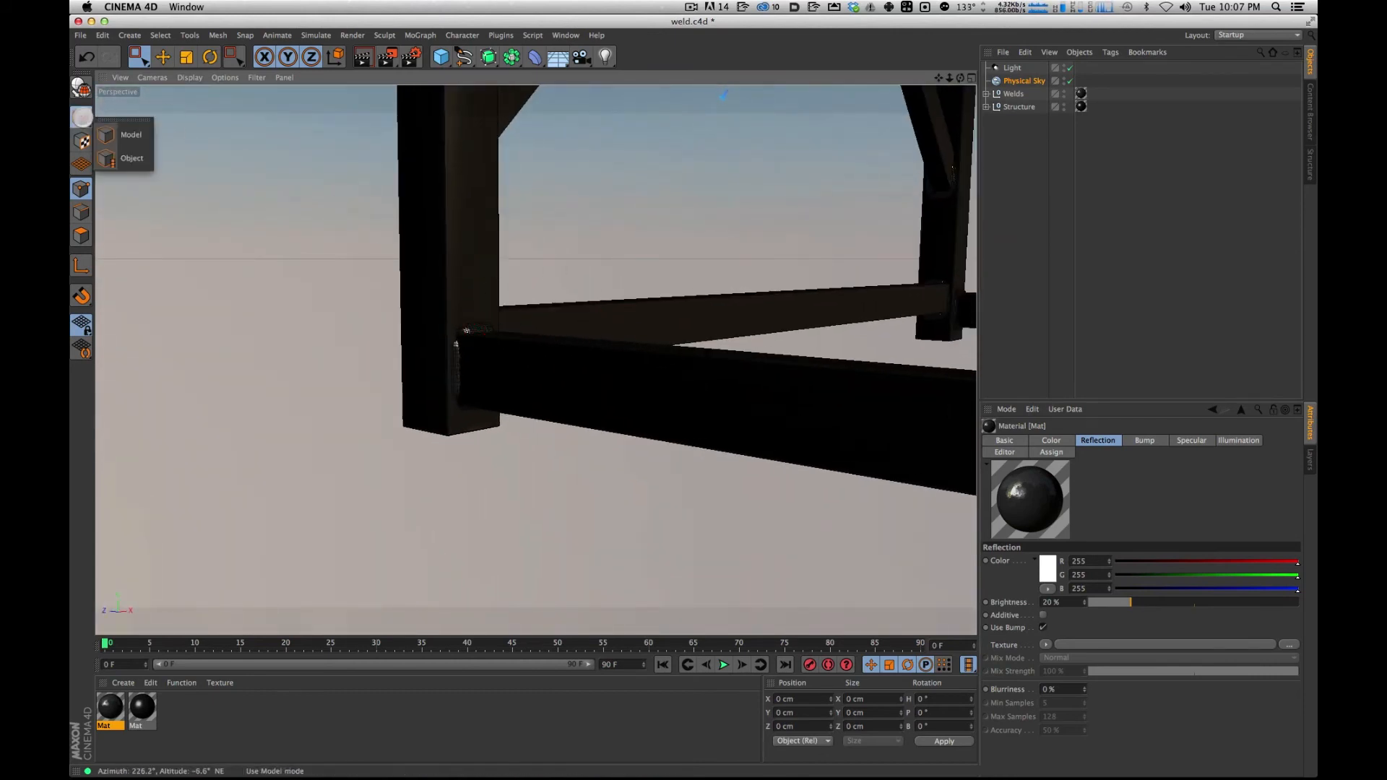
{"action": "left_click", "coordinate": [162, 57]}
{"action": "left_click", "coordinate": [81, 115]}
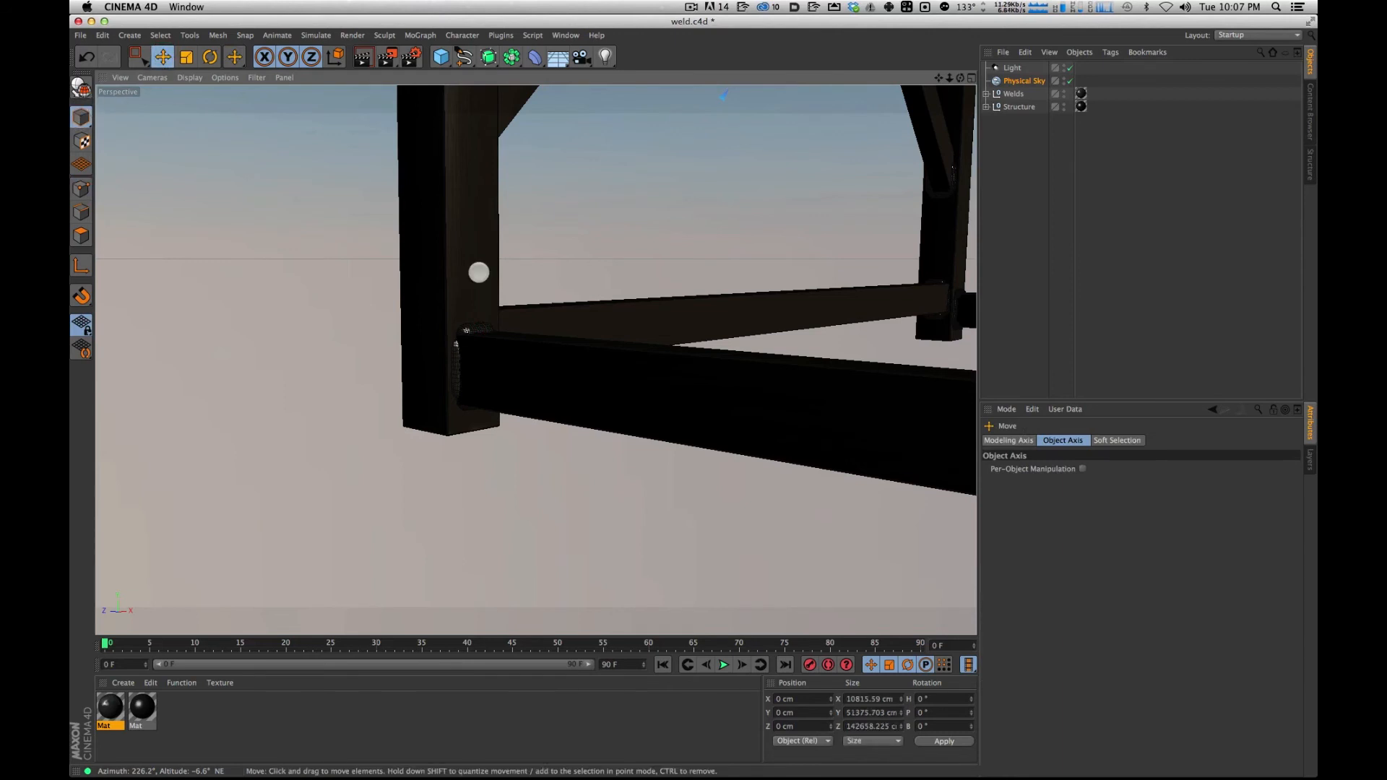
{"action": "left_click", "coordinate": [479, 330]}
{"action": "key", "text": "s"}
{"action": "left_click_drag", "start_coordinate": [727, 245], "coordinate": [535, 457], "text": "alt"}
{"action": "left_click_drag", "start_coordinate": [436, 375], "coordinate": [393, 375]}
{"action": "left_click_drag", "start_coordinate": [594, 313], "coordinate": [746, 309], "text": "alt"}
{"action": "right_click_drag", "start_coordinate": [746, 310], "coordinate": [560, 474], "text": "alt"}
{"action": "key", "text": "super+r"}
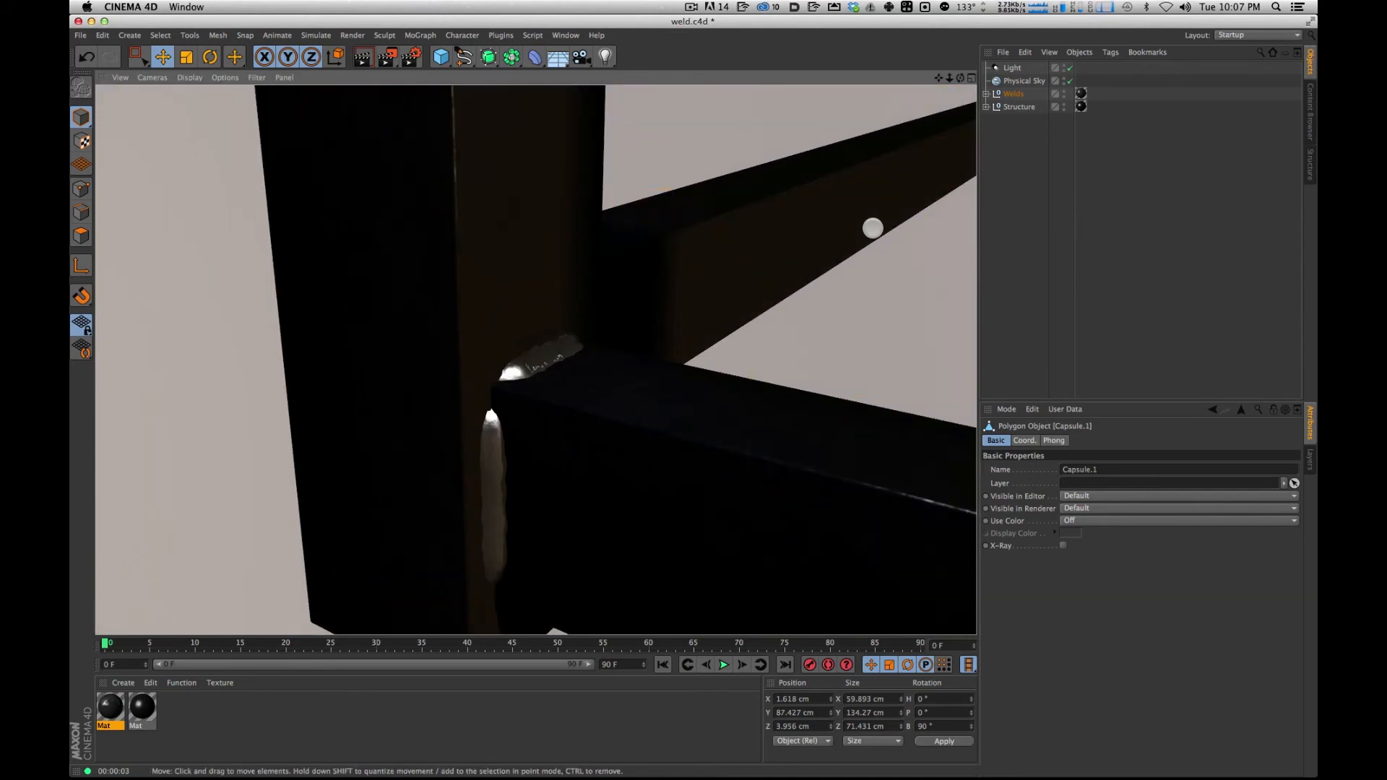
Duplicate the dark non-reflective structure material and place the copy after the two existing materials.
{"action": "right_click_drag", "start_coordinate": [708, 236], "coordinate": [727, 209], "text": "alt"}
{"action": "left_click_drag", "start_coordinate": [727, 210], "coordinate": [725, 268], "text": "alt"}
{"action": "right_click_drag", "start_coordinate": [725, 267], "coordinate": [666, 297], "text": "alt"}
{"action": "left_click", "coordinate": [145, 709]}
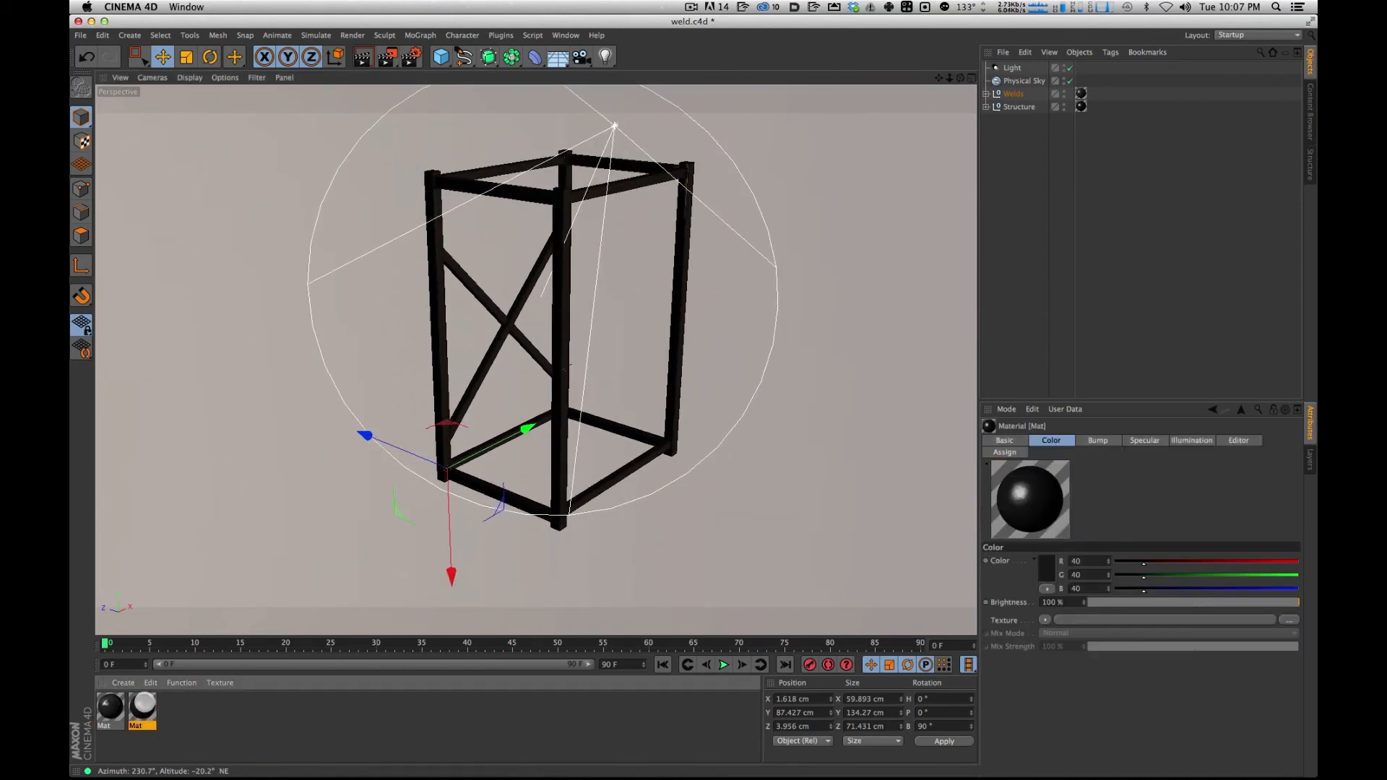
{"action": "key", "text": "super+c"}
{"action": "key", "text": "super+v"}
{"action": "left_click", "coordinate": [247, 726]}
{"action": "left_click_drag", "start_coordinate": [109, 708], "coordinate": [206, 719]}
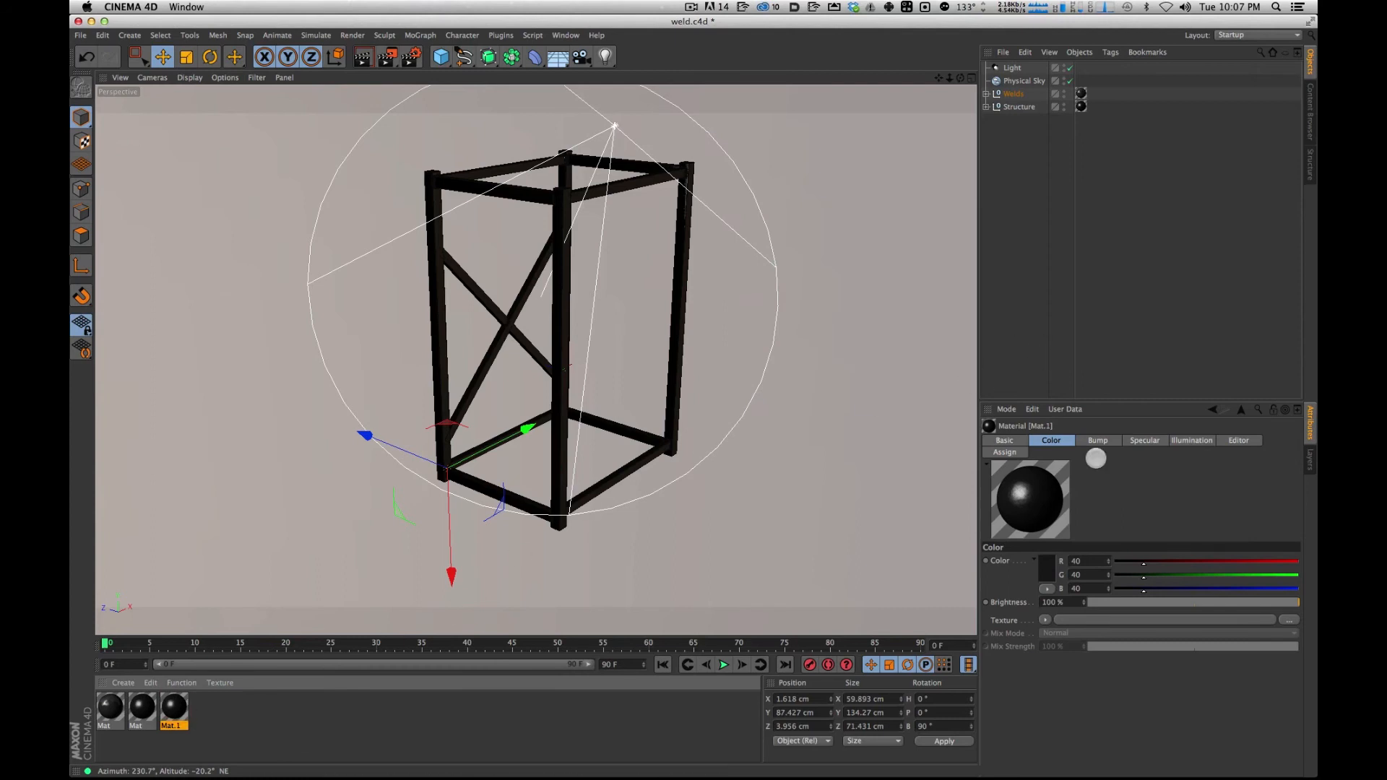
Enable reflection on the duplicated material Mat.1, with brightness at 80% and blurriness at 10%.
{"action": "left_click", "coordinate": [1003, 440]}
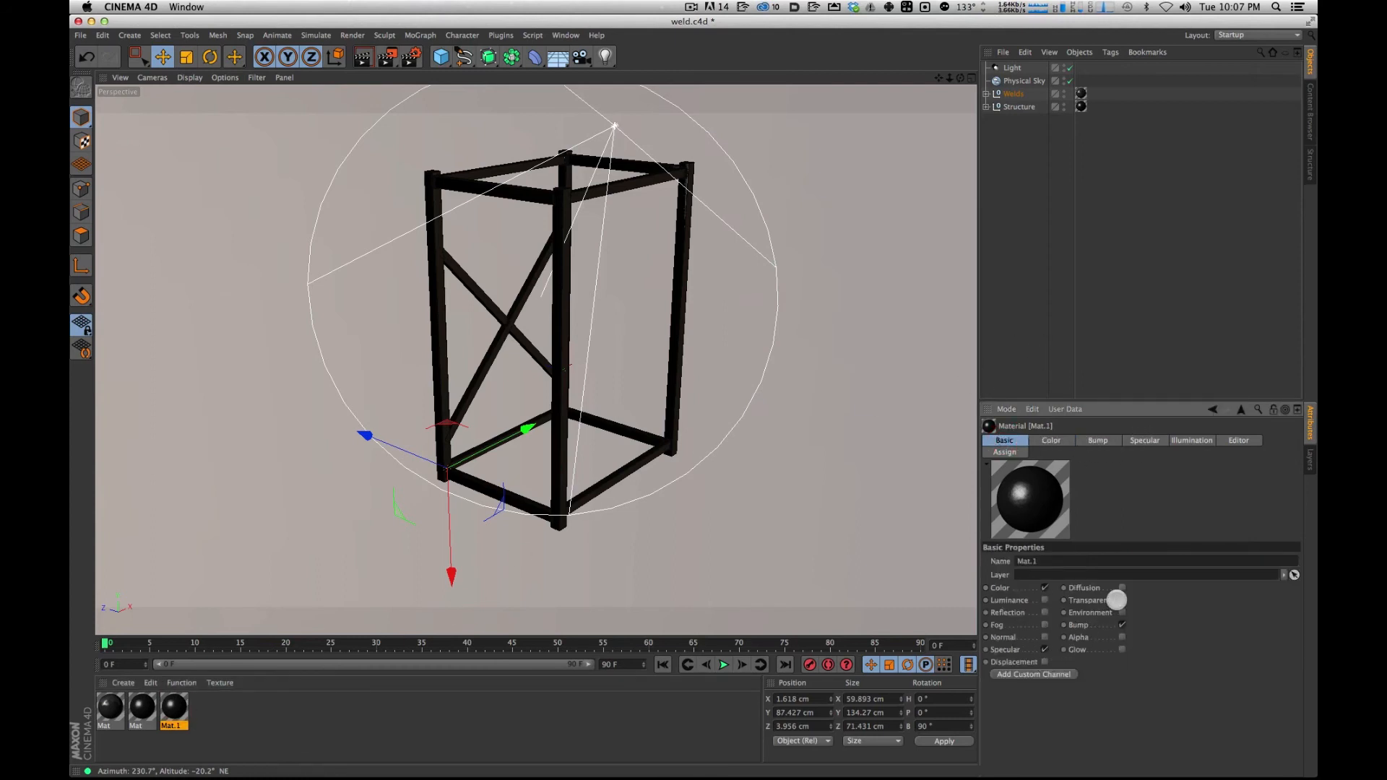
{"action": "left_click", "coordinate": [1045, 614]}
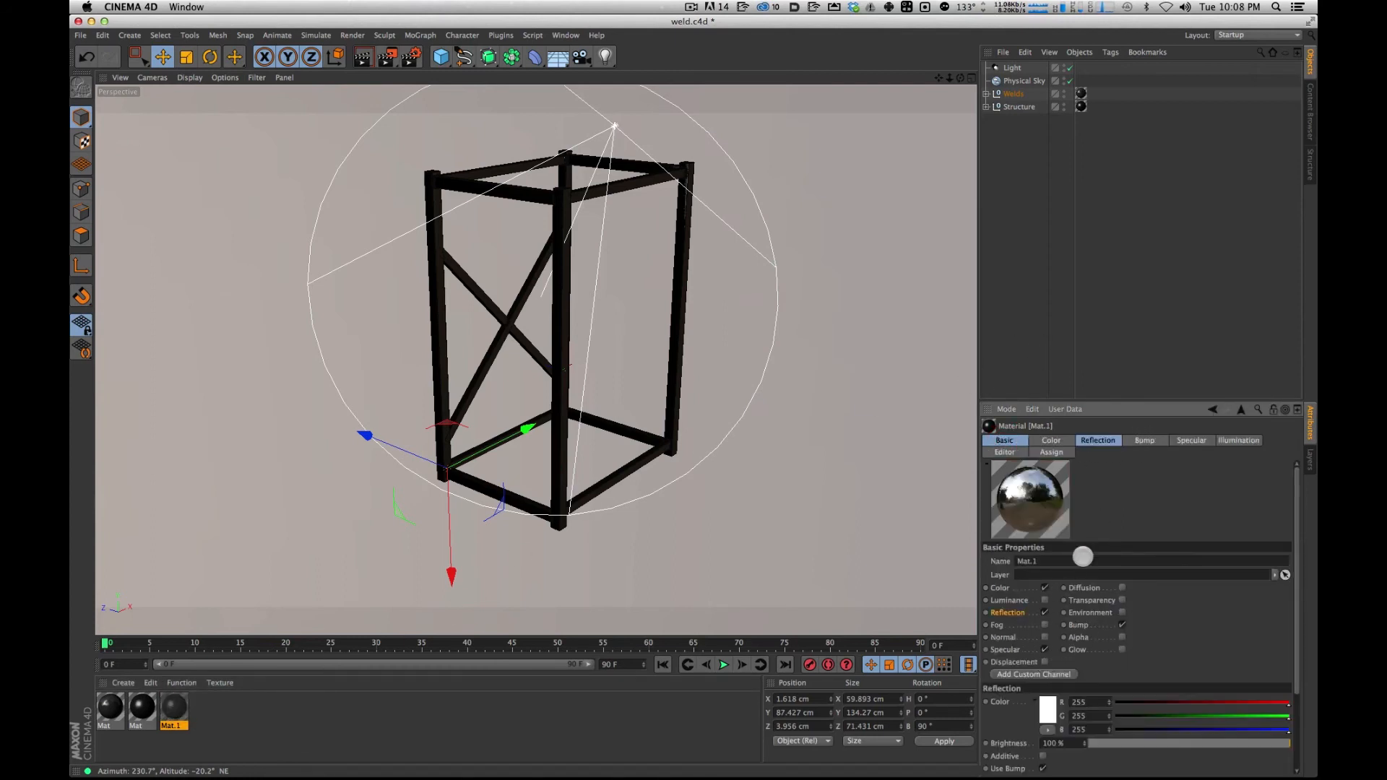
{"action": "left_click", "coordinate": [1101, 442]}
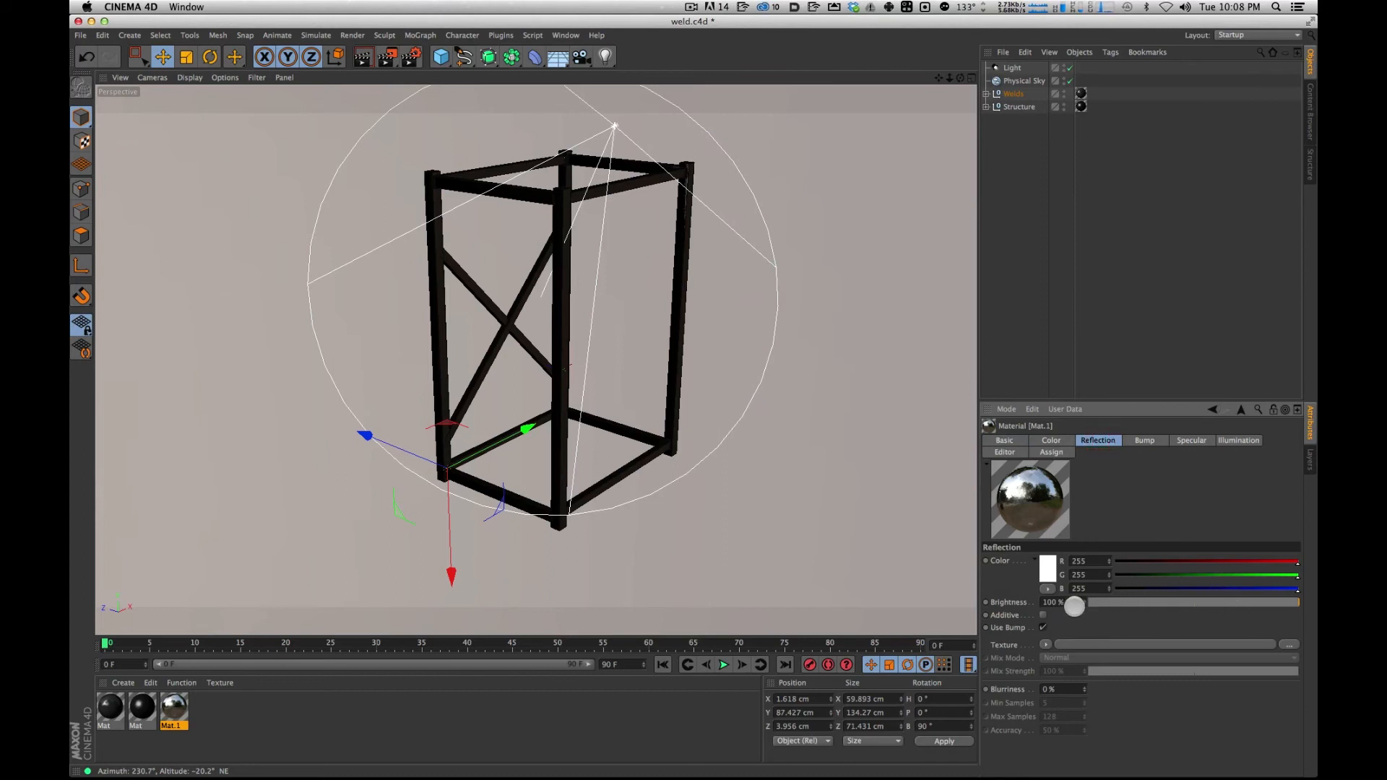
{"action": "left_click", "coordinate": [748, 412]}
{"action": "left_click", "coordinate": [174, 708]}
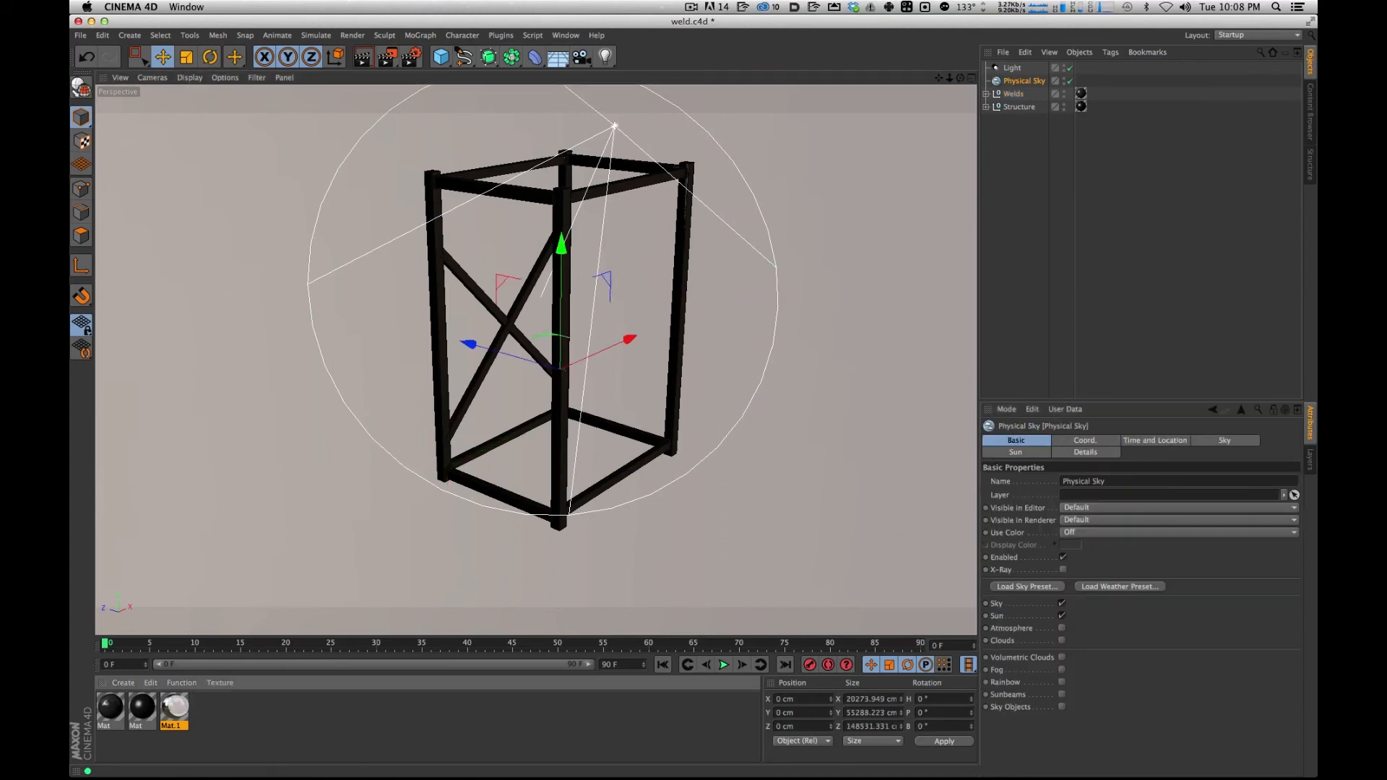
{"action": "type", "text": "80"}
{"action": "left_click", "coordinate": [984, 578]}
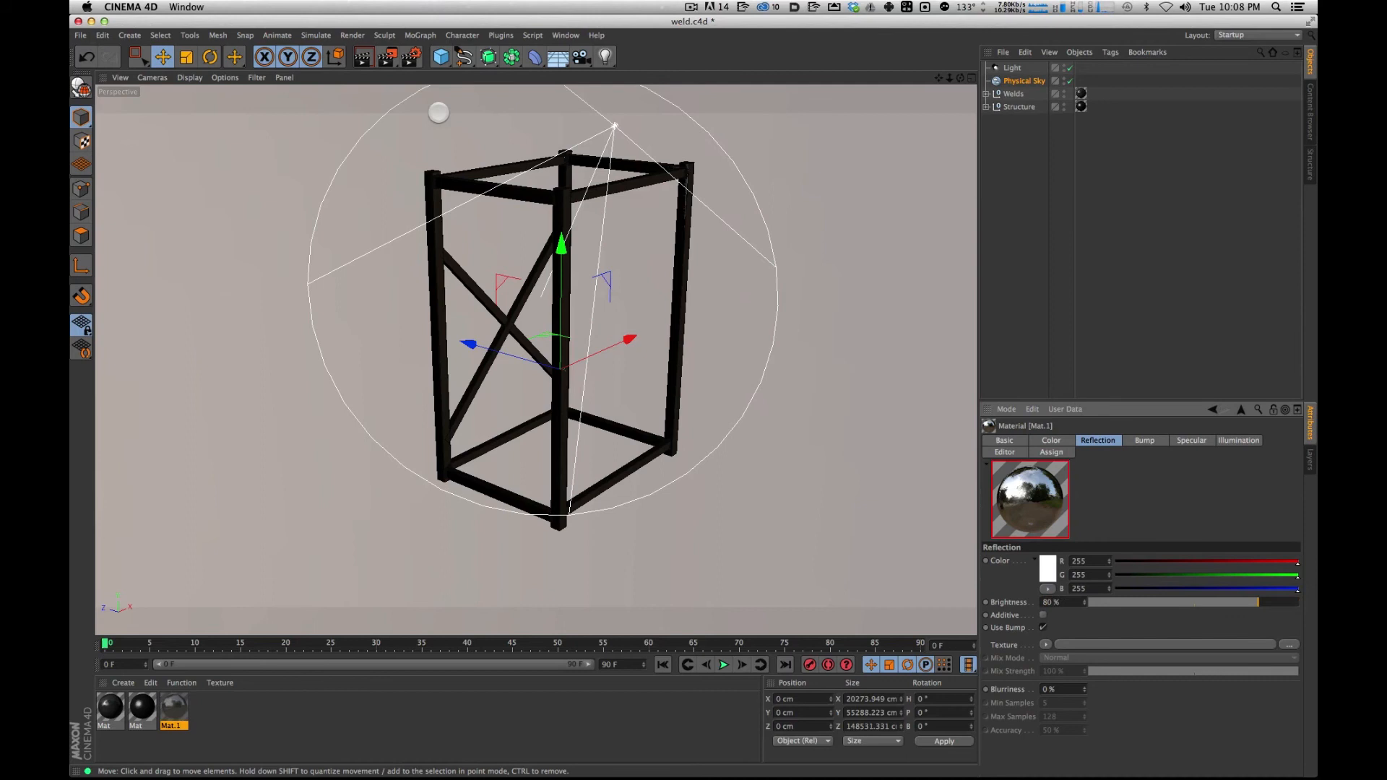
{"action": "left_click", "coordinate": [1056, 689]}
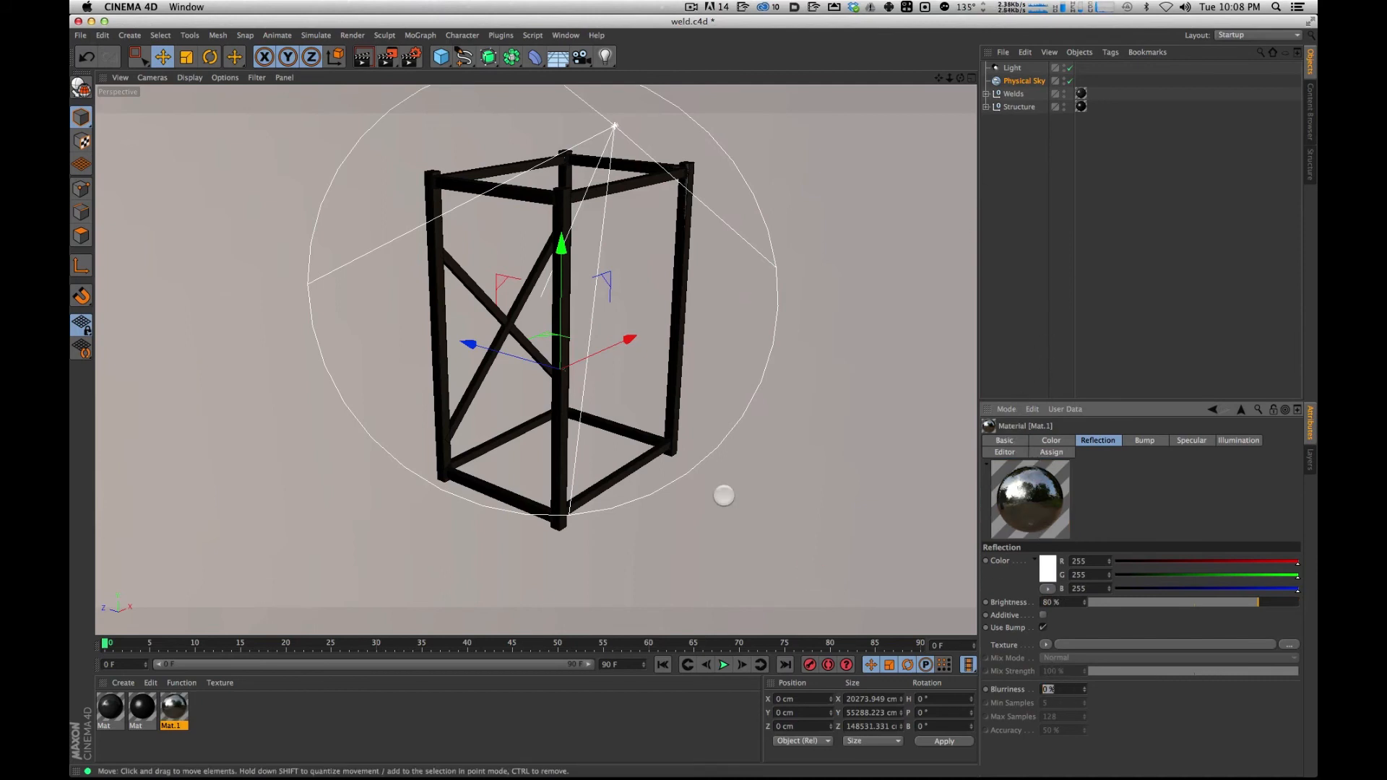
{"action": "type", "text": "10"}
{"action": "key", "text": "Return"}
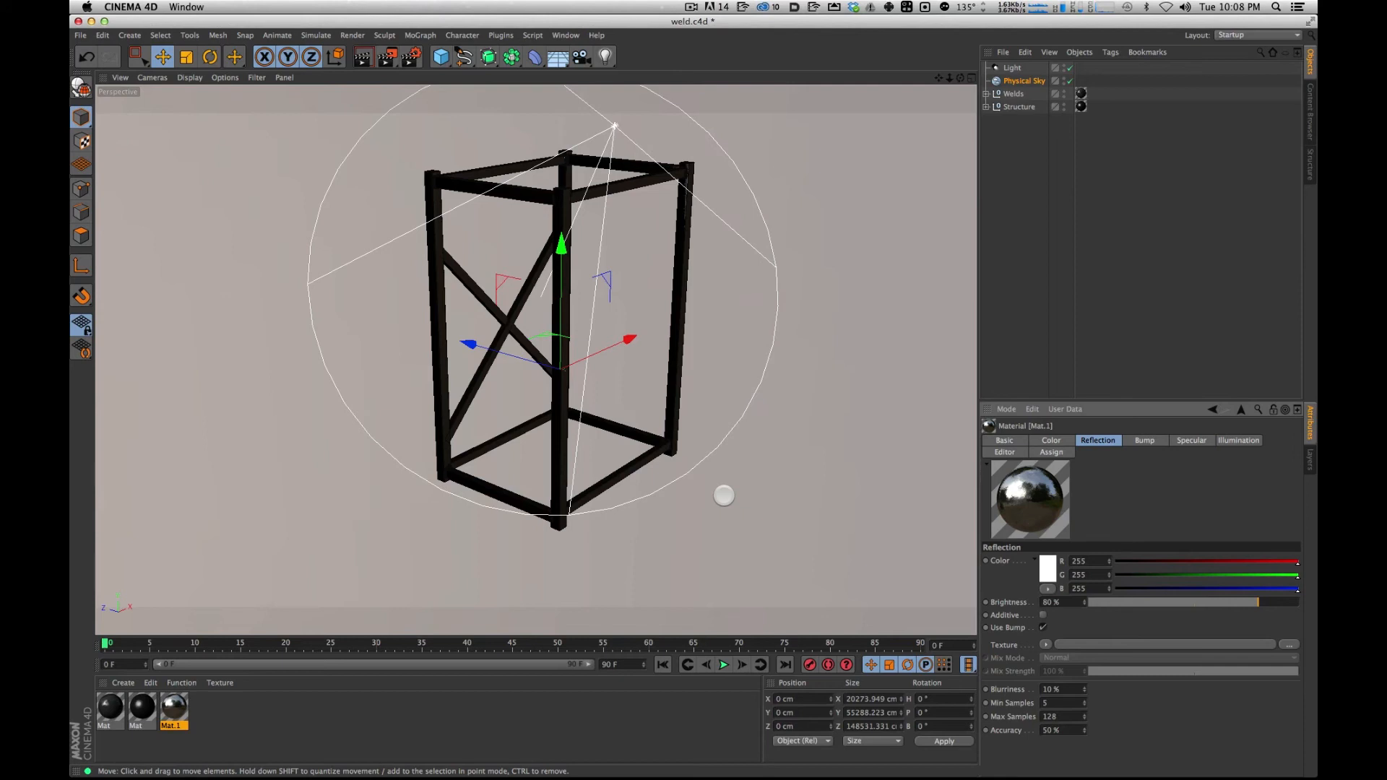
Apply the reflective Mat.1 material to the Structure group in place of its dark material and render the view.
{"action": "left_click_drag", "start_coordinate": [174, 707], "coordinate": [1080, 107]}
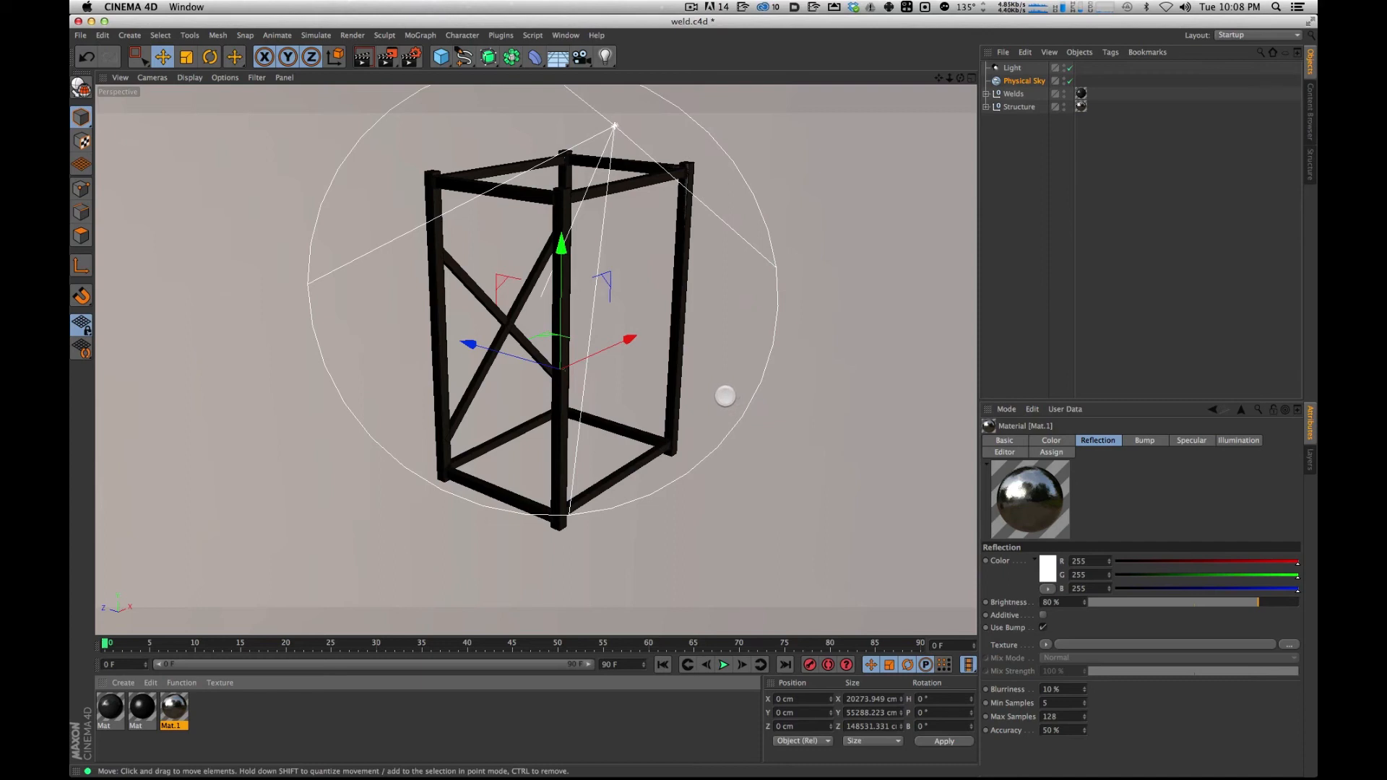
{"action": "key", "text": "super+r"}
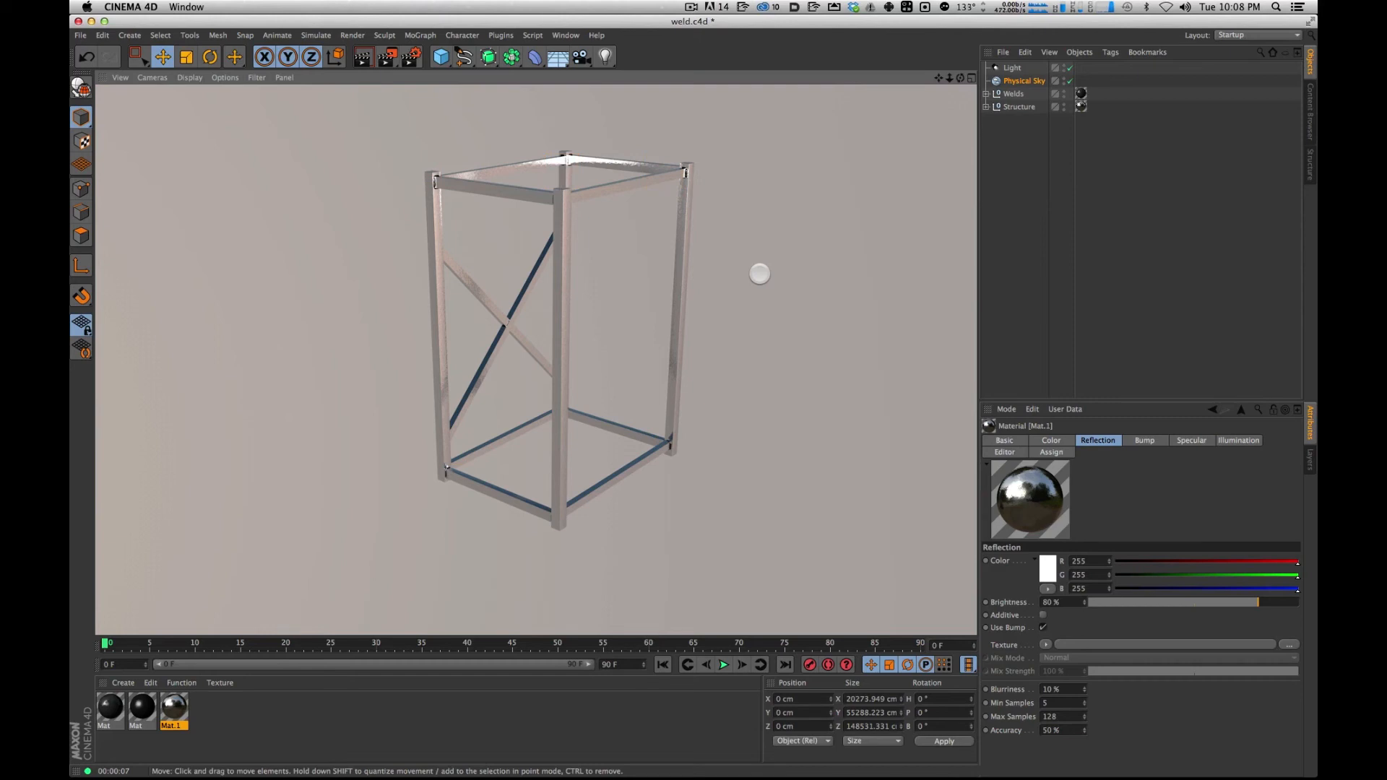
Search the preset library for "hdri" and load the HDRI 017 material into the scene.
{"action": "left_click", "coordinate": [558, 57]}
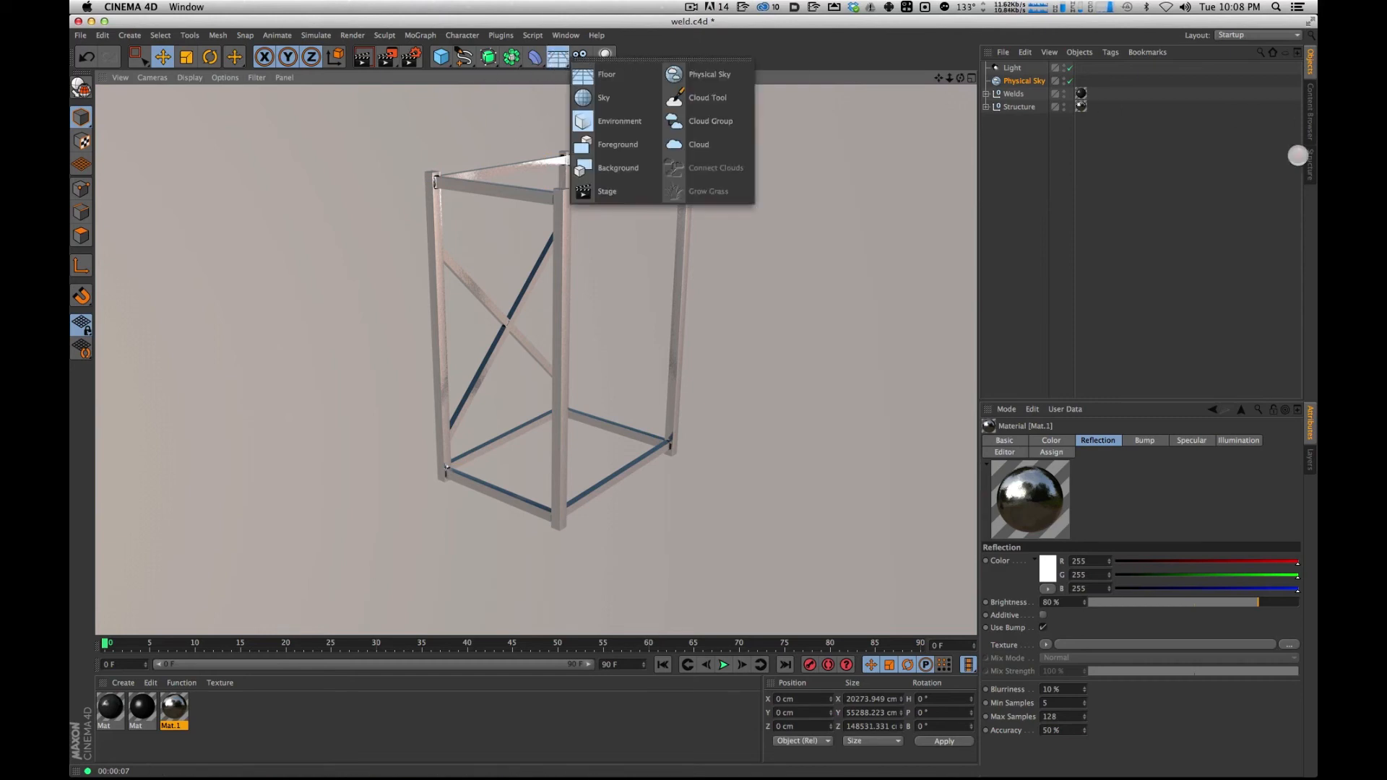
{"action": "left_click", "coordinate": [1309, 109]}
{"action": "double_click", "coordinate": [1022, 138]}
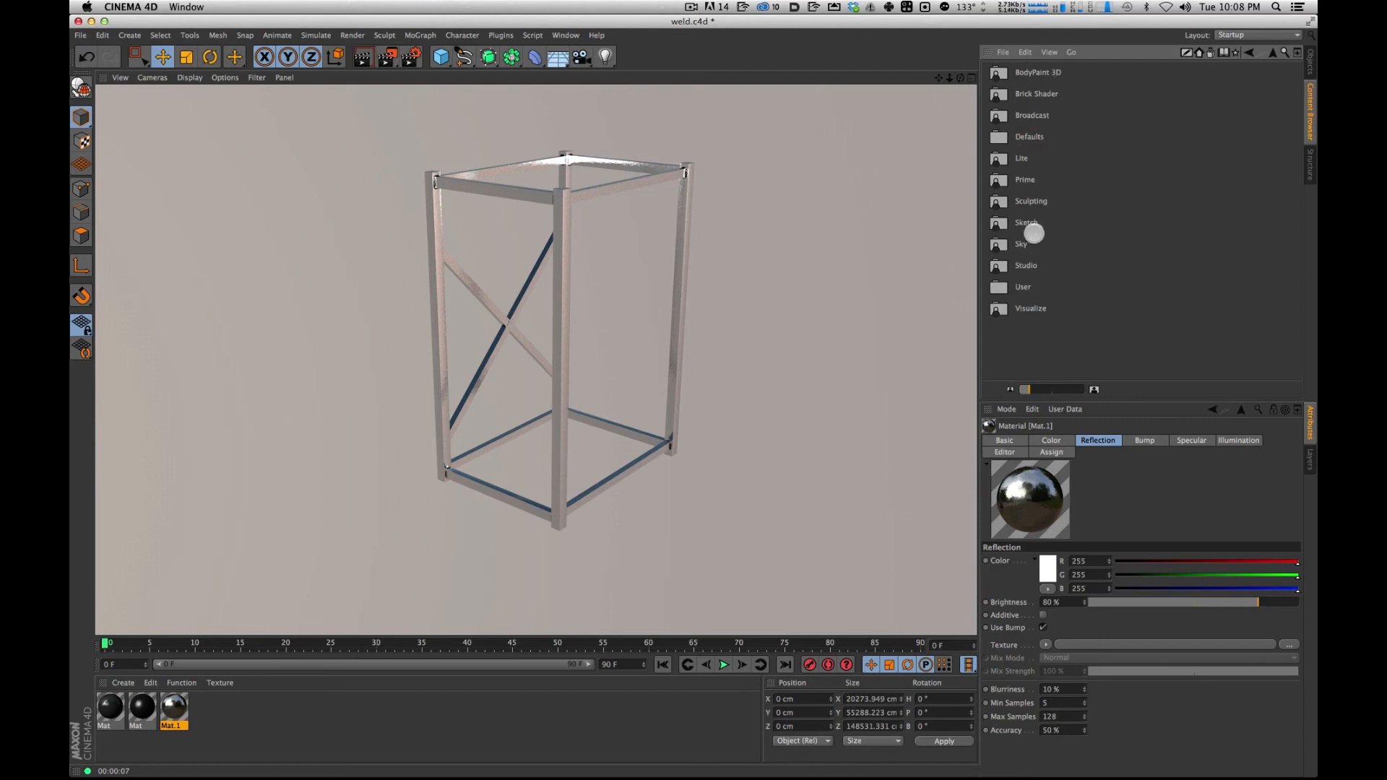
{"action": "left_click", "coordinate": [1287, 52]}
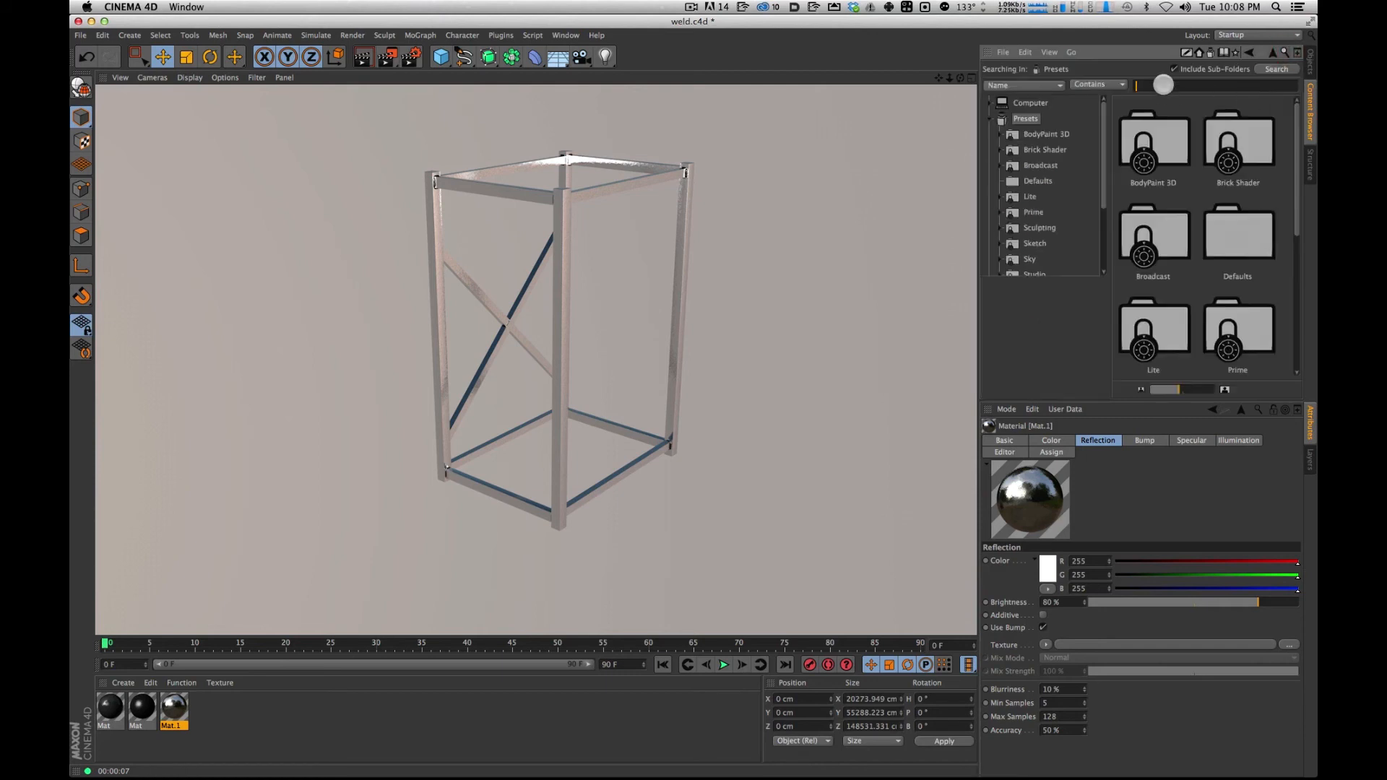
{"action": "type", "text": "hdri"}
{"action": "key", "text": "Return"}
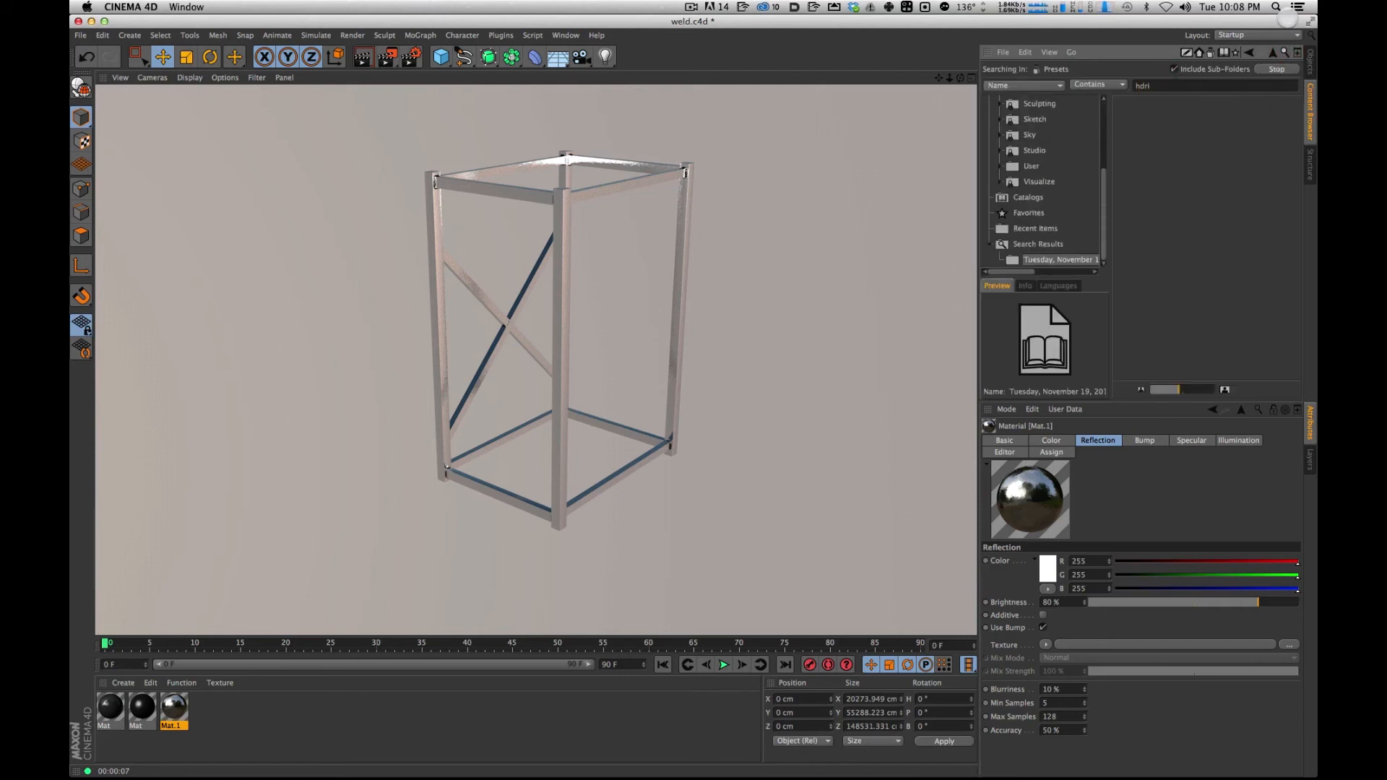
{"action": "left_click_drag", "start_coordinate": [1293, 124], "coordinate": [1292, 197]}
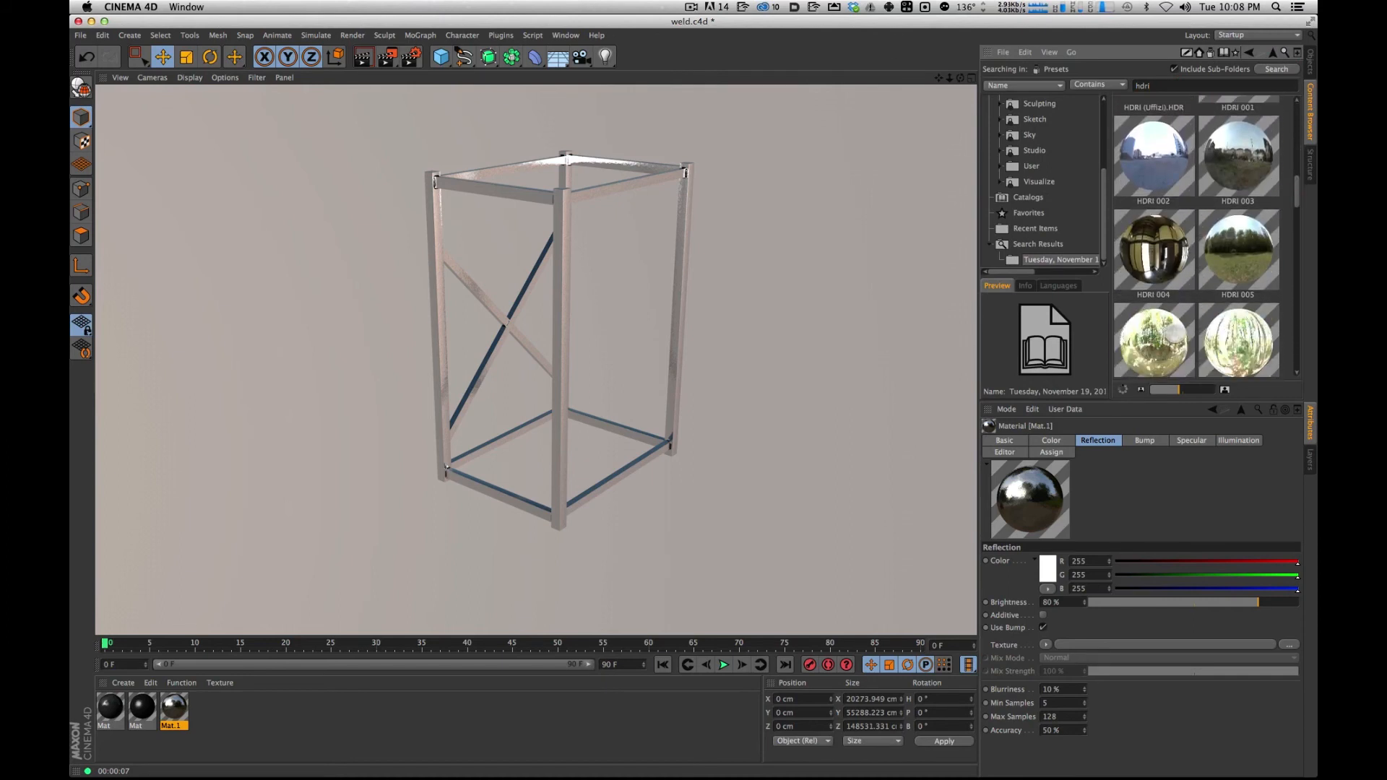
{"action": "left_click_drag", "start_coordinate": [1297, 191], "coordinate": [1290, 244]}
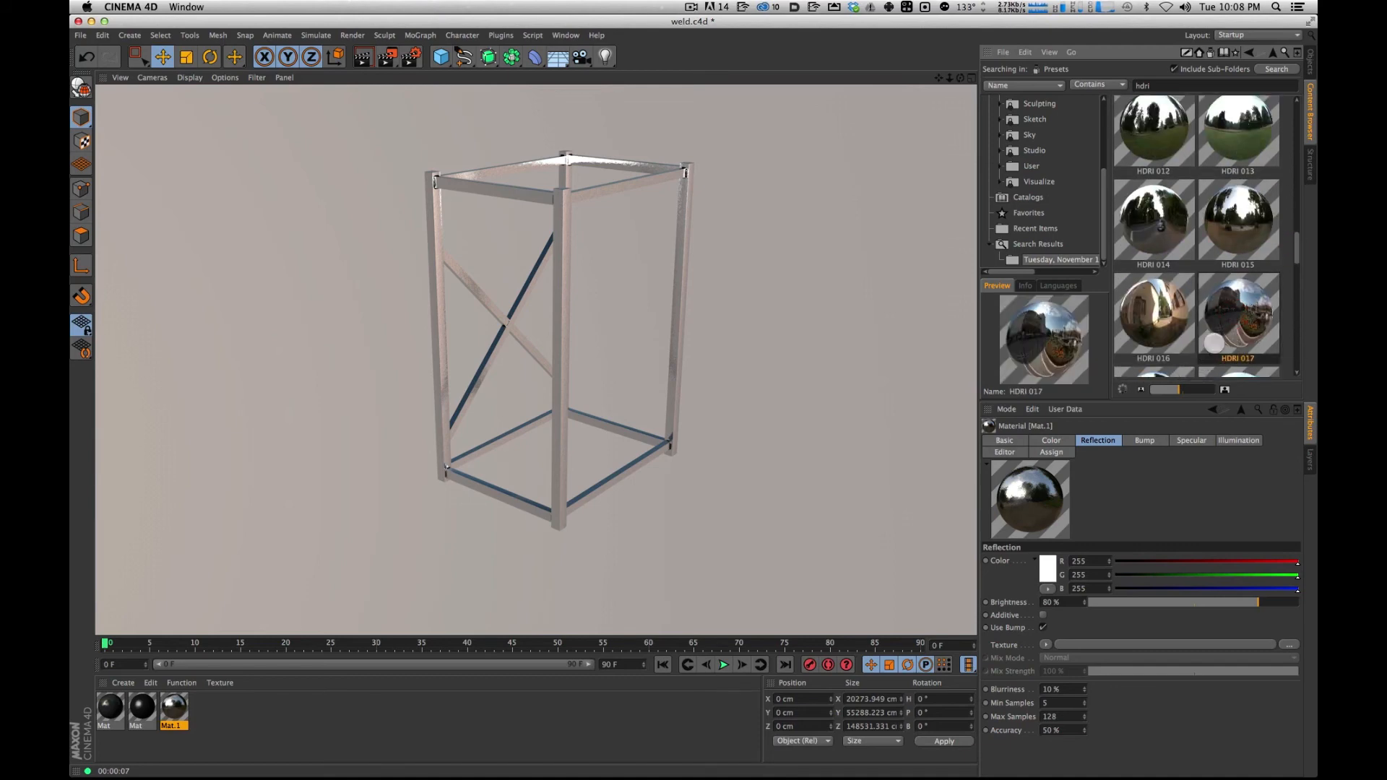
{"action": "double_click", "coordinate": [1242, 328]}
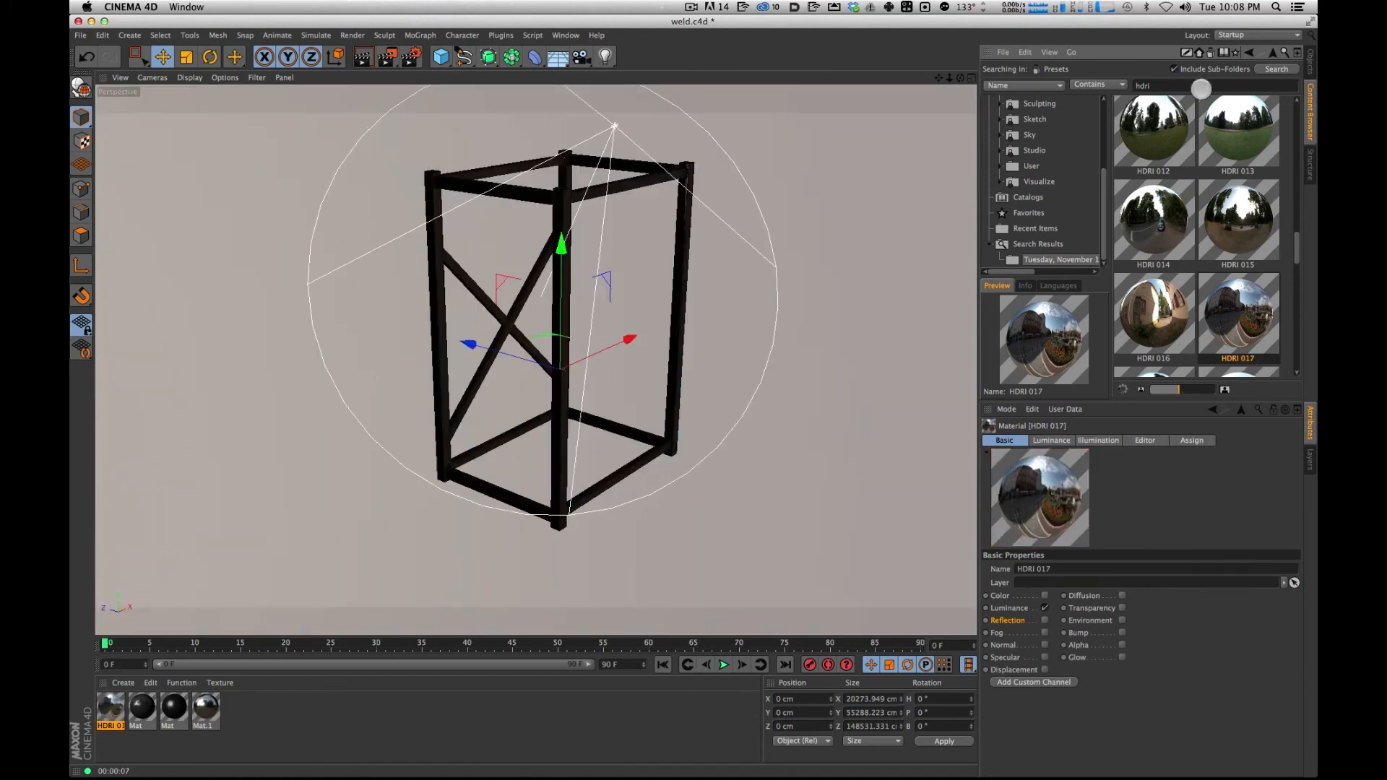
Disable the Physical Sky and add a Sky object carrying the HDRI 017 material.
{"action": "left_click", "coordinate": [1308, 63]}
{"action": "left_click", "coordinate": [1043, 192]}
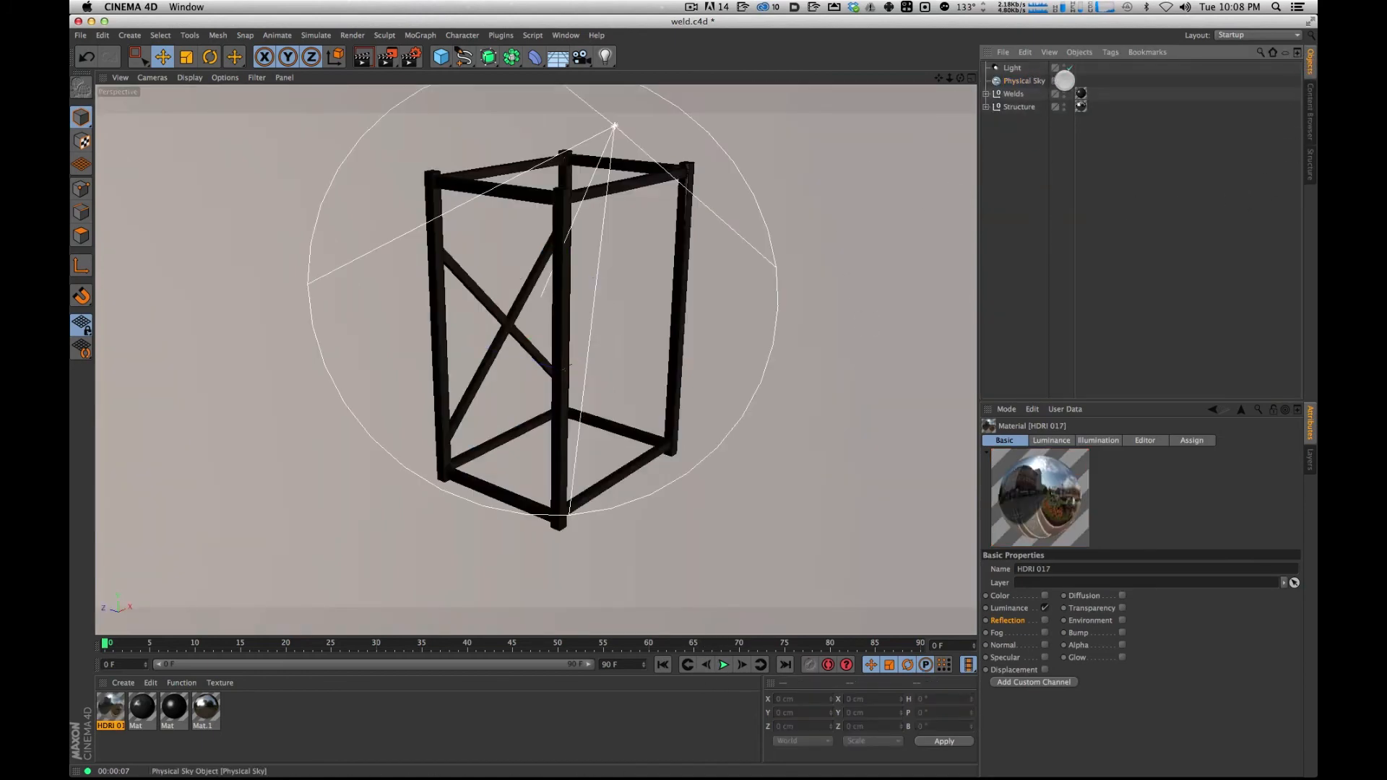
{"action": "left_click_drag", "start_coordinate": [555, 61], "coordinate": [627, 94]}
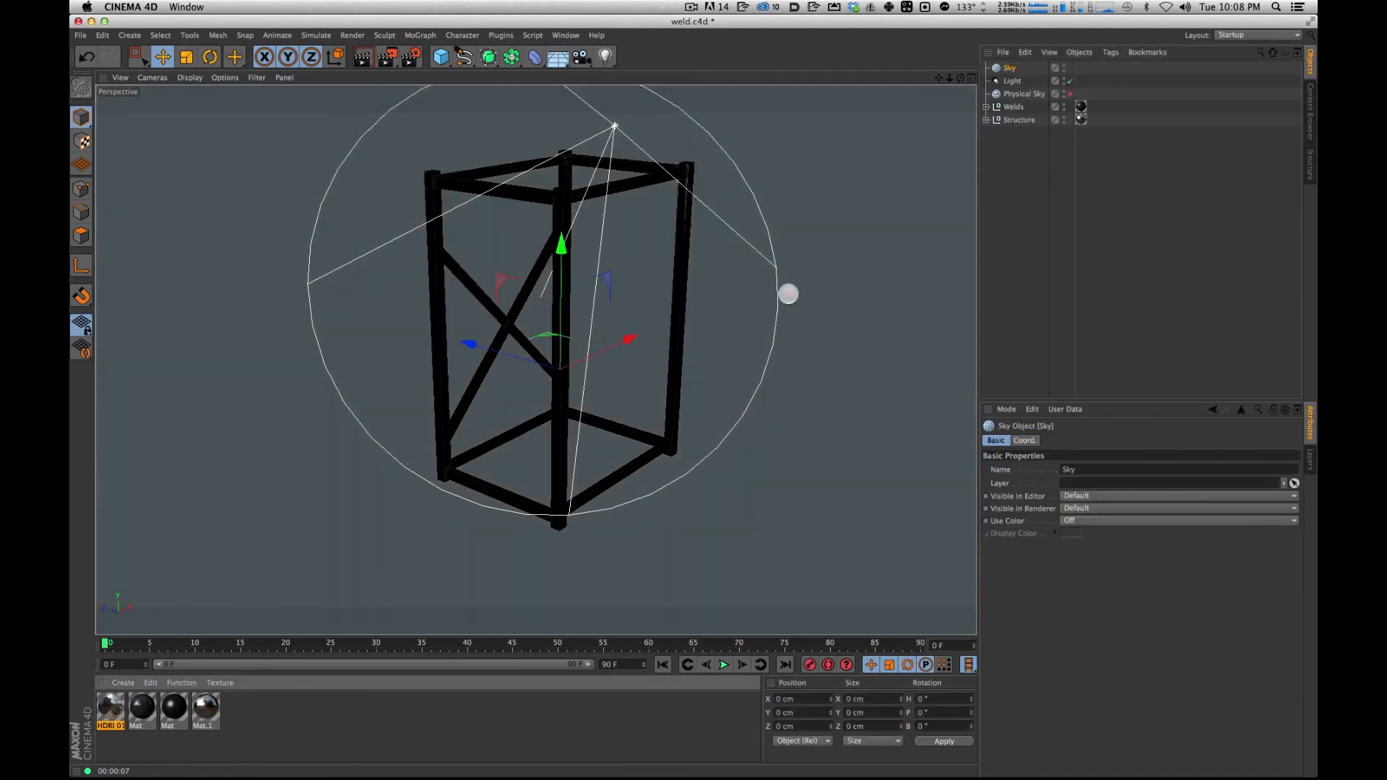
{"action": "left_click_drag", "start_coordinate": [1022, 64], "coordinate": [1023, 67]}
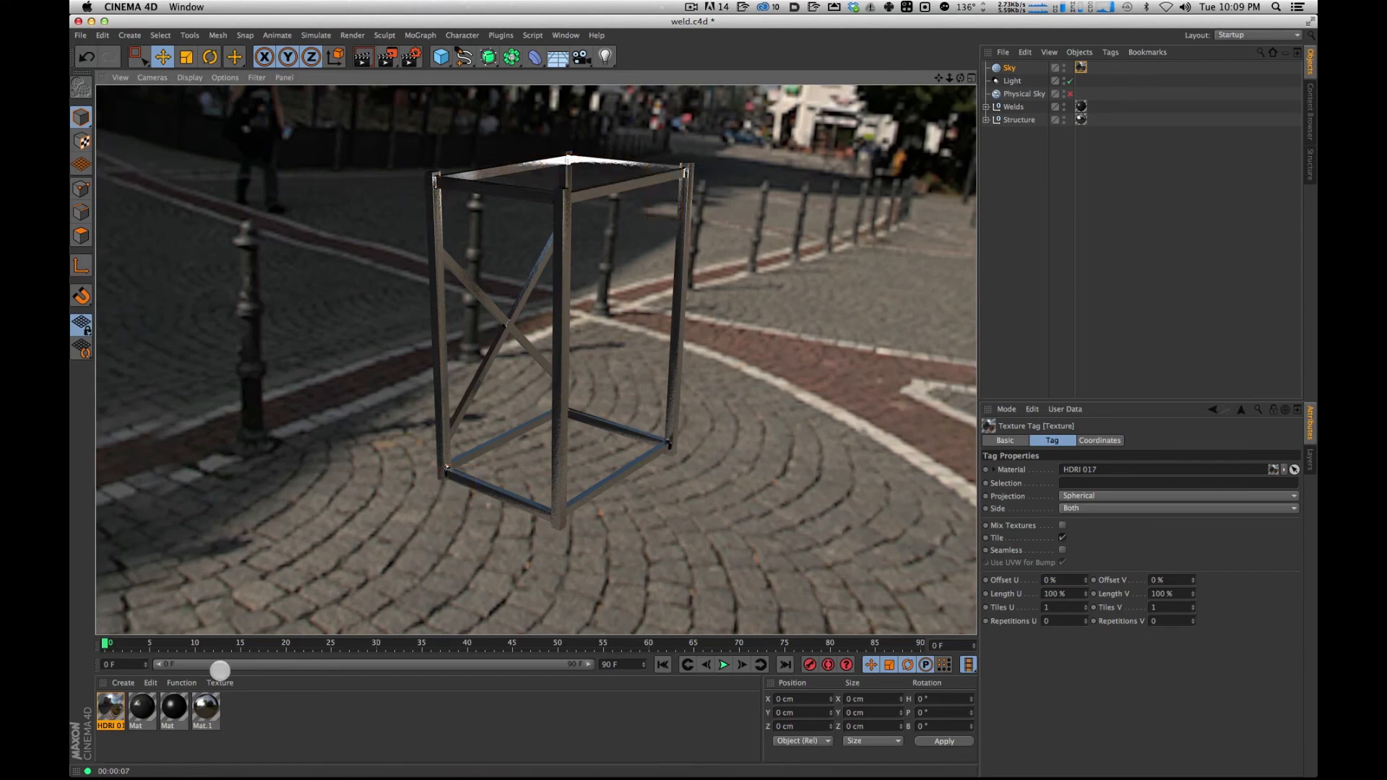
Set Mat.1's bump strength to 20% and render the frame against the HDRI background.
{"action": "left_click", "coordinate": [206, 706]}
{"action": "left_click", "coordinate": [1163, 440]}
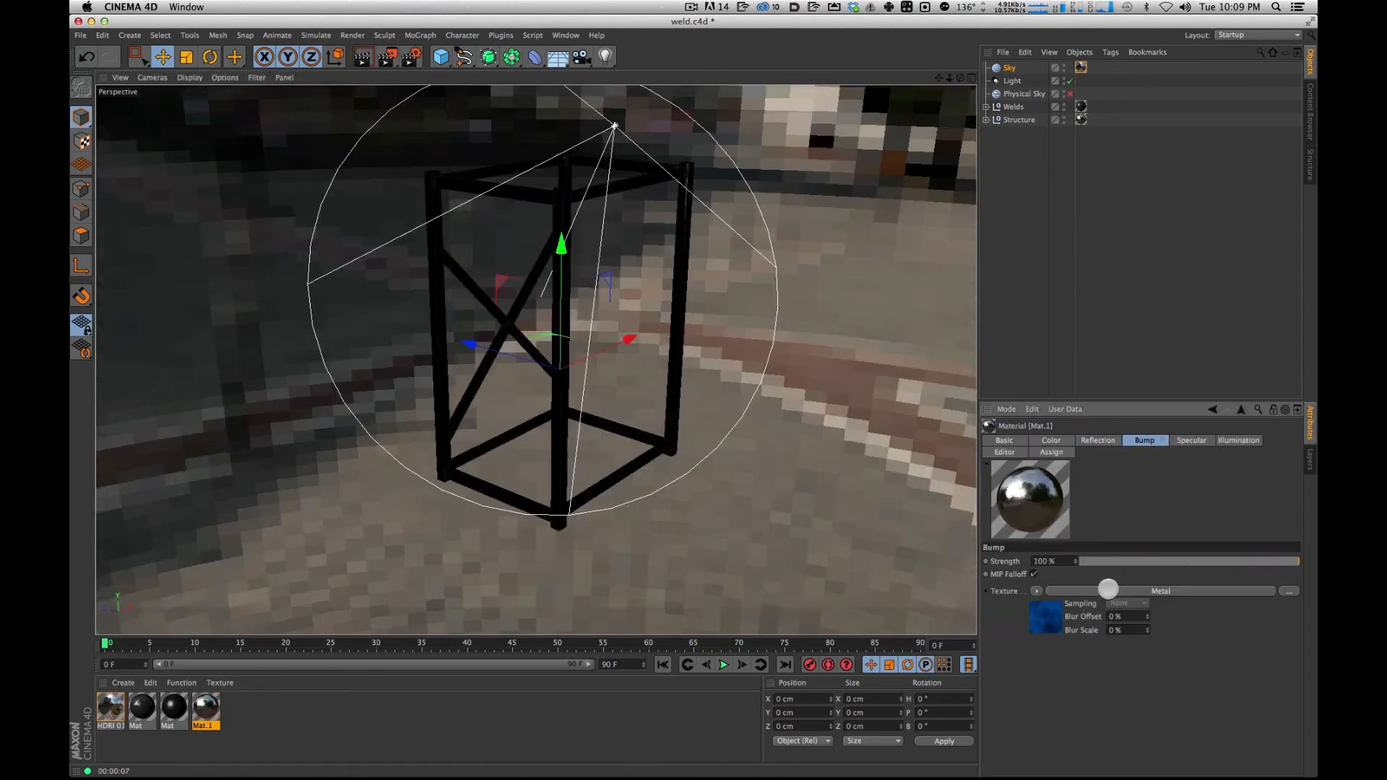
{"action": "left_click", "coordinate": [1062, 560]}
{"action": "key", "text": "Return"}
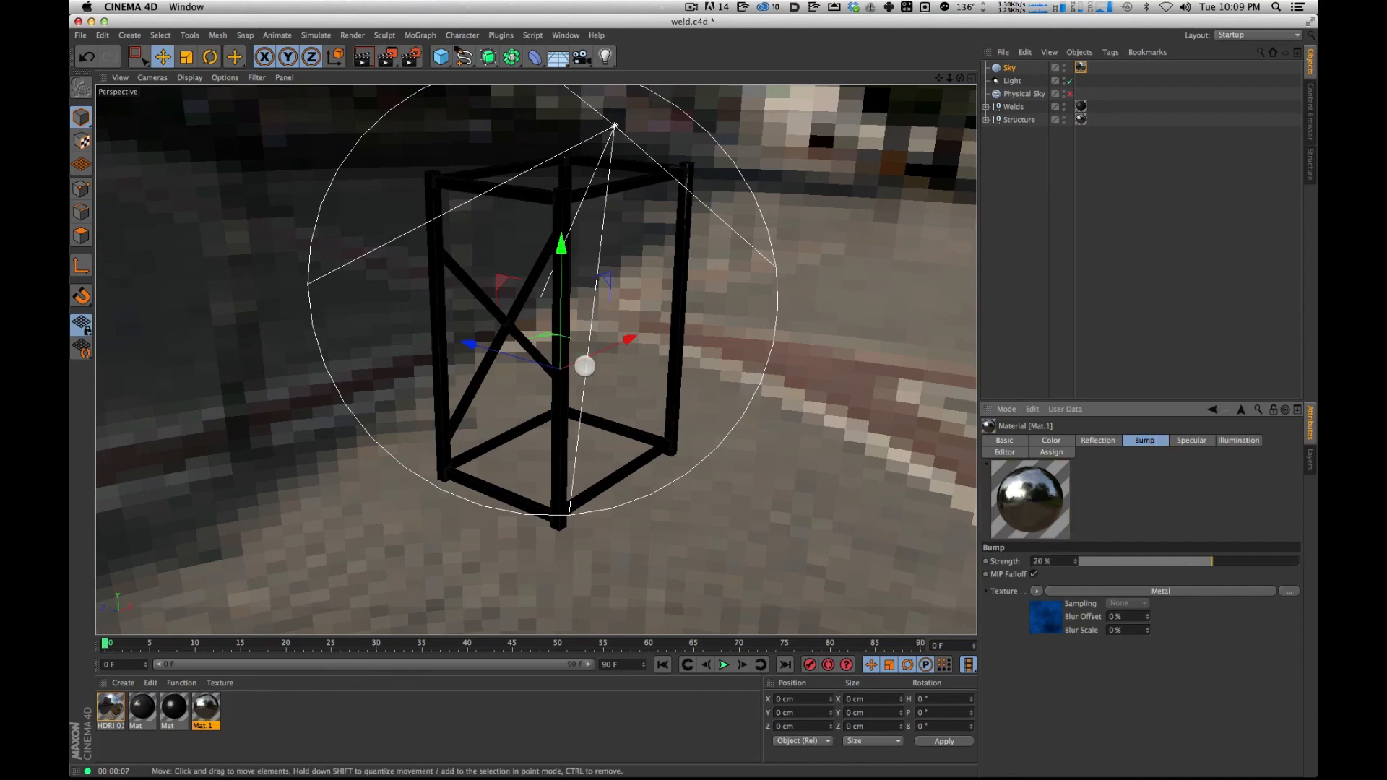
{"action": "key", "text": "super+r"}
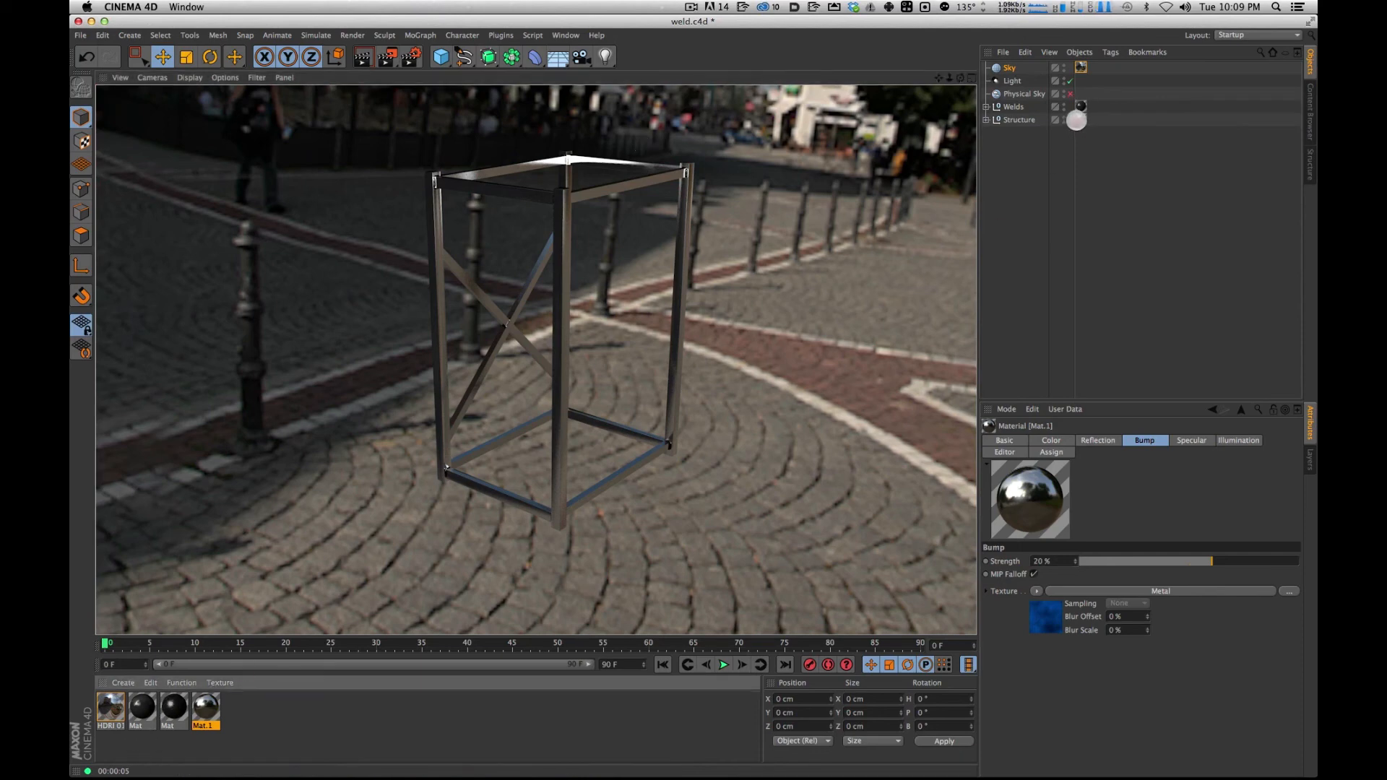
Replace the HDRI Sky with a new Physical Sky and render the frame with the dark material back on Structure.
{"action": "left_click", "coordinate": [1008, 68]}
{"action": "key", "text": "Delete"}
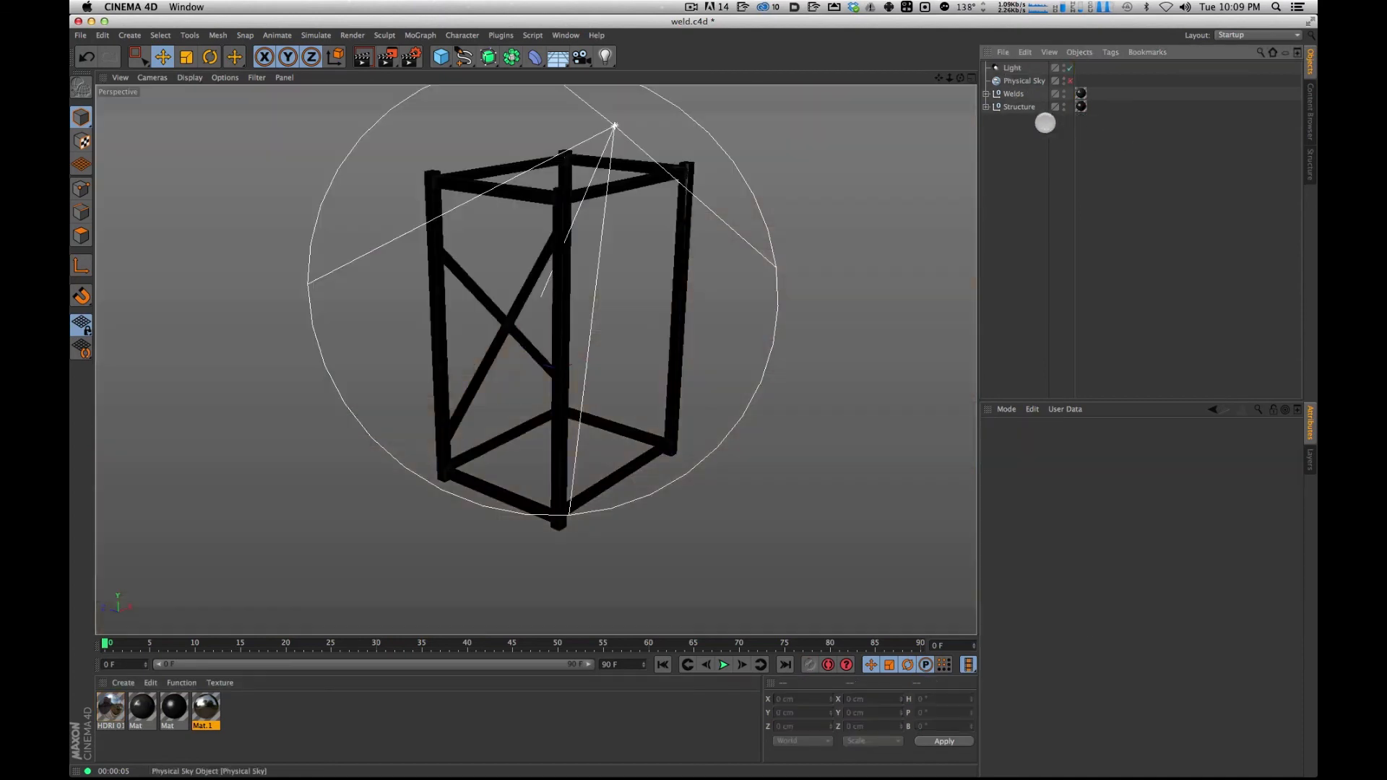
{"action": "left_click_drag", "start_coordinate": [558, 57], "coordinate": [672, 68]}
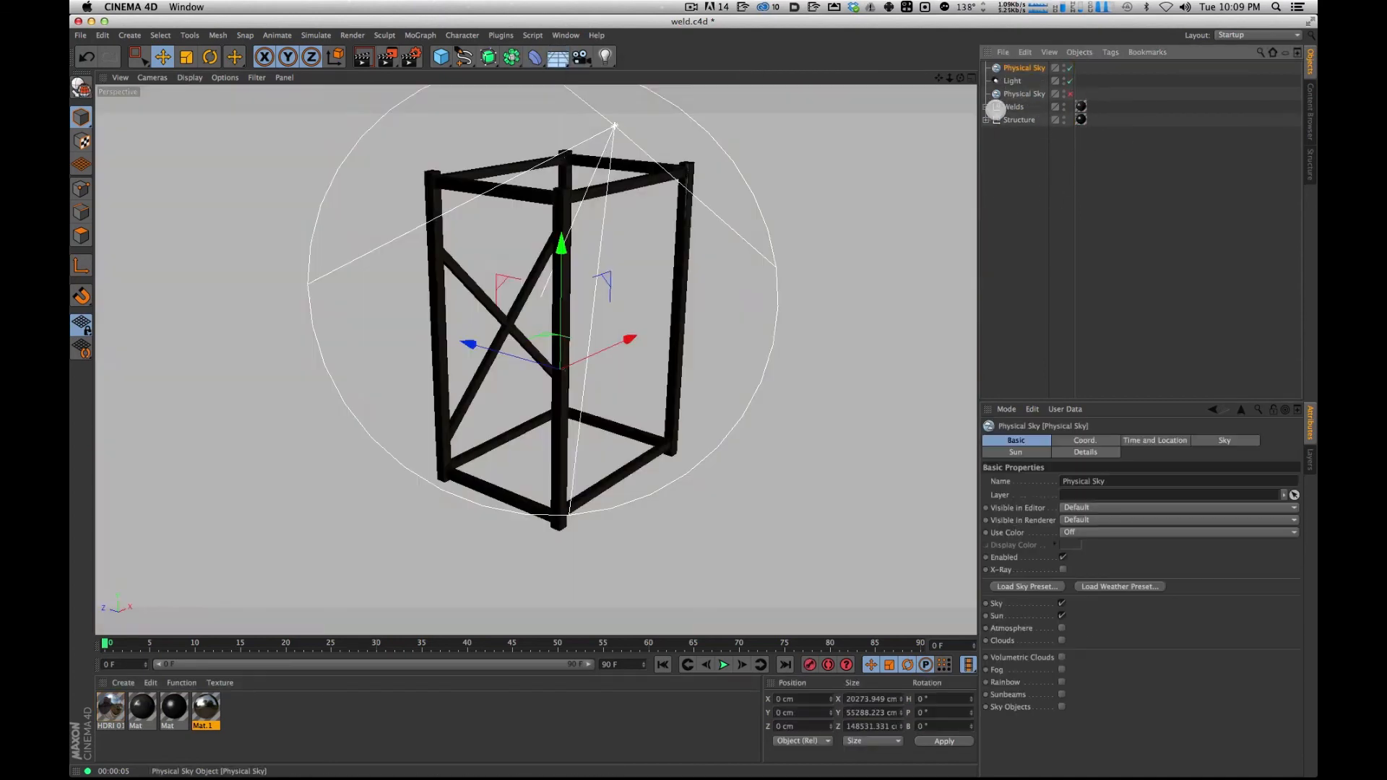
{"action": "key", "text": "super+r"}
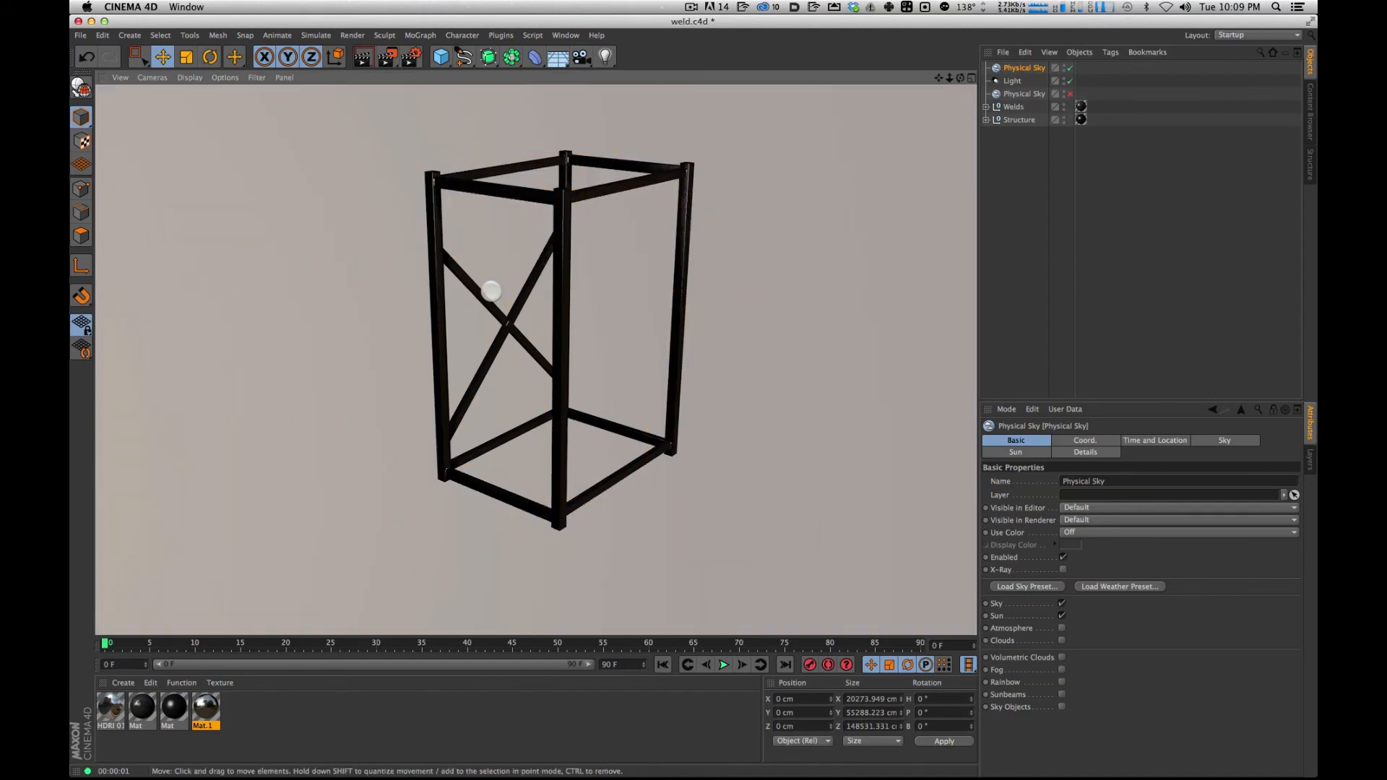
Frame the weld bead where the diagonal braces cross and render it up close.
{"action": "left_click_drag", "start_coordinate": [425, 257], "coordinate": [421, 270], "text": "alt"}
{"action": "right_click_drag", "start_coordinate": [410, 359], "coordinate": [536, 360], "text": "alt"}
{"action": "left_click_drag", "start_coordinate": [536, 360], "coordinate": [542, 245], "text": "alt"}
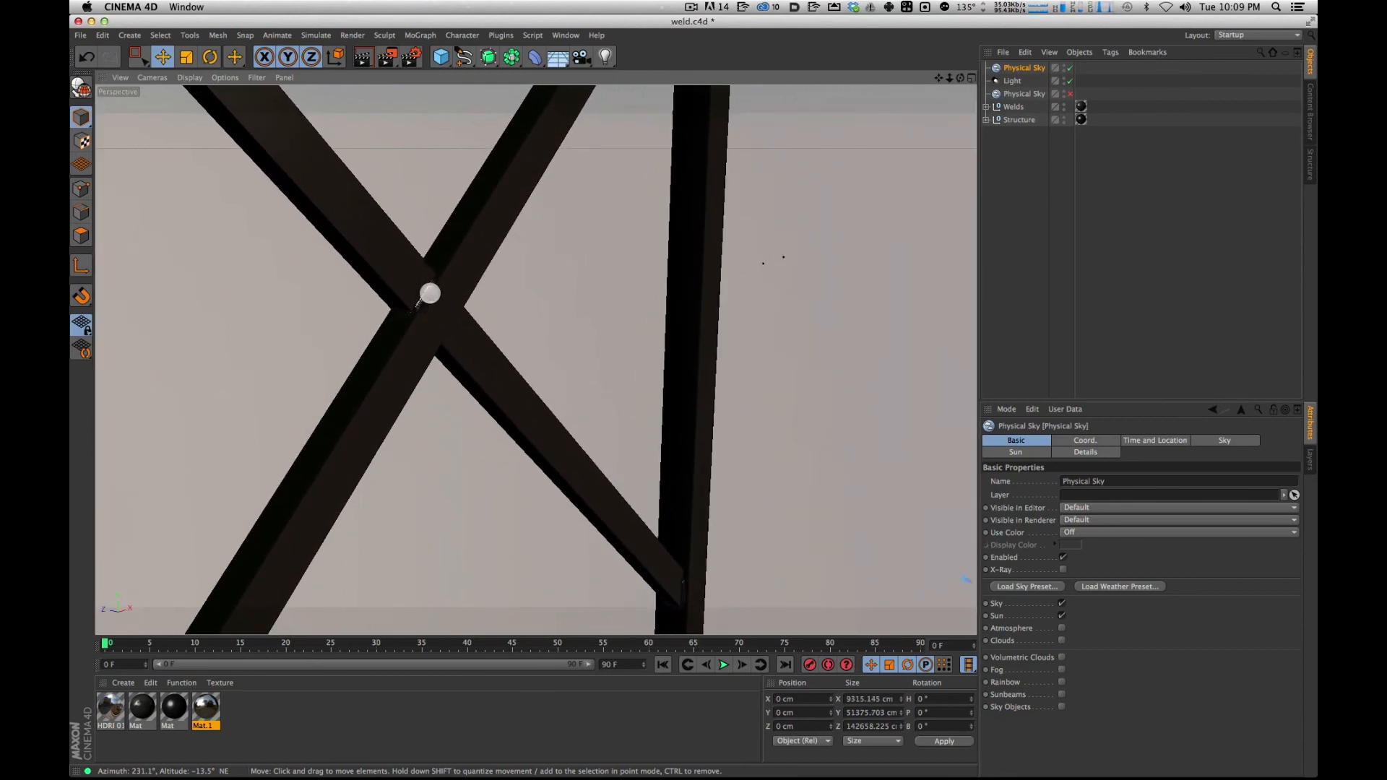
{"action": "left_click", "coordinate": [430, 294]}
{"action": "key", "text": "s"}
{"action": "right_click_drag", "start_coordinate": [642, 226], "coordinate": [430, 347], "text": "alt"}
{"action": "key", "text": "super+r"}
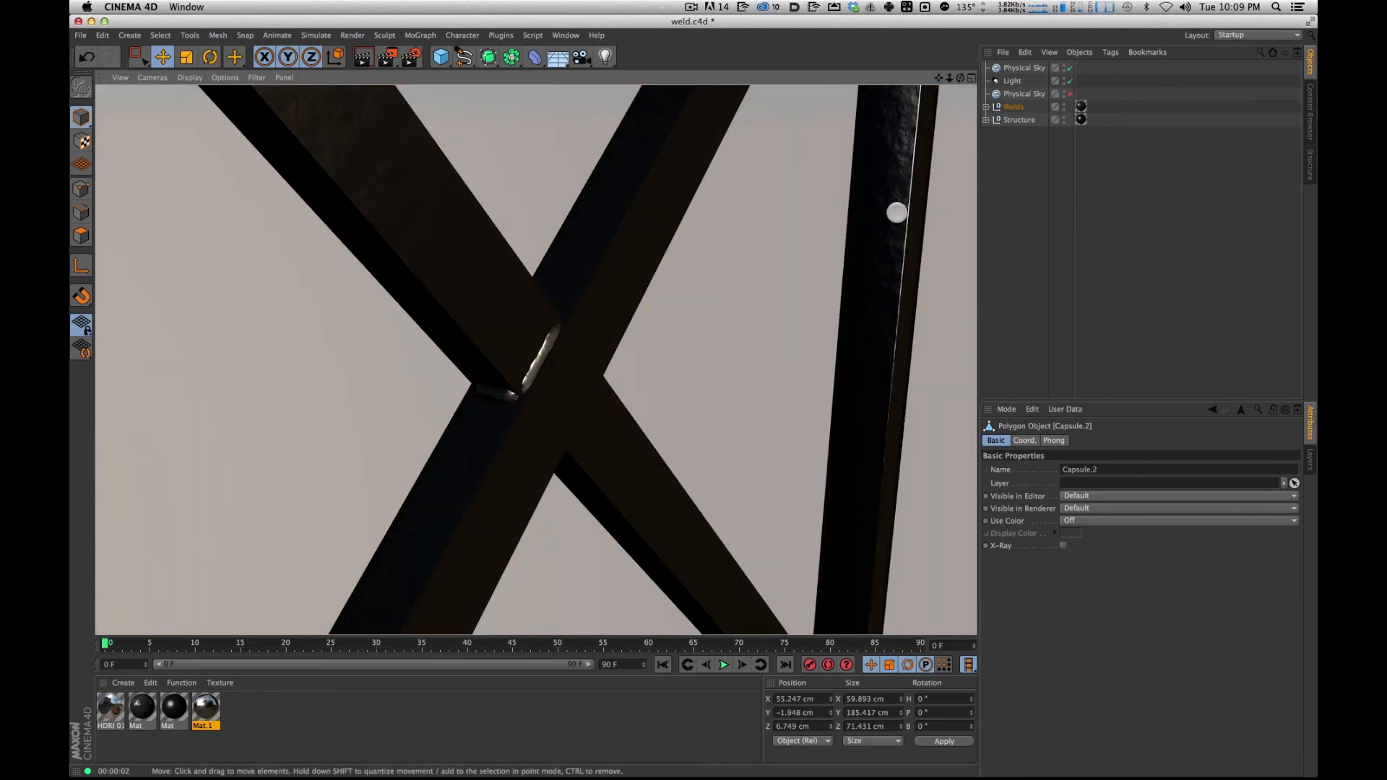
Group the Structure and Welds nulls together and name the new group Shelf.
{"action": "left_click_drag", "start_coordinate": [843, 230], "coordinate": [784, 251], "text": "alt"}
{"action": "right_click_drag", "start_coordinate": [739, 244], "coordinate": [179, 668], "text": "alt"}
{"action": "left_click_drag", "start_coordinate": [452, 265], "coordinate": [689, 335], "text": "alt"}
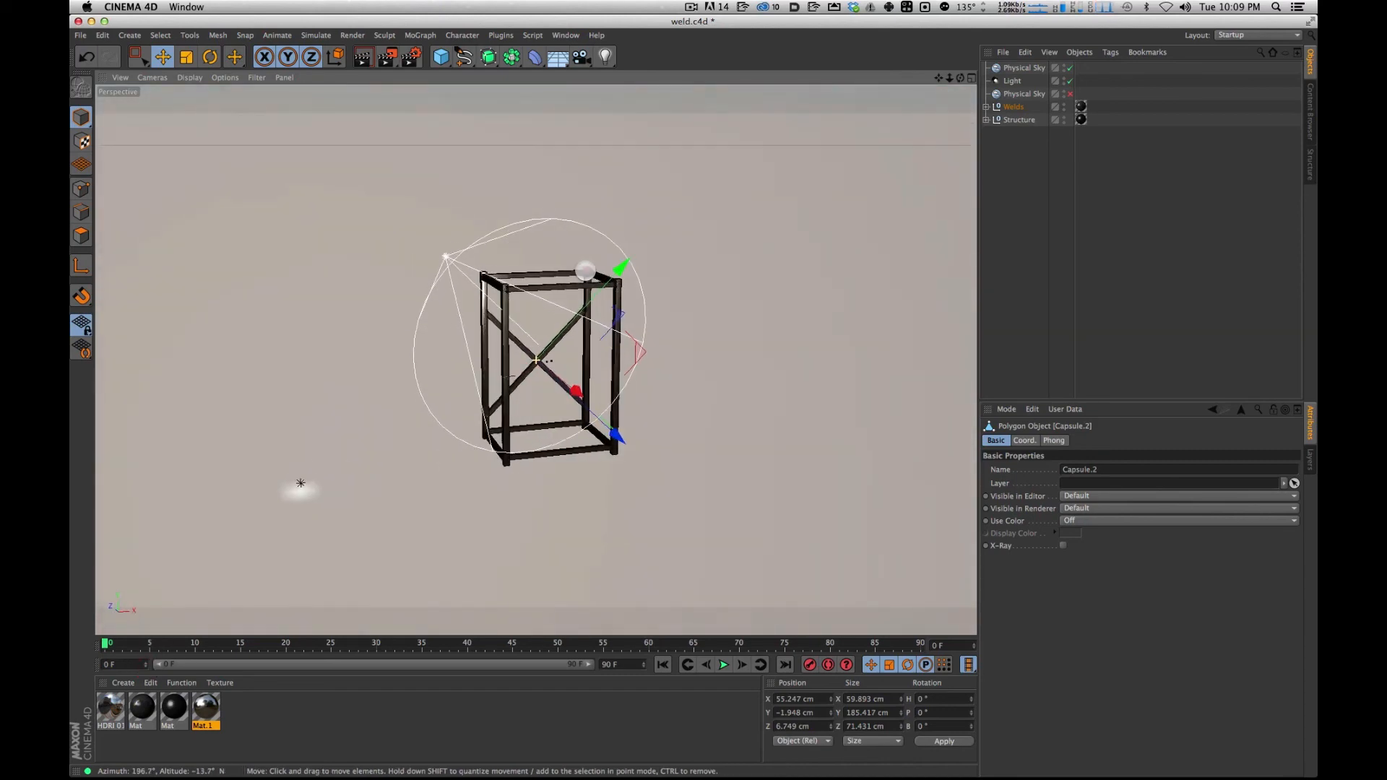
{"action": "left_click", "coordinate": [1131, 204]}
{"action": "left_click", "coordinate": [1014, 118]}
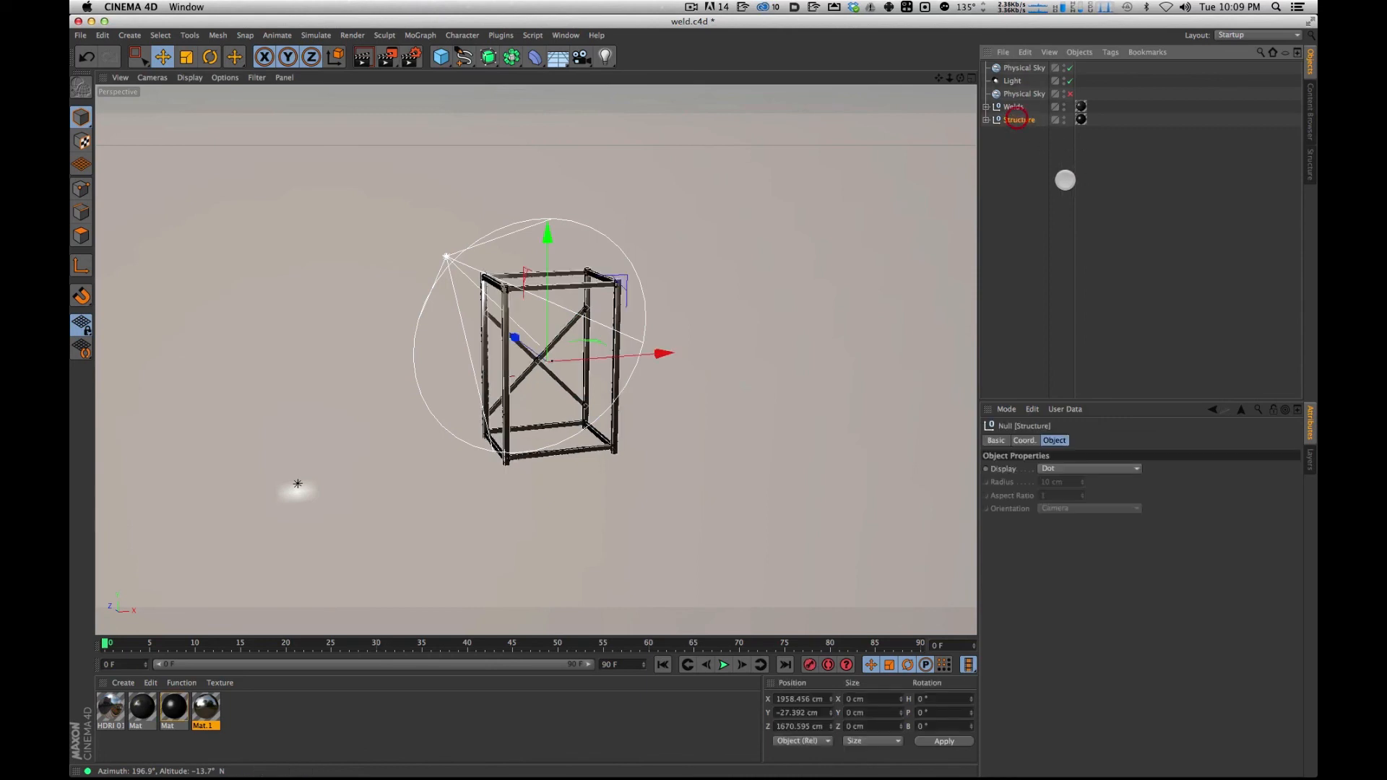
{"action": "left_click", "coordinate": [1012, 108], "text": "shift"}
{"action": "key", "text": "alt+g"}
{"action": "double_click", "coordinate": [1011, 107]}
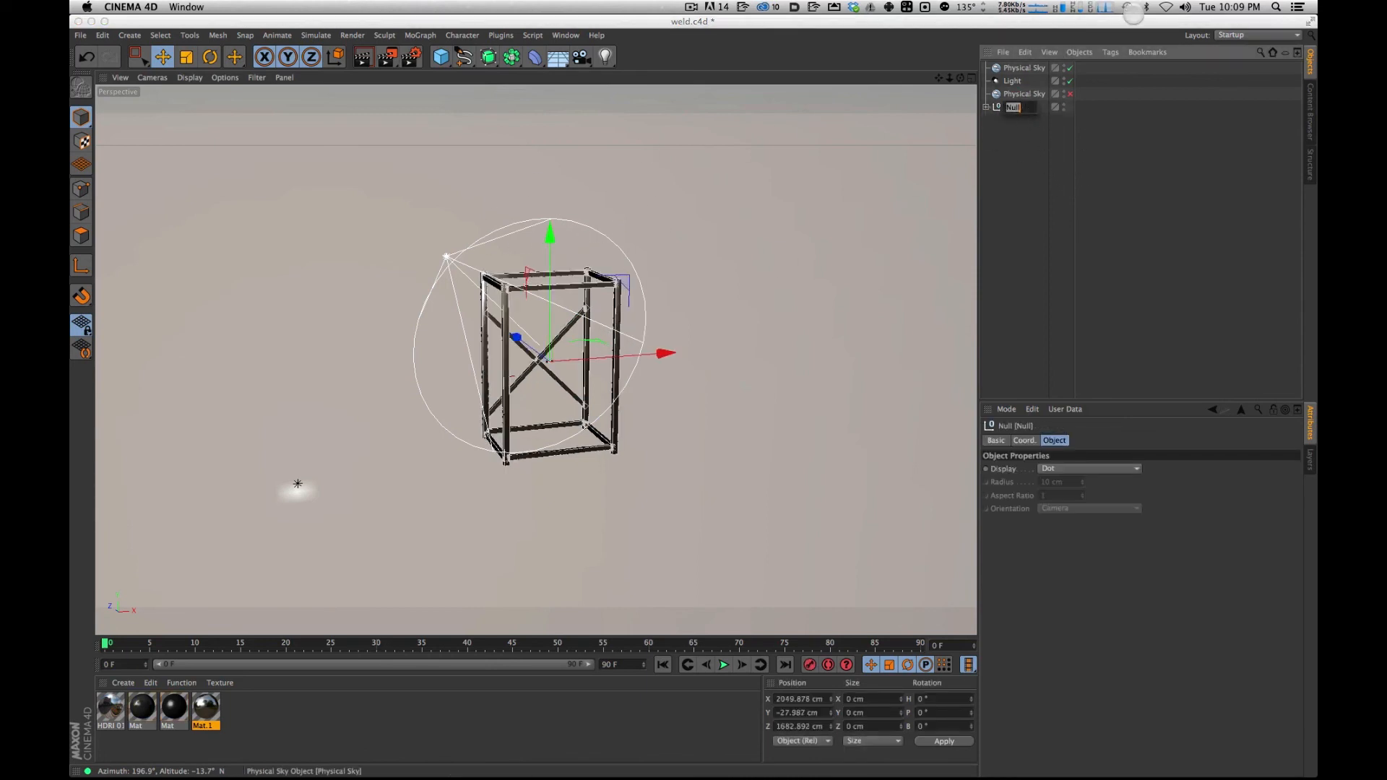
{"action": "type", "text": "Shelf"}
{"action": "key", "text": "Return"}
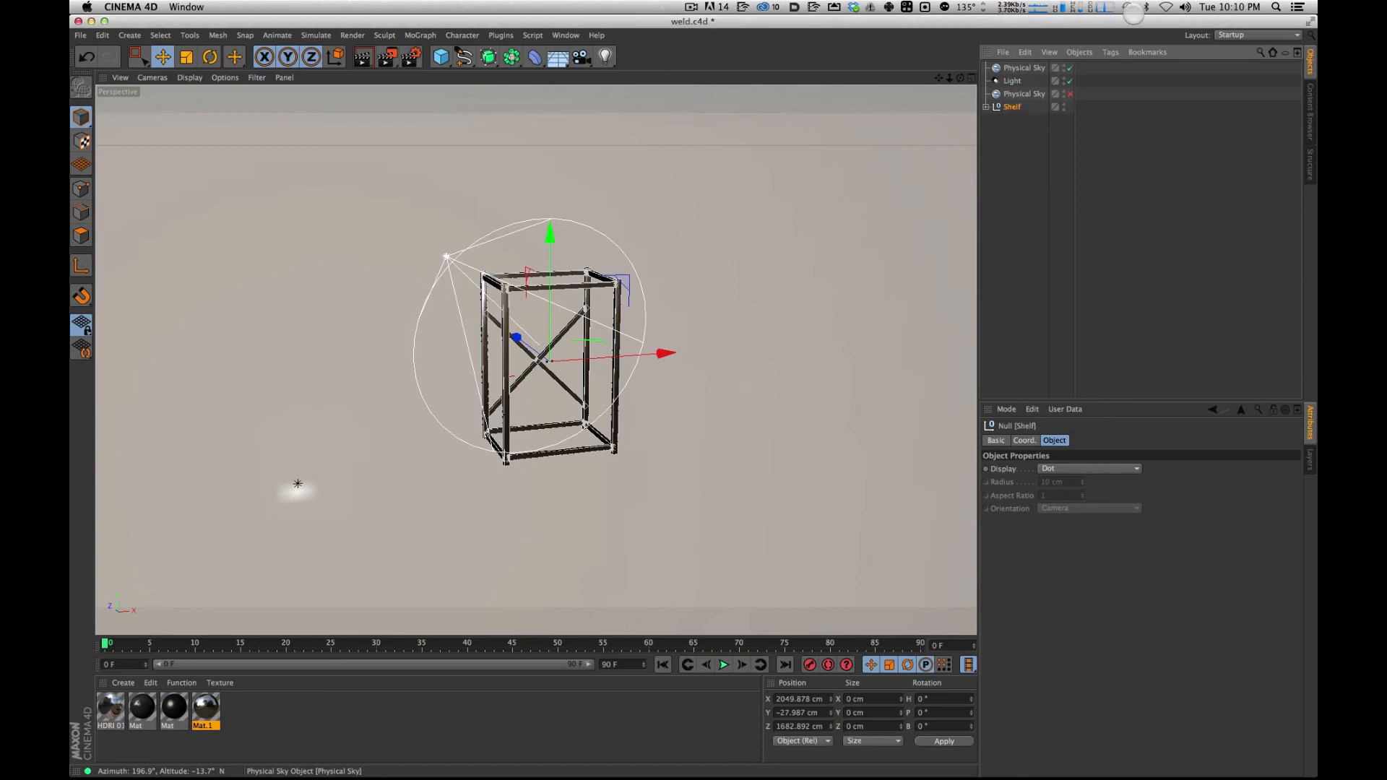
Duplicate the Shelf group three times along X to form a row of four frames.
{"action": "left_click_drag", "start_coordinate": [672, 352], "coordinate": [928, 317], "text": "ctrl"}
{"action": "left_click_drag", "start_coordinate": [841, 295], "coordinate": [801, 402], "text": "alt"}
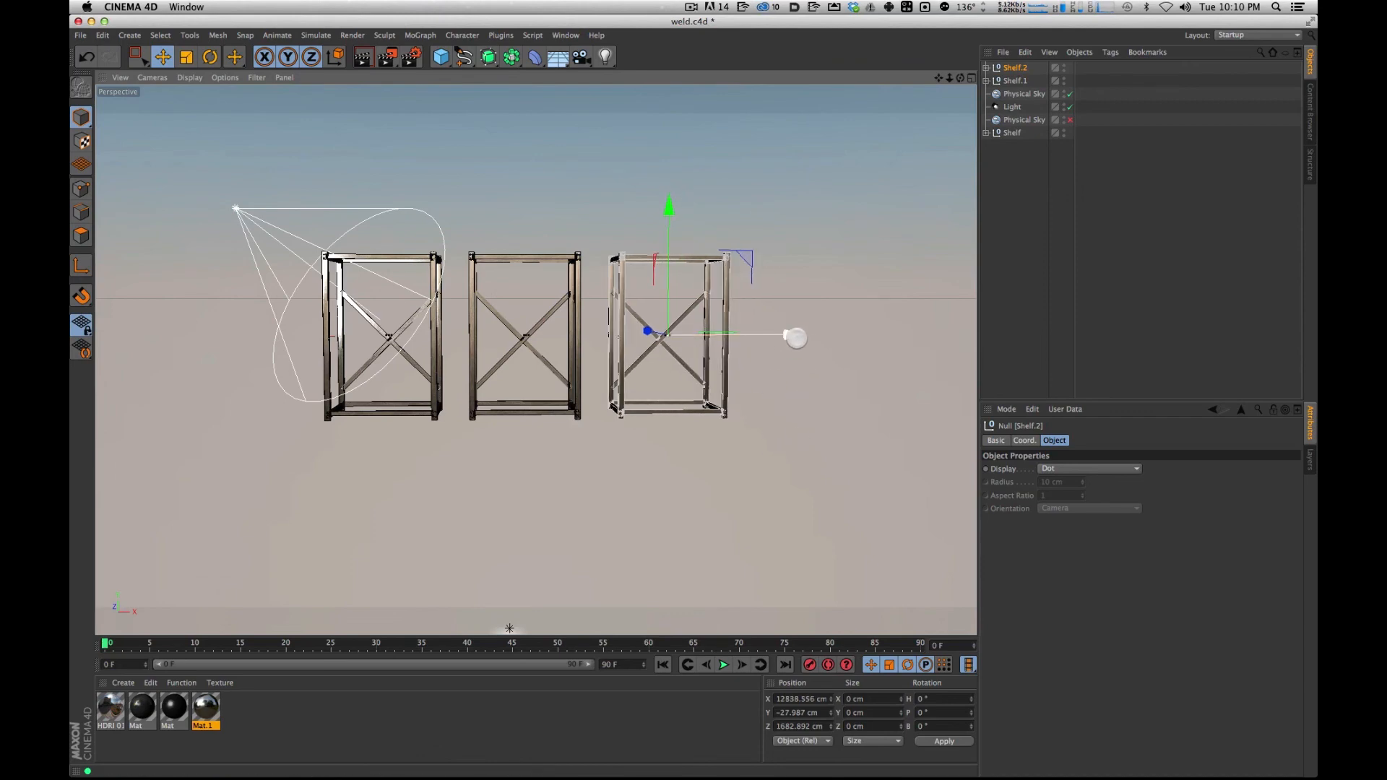
{"action": "left_click_drag", "start_coordinate": [904, 317], "coordinate": [932, 325], "text": "ctrl"}
{"action": "left_click_drag", "start_coordinate": [509, 628], "coordinate": [136, 118], "text": "alt"}
Vary the row by rotating Shelf.2 to a heading of about -3.1° and Shelf.1 to about 0.35°.
{"action": "left_click", "coordinate": [1015, 80]}
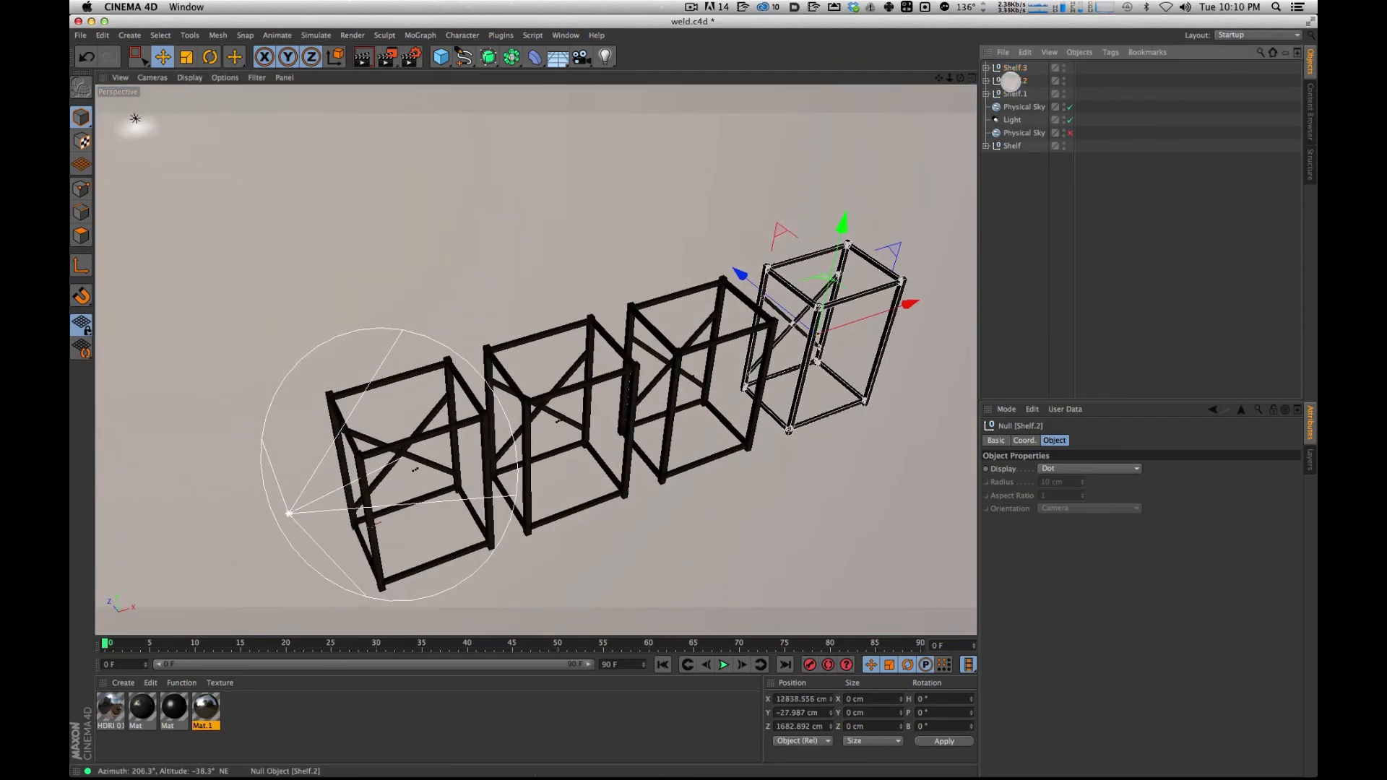
{"action": "key", "text": "r"}
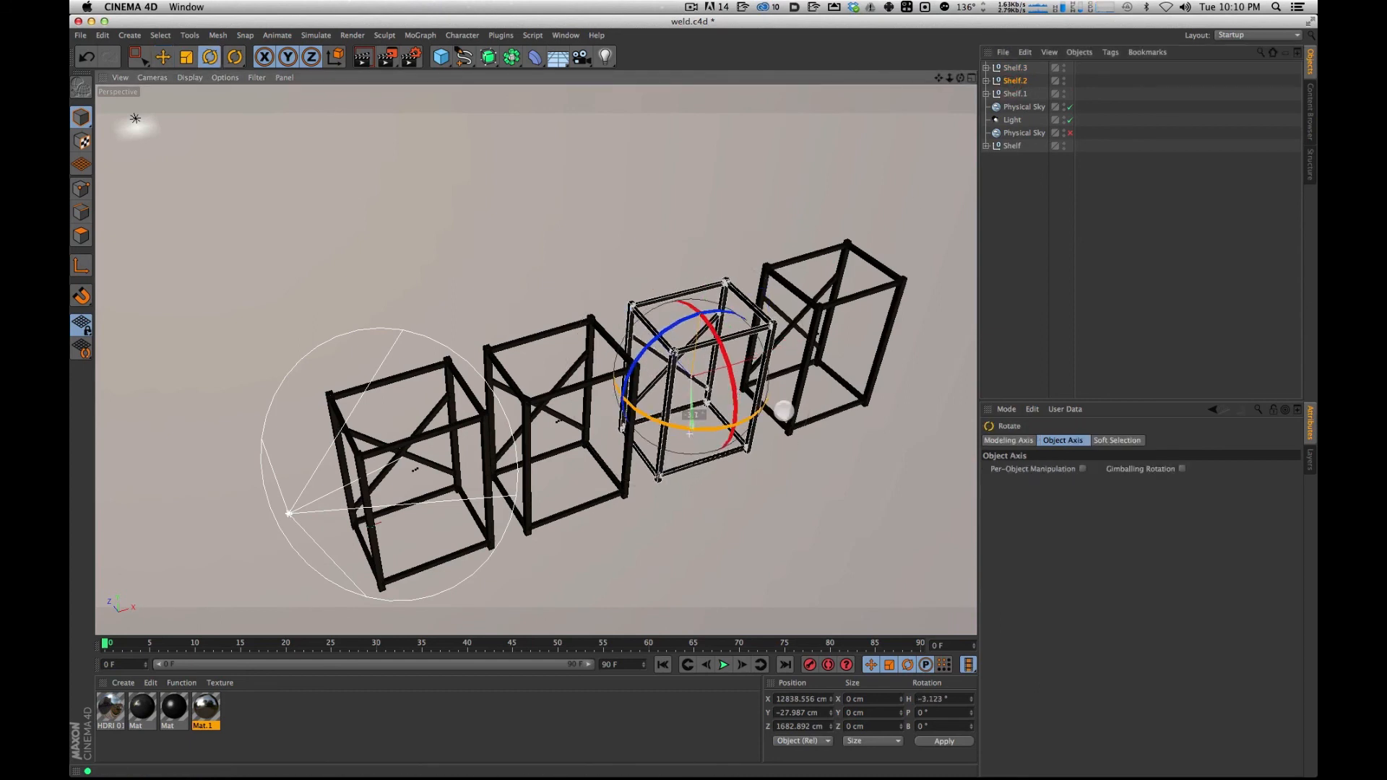
{"action": "left_click", "coordinate": [1015, 93]}
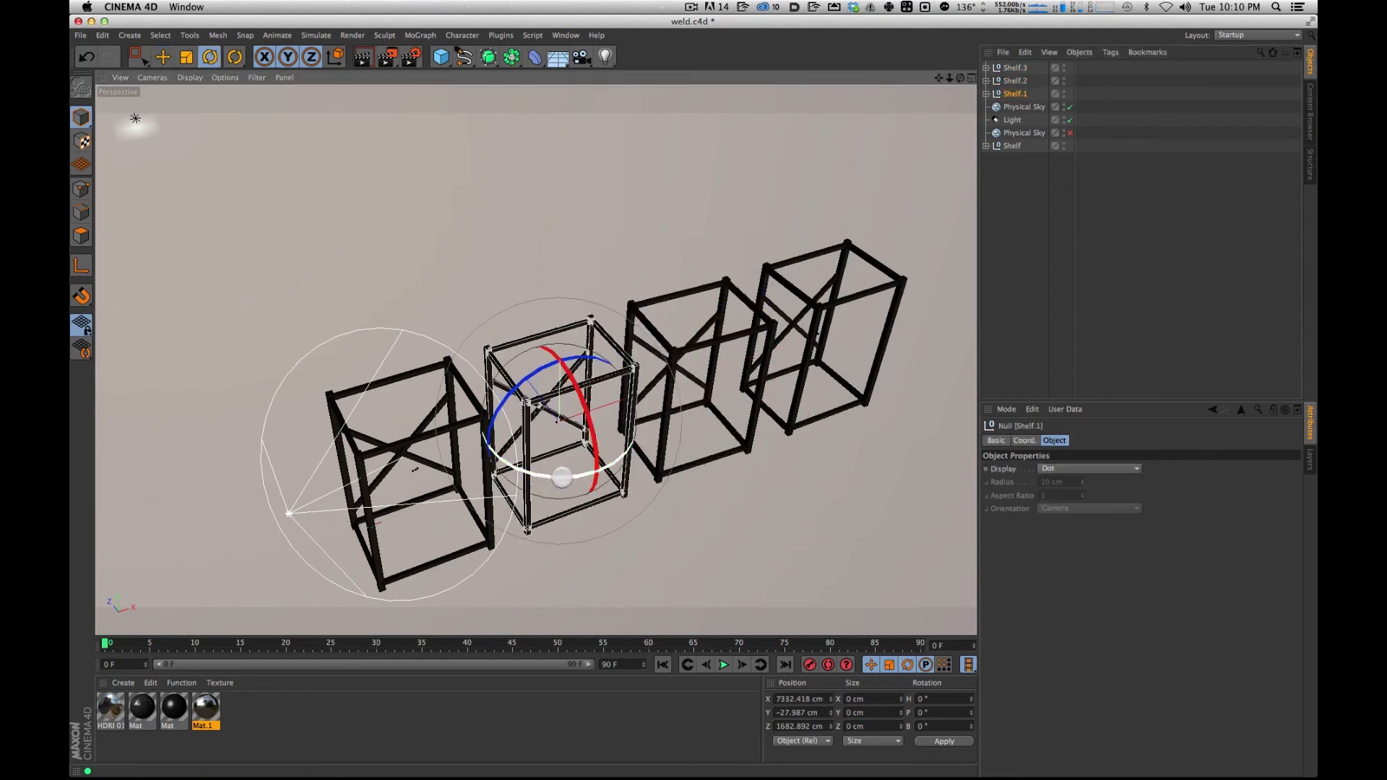
{"action": "left_click_drag", "start_coordinate": [564, 477], "coordinate": [562, 478]}
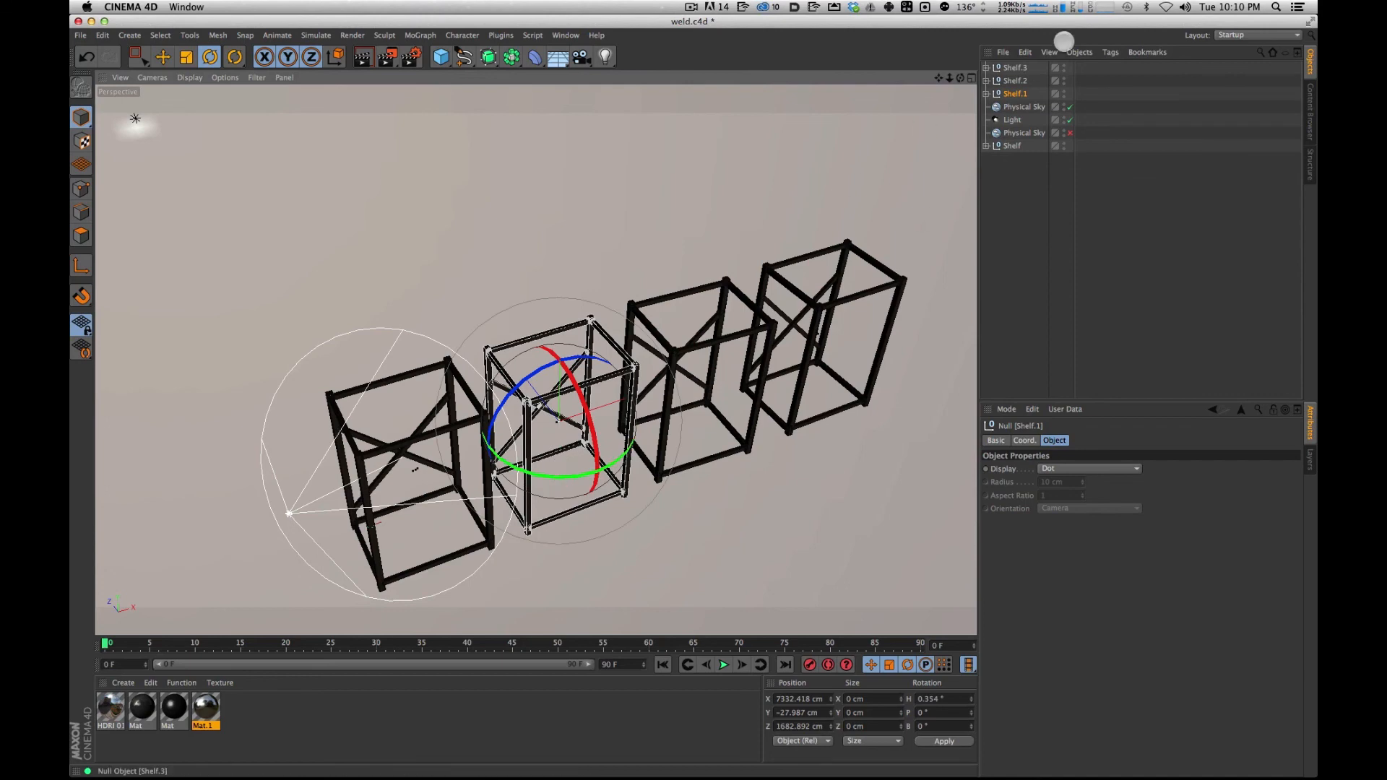
Render the row of four shelves in the viewport from several different viewing angles.
{"action": "left_click_drag", "start_coordinate": [558, 421], "coordinate": [530, 398], "text": "alt"}
{"action": "middle_click_drag", "start_coordinate": [809, 354], "coordinate": [744, 289], "text": "alt"}
{"action": "left_click_drag", "start_coordinate": [641, 302], "coordinate": [635, 318], "text": "alt"}
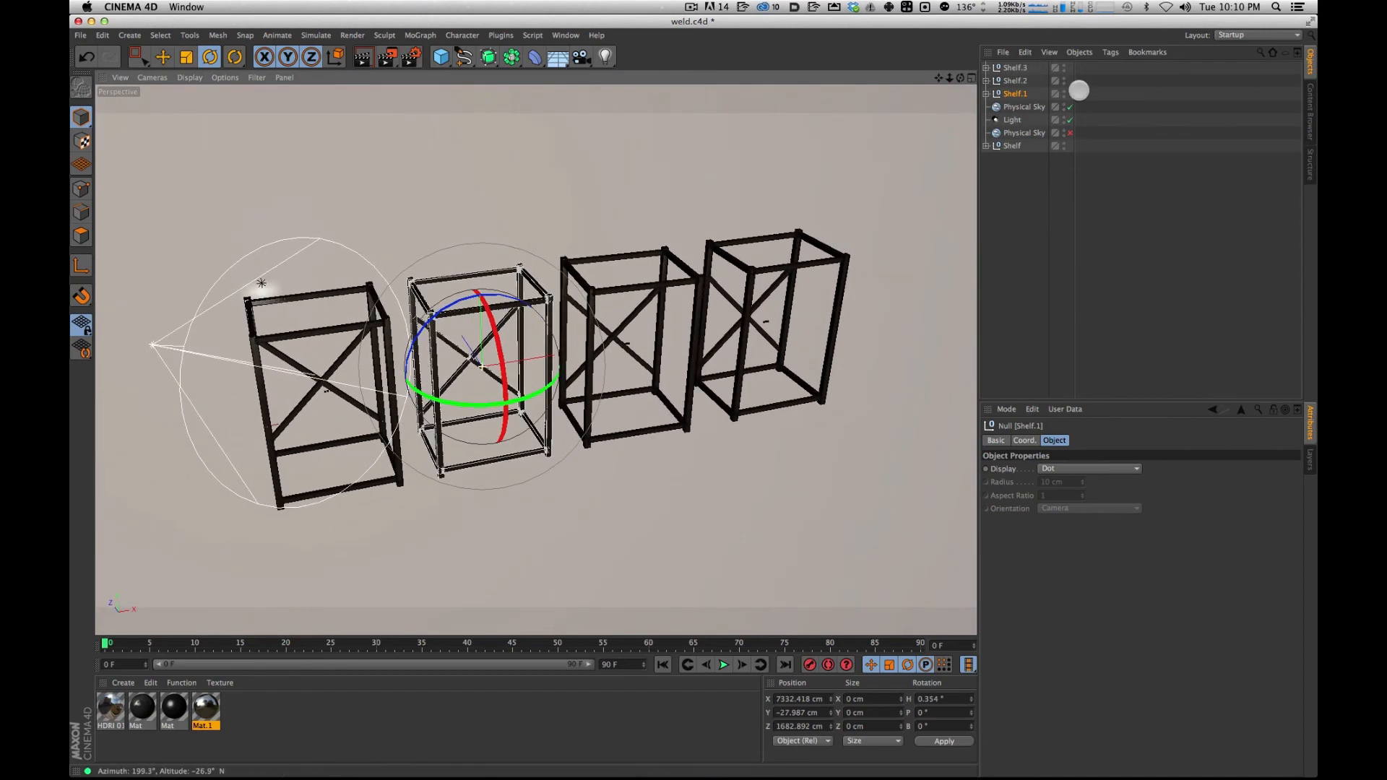
{"action": "key", "text": "super+r"}
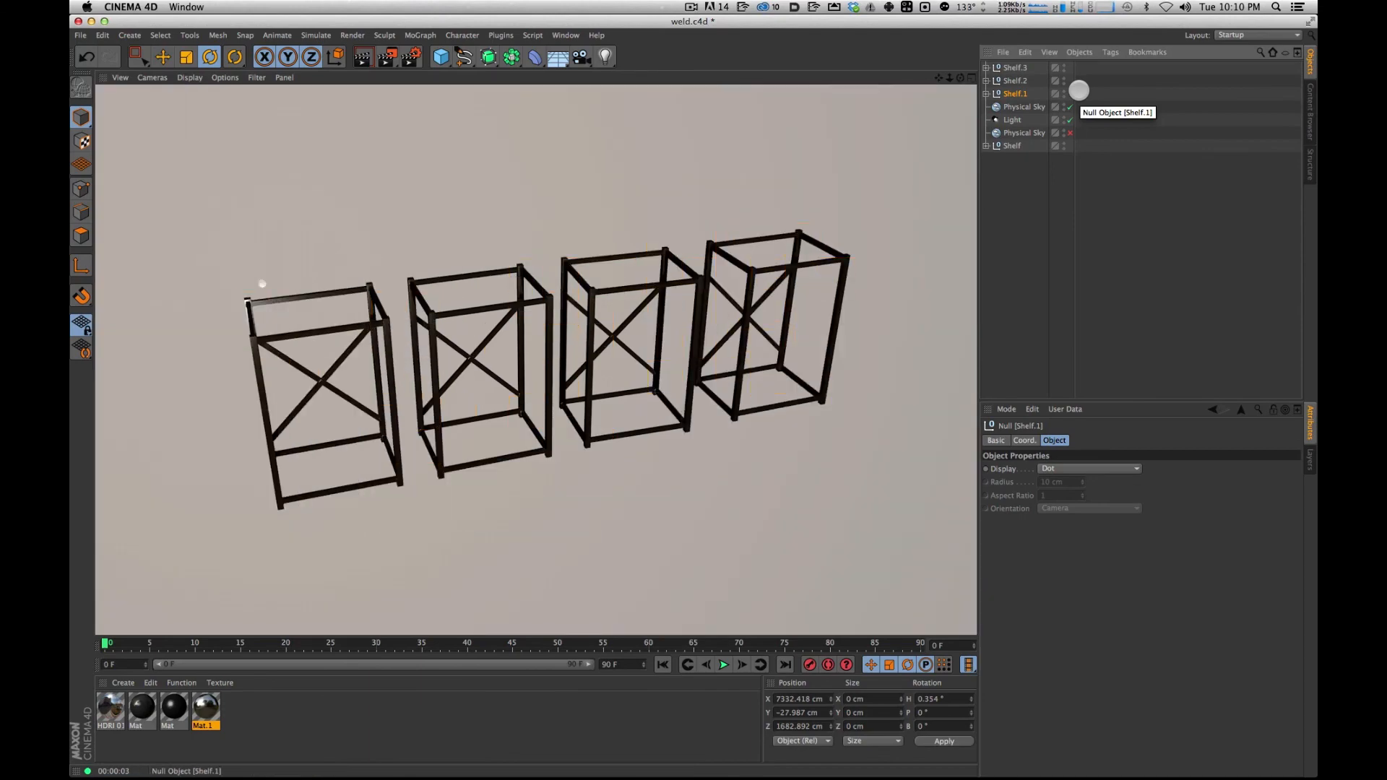
{"action": "left_click_drag", "start_coordinate": [531, 312], "coordinate": [484, 323], "text": "alt"}
{"action": "key", "text": "super+r"}
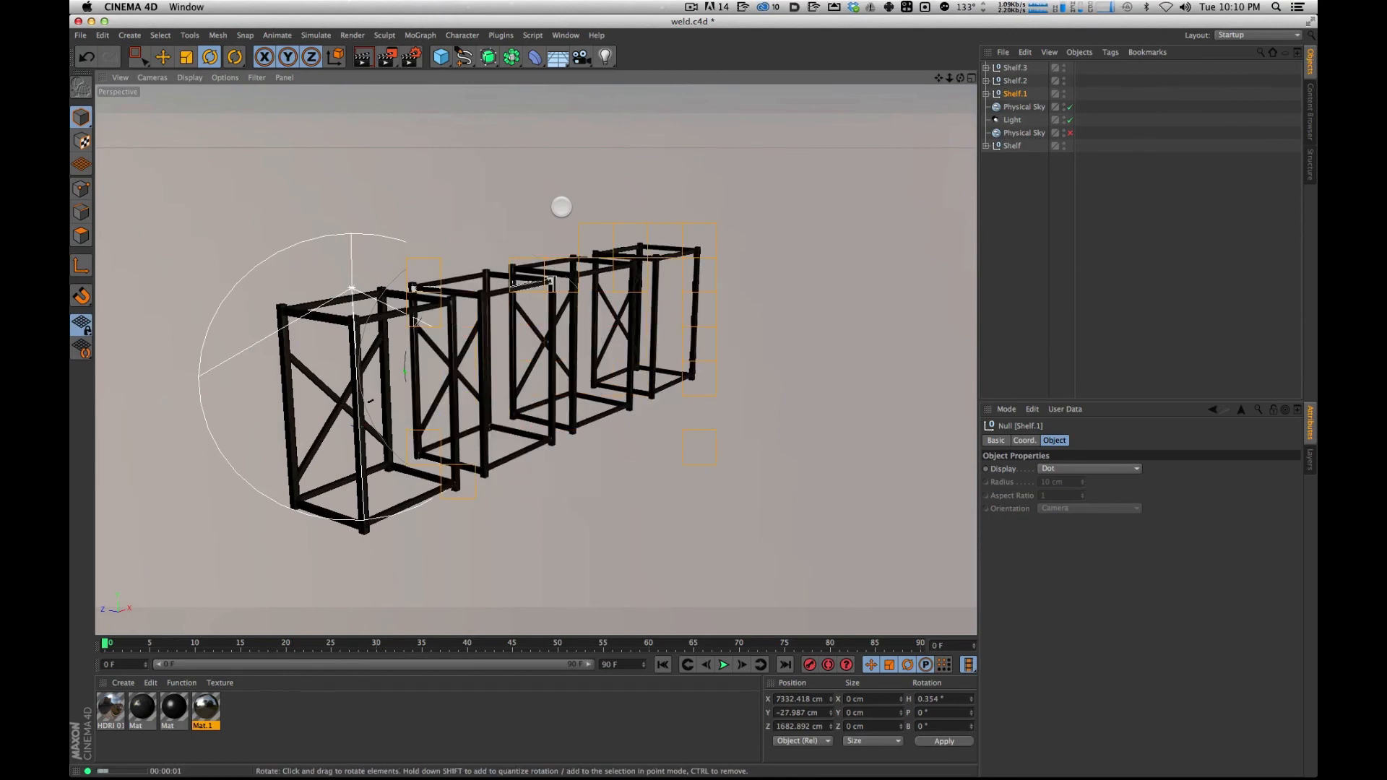
{"action": "left_click_drag", "start_coordinate": [561, 207], "coordinate": [616, 256], "text": "alt"}
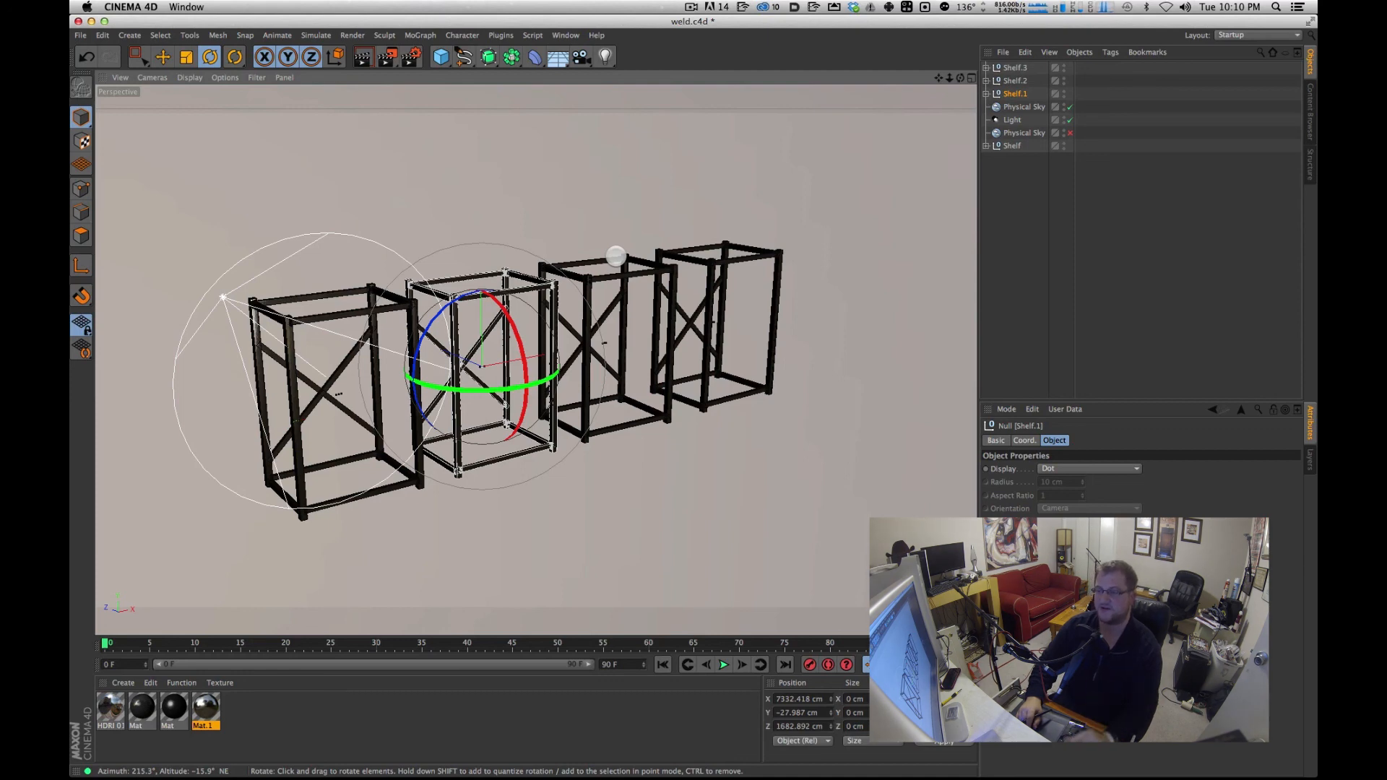
{"action": "left_click_drag", "start_coordinate": [494, 267], "coordinate": [630, 245], "text": "alt"}
{"action": "key", "text": "super+r"}
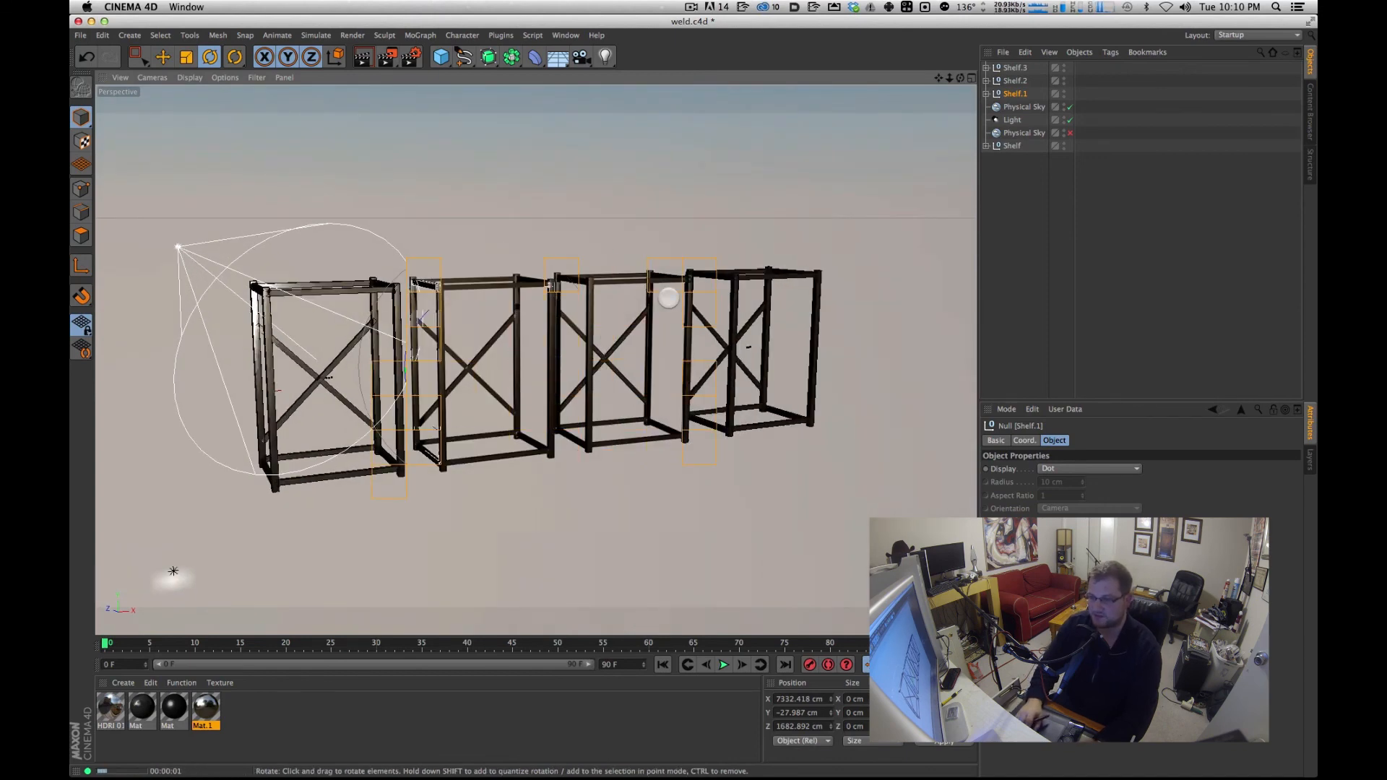